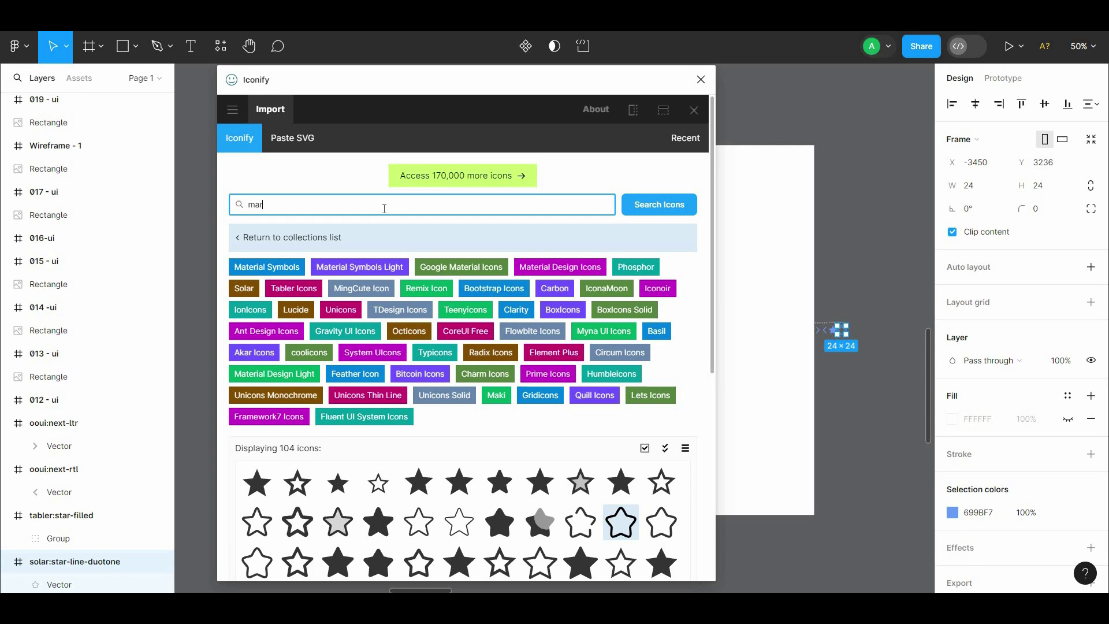
- Search the icon library for "market" and "Nike", and import the simple-icons:nike swoosh
{"action": "type", "text": "et"}
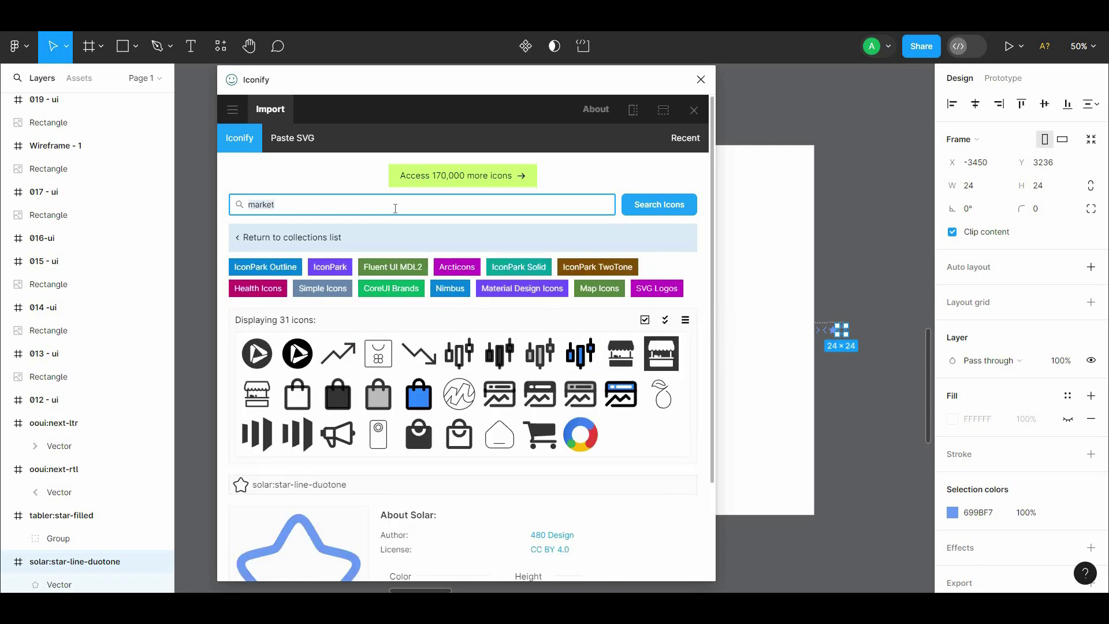
{"action": "left_click", "coordinate": [419, 419]}
{"action": "type", "text": "Nike"}
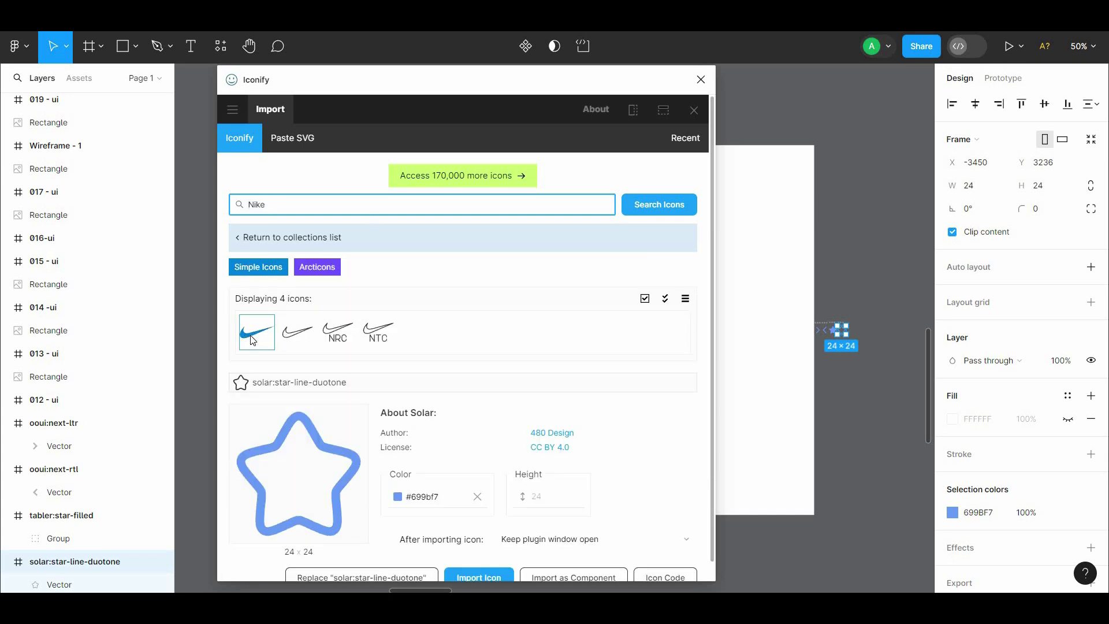
{"action": "scroll", "coordinate": [253, 340], "scroll_direction": "down", "scroll_amount": 1}
{"action": "left_click", "coordinate": [491, 558]}
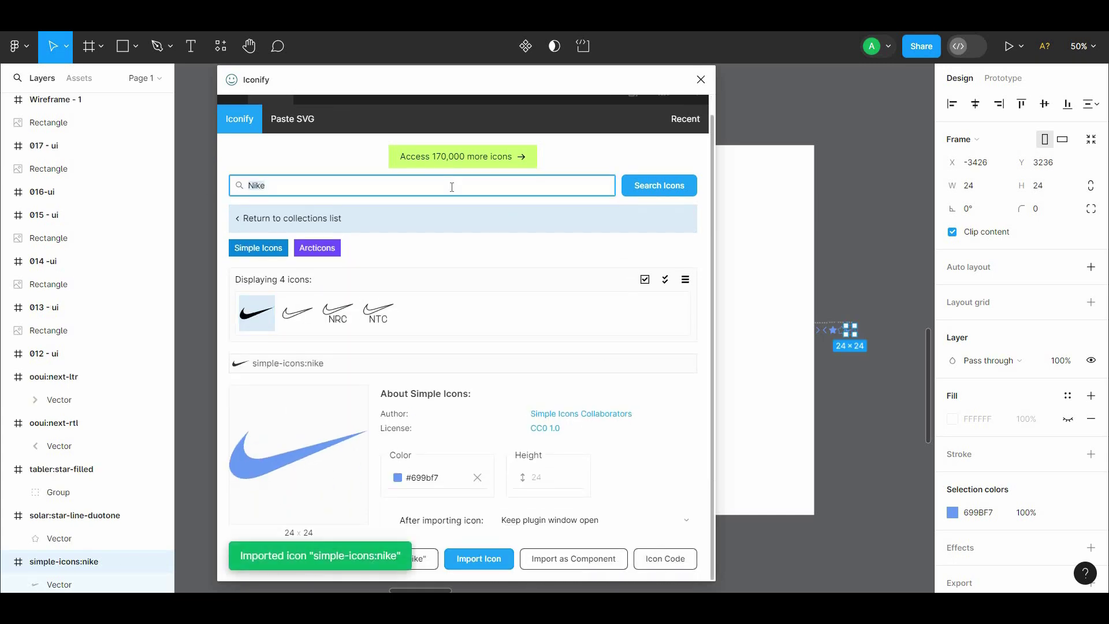
- Search the icon library for "basket" and import the simple-line-icons:basket shopping cart icon
{"action": "key", "text": "ctrl+a"}
{"action": "key", "text": "BackSpace"}
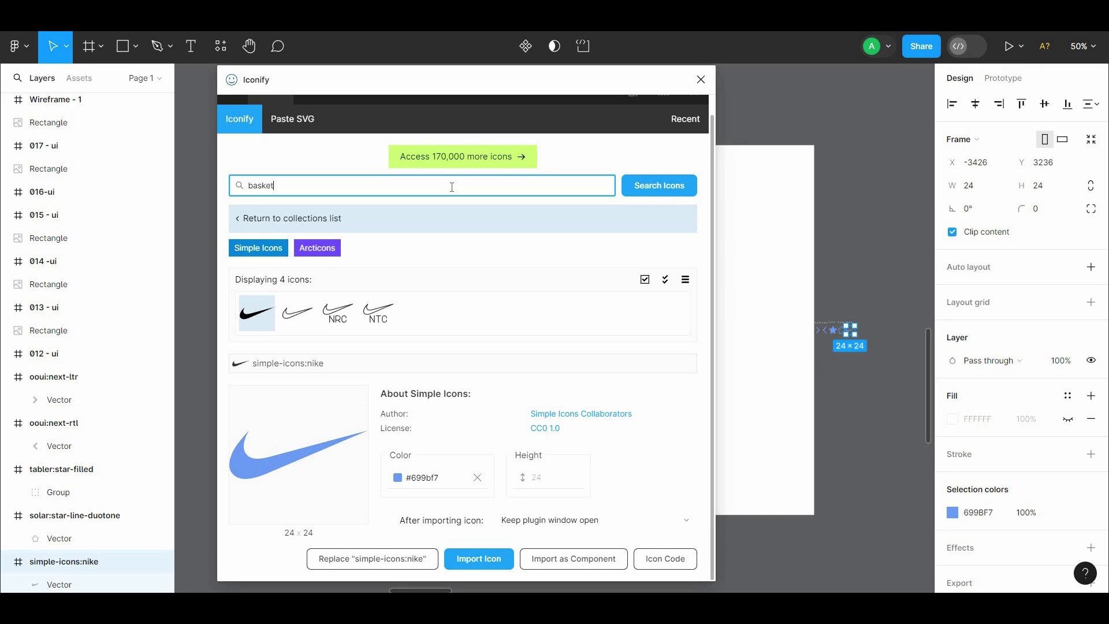
{"action": "scroll", "coordinate": [715, 242], "scroll_direction": "down", "scroll_amount": 3}
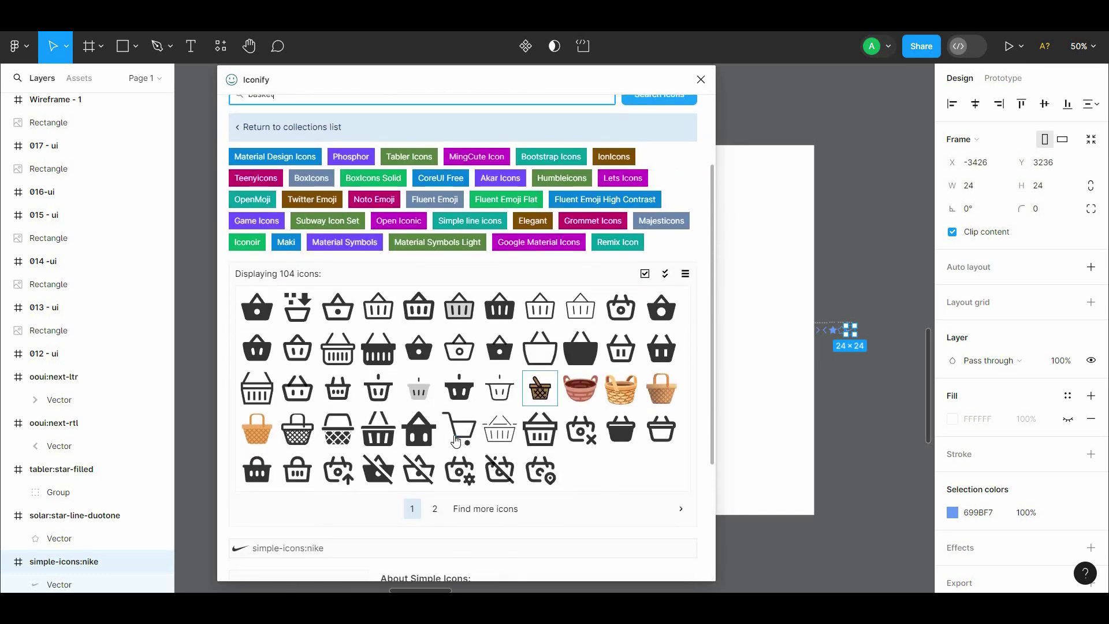
{"action": "left_click", "coordinate": [455, 442]}
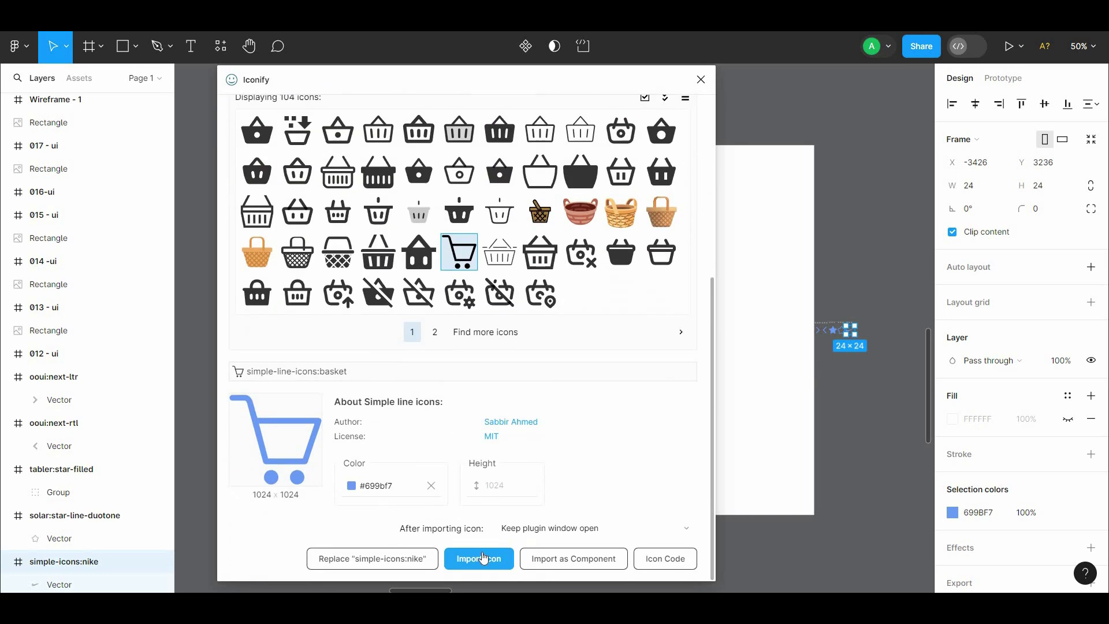
{"action": "left_click", "coordinate": [481, 558]}
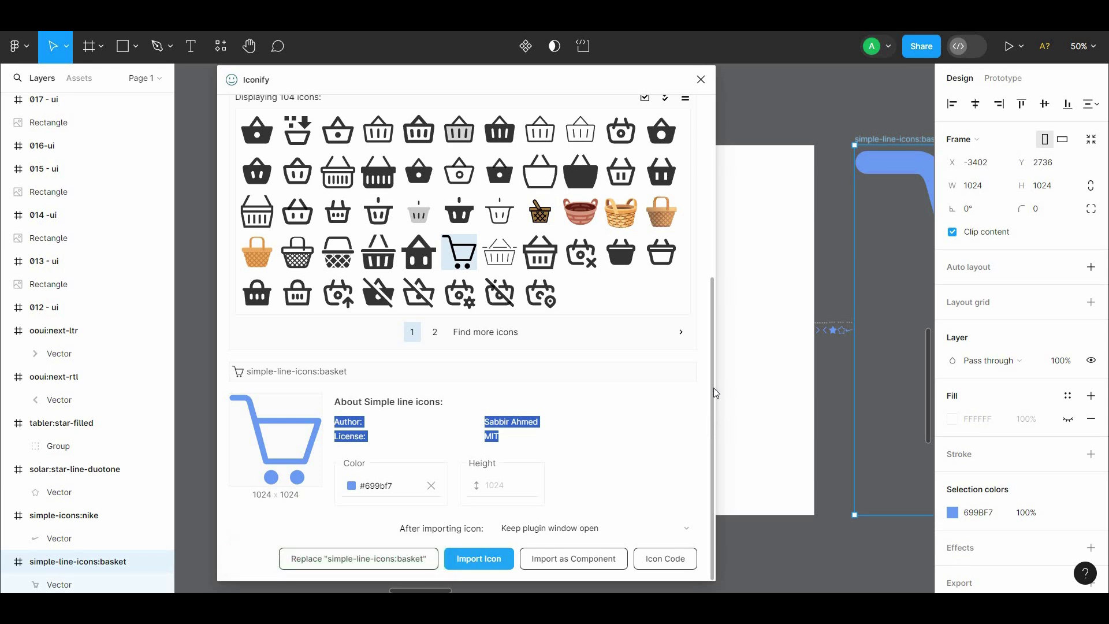
- Search the icon library for "market", import the icon-park-outline:weixin-market bag icon, and close the plugin
{"action": "scroll", "coordinate": [713, 387], "scroll_direction": "up", "scroll_amount": 2}
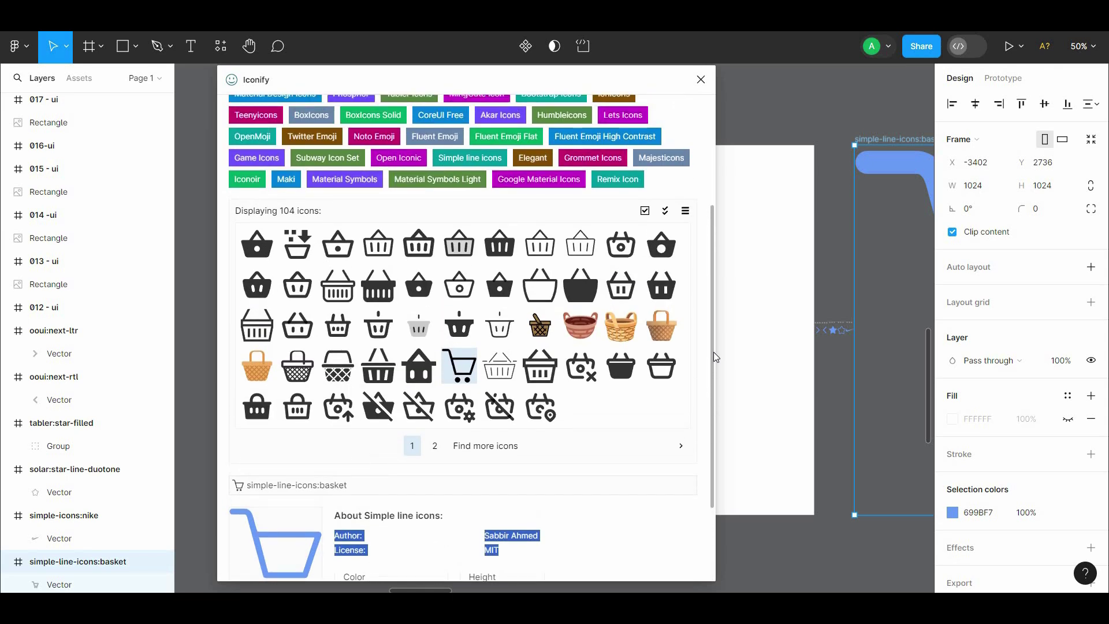
{"action": "scroll", "coordinate": [712, 353], "scroll_direction": "up", "scroll_amount": 3}
{"action": "triple_click", "coordinate": [414, 192]}
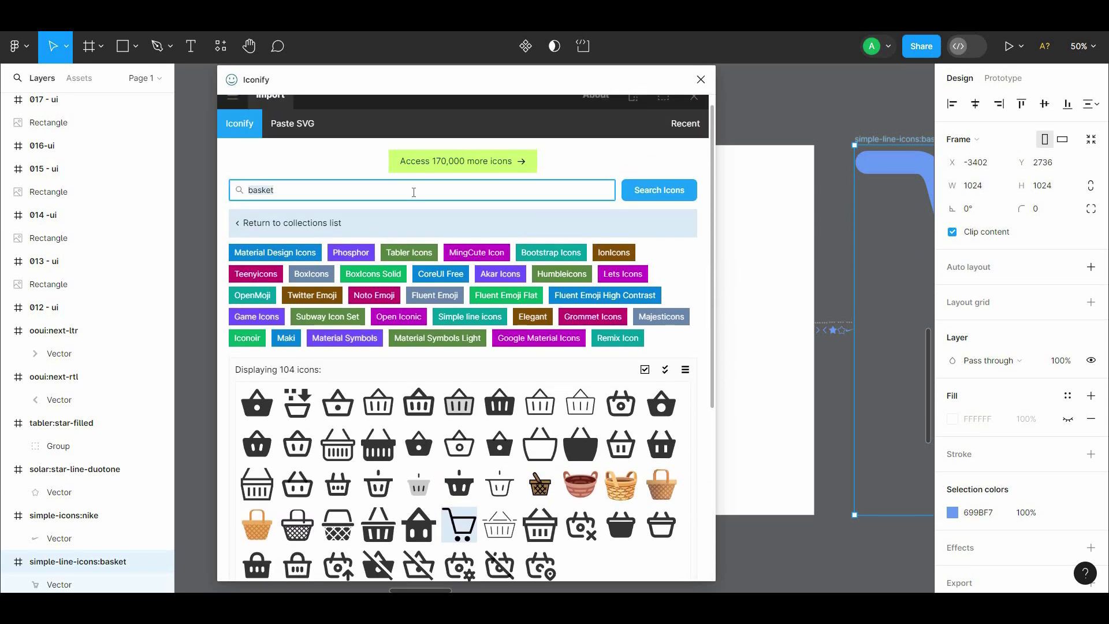
{"action": "type", "text": "market"}
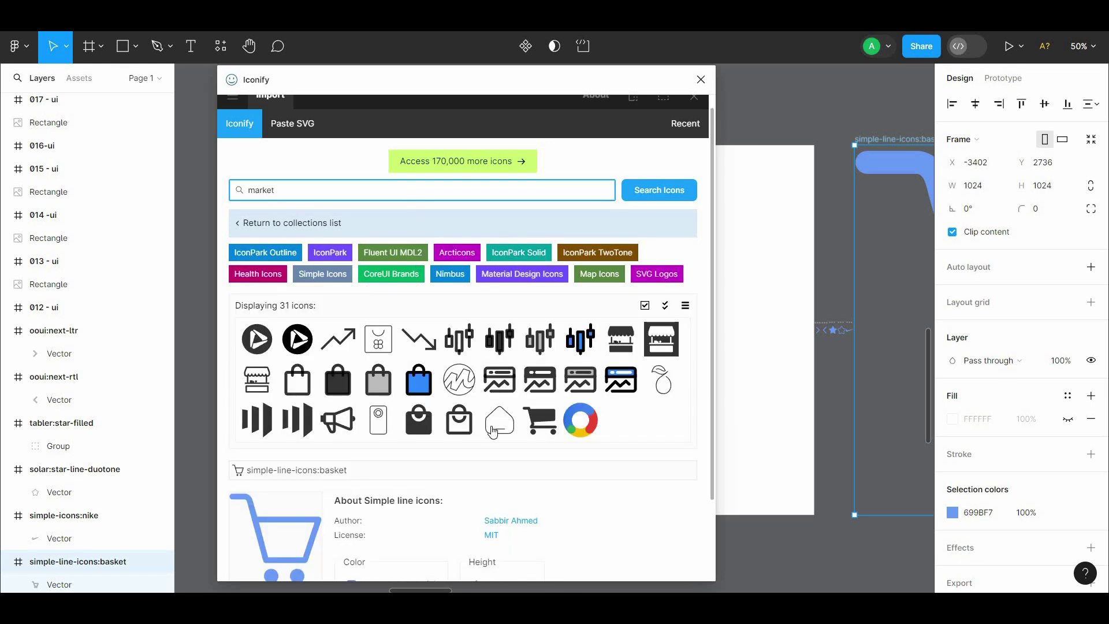
{"action": "left_click", "coordinate": [298, 381]}
{"action": "scroll", "coordinate": [304, 395], "scroll_direction": "down", "scroll_amount": 2}
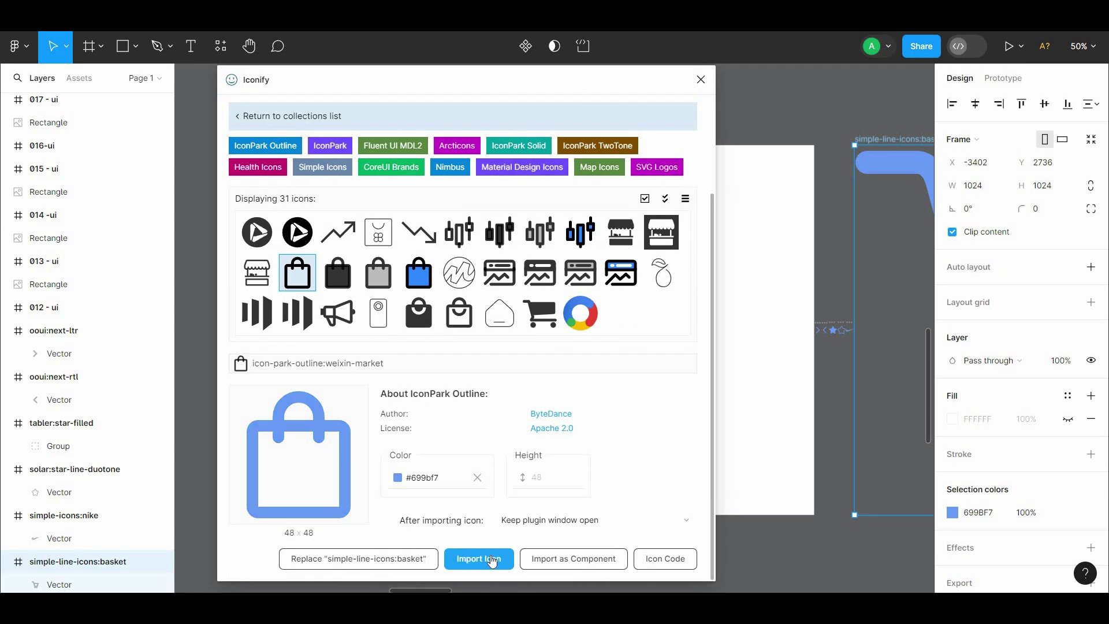
{"action": "left_click", "coordinate": [491, 559]}
{"action": "left_click", "coordinate": [701, 79]}
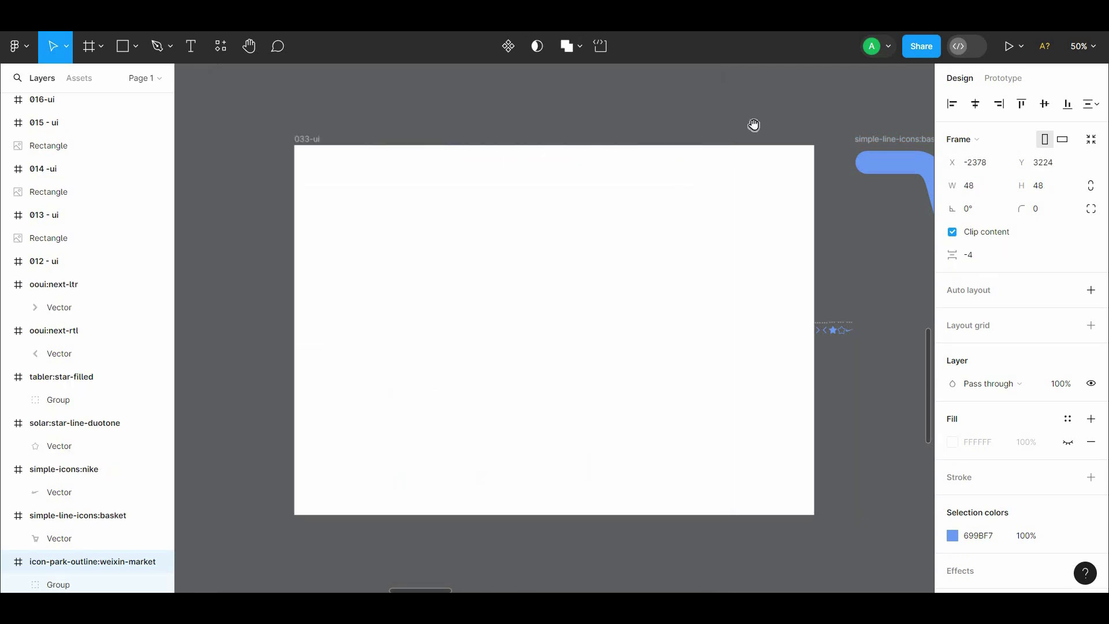
- Resize the simple-line-icons:basket cart icon to 30 × 30 and place it beside the row of small icons
{"action": "scroll", "coordinate": [577, 289], "scroll_direction": "right", "scroll_amount": 5}
{"action": "left_click", "coordinate": [78, 515]}
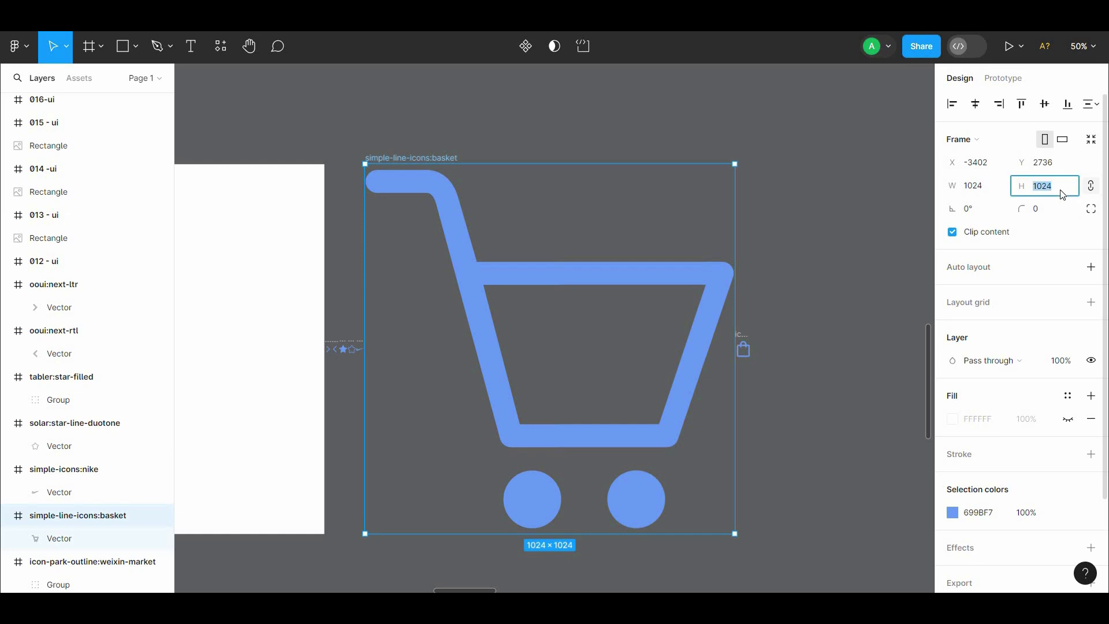
{"action": "key", "text": "Return"}
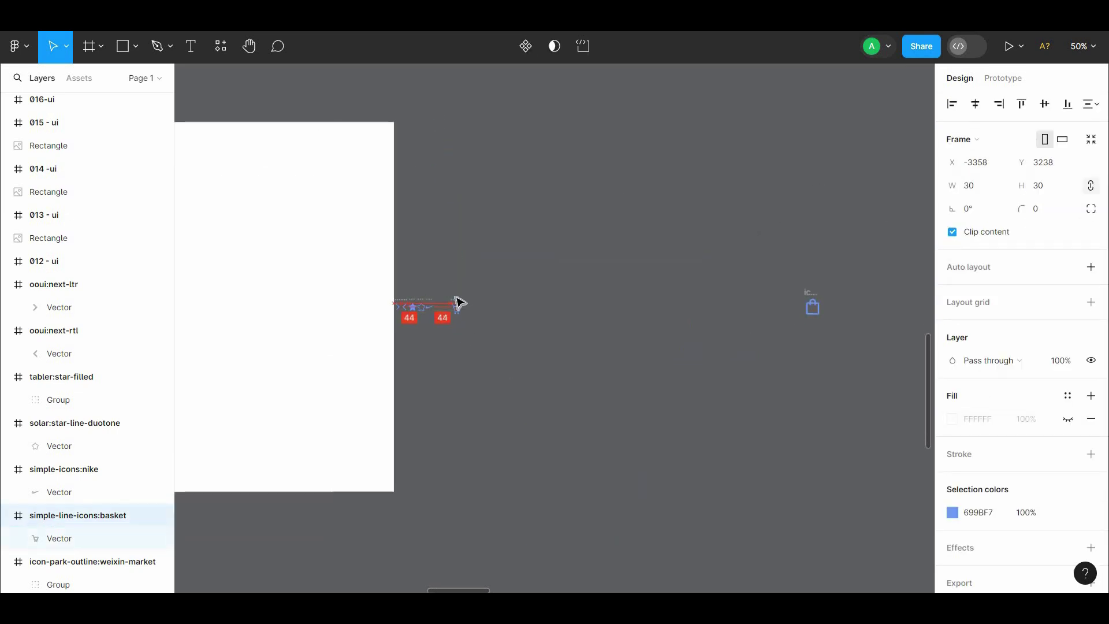
- Resize the shopping bag icon to 30 × 30 and move it next to the cart icon
{"action": "left_click", "coordinate": [811, 298]}
{"action": "type", "text": "3"}
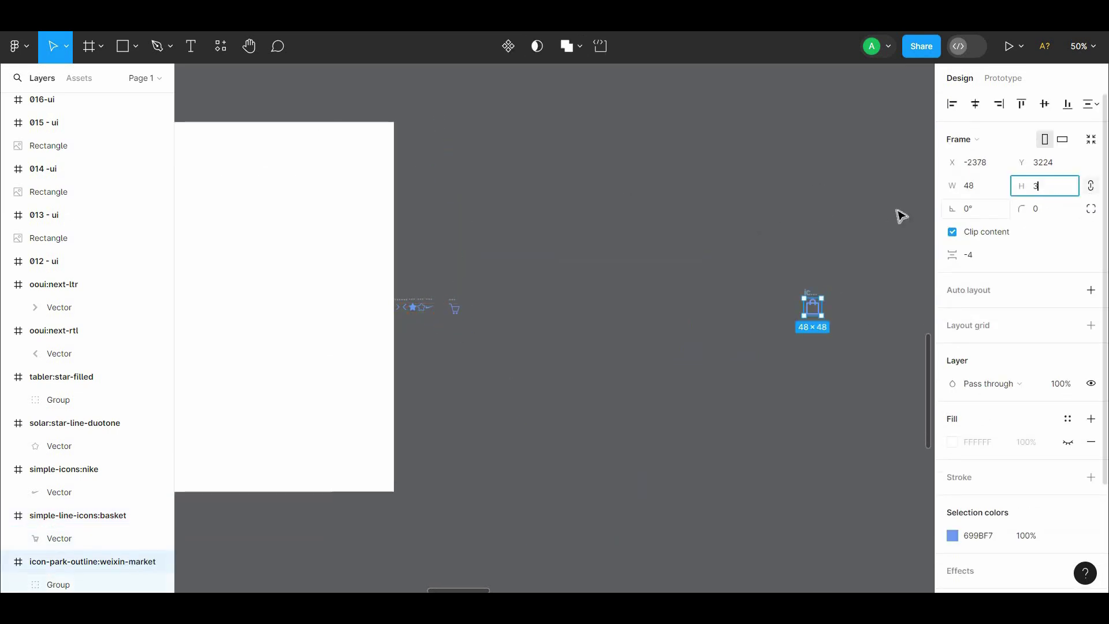
{"action": "type", "text": "0"}
{"action": "left_click", "coordinate": [806, 297]}
{"action": "left_click_drag", "start_coordinate": [808, 302], "coordinate": [521, 288]}
- Reopen the Iconify plugin, import the tabler:search icon, and place it beside the bag icon
{"action": "right_click", "coordinate": [602, 243]}
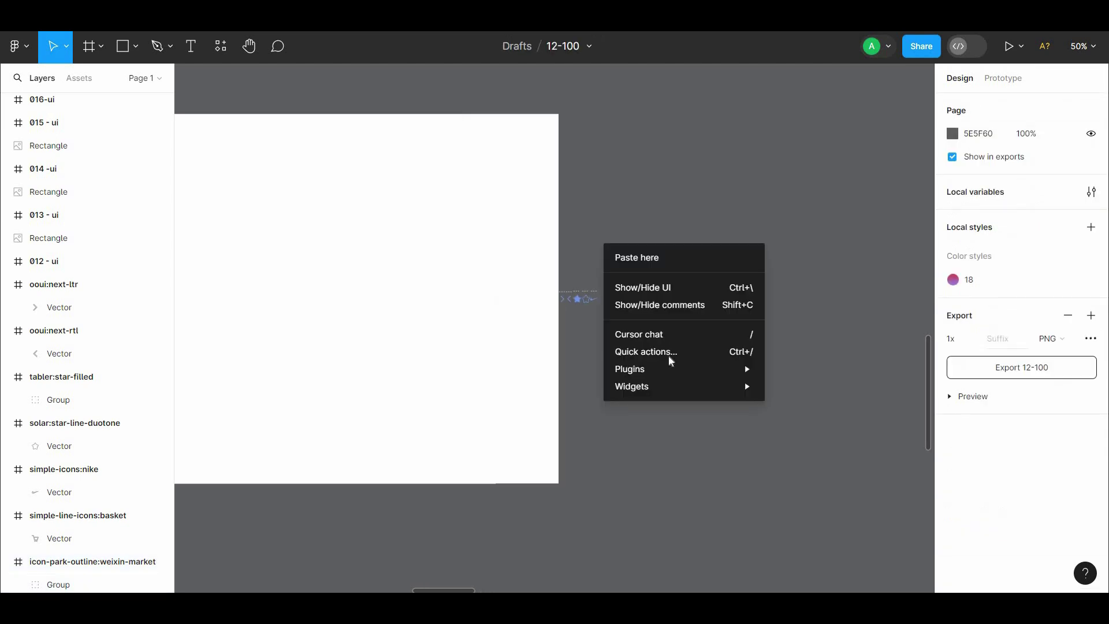
{"action": "mouse_move", "coordinate": [664, 369]}
{"action": "left_click", "coordinate": [786, 163]}
{"action": "double_click", "coordinate": [461, 207]}
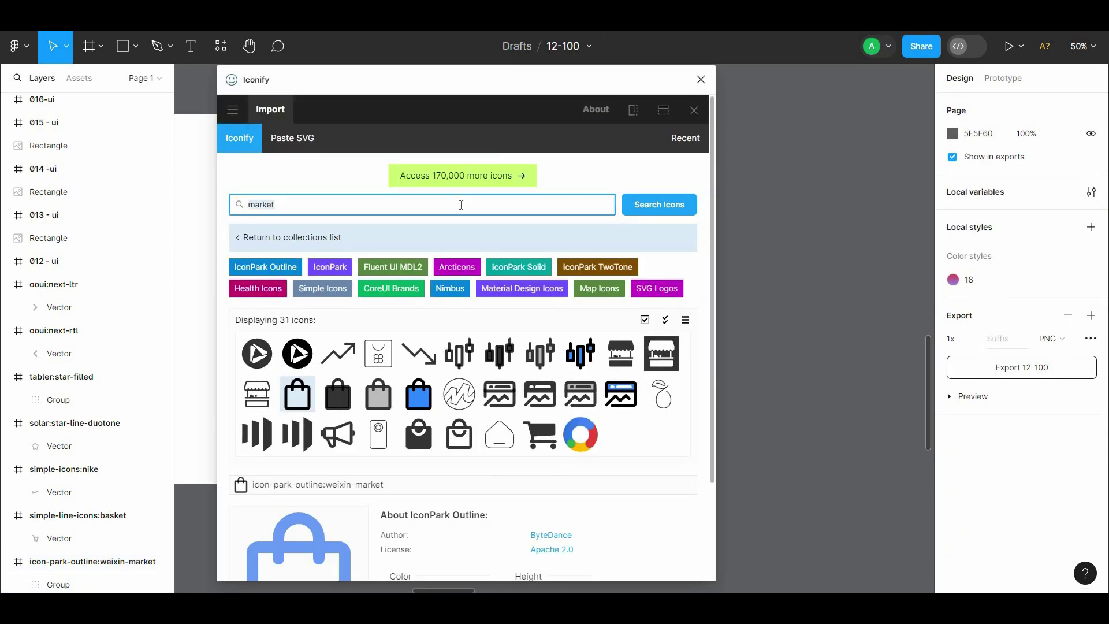
{"action": "type", "text": "search"}
{"action": "left_click", "coordinate": [580, 517]}
{"action": "scroll", "coordinate": [581, 517], "scroll_direction": "down", "scroll_amount": 6}
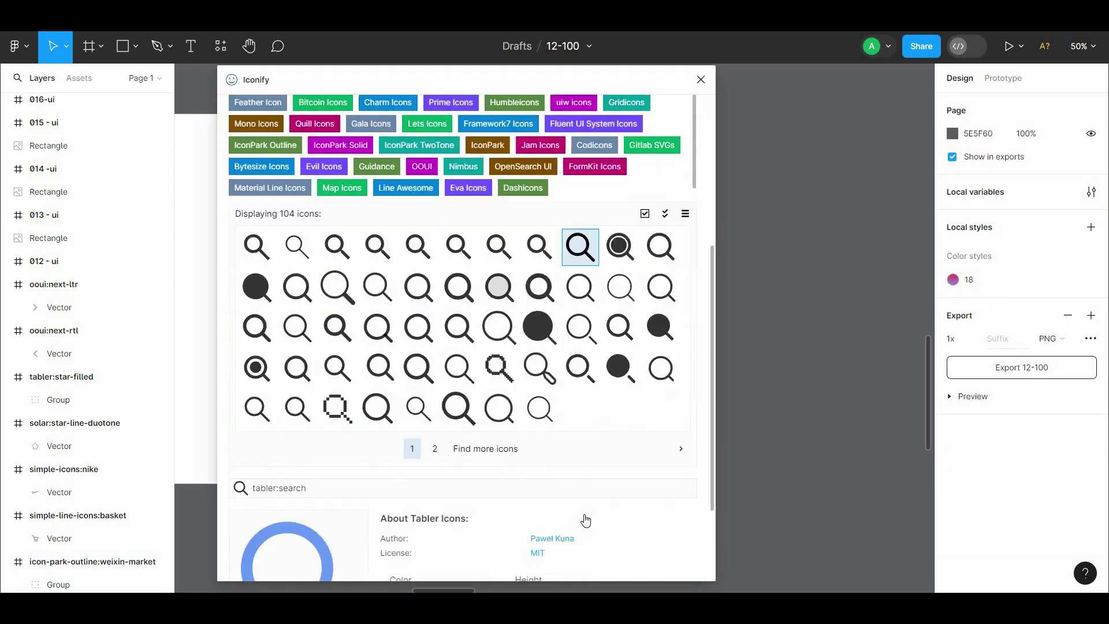
{"action": "left_click", "coordinate": [471, 557]}
{"action": "left_click", "coordinate": [700, 79]}
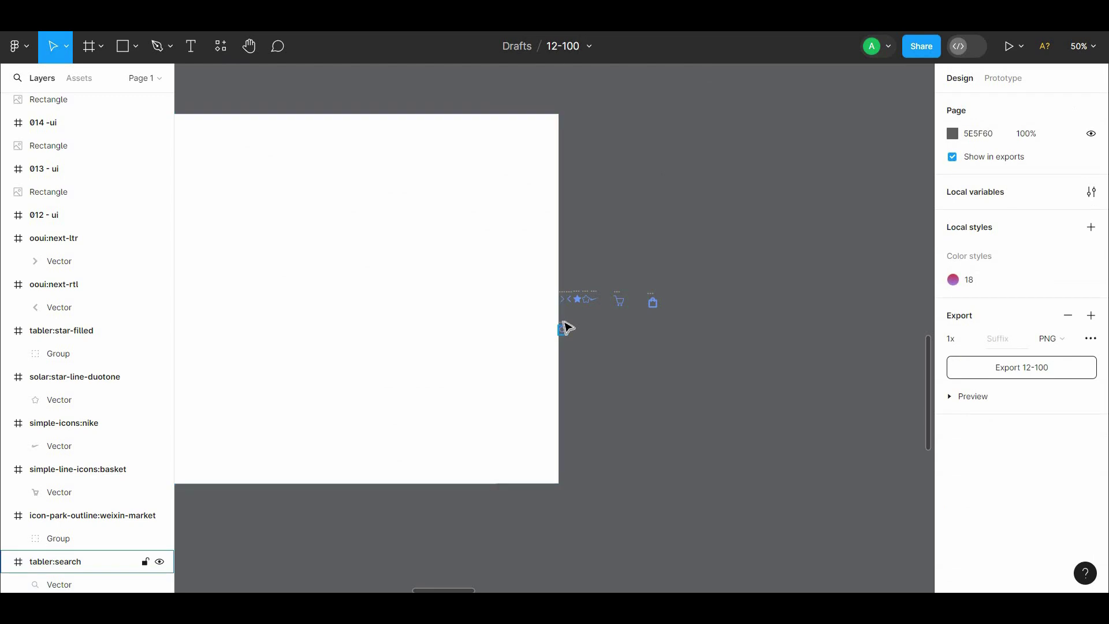
{"action": "left_click_drag", "start_coordinate": [563, 328], "coordinate": [685, 304]}
- Move the Nike icon into the 033-ui frame and change its color to black
{"action": "left_click_drag", "start_coordinate": [603, 249], "coordinate": [263, 254]}
{"action": "left_click", "coordinate": [799, 276]}
{"action": "key", "text": "ctrl+plus"}
{"action": "left_click_drag", "start_coordinate": [490, 301], "coordinate": [303, 227]}
{"action": "left_click_drag", "start_coordinate": [304, 228], "coordinate": [801, 247]}
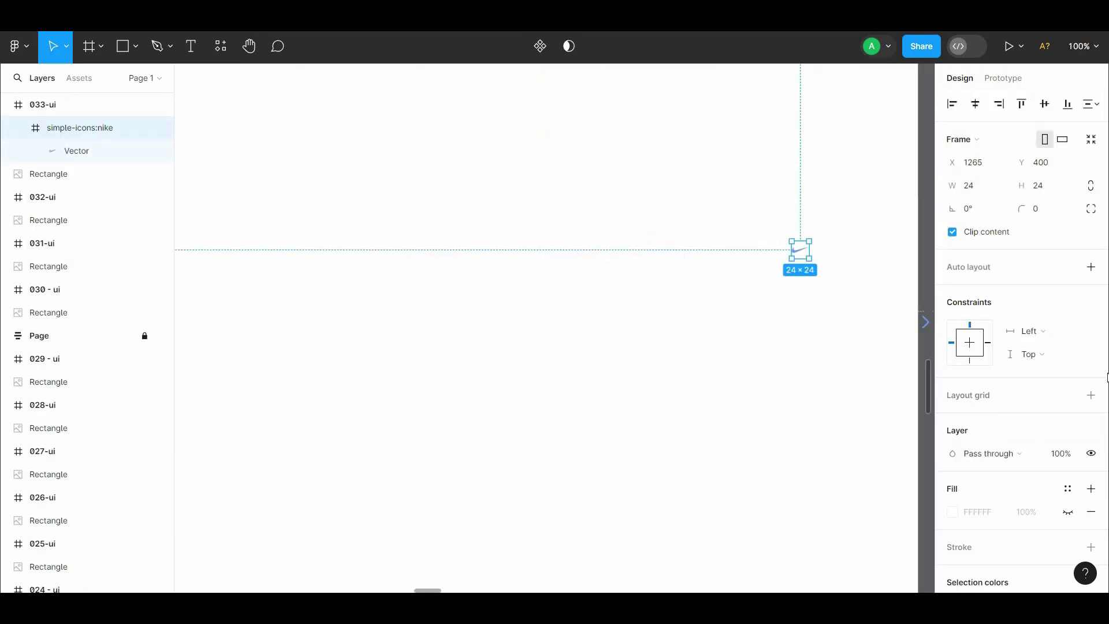
{"action": "scroll", "coordinate": [1016, 375], "scroll_direction": "down", "scroll_amount": 5}
{"action": "left_click", "coordinate": [952, 396]}
{"action": "left_click", "coordinate": [536, 403]}
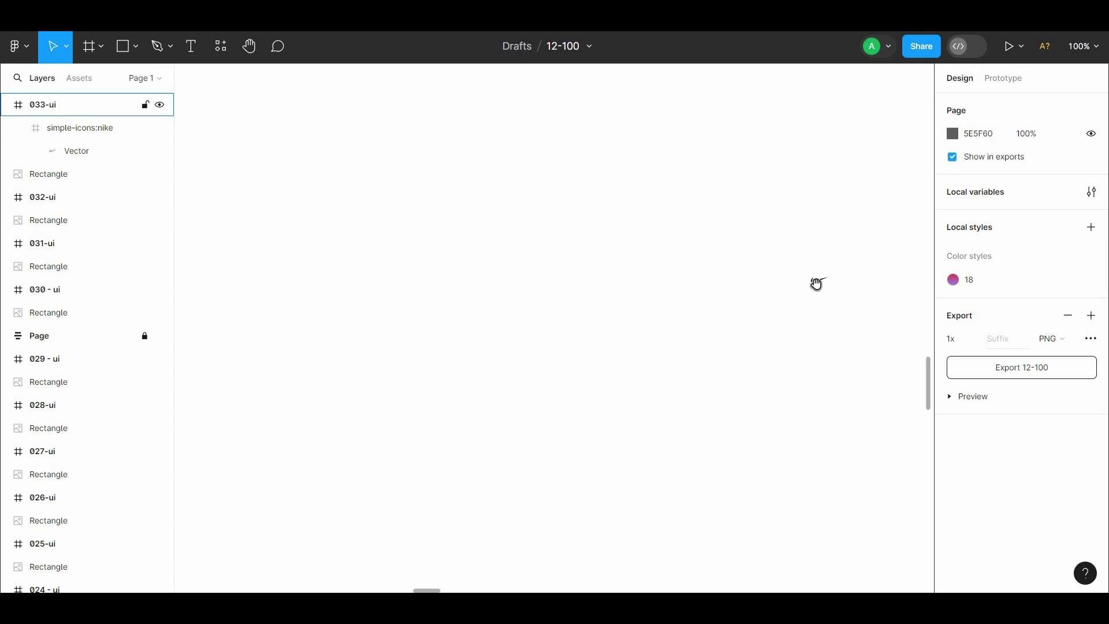
- Resize the Nike icon in the 033-ui frame to 72 × 72 with its proportions locked
{"action": "key", "text": "minus"}
{"action": "left_click", "coordinate": [684, 324]}
{"action": "scroll", "coordinate": [808, 248], "scroll_direction": "left", "scroll_amount": 2}
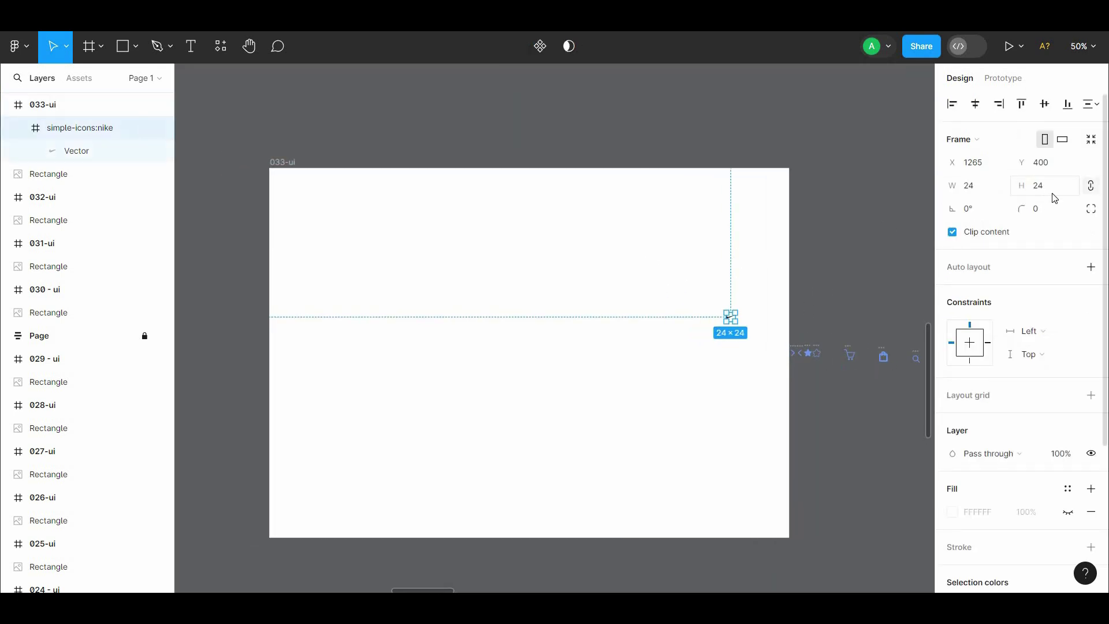
{"action": "left_click", "coordinate": [1059, 188]}
{"action": "type", "text": "72"}
{"action": "left_click", "coordinate": [760, 317]}
- Position the Nike logo in the upper-left corner of the 033-ui frame at X 64, Y 35
{"action": "left_click_drag", "start_coordinate": [739, 326], "coordinate": [377, 229]}
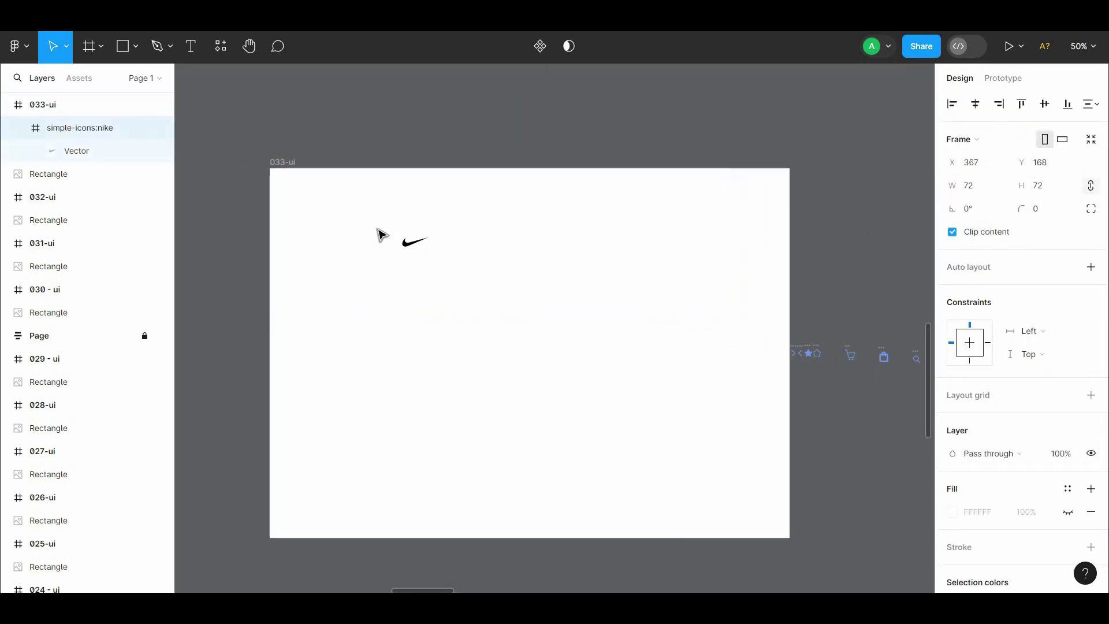
{"action": "key", "text": "alt"}
{"action": "key", "text": "alt+Right"}
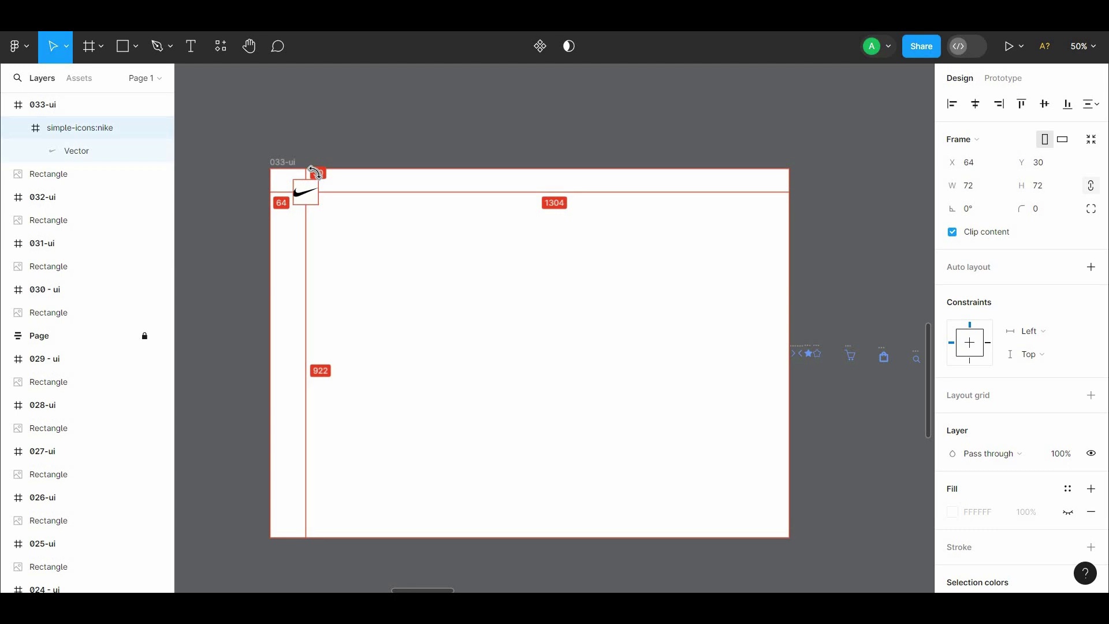
{"action": "key", "text": "alt+Down"}
{"action": "key", "text": "alt+Down"}
{"action": "key", "text": "alt+Down"}
{"action": "key", "text": "alt+Down"}
{"action": "key", "text": "alt+Down"}
{"action": "key", "text": "alt+Down"}
{"action": "key", "text": "alt+Down"}
{"action": "key", "text": "alt+Down"}
{"action": "key", "text": "alt+Down"}
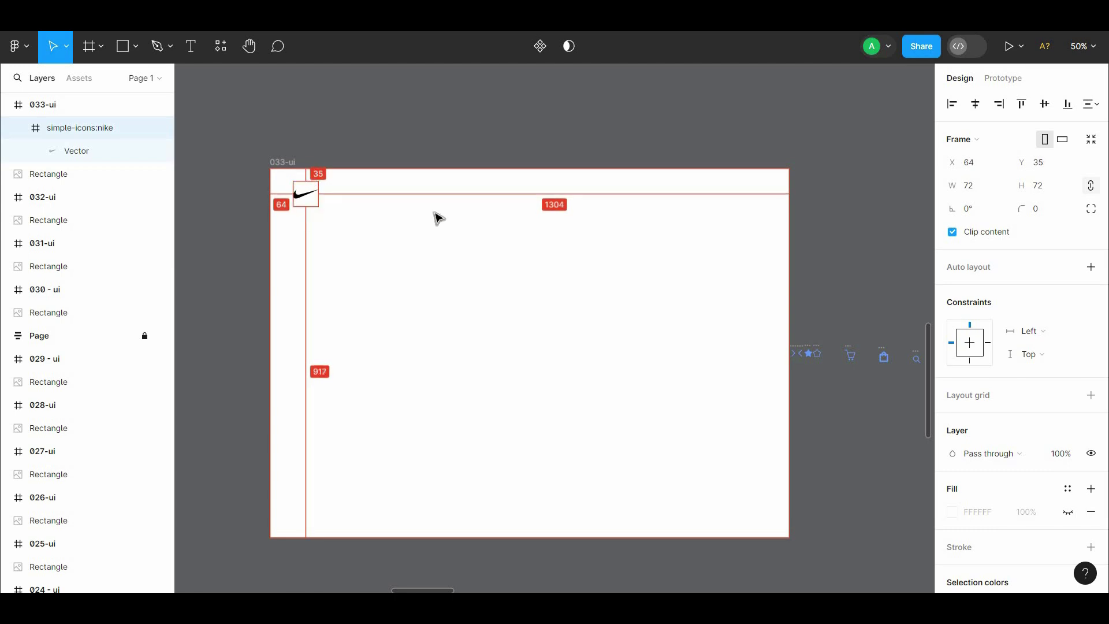
- Move the search and bag icons into the upper-right area of the 033-ui frame
{"action": "left_click", "coordinate": [532, 104]}
{"action": "left_click_drag", "start_coordinate": [487, 137], "coordinate": [384, 131]}
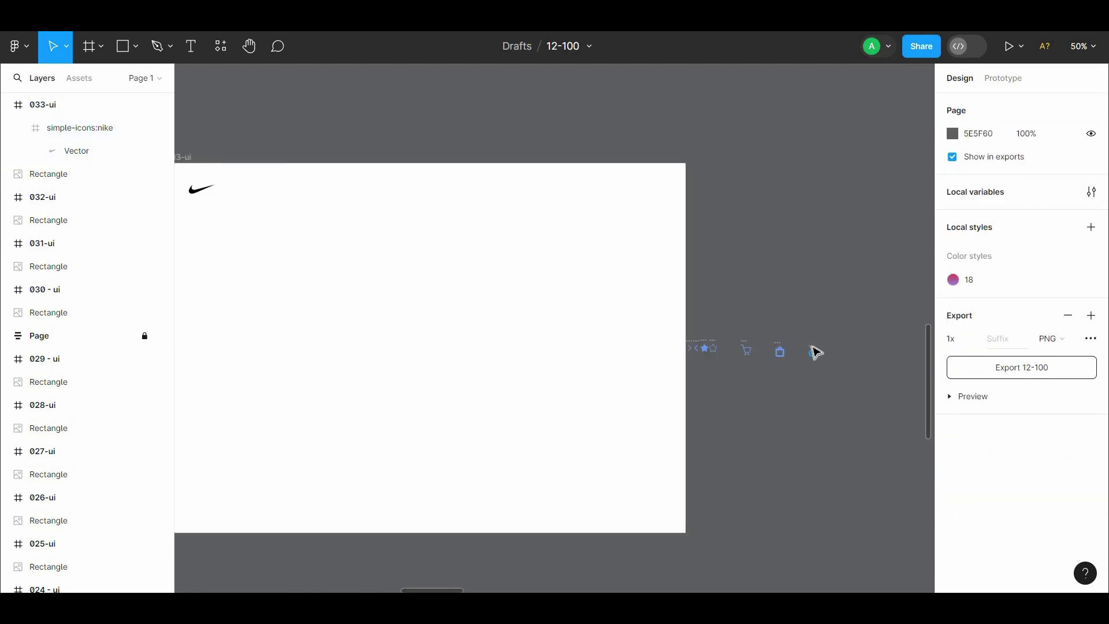
{"action": "left_click_drag", "start_coordinate": [812, 353], "coordinate": [545, 194]}
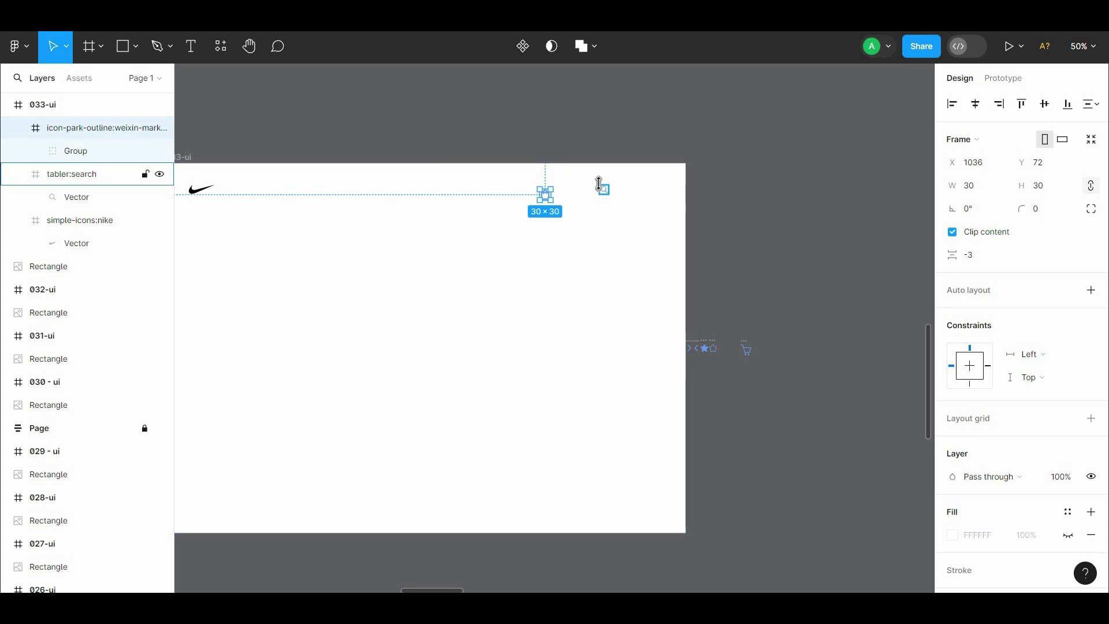
- Resize the search and bag icons in the 033-ui frame to 36 × 36
{"action": "left_click", "coordinate": [602, 188], "text": "shift"}
{"action": "type", "text": "36"}
{"action": "left_click", "coordinate": [747, 228]}
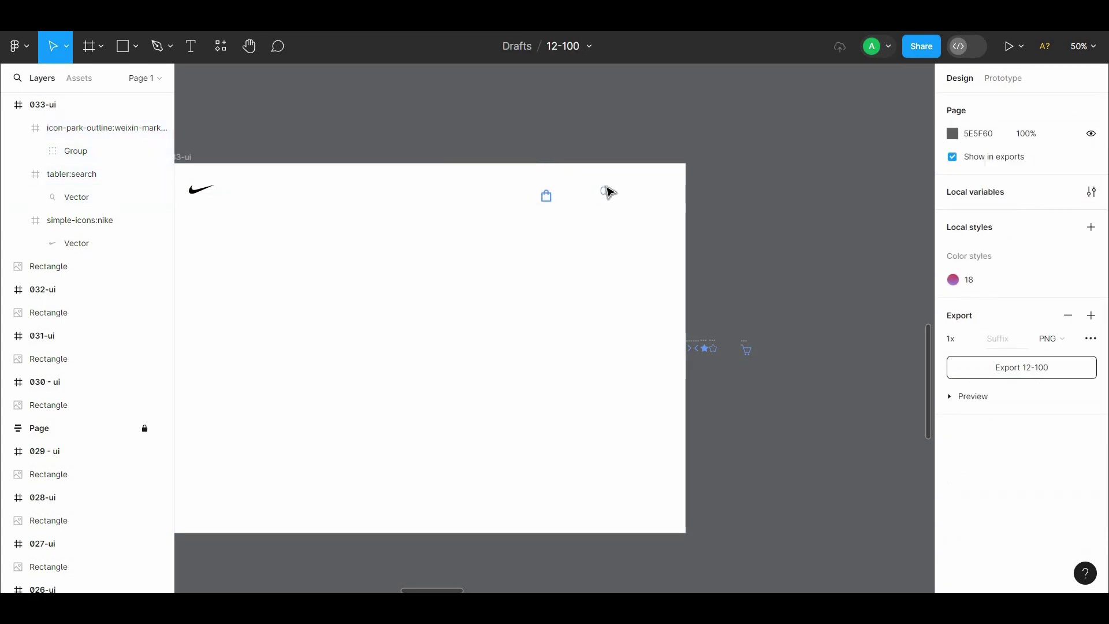
{"action": "key", "text": "ctrl+z"}
{"action": "left_click", "coordinate": [605, 189]}
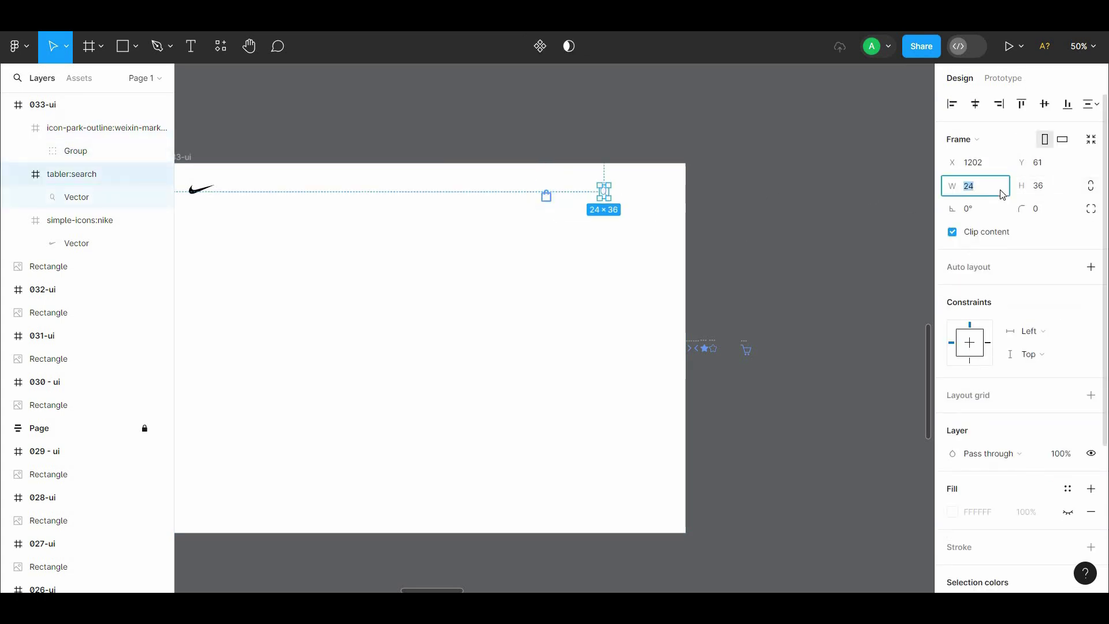
{"action": "left_click", "coordinate": [629, 196]}
- Change the shopping bag icon's color to black
{"action": "left_click", "coordinate": [546, 196]}
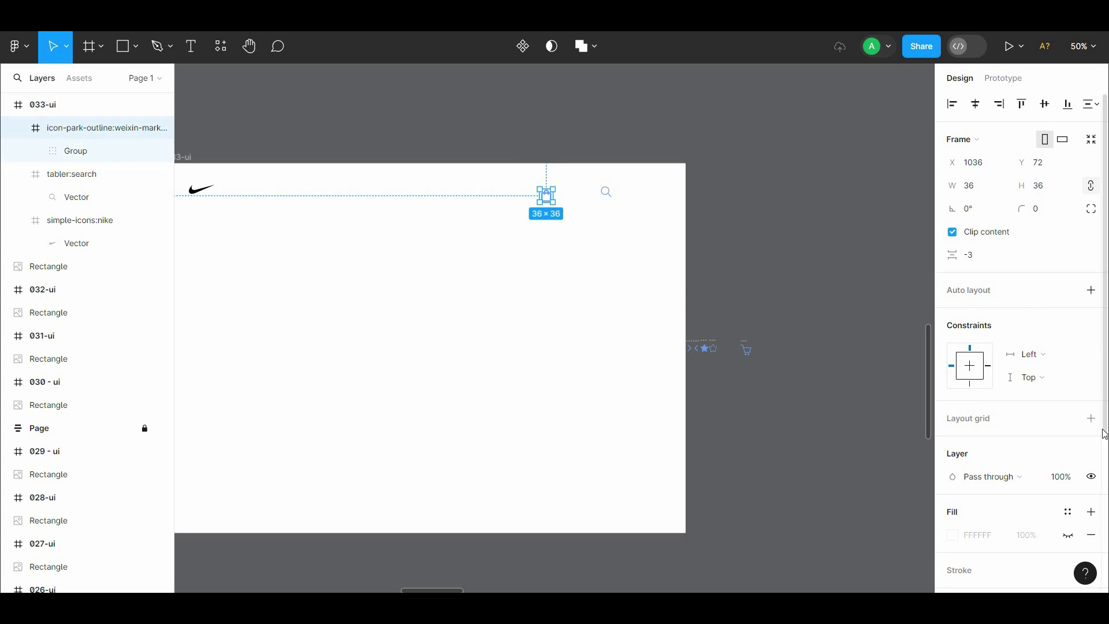
{"action": "left_click_drag", "start_coordinate": [1104, 434], "coordinate": [1104, 598]}
{"action": "left_click", "coordinate": [952, 396]}
{"action": "left_click_drag", "start_coordinate": [828, 326], "coordinate": [702, 472]}
{"action": "left_click", "coordinate": [637, 231]}
- Select the handle vector inside the shopping bag icon's group
{"action": "left_click", "coordinate": [547, 198]}
{"action": "key", "text": "ctrl+plus"}
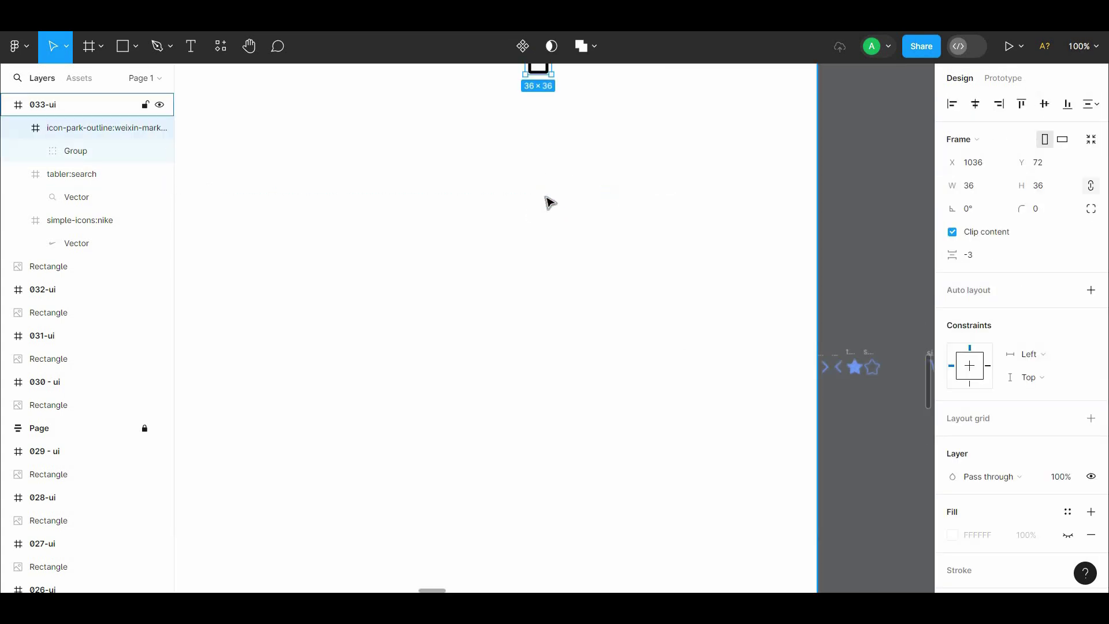
{"action": "left_click_drag", "start_coordinate": [575, 101], "coordinate": [660, 349]}
{"action": "key", "text": "ctrl+plus"}
{"action": "key", "text": "ctrl+plus"}
{"action": "left_click_drag", "start_coordinate": [795, 302], "coordinate": [700, 365]}
{"action": "double_click", "coordinate": [751, 297]}
{"action": "double_click", "coordinate": [752, 297]}
{"action": "key", "text": "ctrl+plus"}
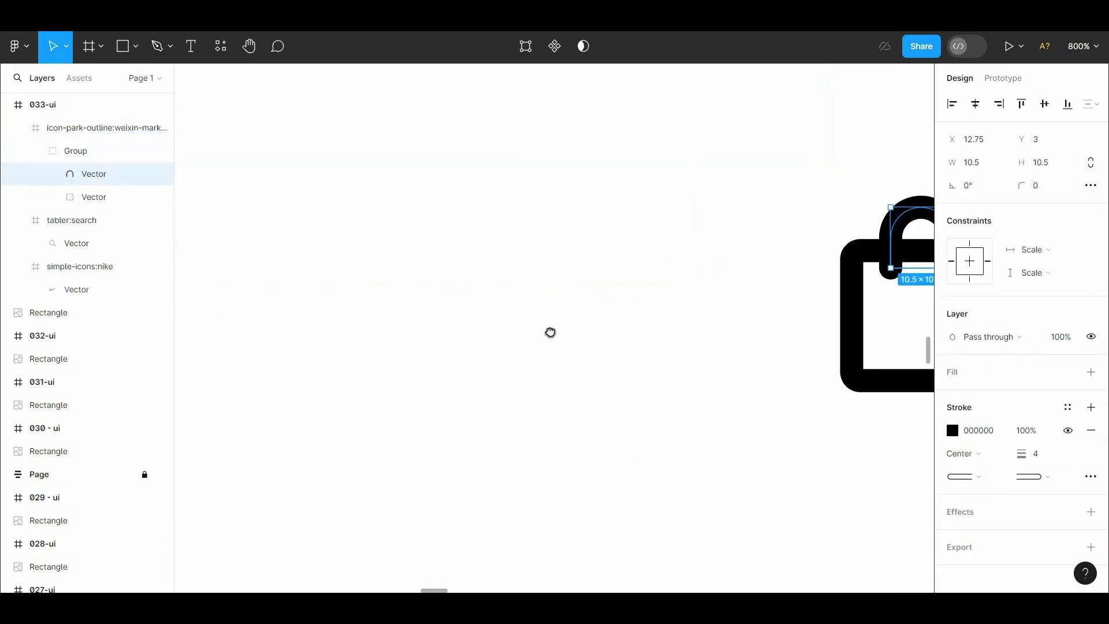
{"action": "left_click_drag", "start_coordinate": [550, 332], "coordinate": [325, 376]}
- Move the bag icon's body and handle vectors out of their icon frame, to its lower left
{"action": "left_click_drag", "start_coordinate": [710, 274], "coordinate": [770, 247]}
{"action": "key", "text": "ctrl+z"}
{"action": "left_click", "coordinate": [752, 250]}
{"action": "double_click", "coordinate": [726, 278]}
{"action": "double_click", "coordinate": [726, 278]}
{"action": "left_click_drag", "start_coordinate": [747, 297], "coordinate": [557, 491]}
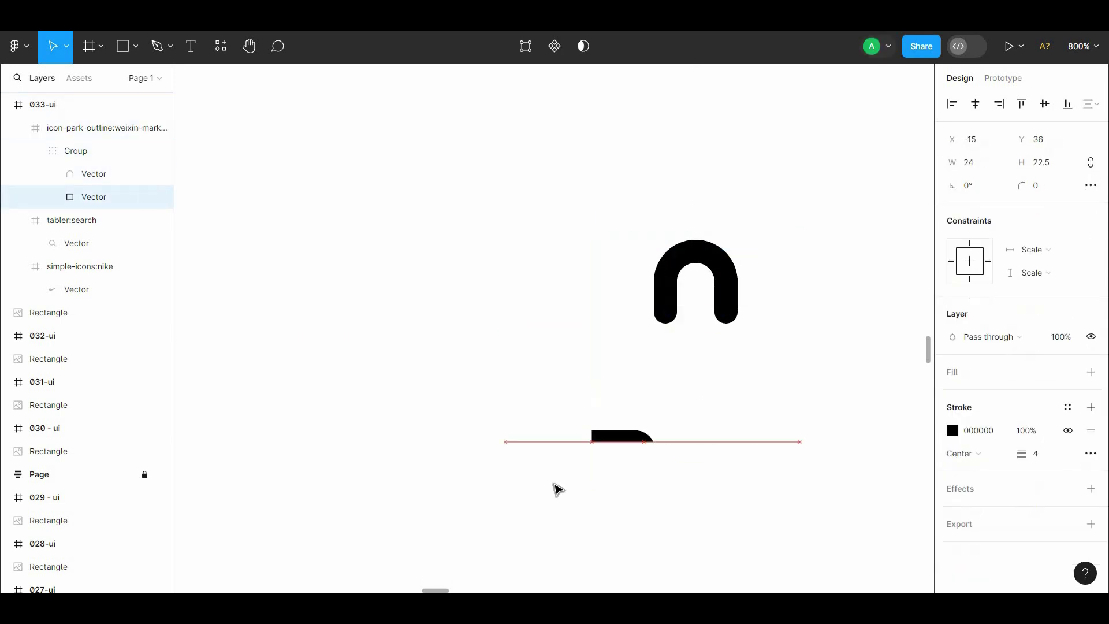
{"action": "double_click", "coordinate": [720, 301]}
{"action": "left_click_drag", "start_coordinate": [708, 286], "coordinate": [480, 478]}
- Delete the emptied icon-park-outline bag frame, keeping the separated body and handle vectors
{"action": "left_click_drag", "start_coordinate": [654, 391], "coordinate": [666, 264]}
{"action": "left_click", "coordinate": [666, 264]}
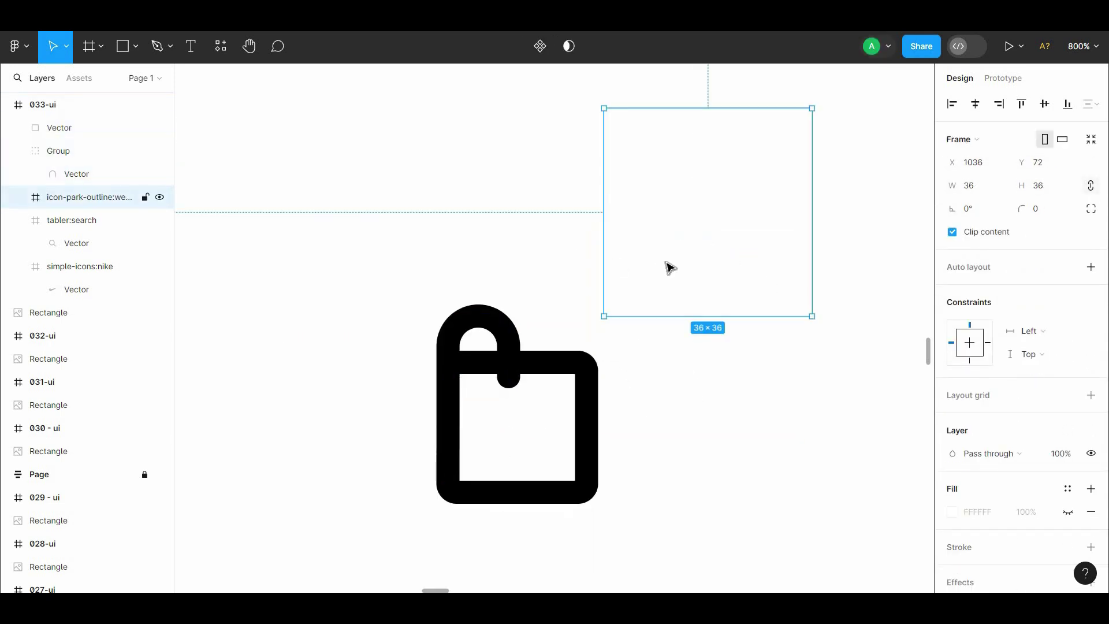
{"action": "key", "text": "Delete"}
{"action": "key", "text": "Delete"}
{"action": "key", "text": "ctrl+z"}
{"action": "key", "text": "ctrl+z"}
{"action": "left_click", "coordinate": [698, 263]}
{"action": "key", "text": "Delete"}
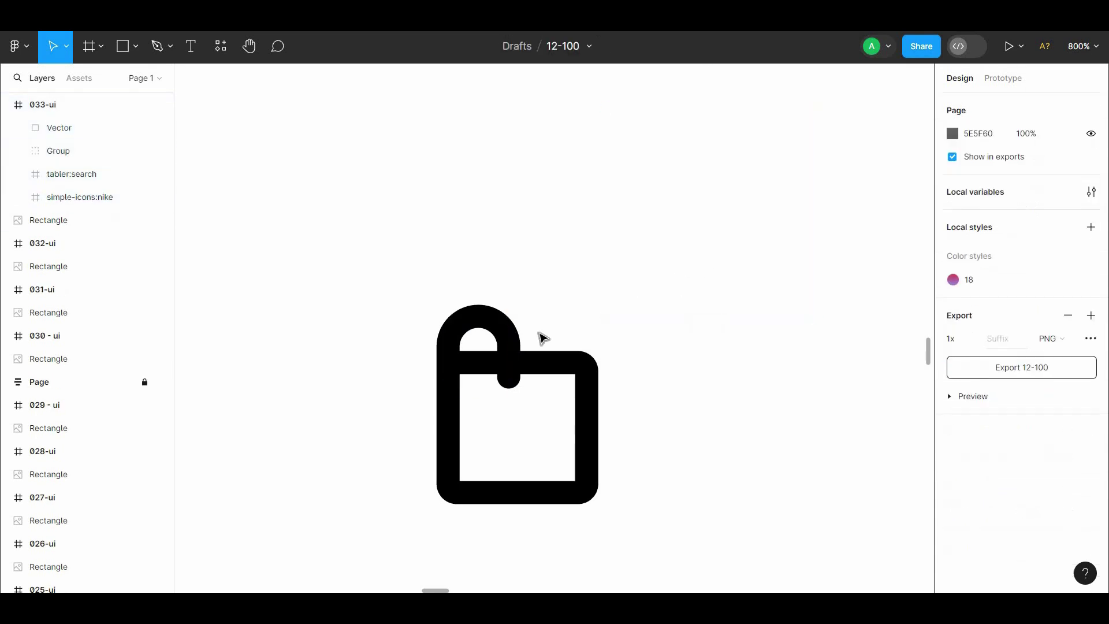
- Center the handle above the bag body and set the stroke weight of both shapes to 3
{"action": "left_click_drag", "start_coordinate": [506, 341], "coordinate": [542, 327]}
{"action": "left_click", "coordinate": [583, 366], "text": "shift"}
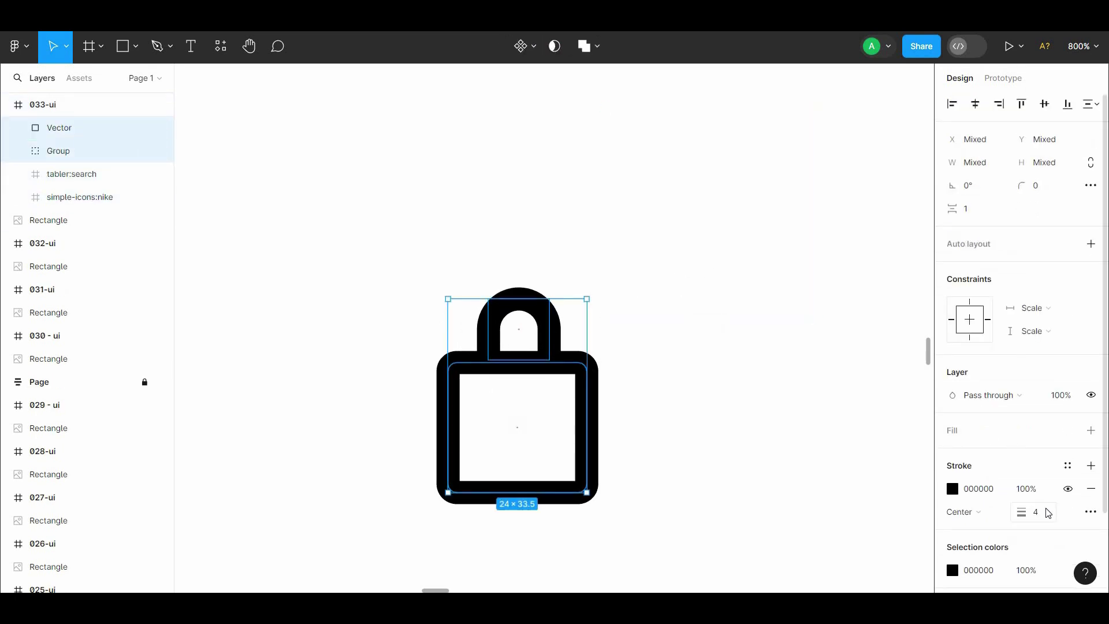
{"action": "left_click", "coordinate": [843, 477]}
{"action": "scroll", "coordinate": [635, 363], "scroll_direction": "down", "scroll_amount": 2}
- Widen the bag's handle to 15 and keep it centered over the bag body
{"action": "left_click", "coordinate": [557, 273]}
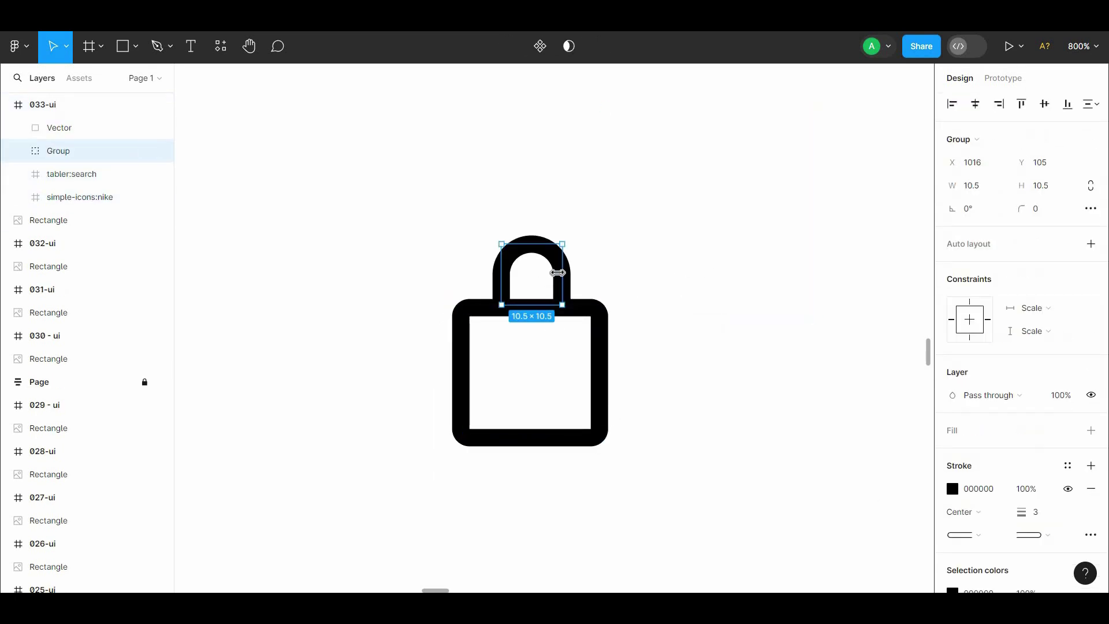
{"action": "left_click_drag", "start_coordinate": [560, 283], "coordinate": [576, 285]}
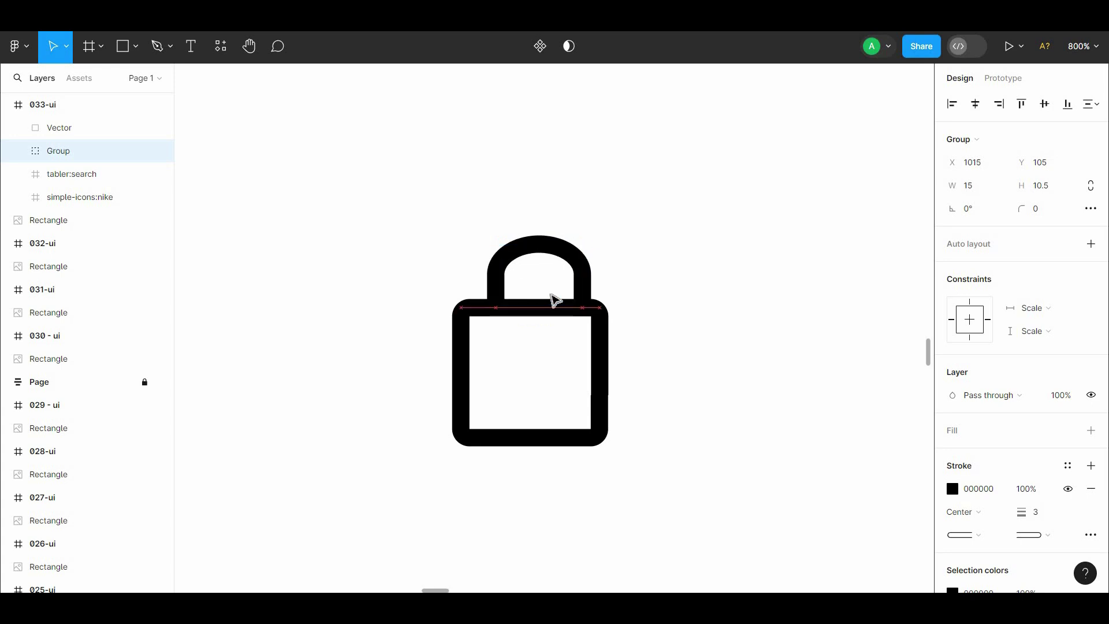
{"action": "left_click", "coordinate": [602, 440]}
{"action": "double_click", "coordinate": [596, 437]}
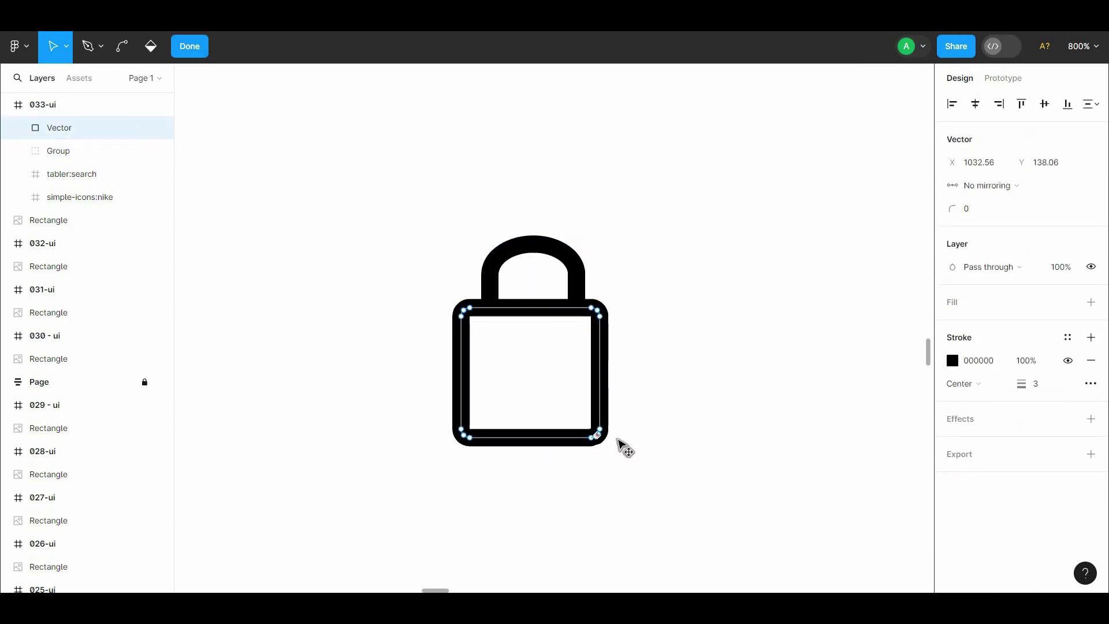
{"action": "left_click_drag", "start_coordinate": [601, 373], "coordinate": [624, 431]}
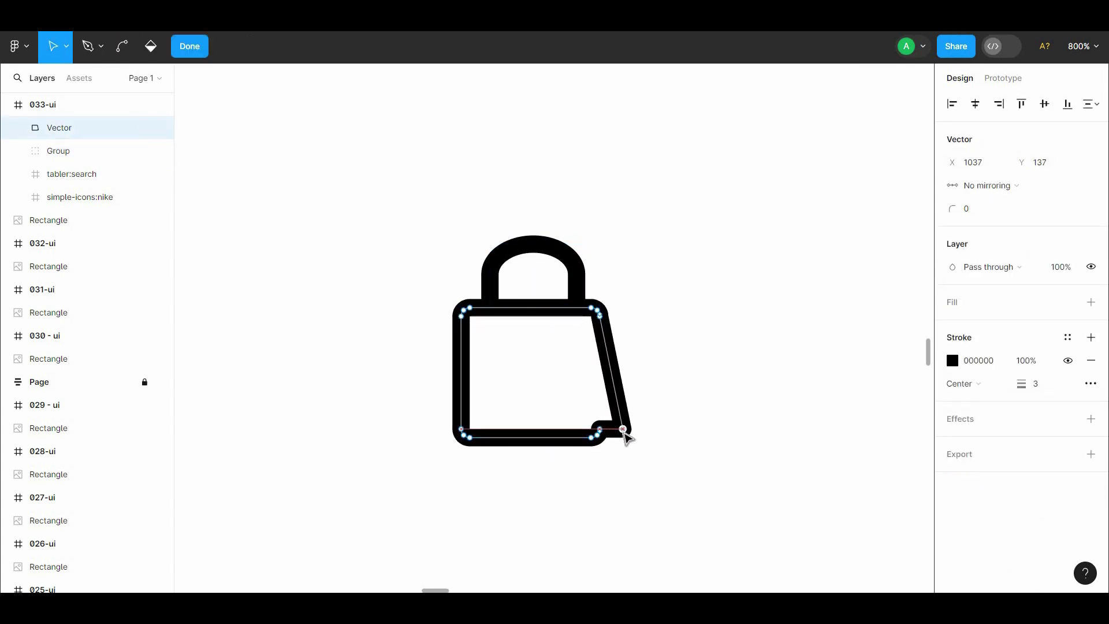
{"action": "key", "text": "ctrl+z"}
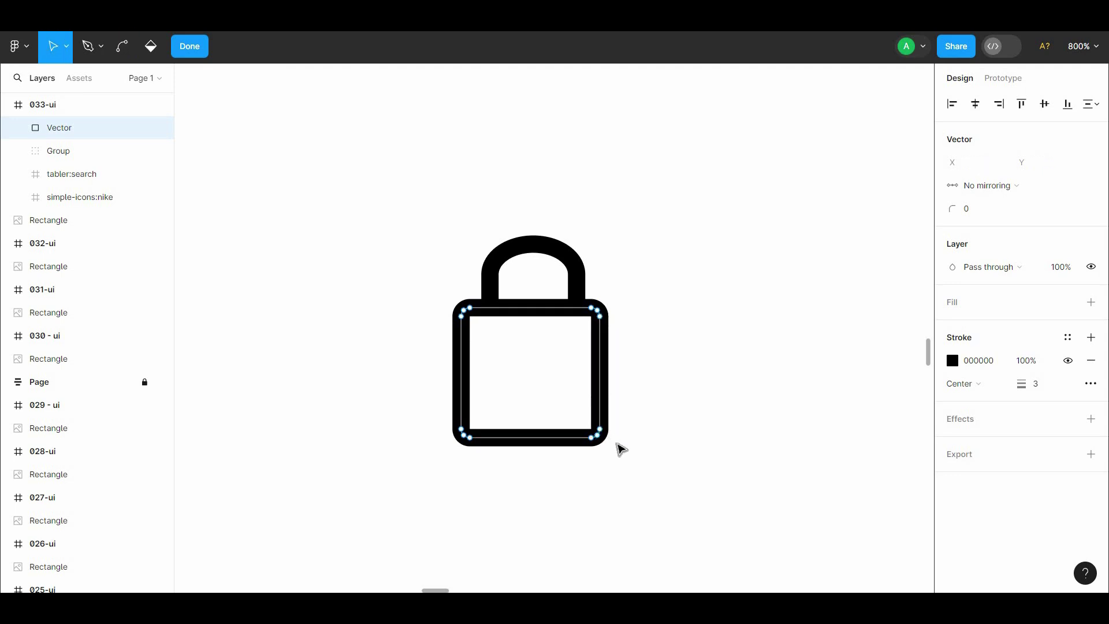
{"action": "key", "text": "Escape"}
{"action": "key", "text": "Escape"}
- Enlarge the bag body to 29 × 23 and center it beneath the handle
{"action": "left_click", "coordinate": [570, 287]}
{"action": "mouse_move", "coordinate": [568, 284]}
{"action": "left_mouse_down"}
{"action": "mouse_move", "coordinate": [561, 302]}
{"action": "mouse_move", "coordinate": [566, 284]}
{"action": "left_mouse_up"}
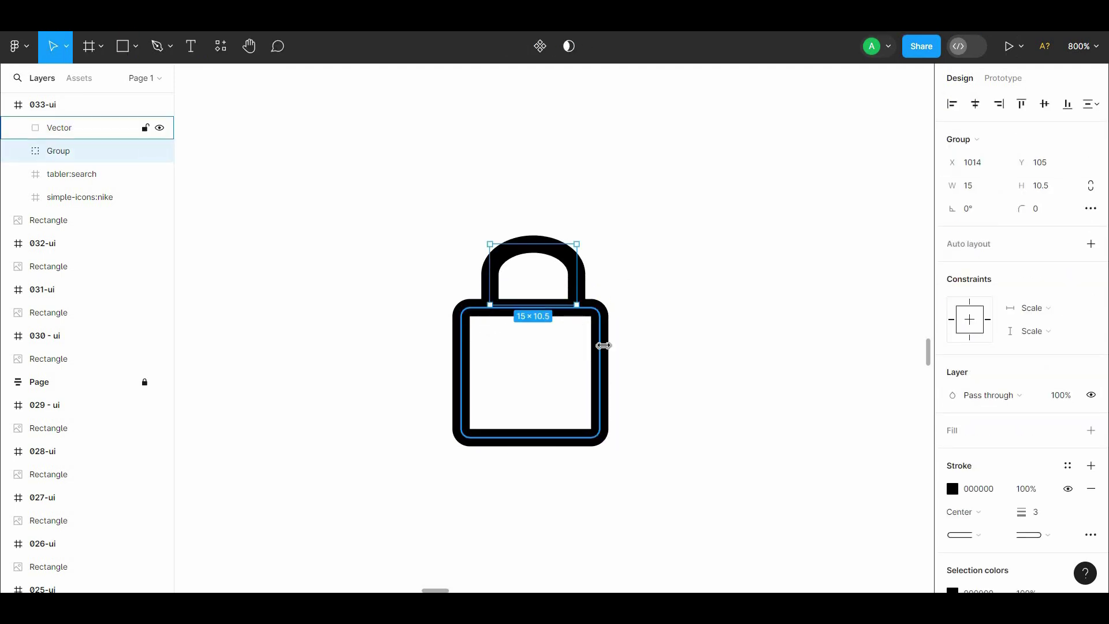
{"action": "left_click", "coordinate": [601, 345]}
{"action": "left_click_drag", "start_coordinate": [600, 347], "coordinate": [629, 347]}
{"action": "left_click_drag", "start_coordinate": [571, 370], "coordinate": [557, 369]}
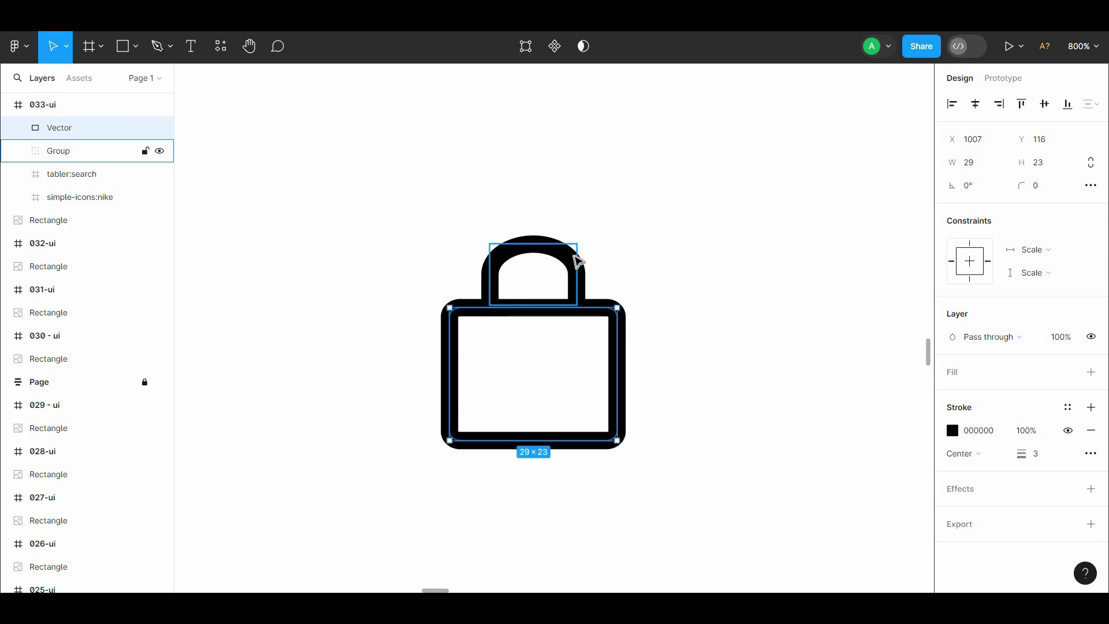
- Draw an arched curve about 12 wide and 3.5 high with the Pen tool inside the upper part of the bag body
{"action": "left_click", "coordinate": [58, 150], "text": "shift"}
{"action": "left_click", "coordinate": [218, 69]}
{"action": "left_click", "coordinate": [170, 46]}
{"action": "left_click", "coordinate": [167, 83]}
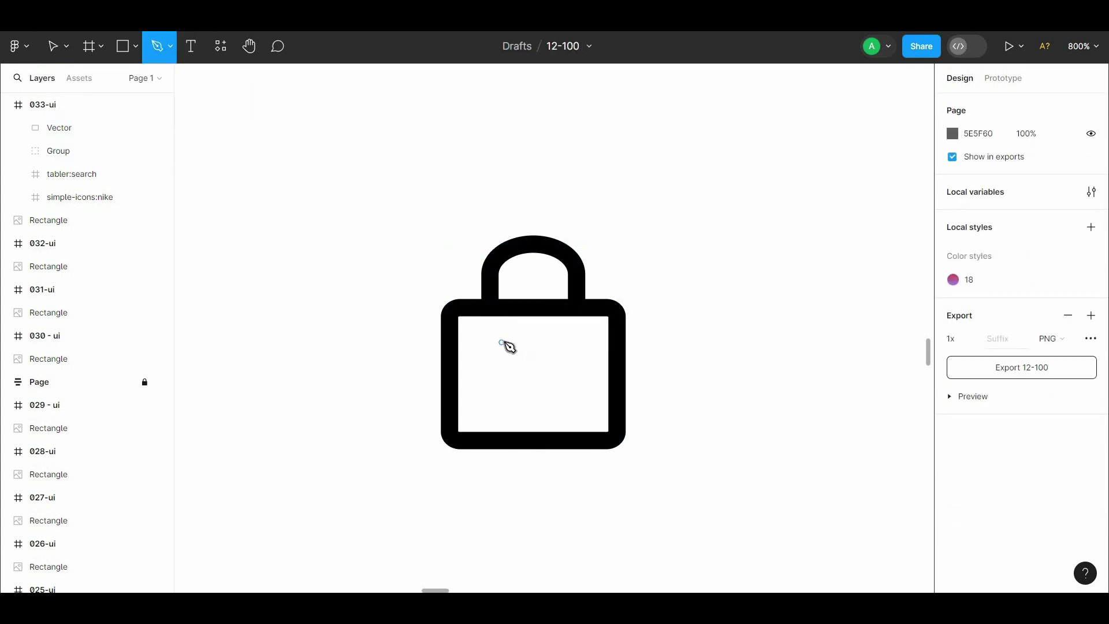
{"action": "left_click", "coordinate": [502, 342]}
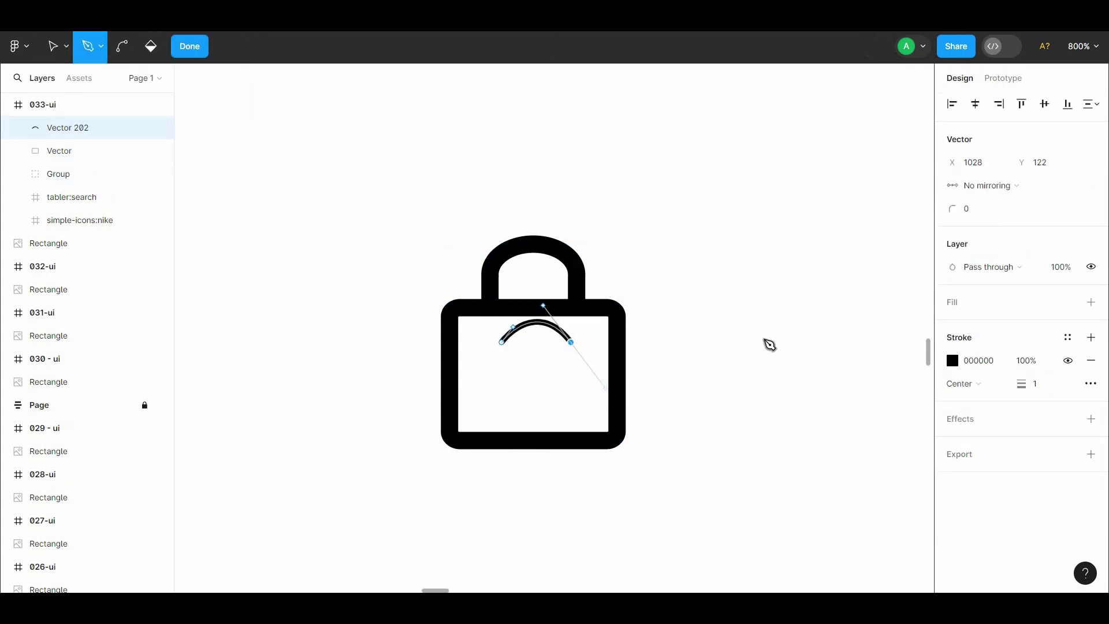
{"action": "left_click", "coordinate": [190, 47]}
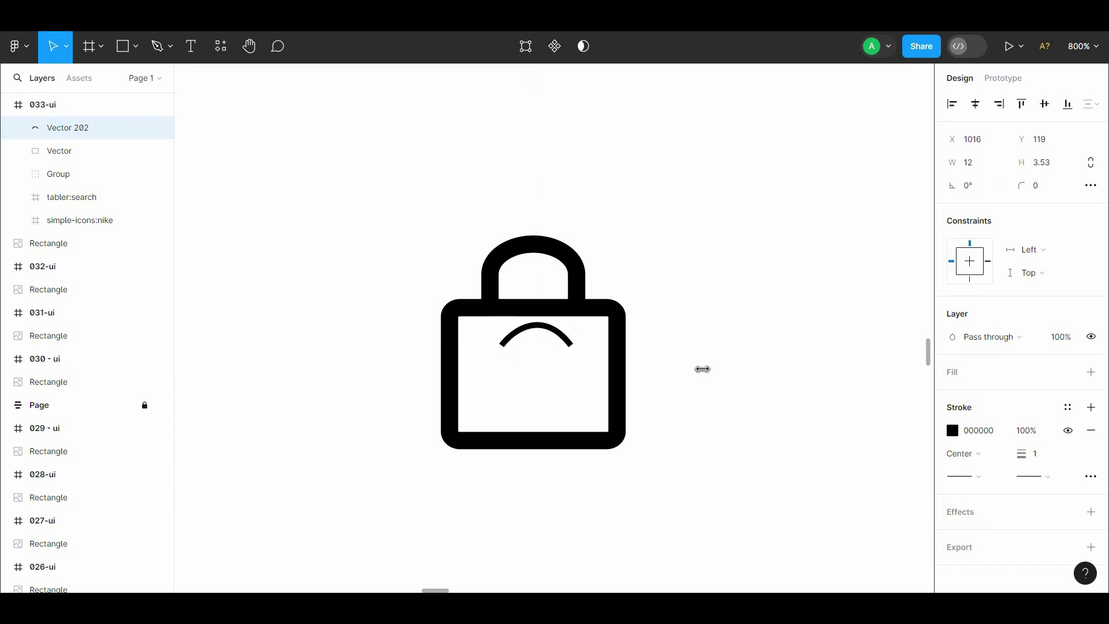
- Give the arc round caps at both ends and set its stroke weight to 2
{"action": "left_click", "coordinate": [978, 476]}
{"action": "left_click", "coordinate": [986, 556]}
{"action": "left_click", "coordinate": [1039, 475]}
{"action": "left_click", "coordinate": [1018, 555]}
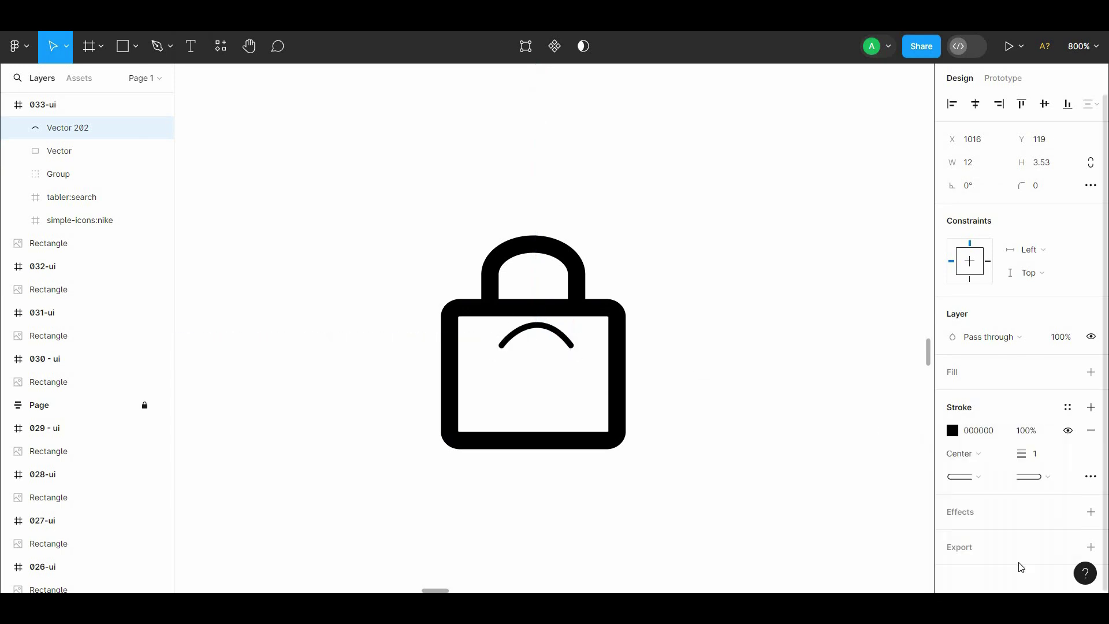
{"action": "left_click", "coordinate": [1041, 455]}
{"action": "type", "text": "2"}
- Lower the arc to Y 120 and adjust its points into a flatter, symmetrical curve
{"action": "left_click", "coordinate": [586, 367]}
{"action": "left_click", "coordinate": [561, 346]}
{"action": "key", "text": "Down"}
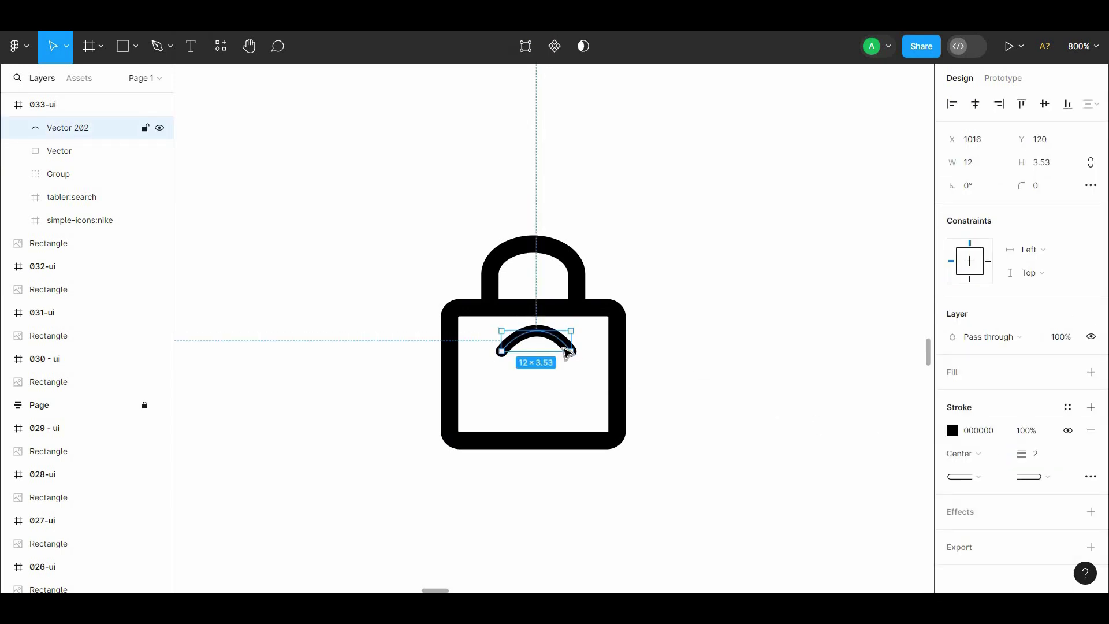
{"action": "double_click", "coordinate": [567, 351]}
{"action": "left_click_drag", "start_coordinate": [570, 350], "coordinate": [579, 365]}
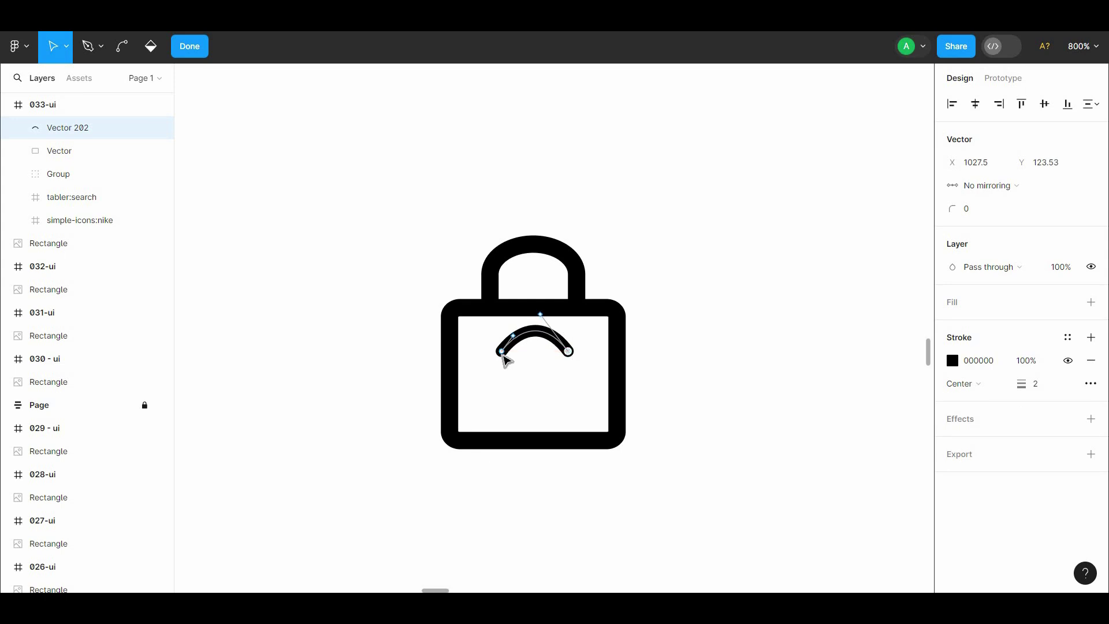
{"action": "left_click", "coordinate": [557, 336]}
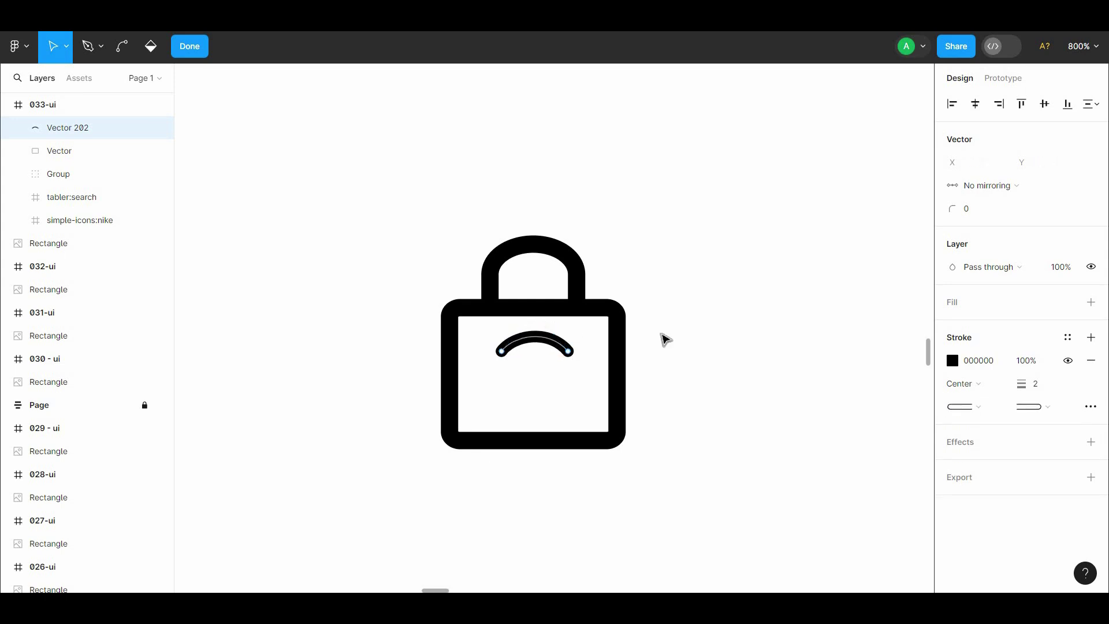
{"action": "left_click", "coordinate": [666, 340]}
{"action": "left_click", "coordinate": [720, 292]}
- Set the stroke weight of the bag's body and handle to 2
{"action": "key", "text": "ctrl+minus"}
{"action": "left_click_drag", "start_coordinate": [681, 292], "coordinate": [357, 319]}
{"action": "left_click", "coordinate": [243, 346]}
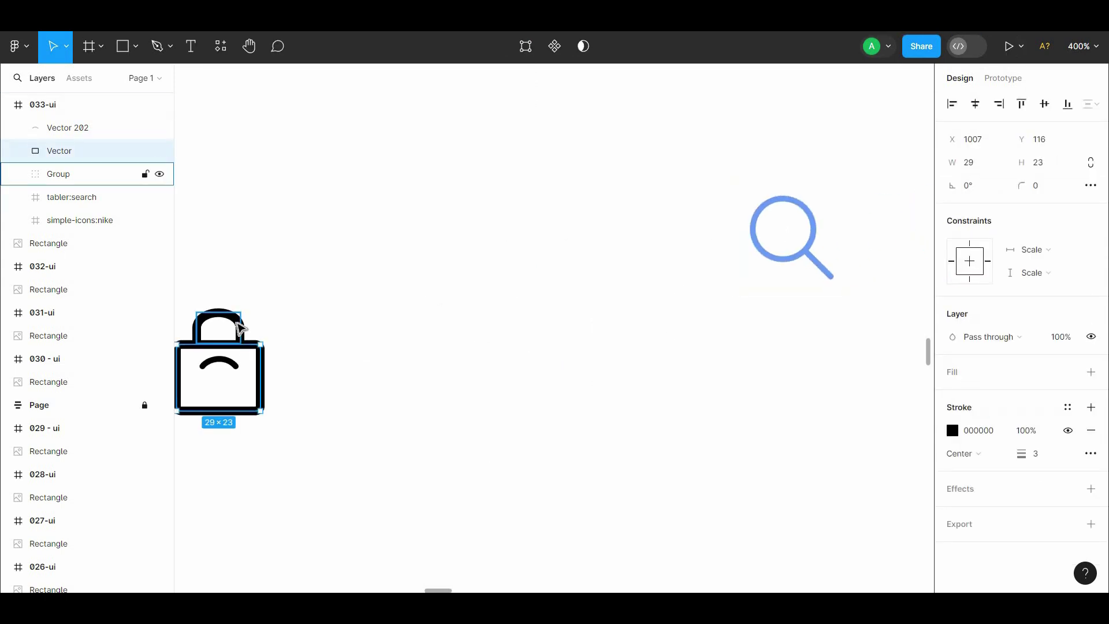
{"action": "left_click", "coordinate": [237, 324], "text": "shift"}
{"action": "left_click", "coordinate": [1048, 513]}
{"action": "type", "text": "2"}
{"action": "left_click", "coordinate": [779, 476]}
- Change the search icon's color to black
{"action": "mouse_move", "coordinate": [811, 261]}
{"action": "left_mouse_down"}
{"action": "mouse_move", "coordinate": [494, 361]}
{"action": "mouse_move", "coordinate": [598, 336]}
{"action": "left_mouse_up"}
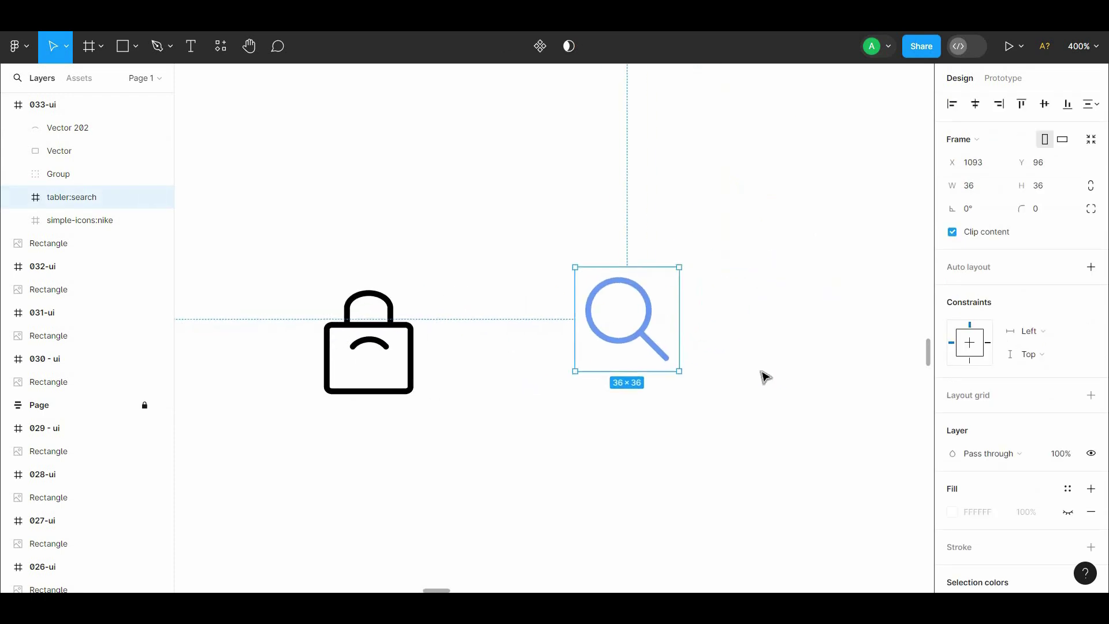
{"action": "scroll", "coordinate": [993, 404], "scroll_direction": "down", "scroll_amount": 4}
{"action": "left_click_drag", "start_coordinate": [730, 313], "coordinate": [718, 331]}
{"action": "left_click", "coordinate": [640, 320]}
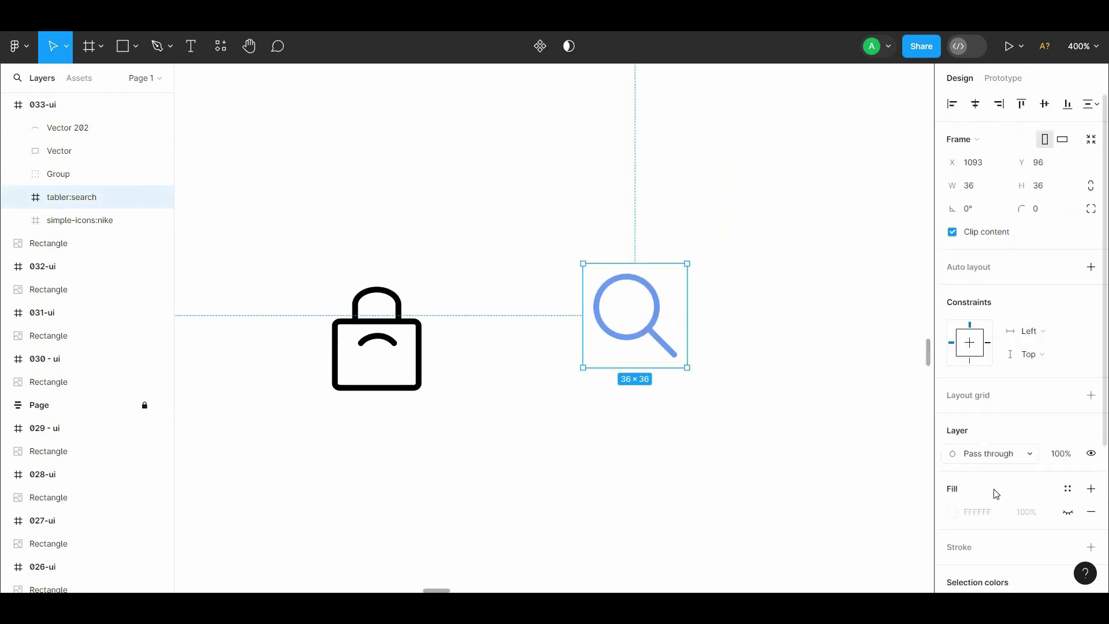
{"action": "scroll", "coordinate": [1022, 508], "scroll_direction": "down", "scroll_amount": 4}
{"action": "left_click", "coordinate": [952, 404]}
{"action": "left_click_drag", "start_coordinate": [811, 339], "coordinate": [770, 405]}
{"action": "left_click", "coordinate": [719, 375]}
{"action": "left_click", "coordinate": [662, 343]}
{"action": "scroll", "coordinate": [607, 381], "scroll_direction": "down", "scroll_amount": 1}
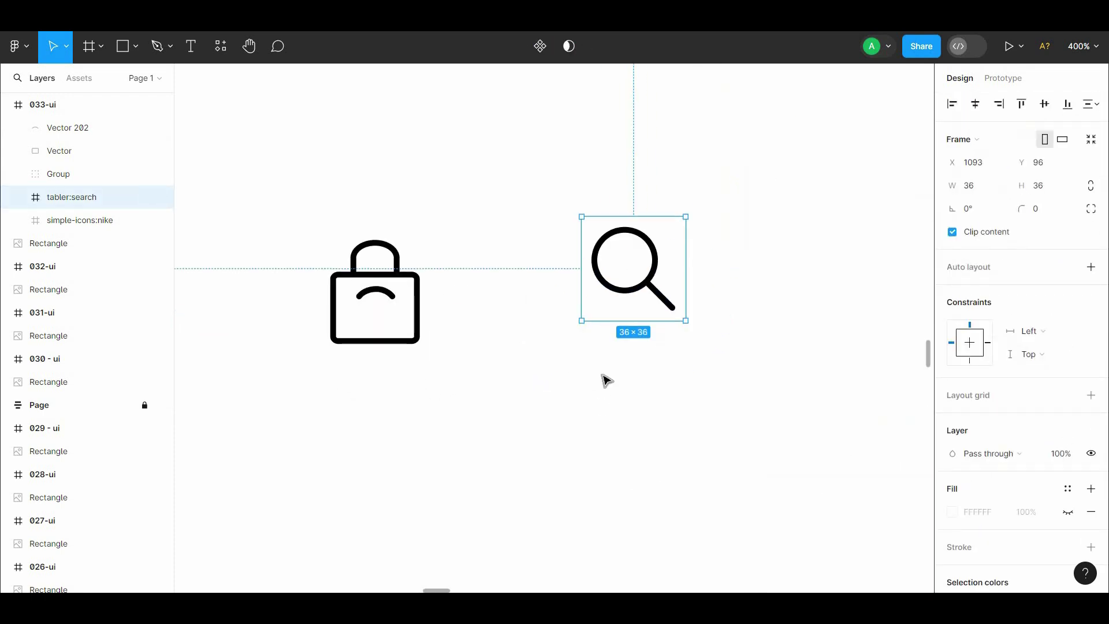
- Wrap the bag's body, handle and arc together in one frame
{"action": "left_click_drag", "start_coordinate": [645, 313], "coordinate": [593, 330]}
{"action": "left_click", "coordinate": [558, 364]}
{"action": "key", "text": "ctrl+minus"}
{"action": "left_click_drag", "start_coordinate": [704, 291], "coordinate": [679, 277]}
{"action": "key", "text": "ctrl+minus"}
{"action": "left_click_drag", "start_coordinate": [549, 294], "coordinate": [877, 278]}
{"action": "right_click", "coordinate": [619, 319]}
{"action": "left_click", "coordinate": [646, 333]}
{"action": "left_click", "coordinate": [673, 316]}
- Move the bag frame into the upper-right corner of the 033-ui frame, at X 1346, Y 31
{"action": "left_click_drag", "start_coordinate": [871, 276], "coordinate": [789, 280]}
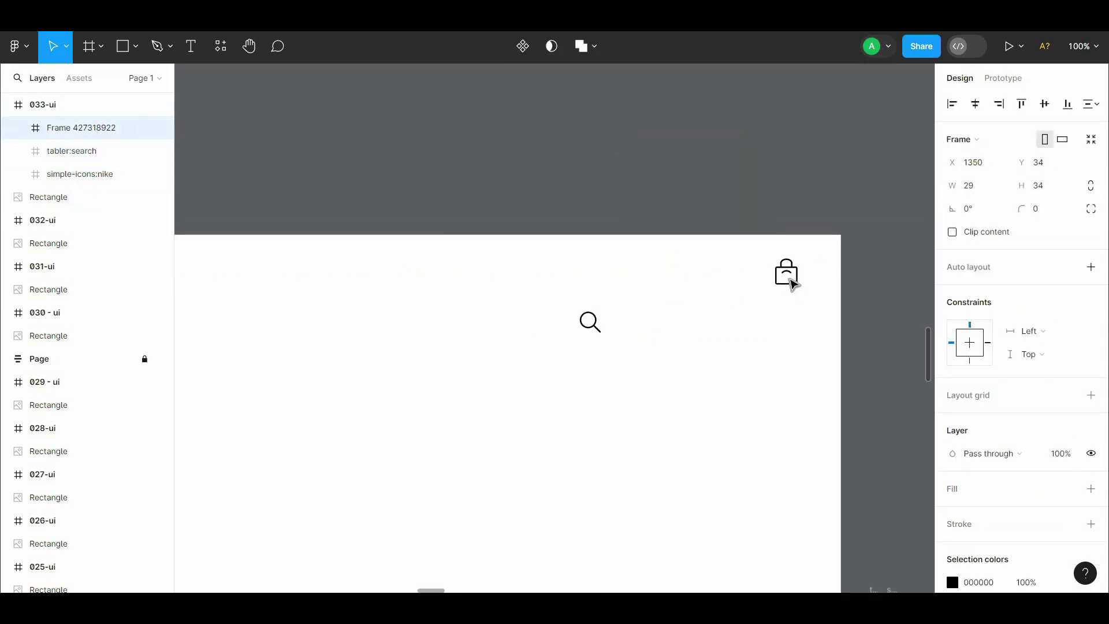
{"action": "key", "text": "alt+Up"}
{"action": "key", "text": "alt+shift+Left"}
{"action": "key", "text": "alt+shift+Left"}
{"action": "key", "text": "alt+Right"}
{"action": "key", "text": "alt+Right"}
{"action": "key", "text": "alt+Right"}
{"action": "key", "text": "alt+Right"}
{"action": "key", "text": "alt+Right"}
{"action": "key", "text": "alt+Right"}
{"action": "key", "text": "alt+Right"}
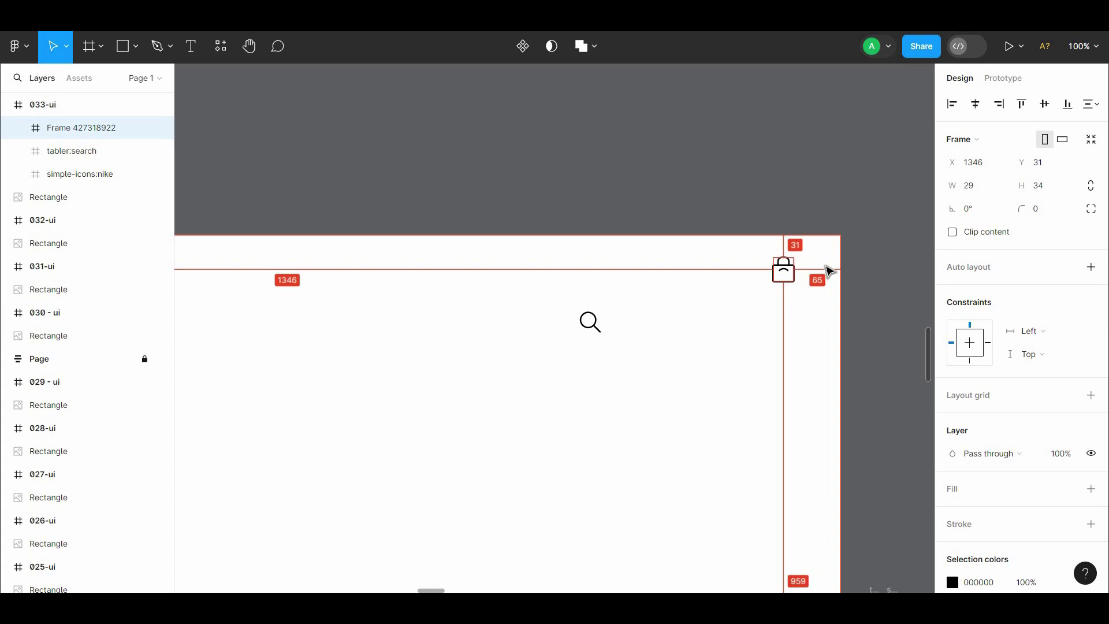
- Place the search icon to the left of the bag at X 1266, Y 35, with their centers level
{"action": "scroll", "coordinate": [829, 268], "scroll_direction": "left", "scroll_amount": 2}
{"action": "scroll", "coordinate": [830, 268], "scroll_direction": "down", "scroll_amount": 1}
{"action": "left_click_drag", "start_coordinate": [645, 306], "coordinate": [780, 252]}
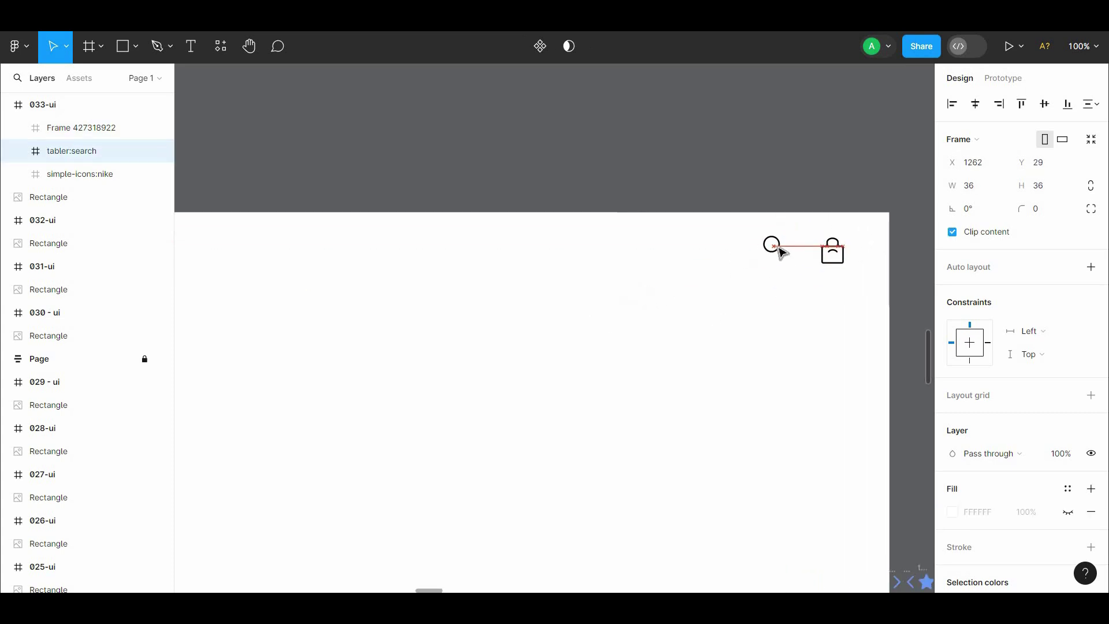
{"action": "double_click", "coordinate": [832, 245]}
{"action": "left_click", "coordinate": [867, 228]}
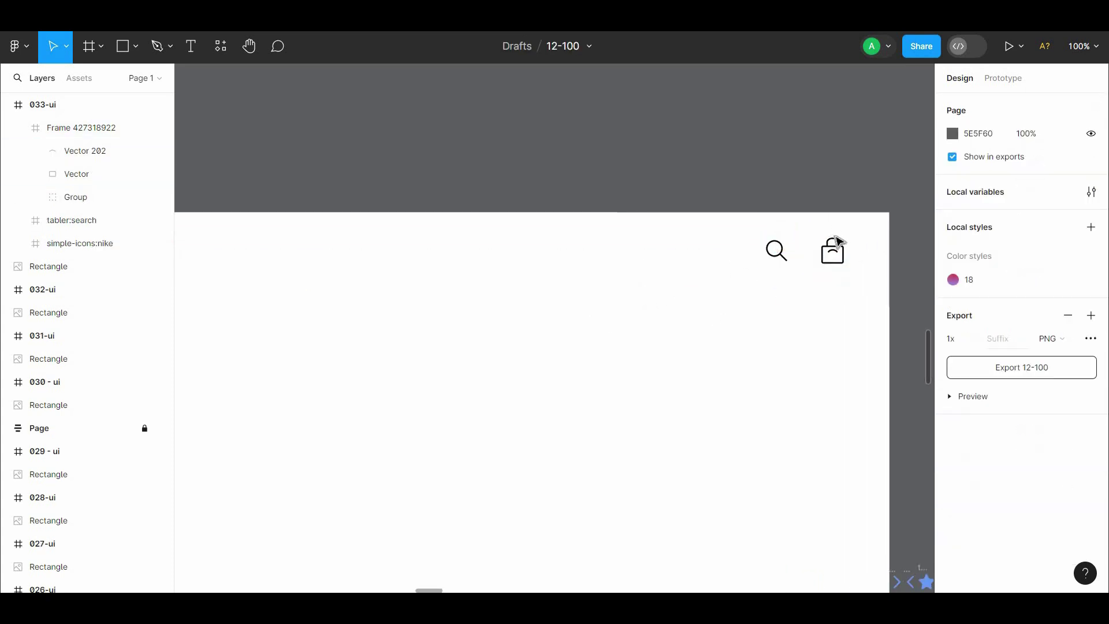
{"action": "double_click", "coordinate": [833, 241]}
{"action": "left_click", "coordinate": [81, 127]}
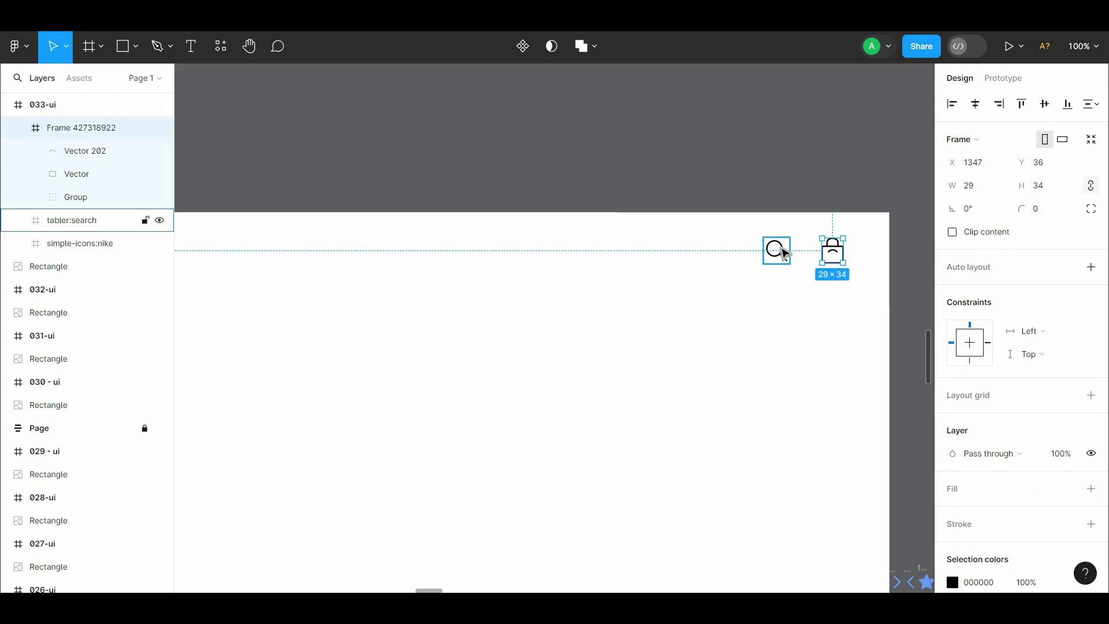
{"action": "left_click", "coordinate": [776, 249]}
{"action": "left_click", "coordinate": [832, 252]}
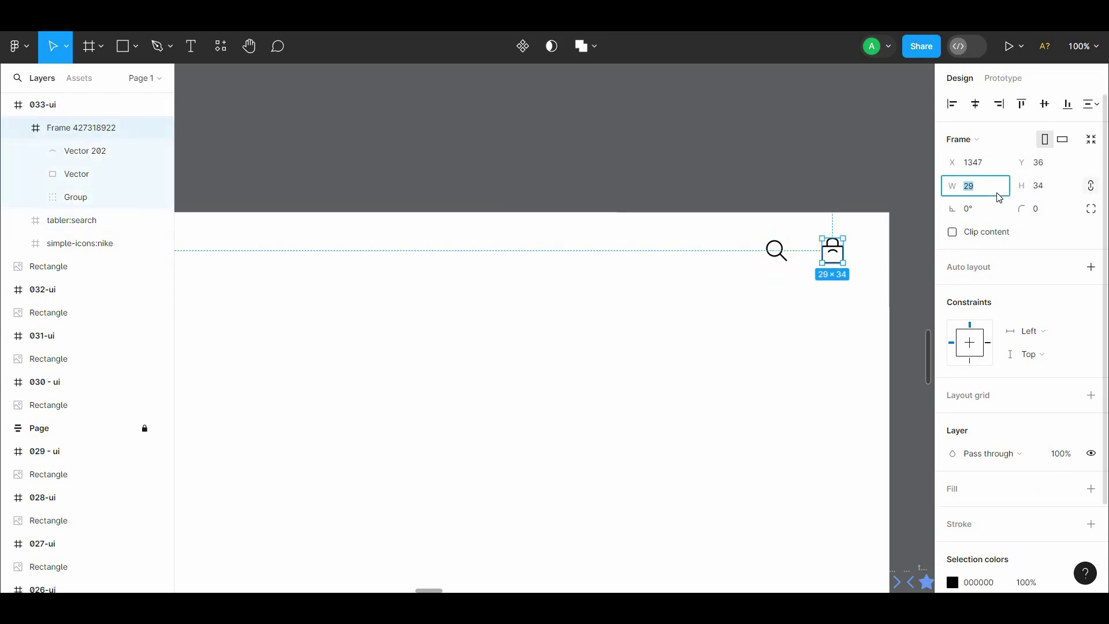
{"action": "type", "text": "36"}
{"action": "key", "text": "Return"}
{"action": "key", "text": "ctrl+z"}
{"action": "left_click", "coordinate": [889, 266]}
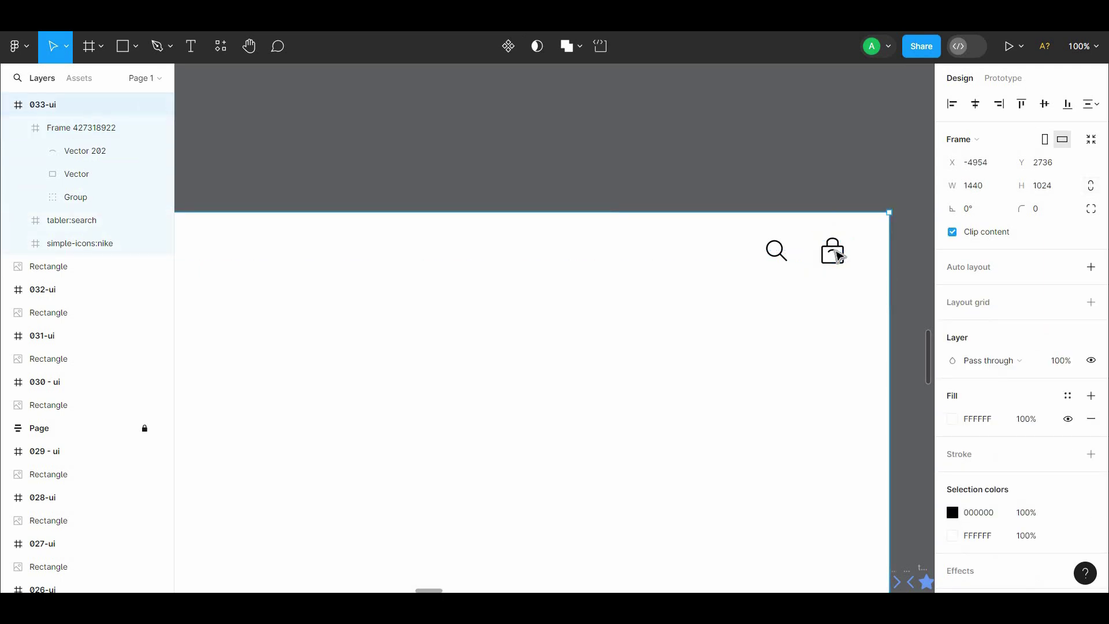
- Set the horizontal spacing between the search and bag icons to 36
{"action": "double_click", "coordinate": [836, 254]}
{"action": "left_click", "coordinate": [86, 220]}
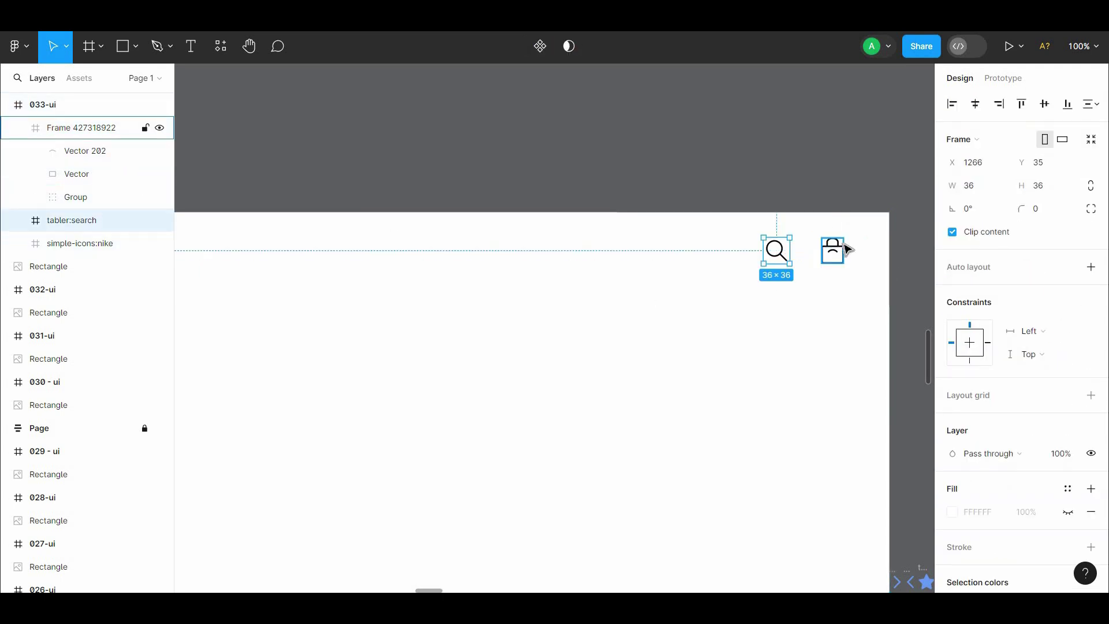
{"action": "left_click", "coordinate": [838, 252], "text": "shift"}
{"action": "type", "text": "3"}
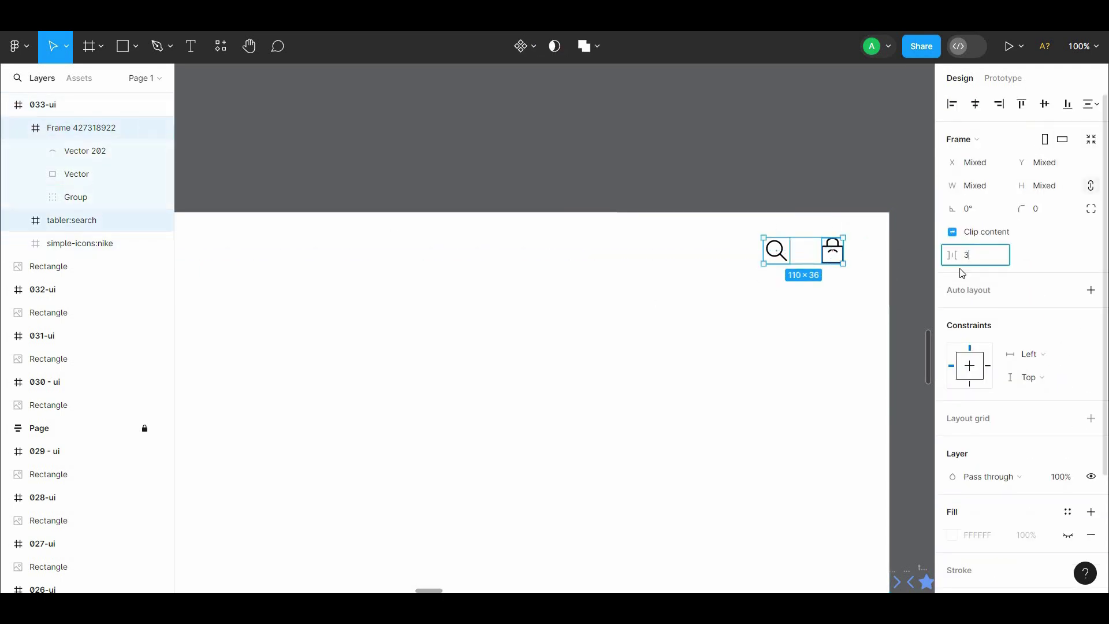
{"action": "type", "text": "6"}
{"action": "left_click", "coordinate": [859, 277]}
- Shift the search and bag icons together toward the frame's right edge, placing the bag at X 1347, Y 37
{"action": "left_click_drag", "start_coordinate": [847, 297], "coordinate": [846, 279]}
{"action": "left_click_drag", "start_coordinate": [845, 219], "coordinate": [703, 250]}
{"action": "key", "text": "alt"}
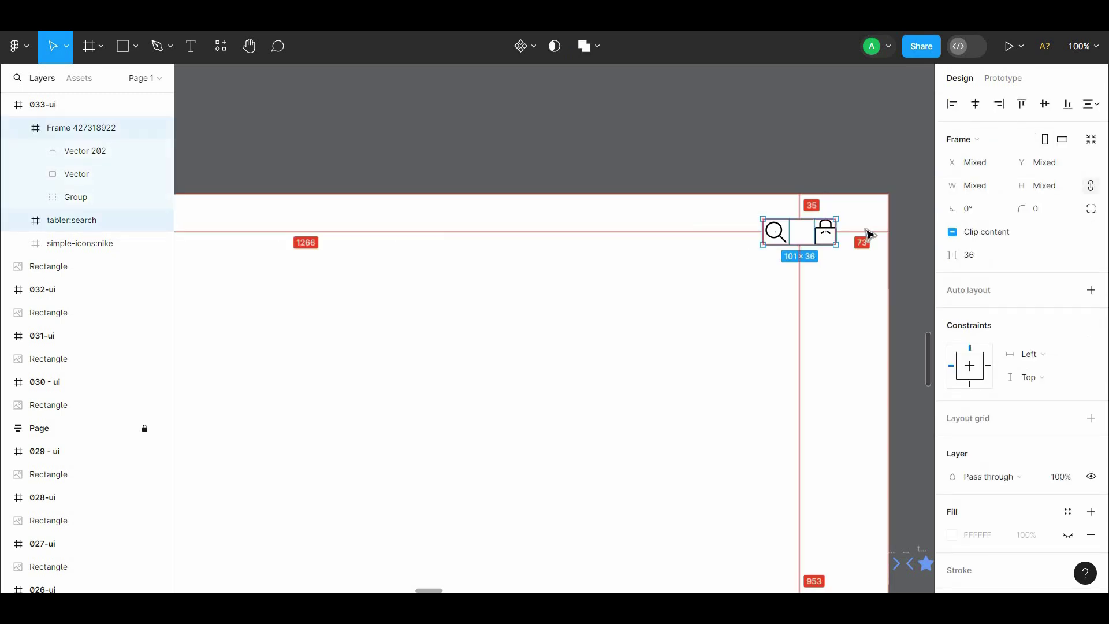
{"action": "key", "text": "shift+Right"}
{"action": "key", "text": "Down"}
{"action": "left_click_drag", "start_coordinate": [803, 267], "coordinate": [831, 254]}
{"action": "left_click", "coordinate": [886, 233]}
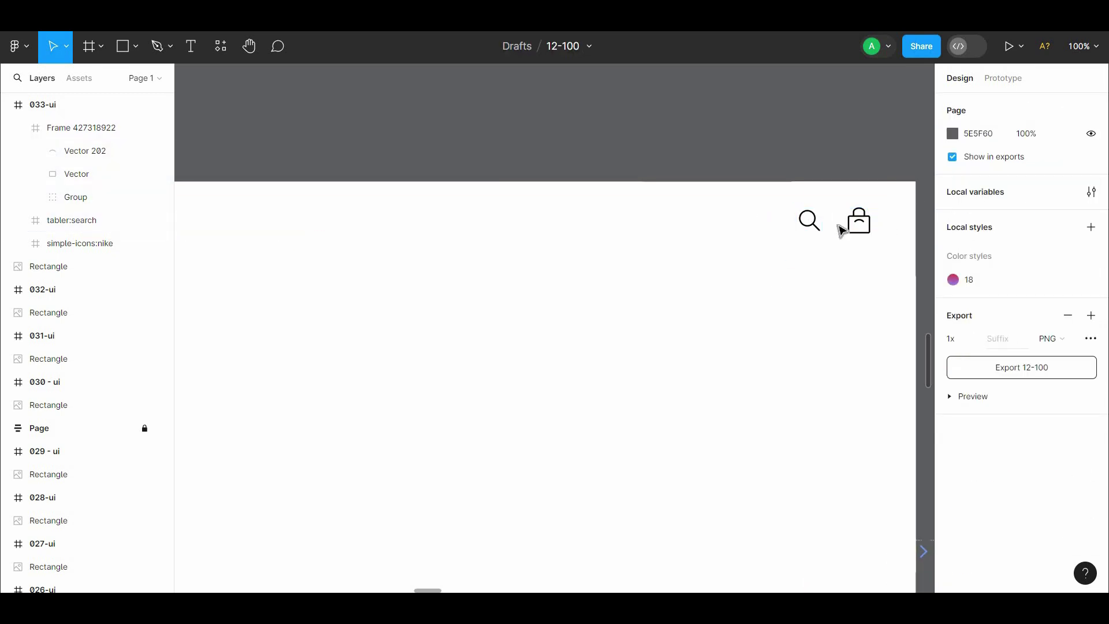
{"action": "left_click", "coordinate": [841, 230]}
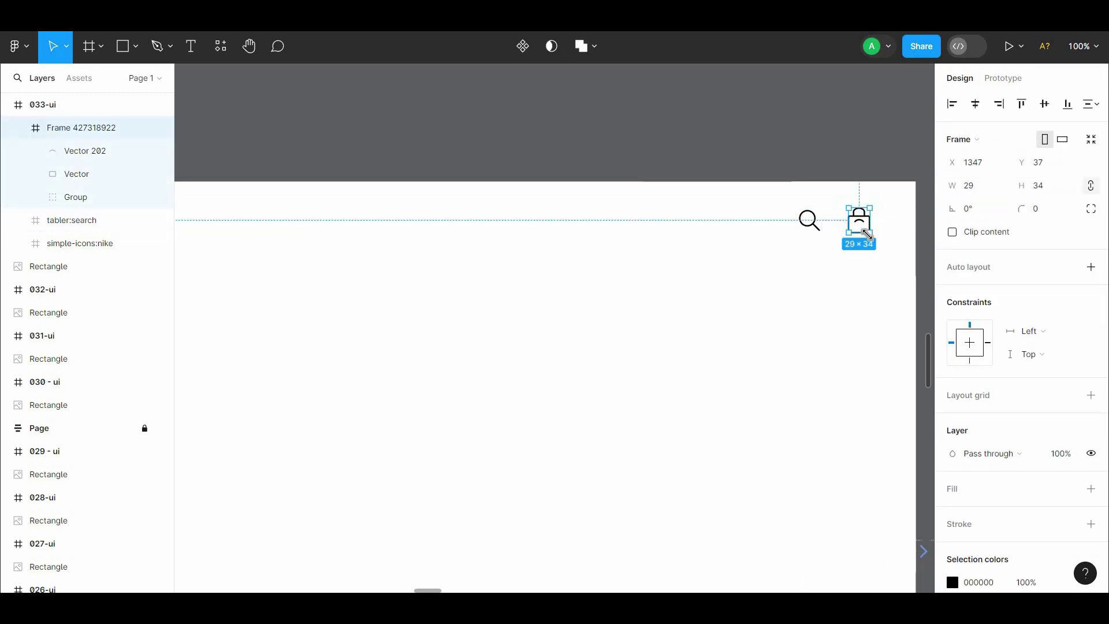
{"action": "left_click", "coordinate": [899, 245]}
- Align the Nike logo, search icon and bag icon on their vertical centers
{"action": "key", "text": "ctrl+minus"}
{"action": "left_click_drag", "start_coordinate": [888, 219], "coordinate": [970, 138]}
{"action": "left_click_drag", "start_coordinate": [881, 205], "coordinate": [288, 208]}
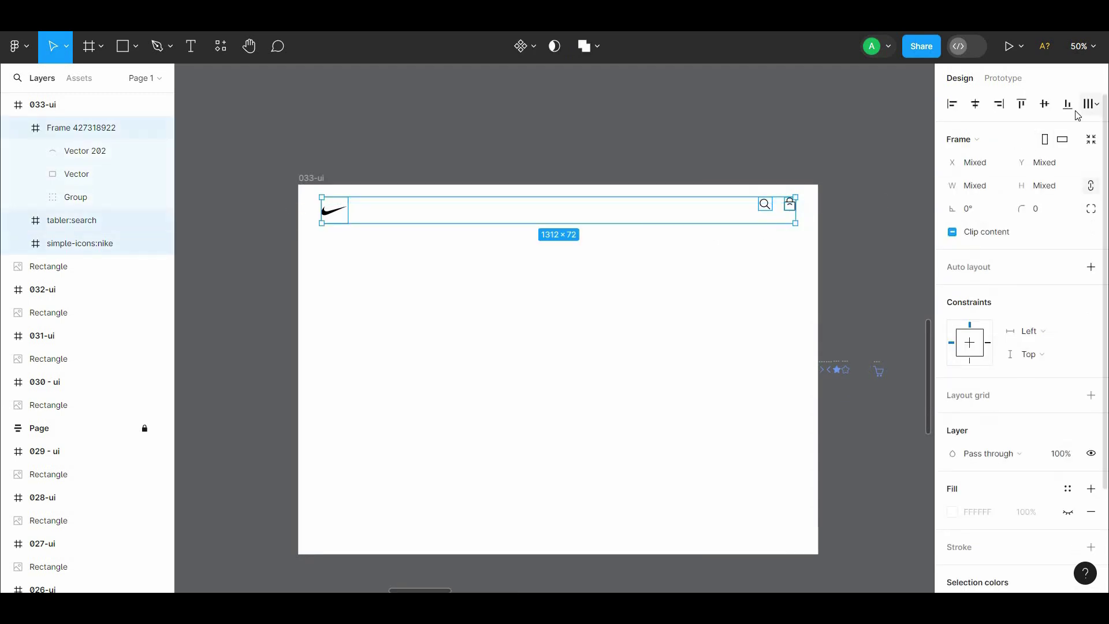
{"action": "left_click", "coordinate": [833, 192]}
{"action": "scroll", "coordinate": [843, 183], "scroll_direction": "down", "scroll_amount": 1}
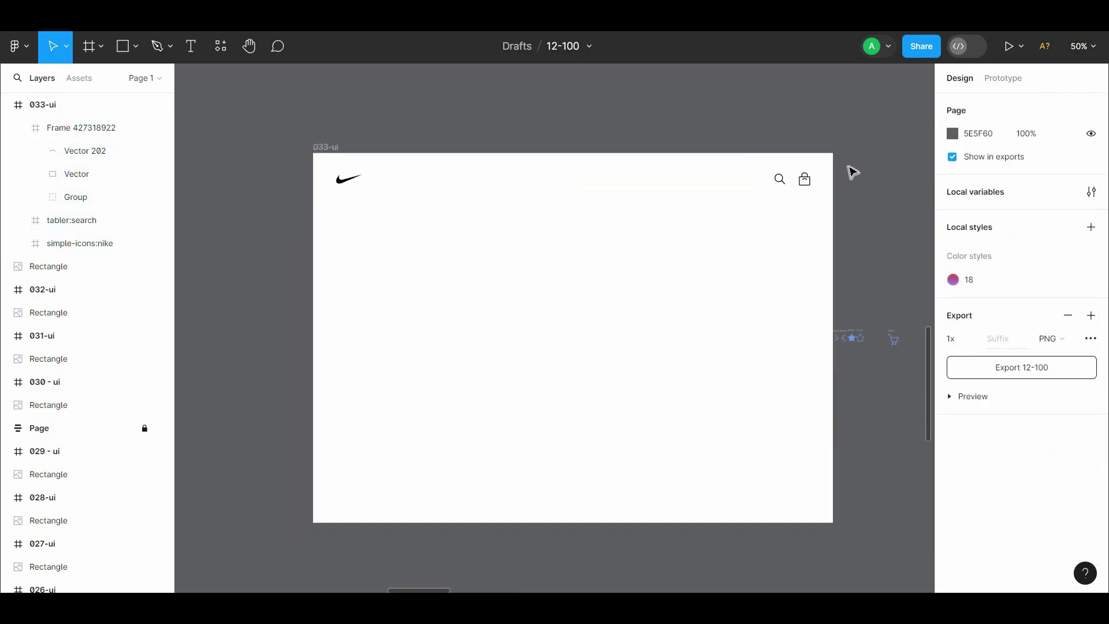
- Examine the stroke settings of the vector inside the search icon
{"action": "left_click", "coordinate": [780, 179]}
{"action": "scroll", "coordinate": [981, 346], "scroll_direction": "down", "scroll_amount": 3}
{"action": "key", "text": "Return"}
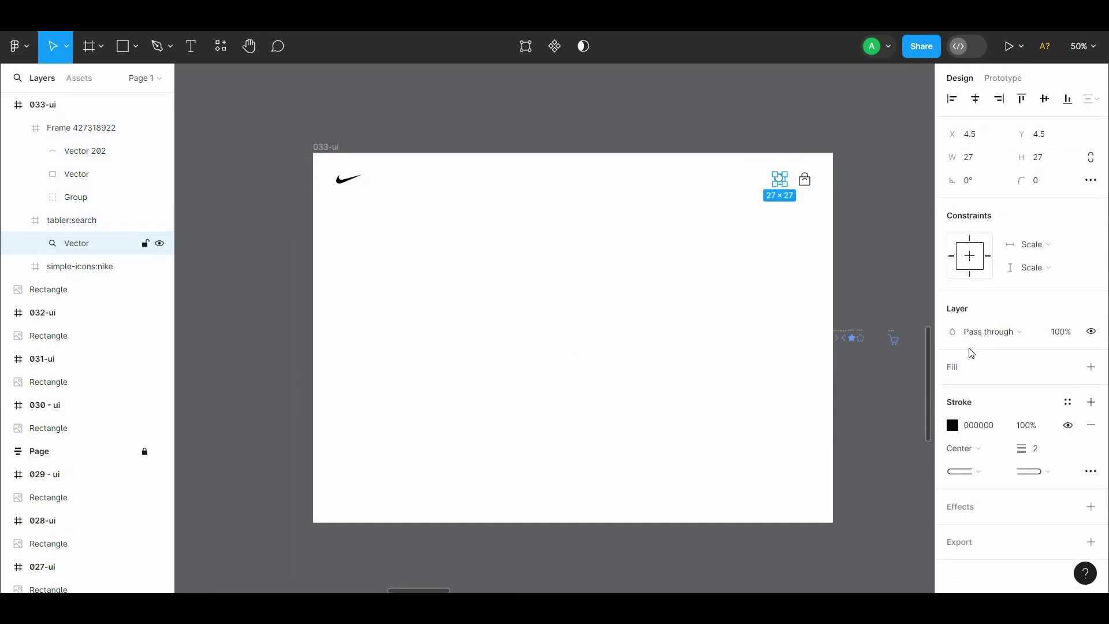
{"action": "left_click", "coordinate": [636, 197]}
{"action": "scroll", "coordinate": [670, 207], "scroll_direction": "down", "scroll_amount": 1}
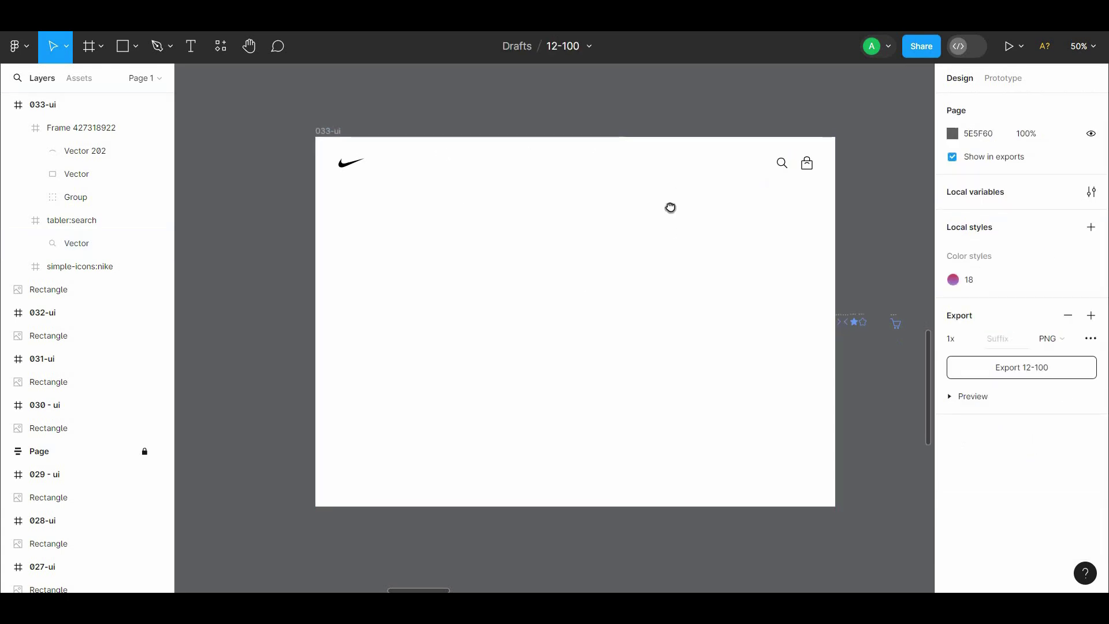
- Draw a 500 × 330 rectangle in the 033-ui frame, below the search and bag icons
{"action": "scroll", "coordinate": [669, 207], "scroll_direction": "down", "scroll_amount": 1}
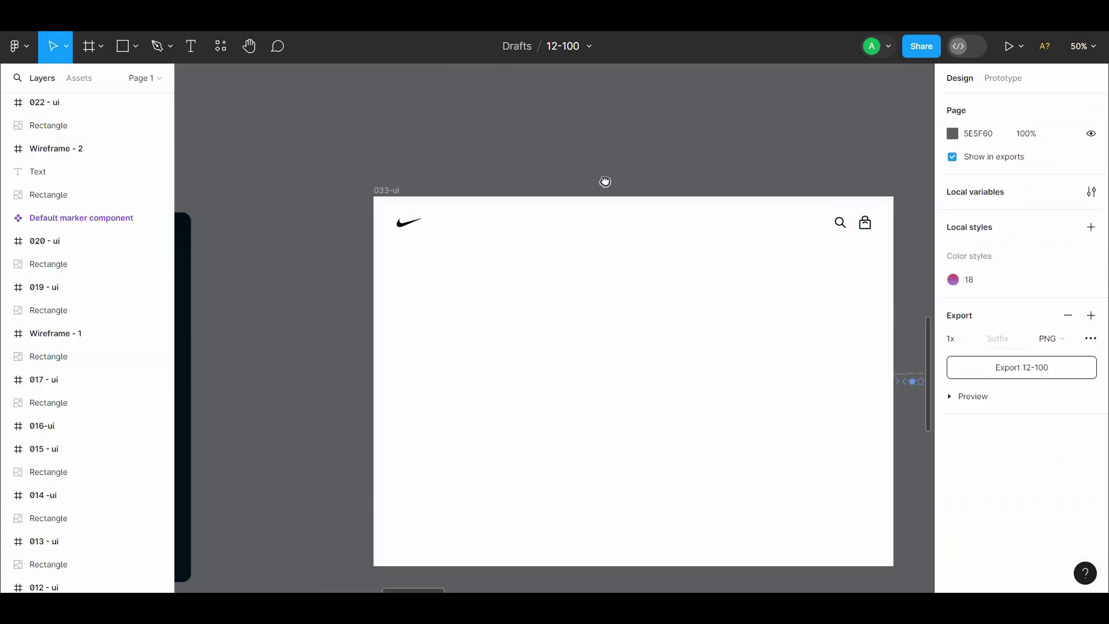
{"action": "left_click_drag", "start_coordinate": [605, 182], "coordinate": [528, 110]}
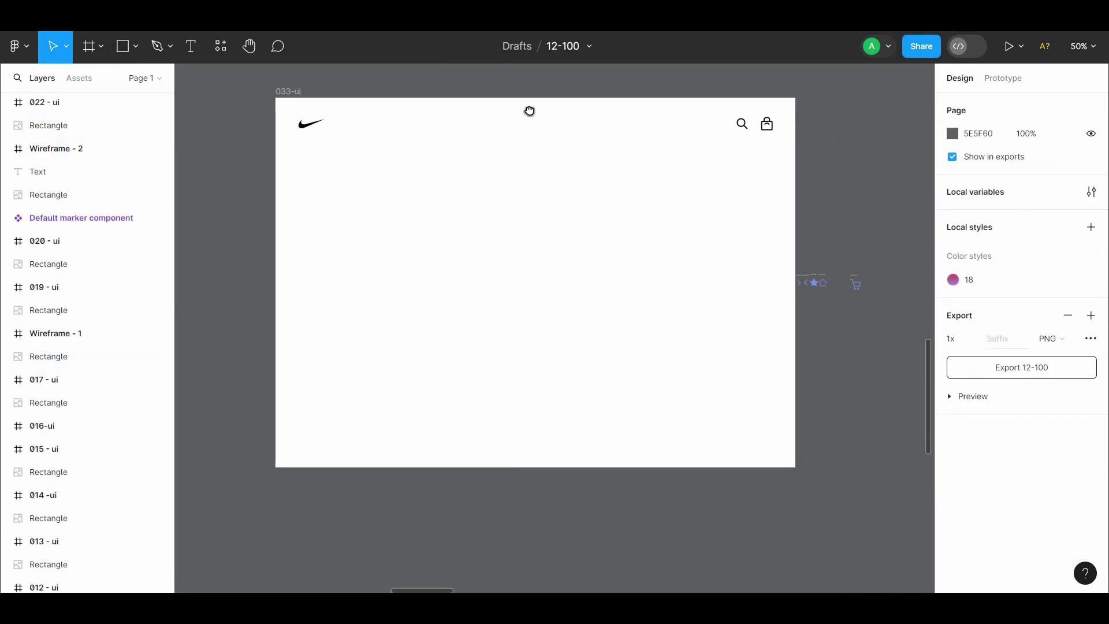
{"action": "key", "text": "r"}
{"action": "mouse_move", "coordinate": [589, 169]}
{"action": "left_mouse_down"}
{"action": "mouse_move", "coordinate": [740, 285]}
{"action": "mouse_move", "coordinate": [771, 285]}
{"action": "left_mouse_up"}
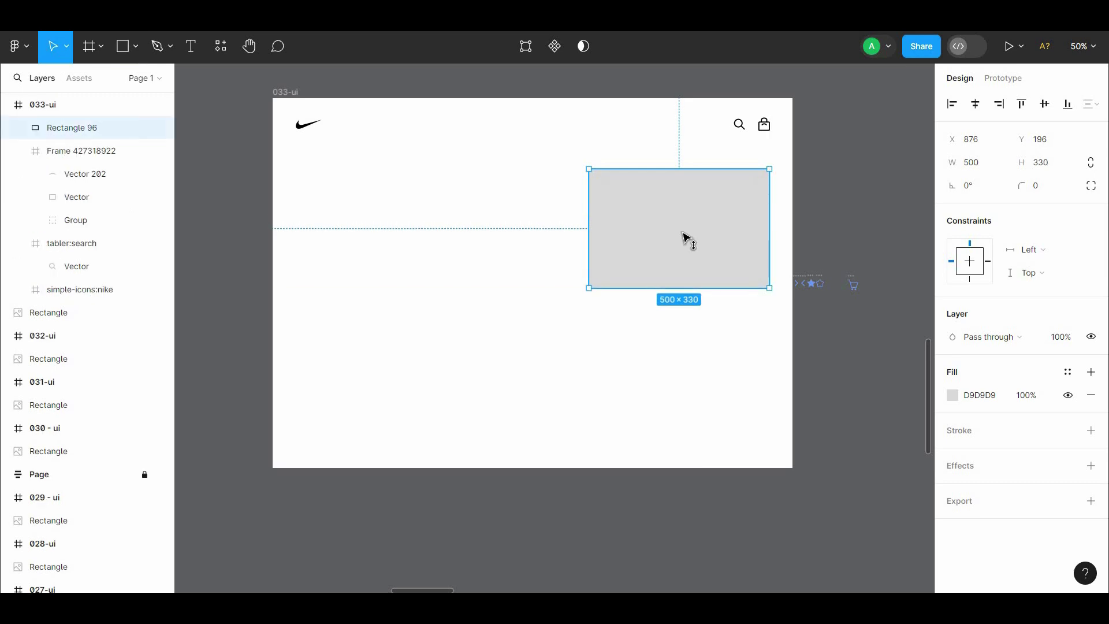
- Move the rectangle up beneath the bag icon, placing it at X 876, Y 153
{"action": "left_click_drag", "start_coordinate": [685, 237], "coordinate": [697, 230]}
{"action": "key", "text": "alt"}
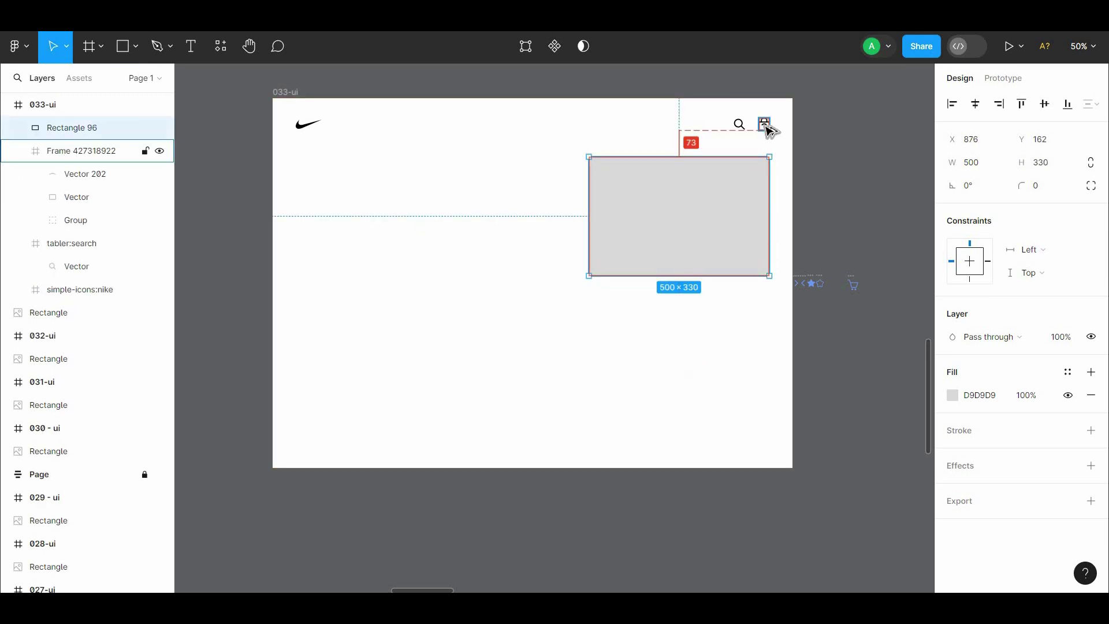
{"action": "key", "text": "shift+Up"}
{"action": "key", "text": "shift+Up"}
{"action": "key", "text": "shift+Down"}
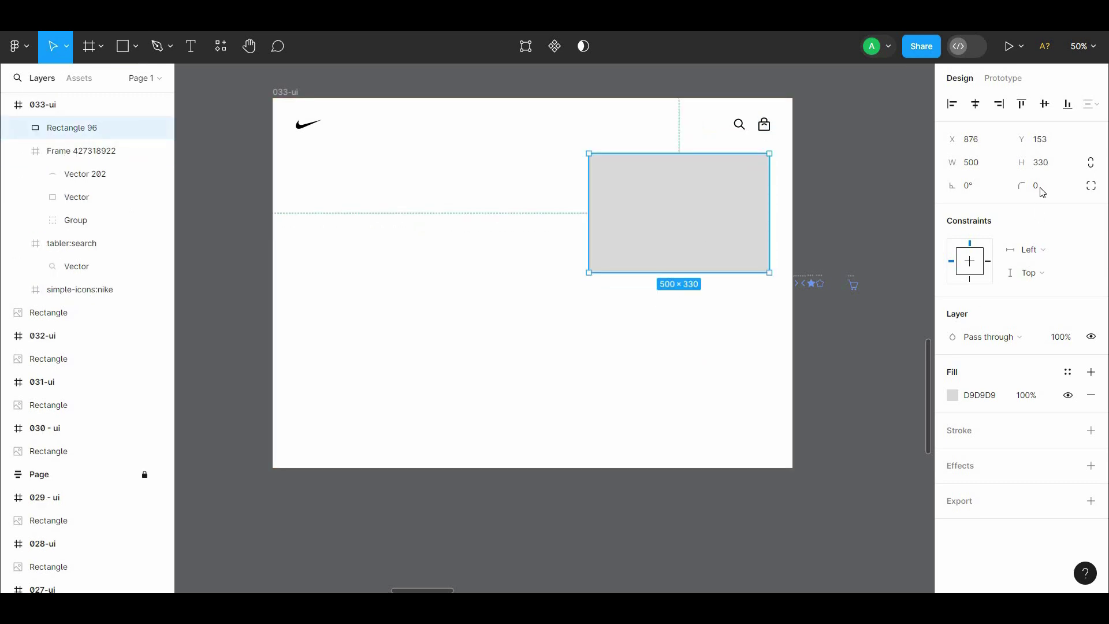
- Round the rectangle's corners with a radius of 24
{"action": "left_click_drag", "start_coordinate": [1021, 185], "coordinate": [1083, 185]}
{"action": "type", "text": "24"}
{"action": "left_click", "coordinate": [855, 206]}
{"action": "left_click_drag", "start_coordinate": [869, 205], "coordinate": [892, 217]}
{"action": "left_click", "coordinate": [749, 241]}
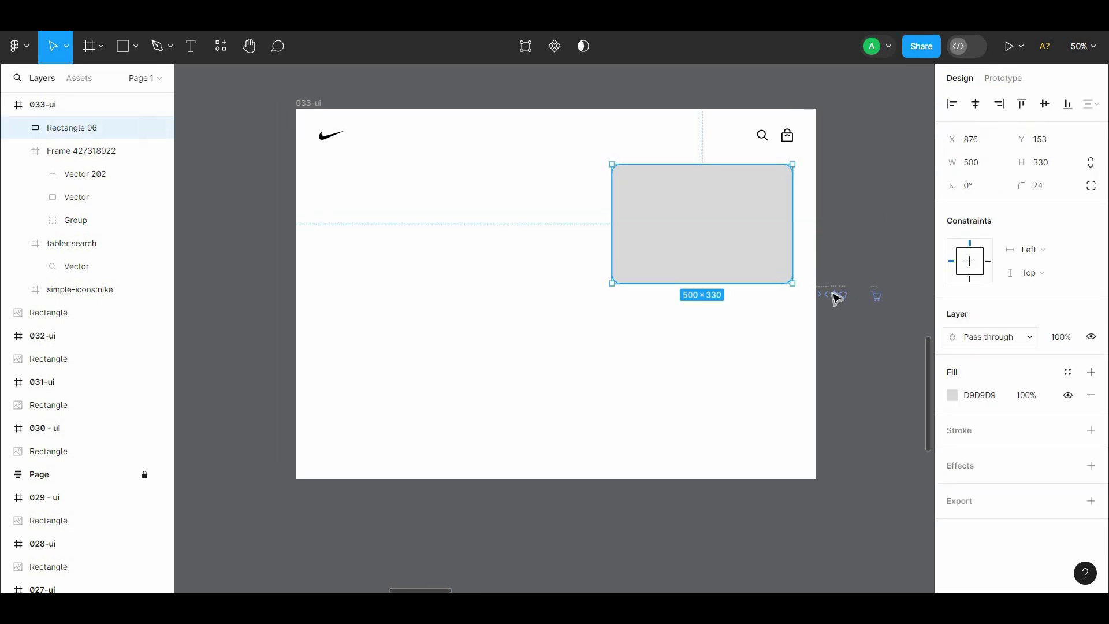
- Add an inner shadow to the rectangle with offsets X -2 and Y -2
{"action": "left_click", "coordinate": [1091, 465]}
{"action": "left_click", "coordinate": [994, 489]}
{"action": "left_click", "coordinate": [994, 475]}
{"action": "left_click", "coordinate": [951, 489]}
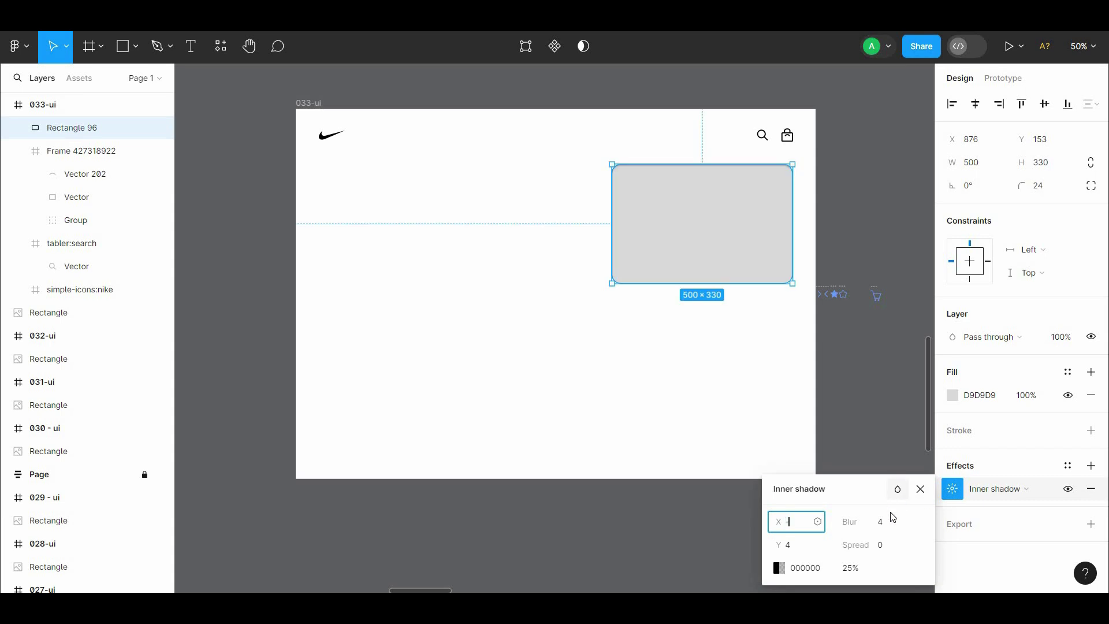
{"action": "left_click", "coordinate": [816, 545]}
{"action": "left_click", "coordinate": [764, 527]}
{"action": "left_click", "coordinate": [805, 544]}
{"action": "type", "text": "-"}
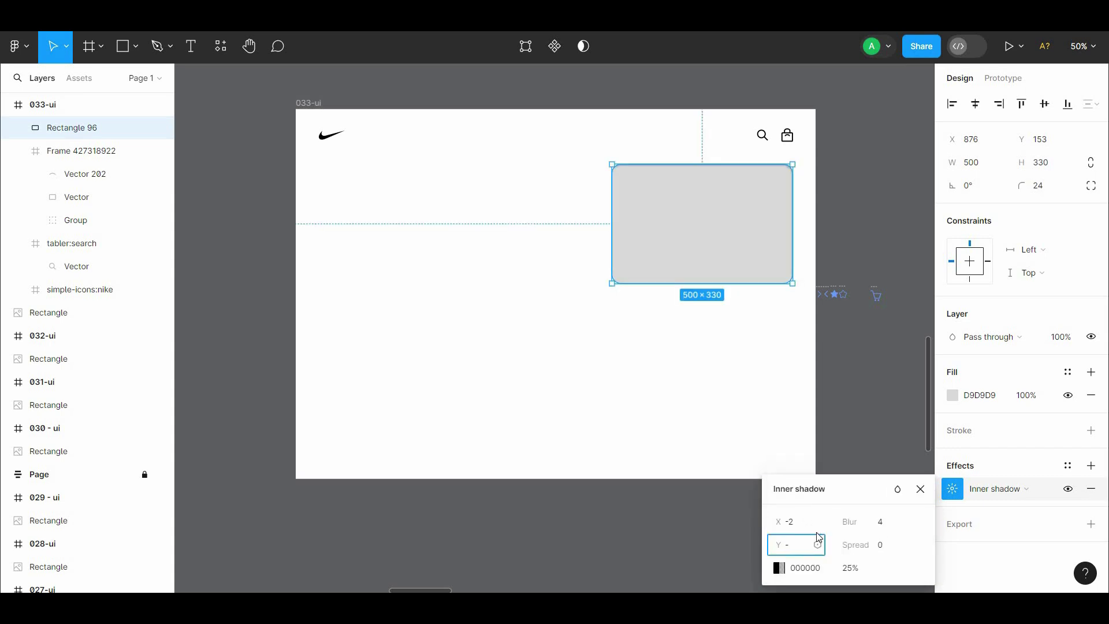
{"action": "type", "text": "2"}
{"action": "left_click", "coordinate": [884, 430]}
{"action": "left_click_drag", "start_coordinate": [878, 359], "coordinate": [886, 374]}
- Paste the Nike shoe image, scale it to 300 × 315 and place it inside the rectangle at X 979, Y 160
{"action": "key", "text": "ctrl+v"}
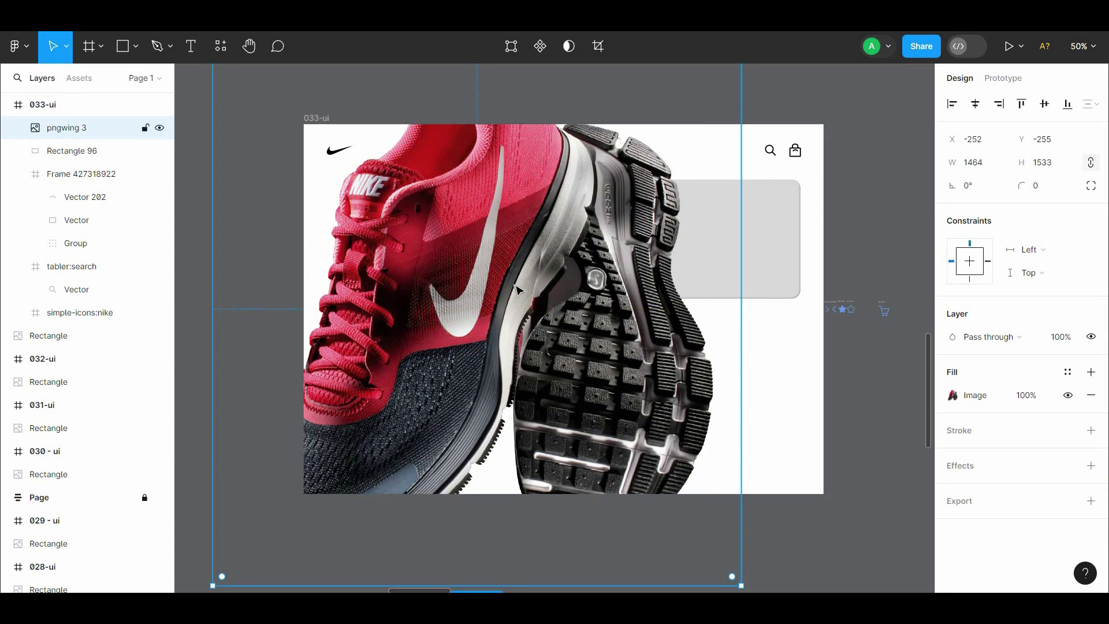
{"action": "left_click_drag", "start_coordinate": [515, 285], "coordinate": [509, 187]}
{"action": "left_click_drag", "start_coordinate": [653, 393], "coordinate": [752, 290]}
{"action": "left_click_drag", "start_coordinate": [716, 276], "coordinate": [730, 280]}
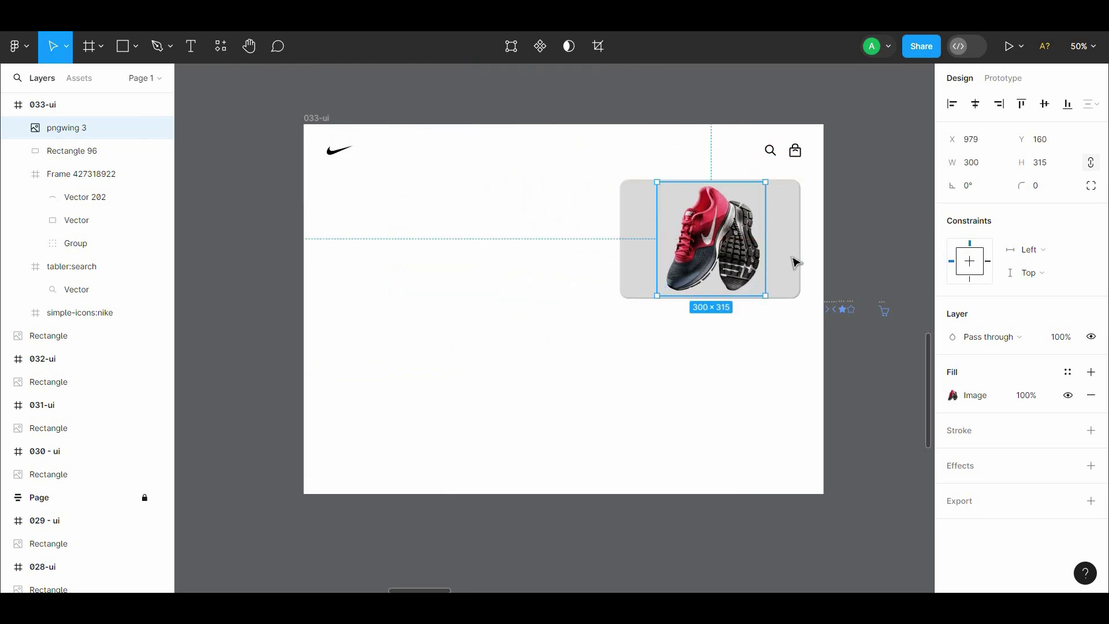
- Change the fill of the rectangle behind the shoes to white
{"action": "left_click", "coordinate": [793, 259]}
{"action": "left_click", "coordinate": [952, 395]}
{"action": "left_click_drag", "start_coordinate": [855, 261], "coordinate": [664, 193]}
{"action": "left_click_drag", "start_coordinate": [765, 265], "coordinate": [733, 208]}
{"action": "left_click", "coordinate": [294, 103]}
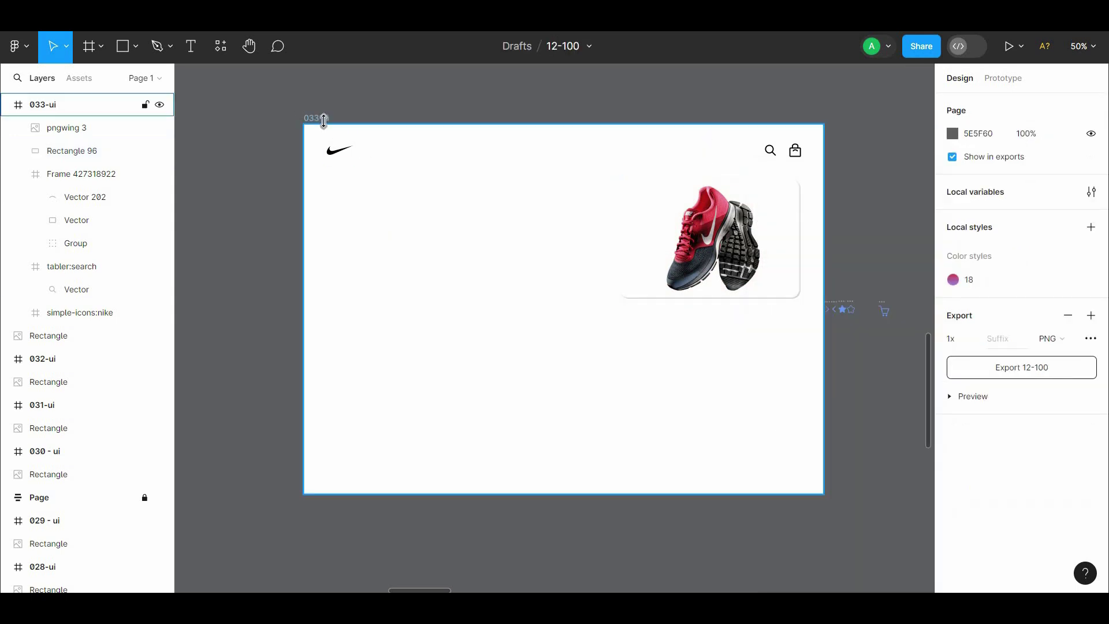
- Adjust the fill color of the 033-ui frame within white
{"action": "left_click", "coordinate": [320, 118]}
{"action": "left_click", "coordinate": [950, 537]}
{"action": "left_click_drag", "start_coordinate": [786, 250], "coordinate": [707, 165]}
{"action": "left_click", "coordinate": [698, 97]}
- Remove the rectangle's fill and outline it with a 1C1A1A stroke
{"action": "left_click", "coordinate": [707, 190]}
{"action": "left_click", "coordinate": [1091, 391]}
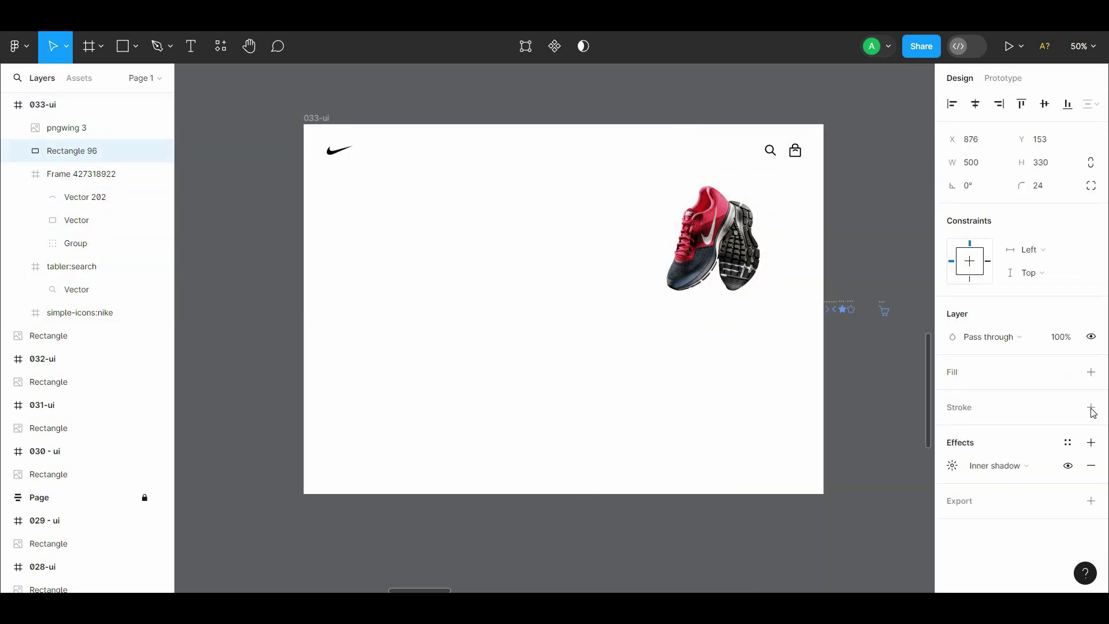
{"action": "left_click", "coordinate": [1091, 407]}
{"action": "left_click", "coordinate": [951, 430]}
{"action": "left_click_drag", "start_coordinate": [786, 389], "coordinate": [776, 378]}
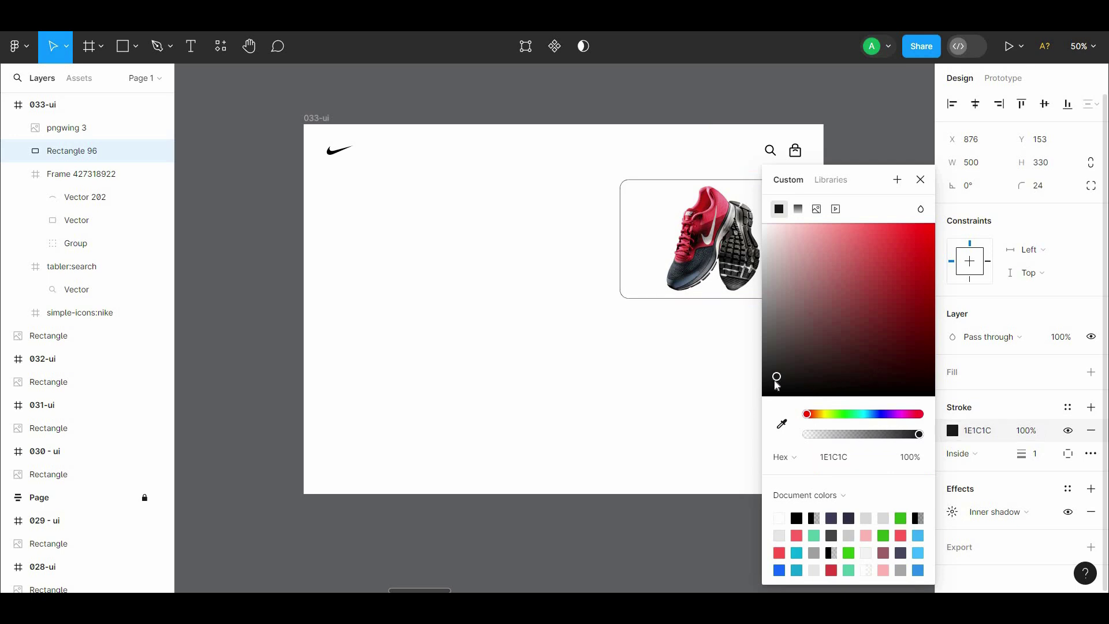
{"action": "left_click", "coordinate": [719, 330]}
- Try a heavier stroke on the rectangle and return its weight to 1
{"action": "left_click", "coordinate": [800, 293]}
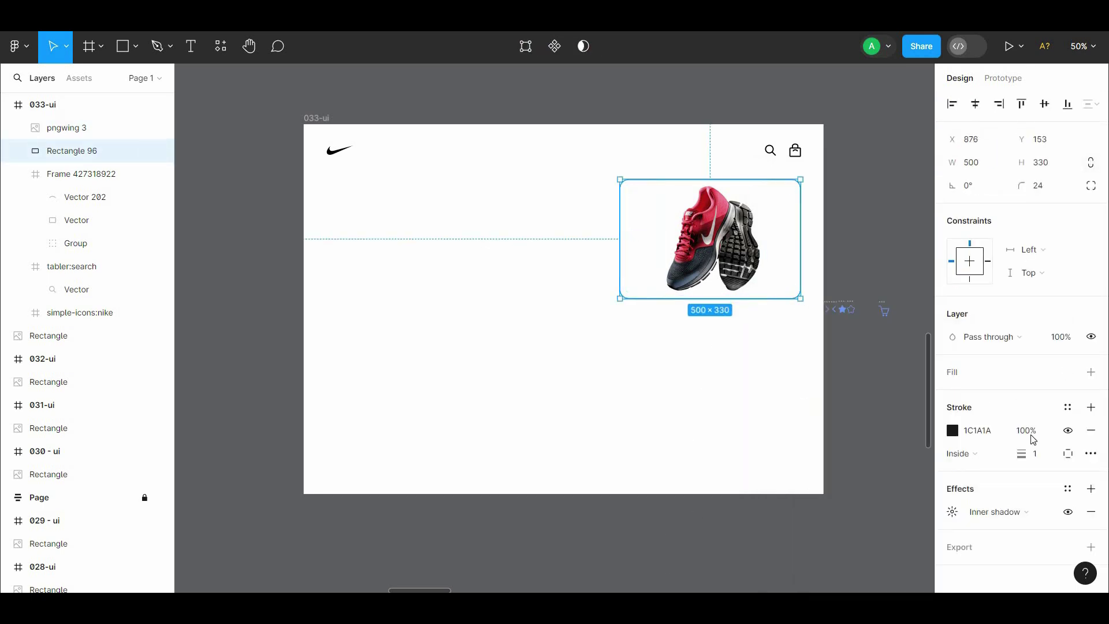
{"action": "left_click_drag", "start_coordinate": [1026, 454], "coordinate": [1038, 455]}
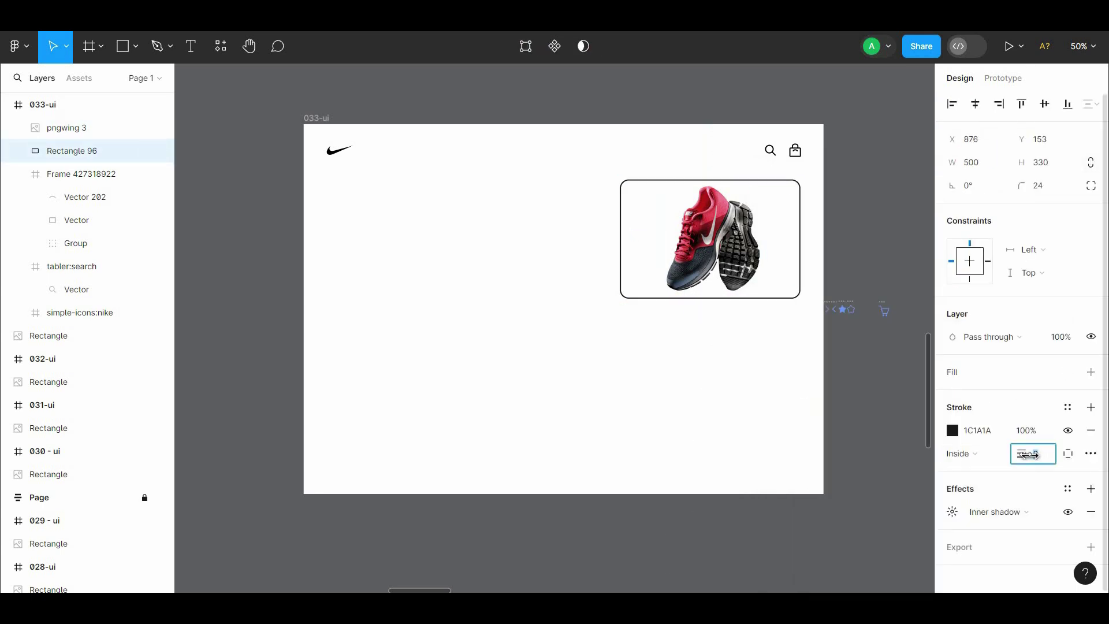
{"action": "type", "text": "1"}
{"action": "left_click", "coordinate": [907, 490]}
{"action": "left_click_drag", "start_coordinate": [849, 470], "coordinate": [868, 484]}
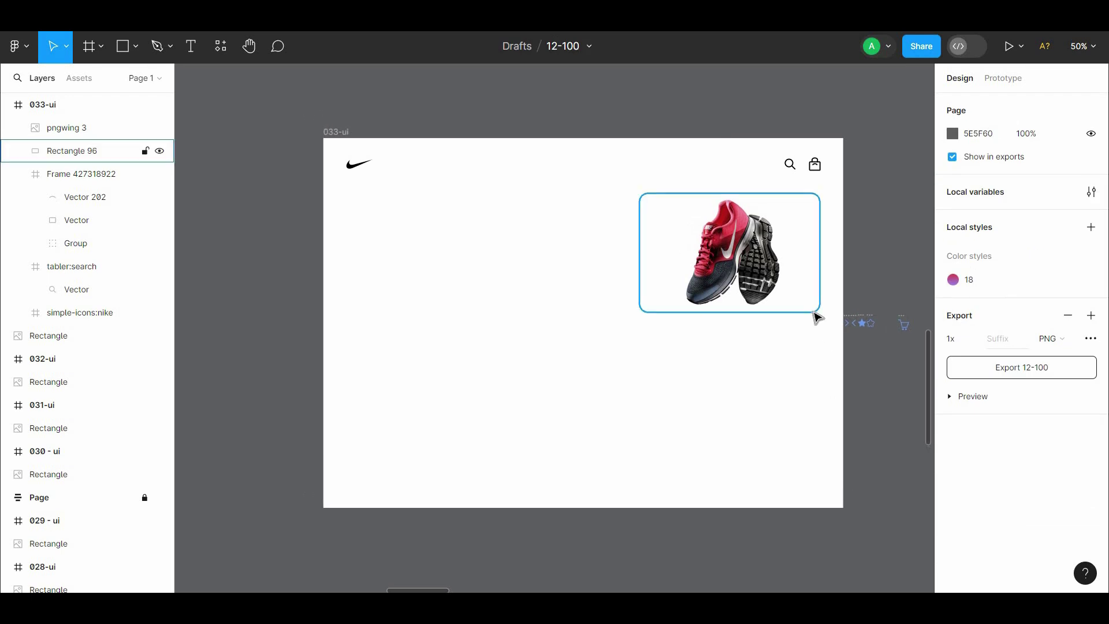
- Add a D9D9D9 fill at 13% opacity to the rectangle behind the shoes
{"action": "key", "text": "ctrl+plus"}
{"action": "left_click_drag", "start_coordinate": [833, 272], "coordinate": [480, 433]}
{"action": "left_click", "coordinate": [731, 418]}
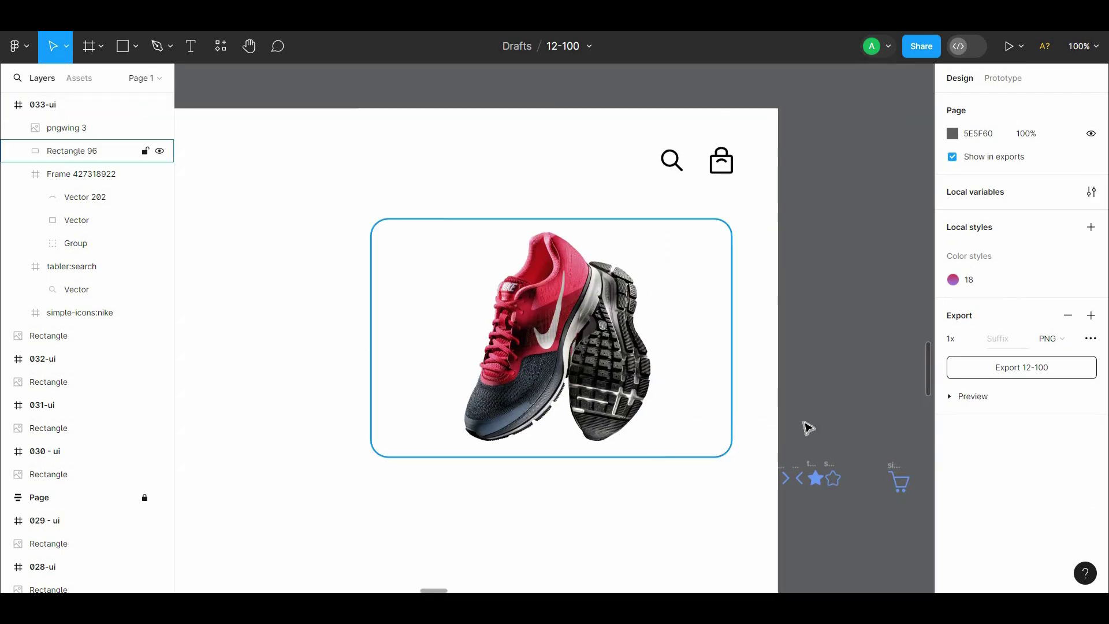
{"action": "left_click", "coordinate": [1091, 372]}
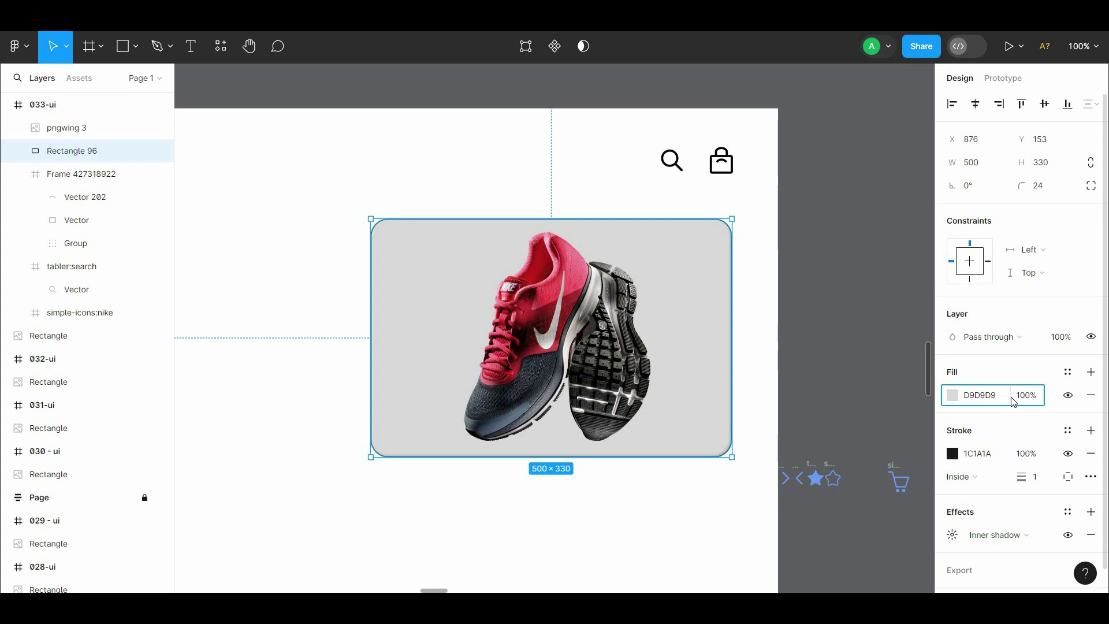
{"action": "left_click", "coordinate": [950, 396]}
{"action": "left_click_drag", "start_coordinate": [918, 435], "coordinate": [844, 447]}
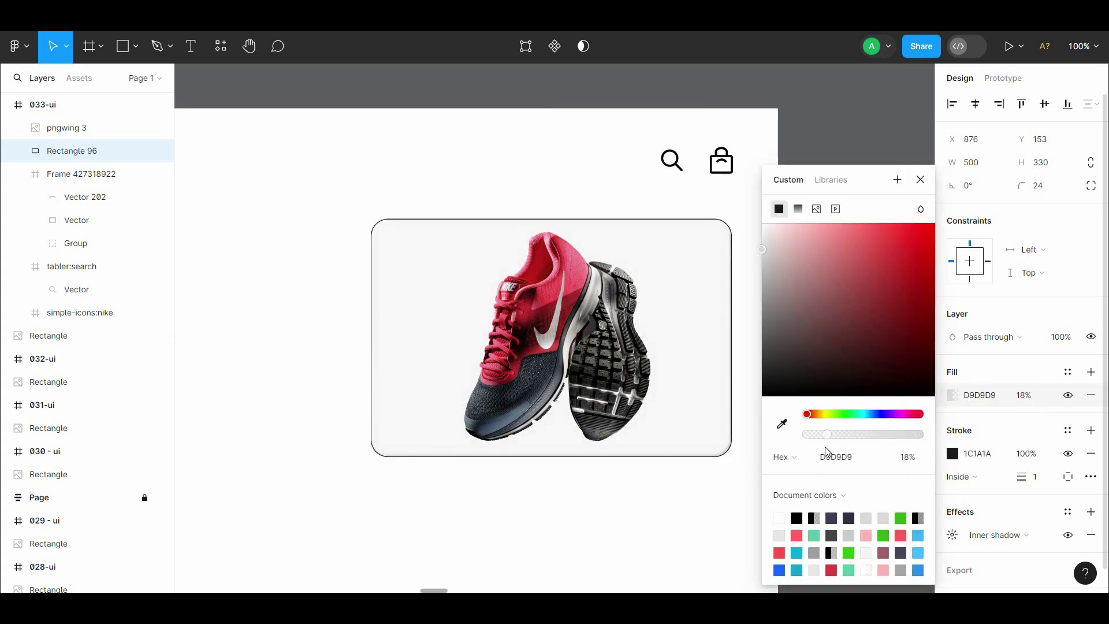
{"action": "scroll", "coordinate": [1085, 531], "scroll_direction": "down", "scroll_amount": 1}
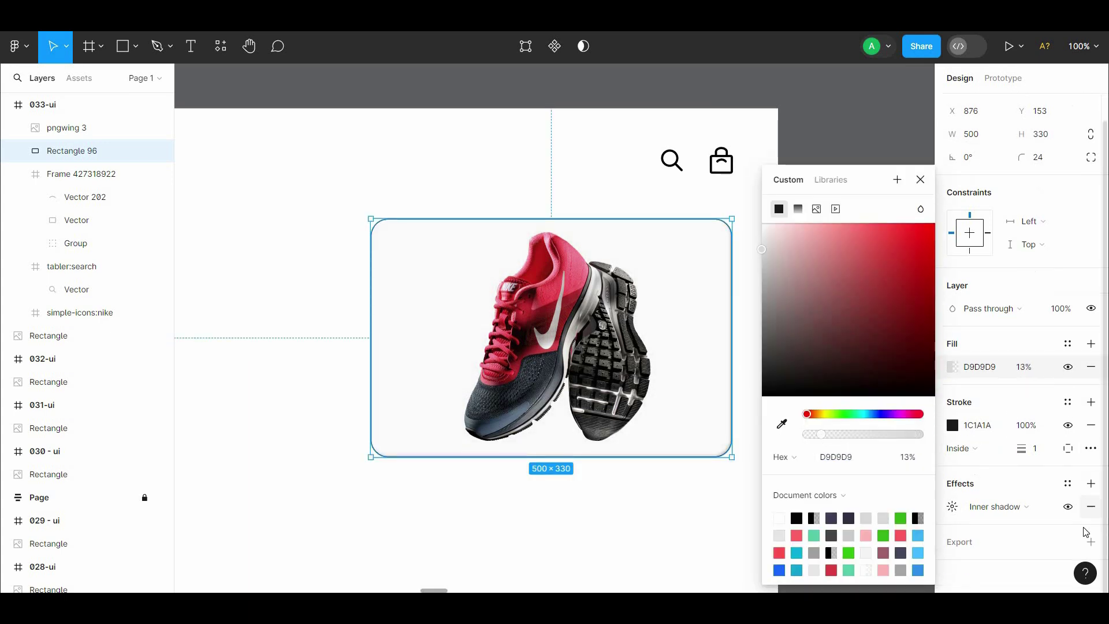
- Set the rectangle's inner shadow blur to 31.2, then try a spread of -34 and undo it
{"action": "left_click", "coordinate": [954, 508]}
{"action": "left_click_drag", "start_coordinate": [850, 525], "coordinate": [133, 508]}
{"action": "left_click_drag", "start_coordinate": [849, 545], "coordinate": [796, 539]}
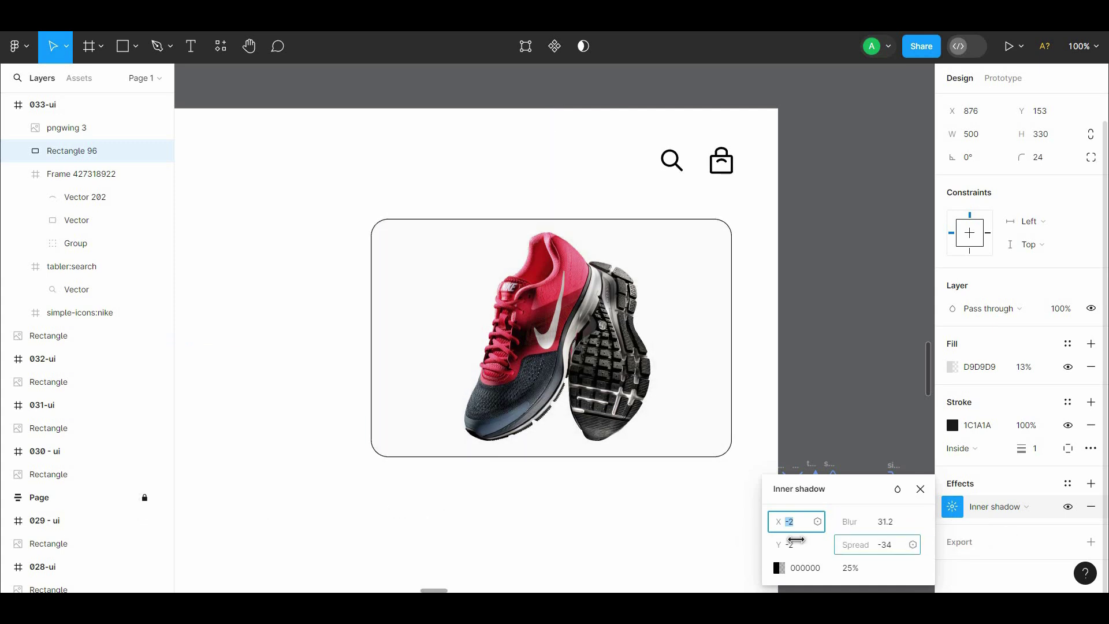
{"action": "key", "text": "ctrl+z"}
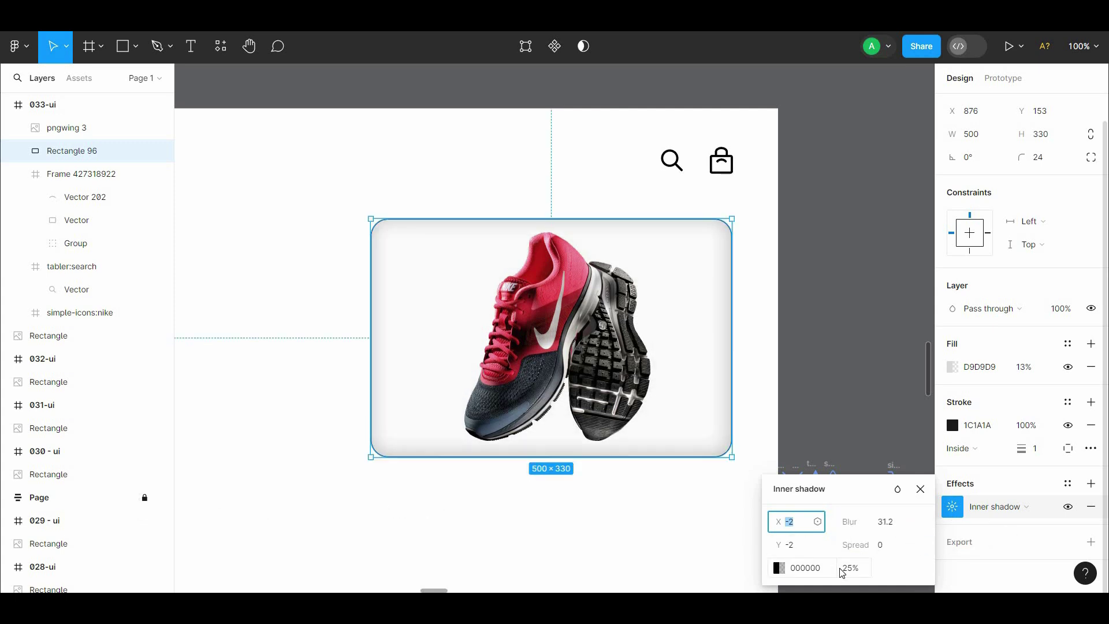
- Adjust the color opacity of the rectangle's inner shadow
{"action": "left_click", "coordinate": [778, 568]}
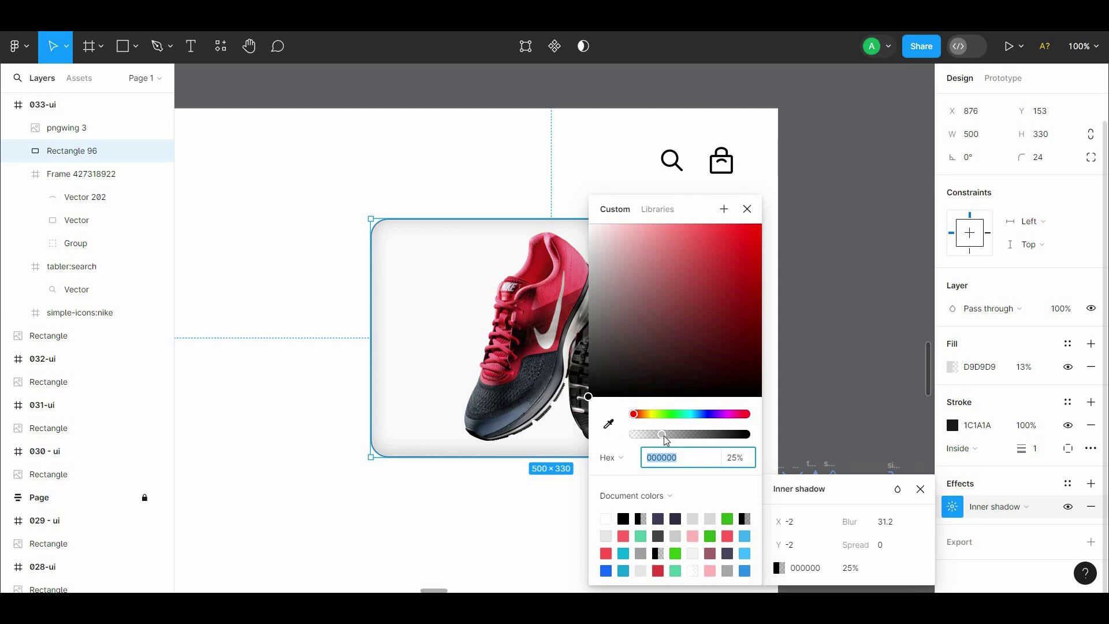
{"action": "left_click_drag", "start_coordinate": [664, 436], "coordinate": [750, 395]}
{"action": "left_click", "coordinate": [865, 369]}
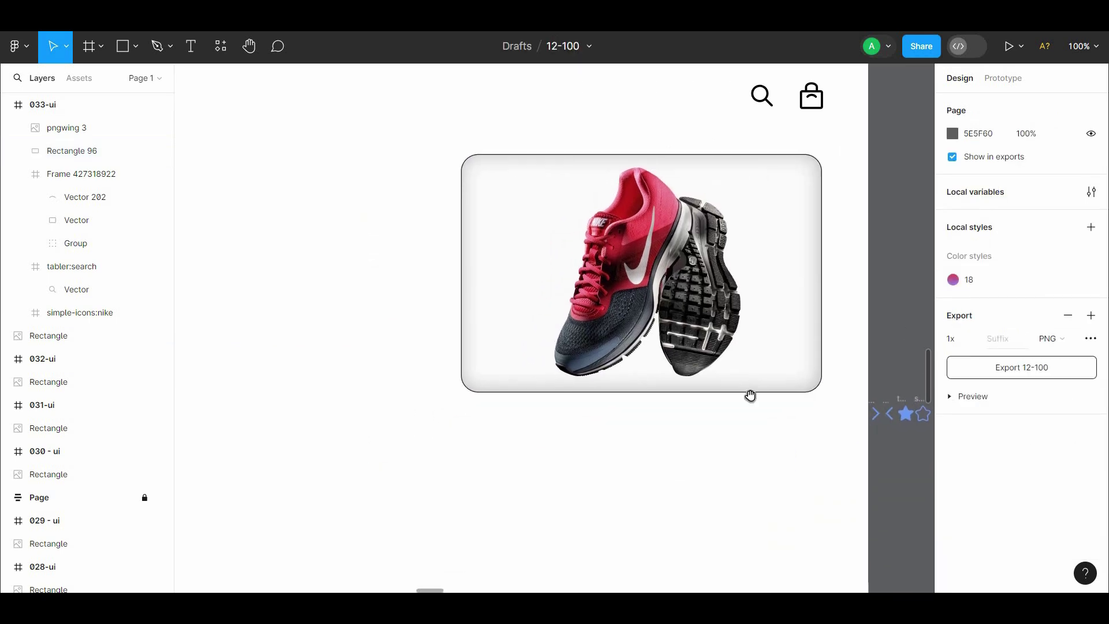
{"action": "scroll", "coordinate": [750, 395], "scroll_direction": "left", "scroll_amount": 2}
{"action": "scroll", "coordinate": [750, 396], "scroll_direction": "down", "scroll_amount": 1}
- Add a drop shadow to the shoe image
{"action": "left_click", "coordinate": [751, 366]}
{"action": "left_click", "coordinate": [1090, 466]}
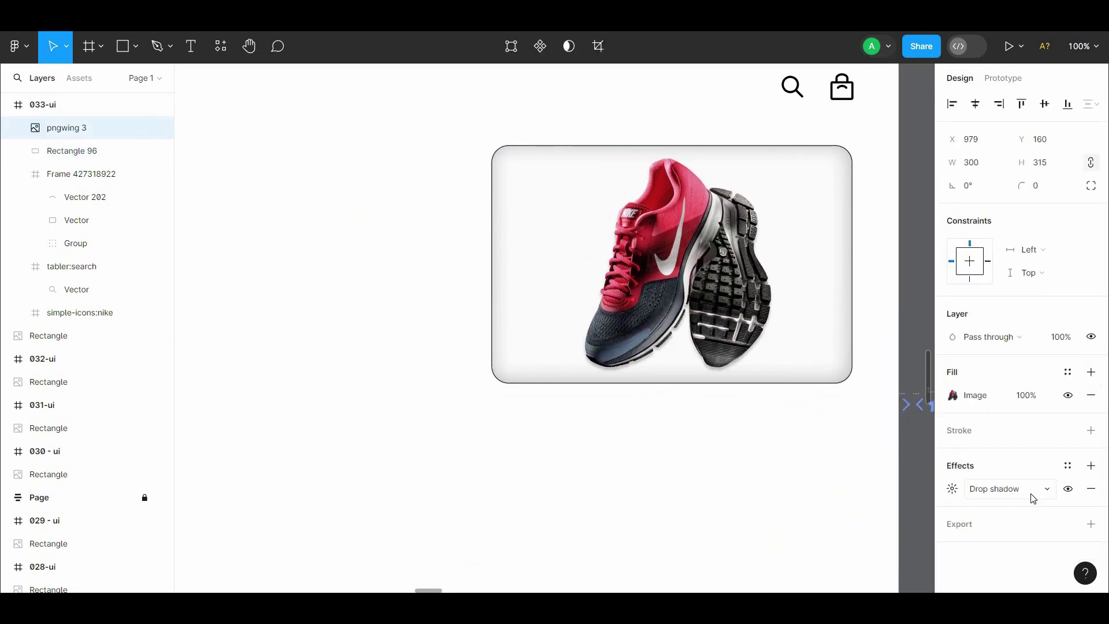
{"action": "left_click", "coordinate": [807, 473]}
{"action": "left_click_drag", "start_coordinate": [807, 473], "coordinate": [797, 491]}
- Extend the rectangle's bottom edge slightly downward and align the shoe image to its vertical center
{"action": "left_click", "coordinate": [843, 366]}
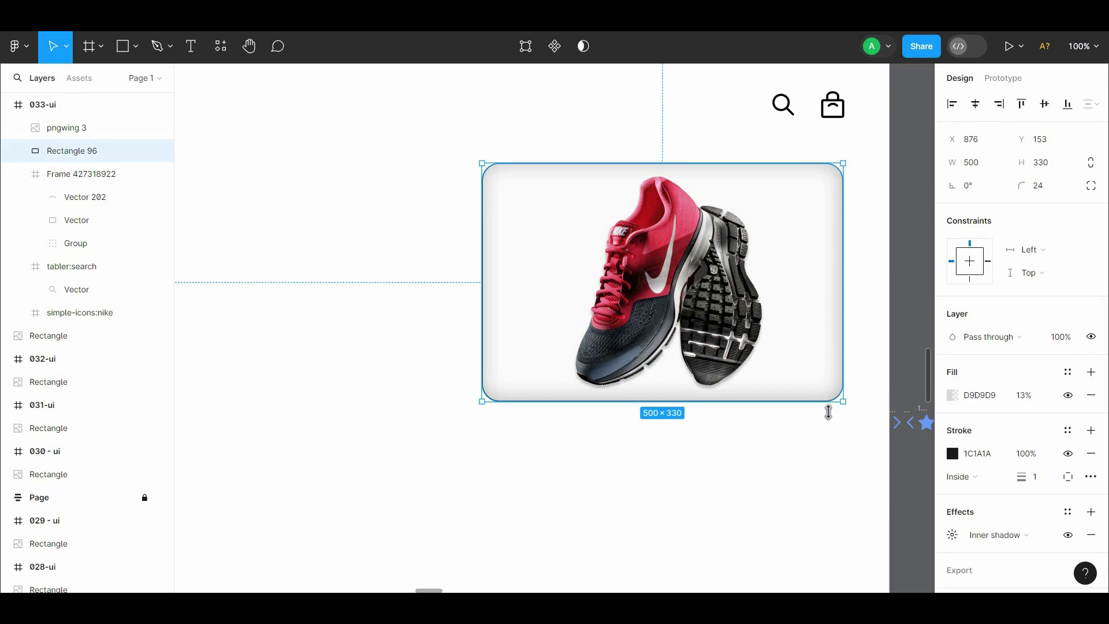
{"action": "left_click_drag", "start_coordinate": [828, 411], "coordinate": [828, 433]}
{"action": "left_click", "coordinate": [682, 289], "text": "shift"}
{"action": "left_click", "coordinate": [1044, 104]}
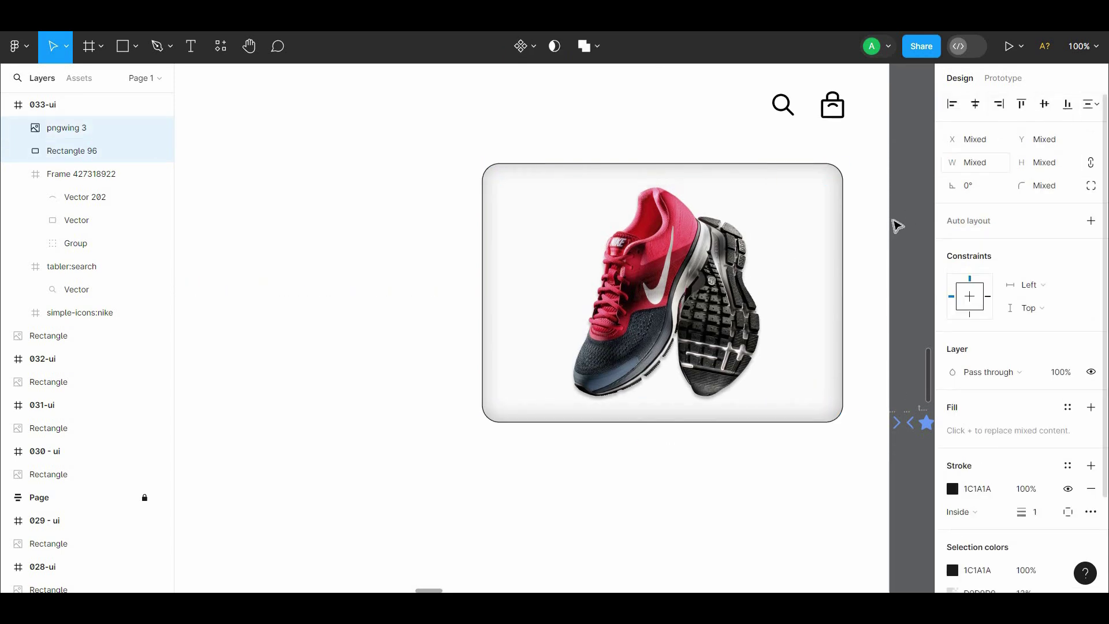
- Place the next arrow icon just right of the shoe card and size it to 48 × 48
{"action": "left_click", "coordinate": [894, 222]}
{"action": "left_click_drag", "start_coordinate": [858, 214], "coordinate": [792, 209]}
{"action": "left_click_drag", "start_coordinate": [838, 391], "coordinate": [789, 253]}
{"action": "type", "text": "48"}
{"action": "left_click", "coordinate": [896, 249]}
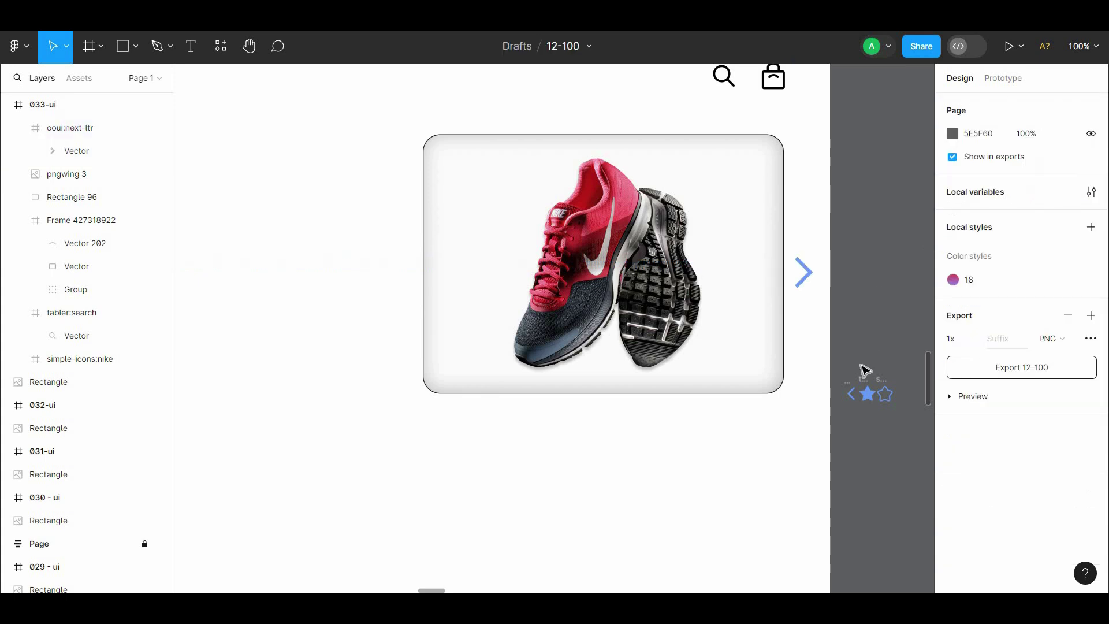
- Size the previous arrow icon to 48 × 48, place it left of the shoe card and align both arrows vertically
{"action": "left_click", "coordinate": [851, 393]}
{"action": "type", "text": "48"}
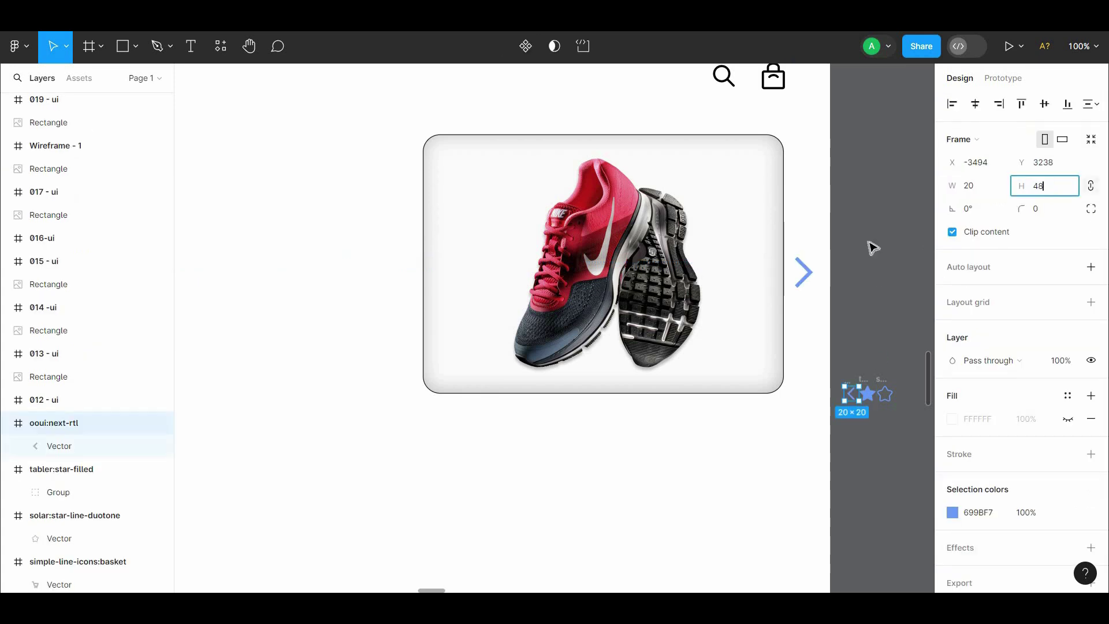
{"action": "left_click", "coordinate": [871, 244]}
{"action": "left_click_drag", "start_coordinate": [859, 391], "coordinate": [393, 271]}
{"action": "left_click", "coordinate": [803, 272], "text": "shift"}
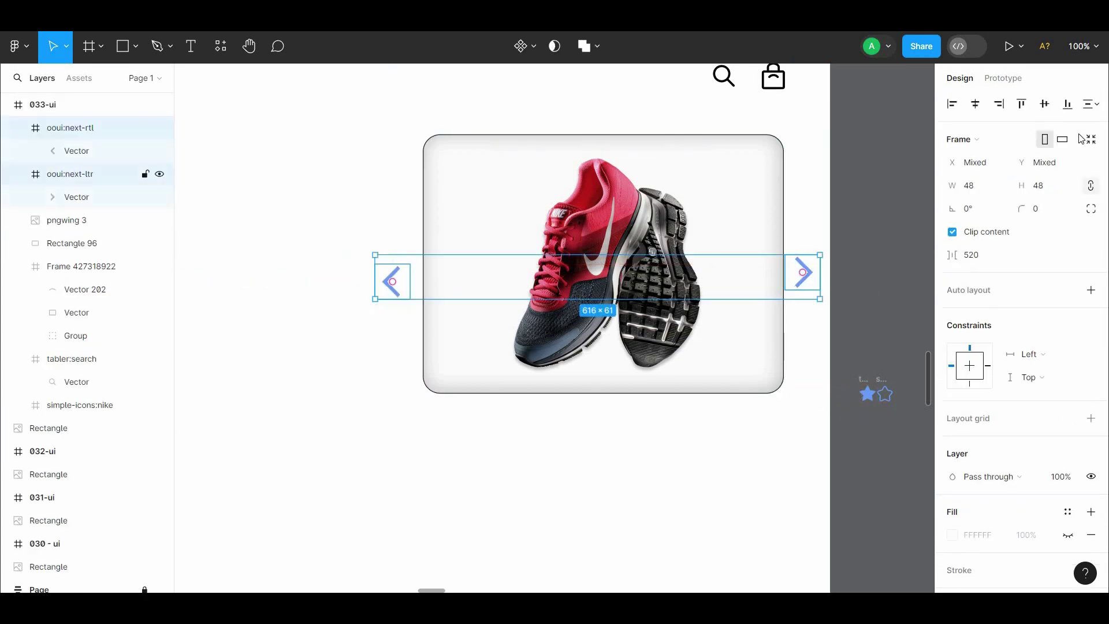
{"action": "left_click", "coordinate": [1044, 103]}
- Recolor both arrow icons to black (000000)
{"action": "scroll", "coordinate": [1024, 452], "scroll_direction": "down", "scroll_amount": 4}
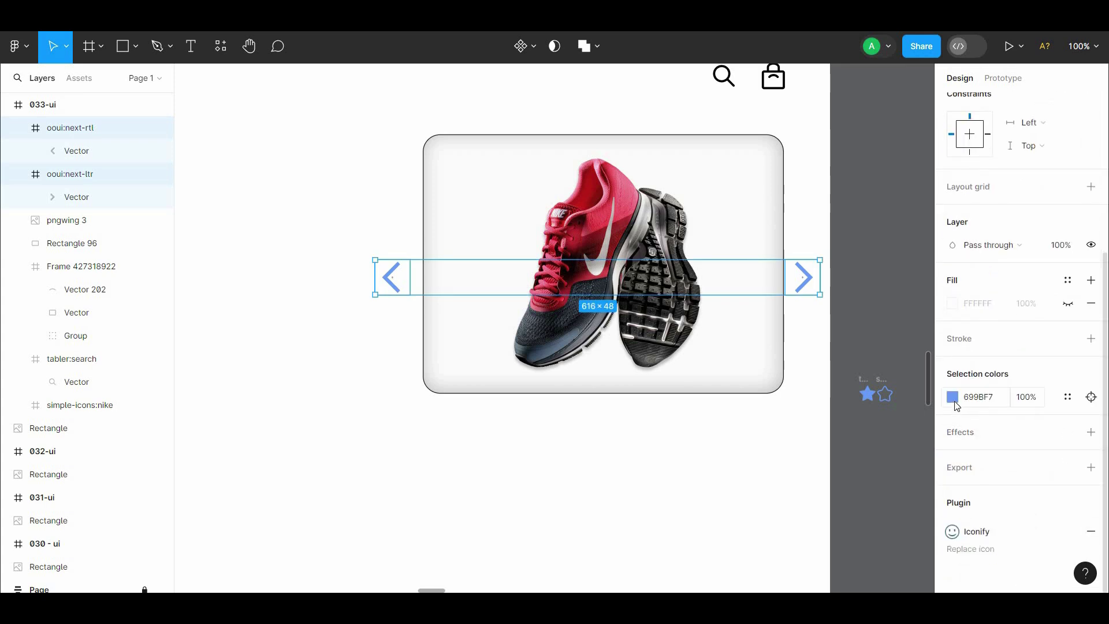
{"action": "left_click", "coordinate": [952, 396]}
{"action": "left_click", "coordinate": [785, 427]}
{"action": "left_click", "coordinate": [783, 423]}
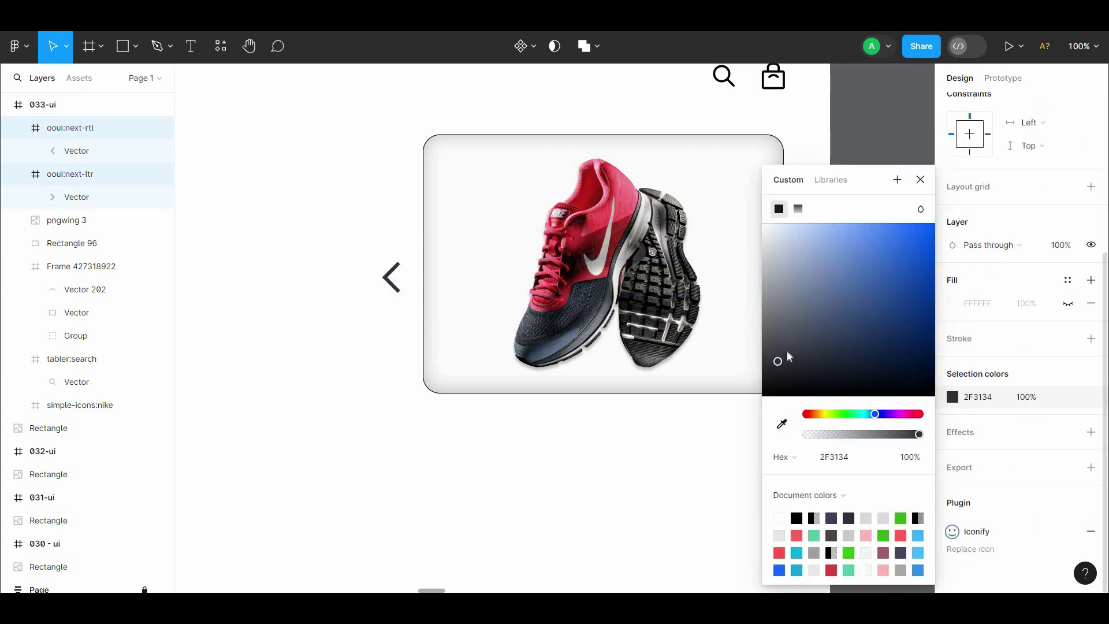
{"action": "left_click", "coordinate": [724, 444]}
- Examine the size and fill of the vectors inside the left and right arrow icons
{"action": "scroll", "coordinate": [750, 392], "scroll_direction": "down", "scroll_amount": 1}
{"action": "left_click", "coordinate": [817, 258]}
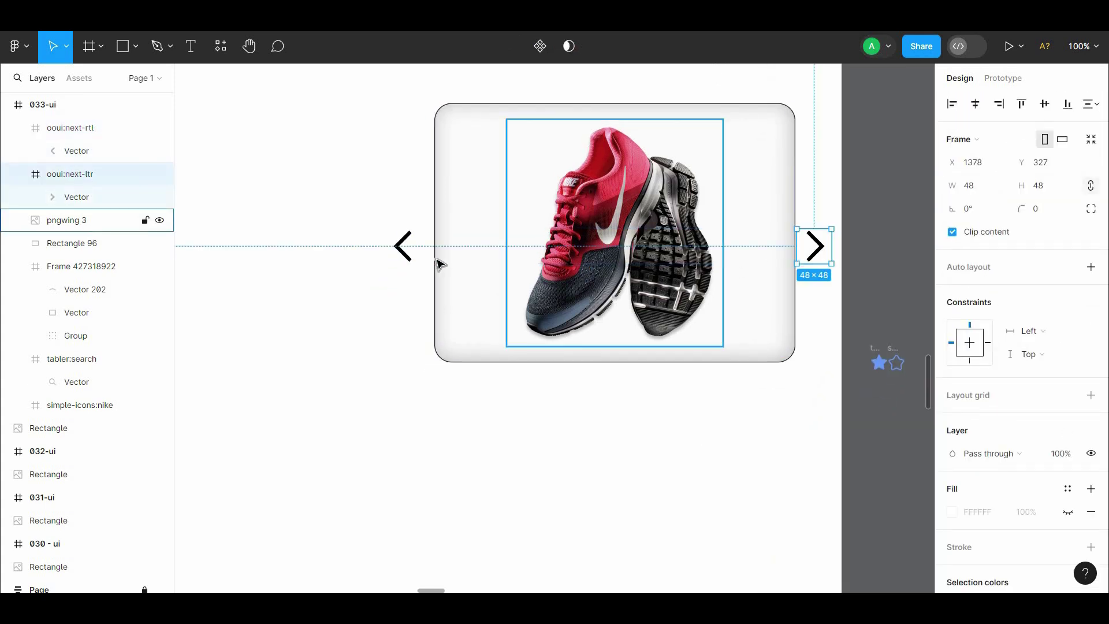
{"action": "double_click", "coordinate": [412, 256]}
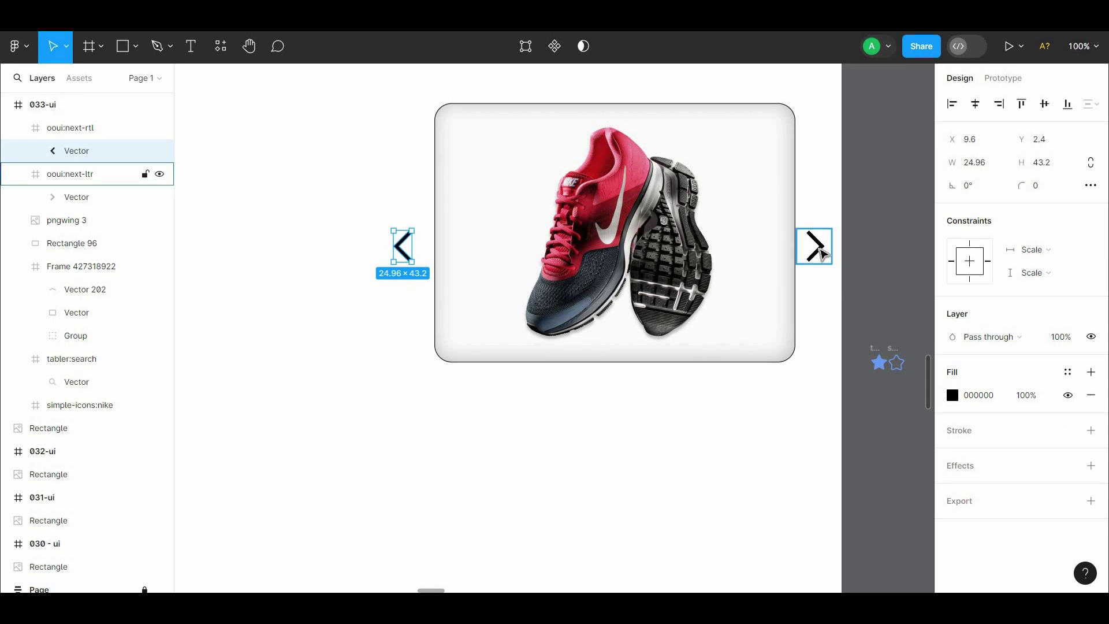
{"action": "double_click", "coordinate": [820, 250]}
{"action": "double_click", "coordinate": [821, 251]}
{"action": "left_click", "coordinate": [834, 281]}
{"action": "left_click", "coordinate": [825, 249]}
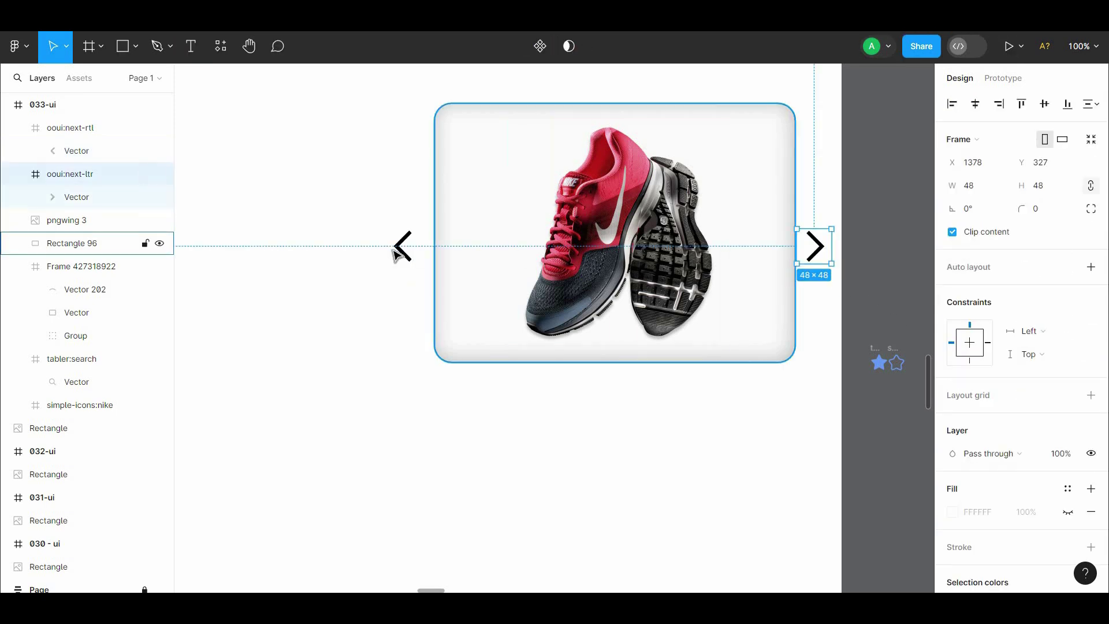
- Place both arrows 8 from the shoe card's sides, and move the card, shoe image and arrows together slightly left in the frame
{"action": "left_click", "coordinate": [407, 247]}
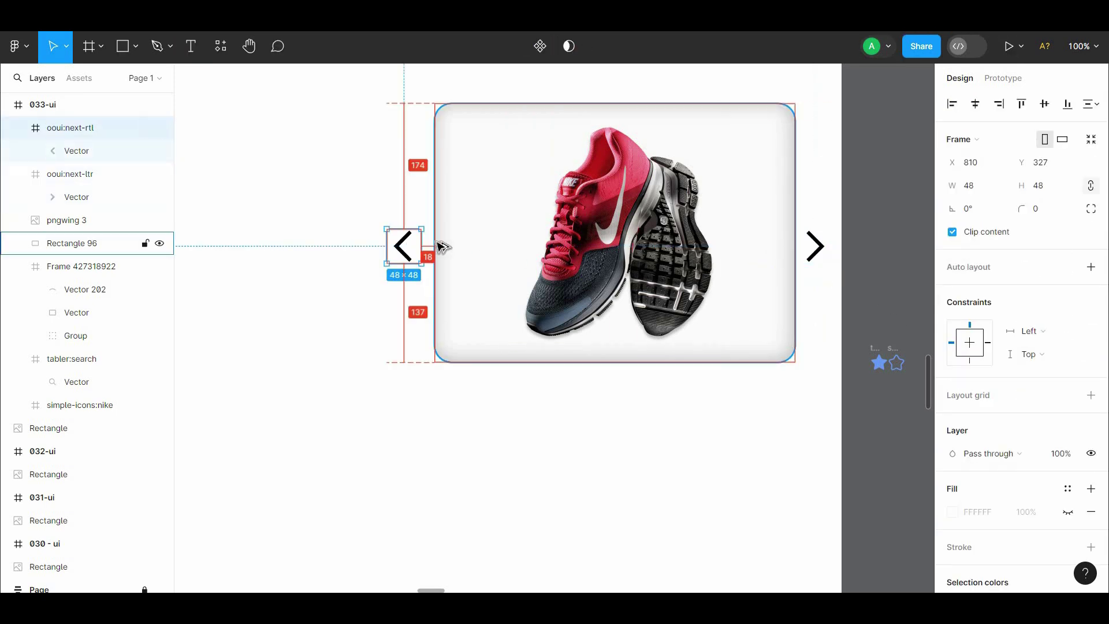
{"action": "left_click", "coordinate": [815, 248]}
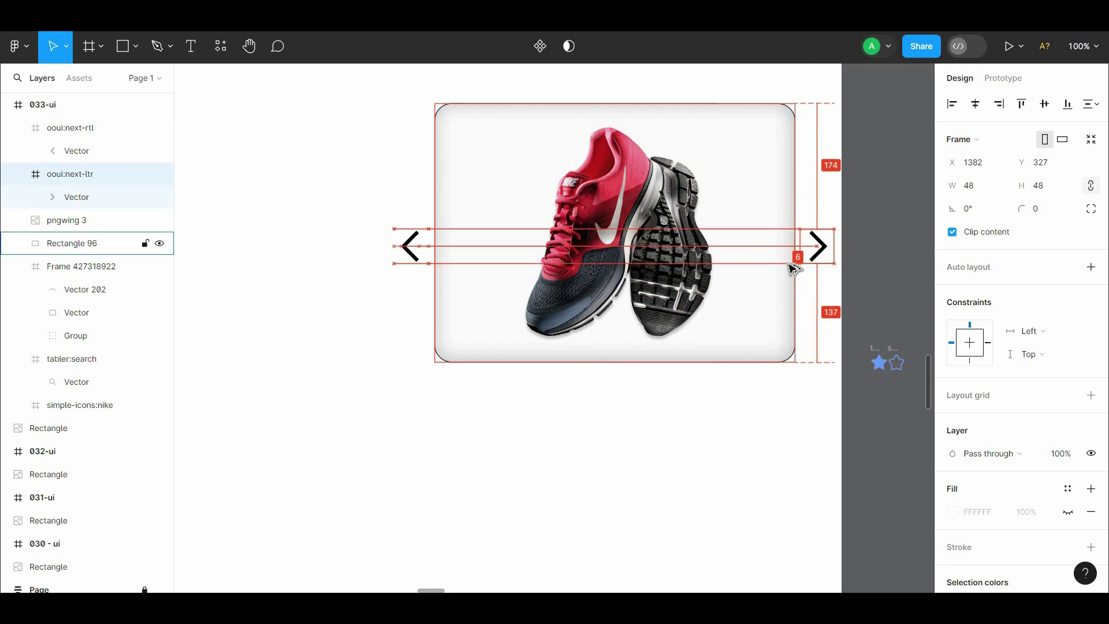
{"action": "left_click", "coordinate": [612, 254], "text": "shift"}
{"action": "left_click", "coordinate": [414, 247], "text": "shift"}
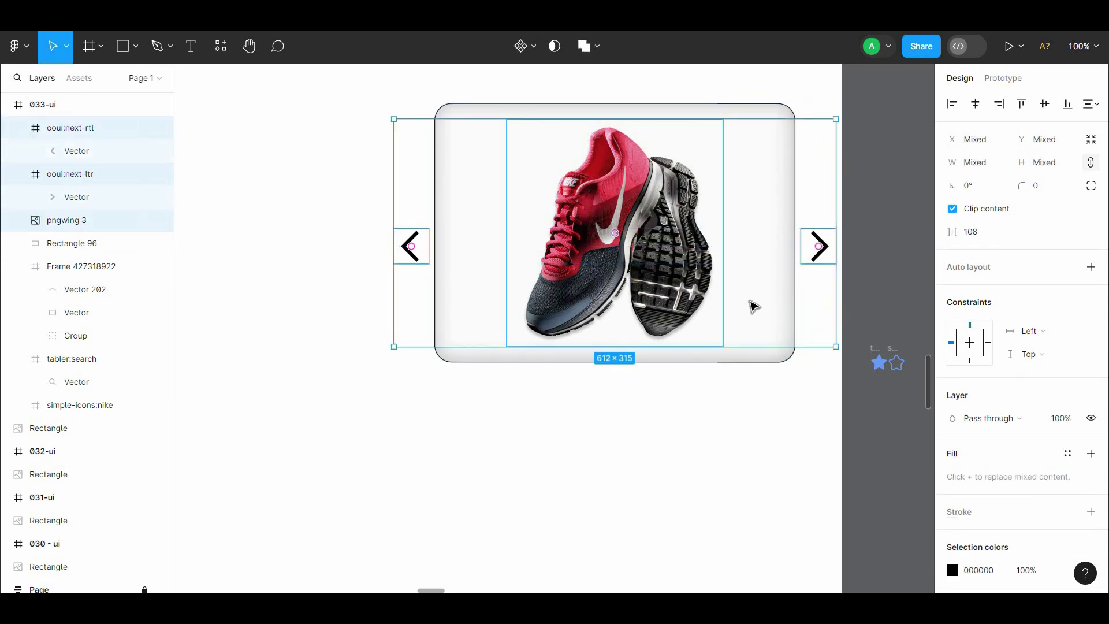
{"action": "left_click", "coordinate": [754, 306], "text": "shift"}
{"action": "key", "text": "ctrl+minus"}
{"action": "scroll", "coordinate": [797, 287], "scroll_direction": "left", "scroll_amount": 2}
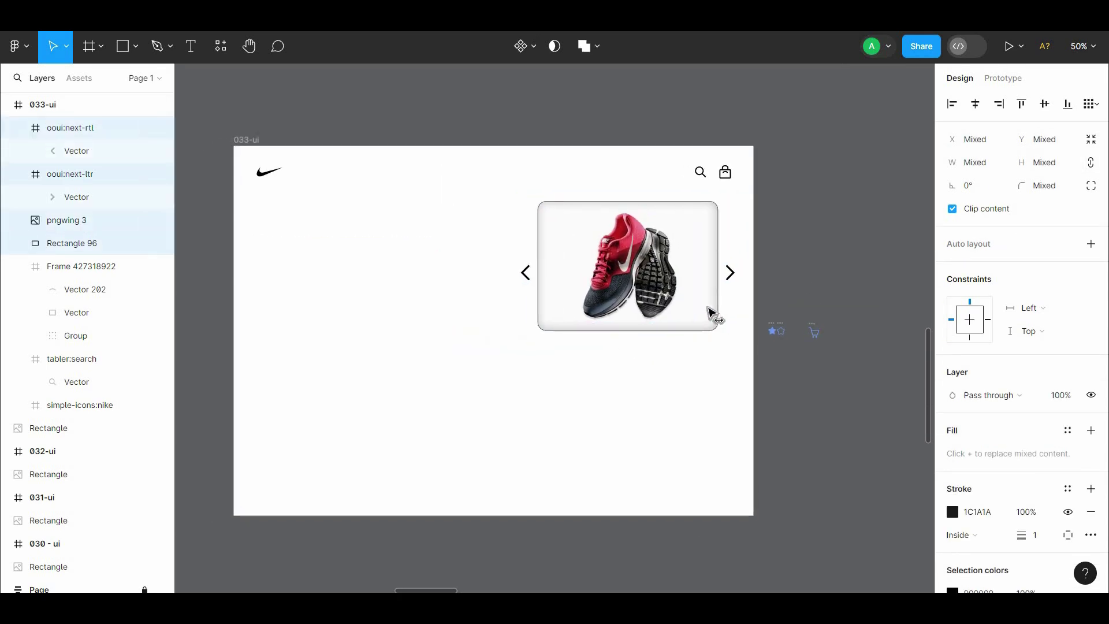
{"action": "left_click_drag", "start_coordinate": [709, 309], "coordinate": [710, 310]}
- Align the previous and next arrows with the vertical center of the shoe card
{"action": "left_click", "coordinate": [737, 300]}
{"action": "left_click", "coordinate": [734, 274]}
{"action": "left_click", "coordinate": [528, 273], "text": "shift"}
{"action": "left_click", "coordinate": [688, 218], "text": "shift"}
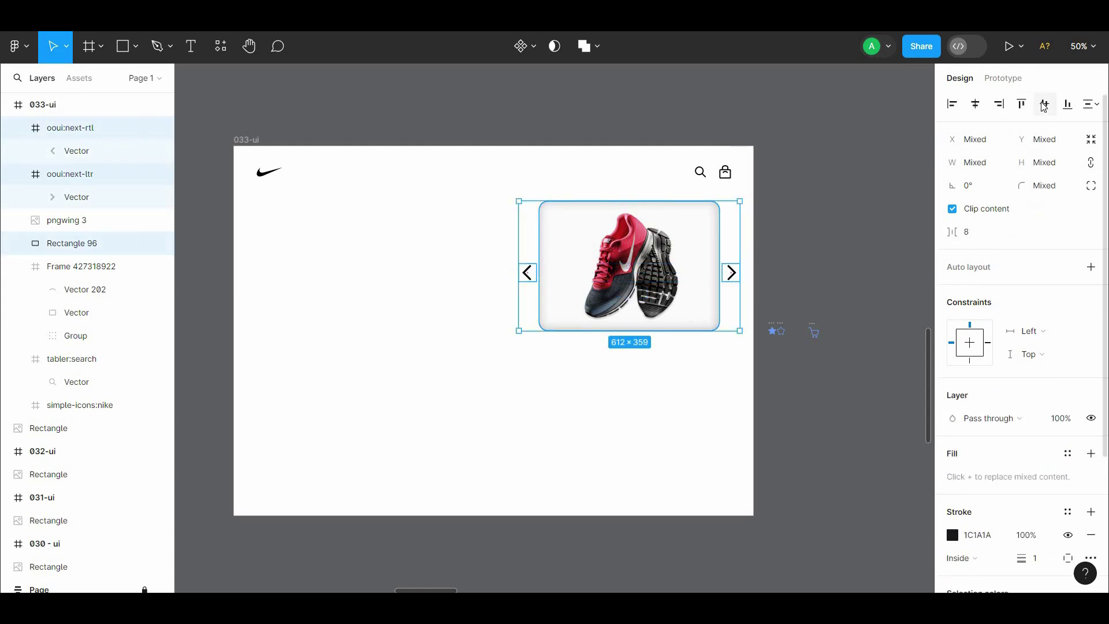
{"action": "left_click", "coordinate": [1043, 107]}
{"action": "left_click", "coordinate": [821, 225]}
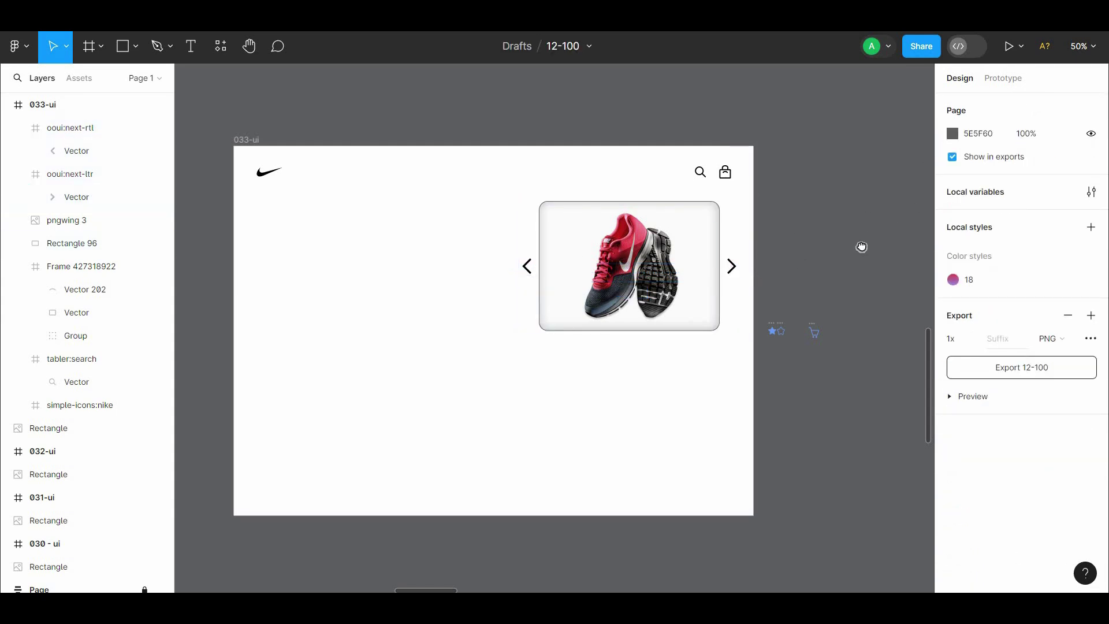
- Set the opacity of the shoe card's D9D9D9 fill to 2%
{"action": "left_click_drag", "start_coordinate": [861, 246], "coordinate": [881, 250]}
{"action": "left_click", "coordinate": [803, 274]}
{"action": "left_click", "coordinate": [951, 396]}
{"action": "left_click_drag", "start_coordinate": [822, 433], "coordinate": [812, 439]}
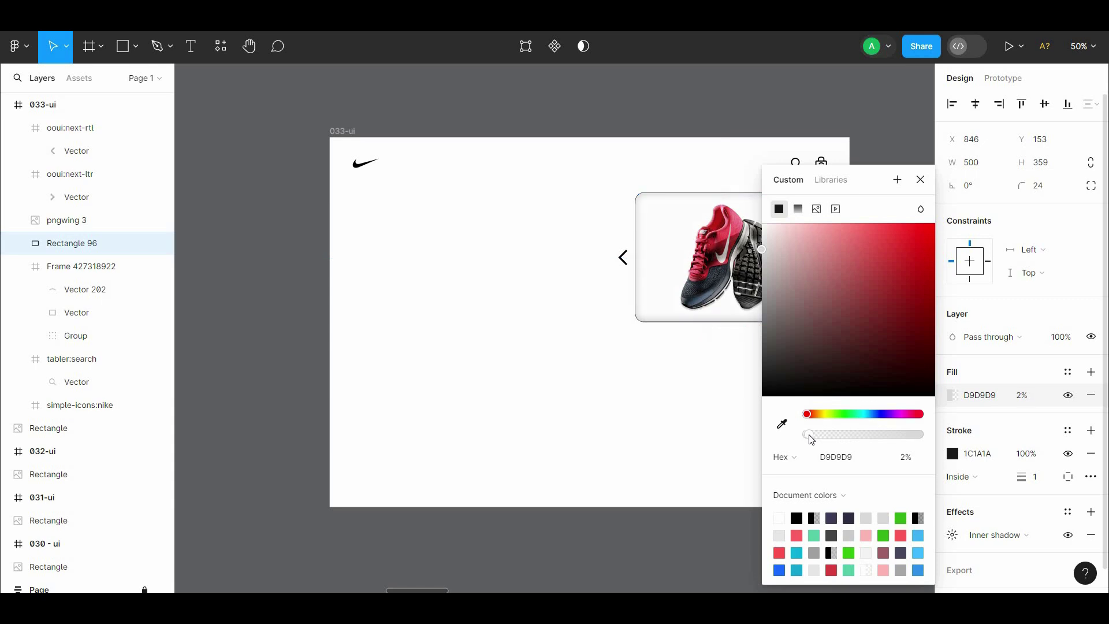
{"action": "left_click", "coordinate": [715, 444]}
{"action": "scroll", "coordinate": [728, 430], "scroll_direction": "left", "scroll_amount": 2}
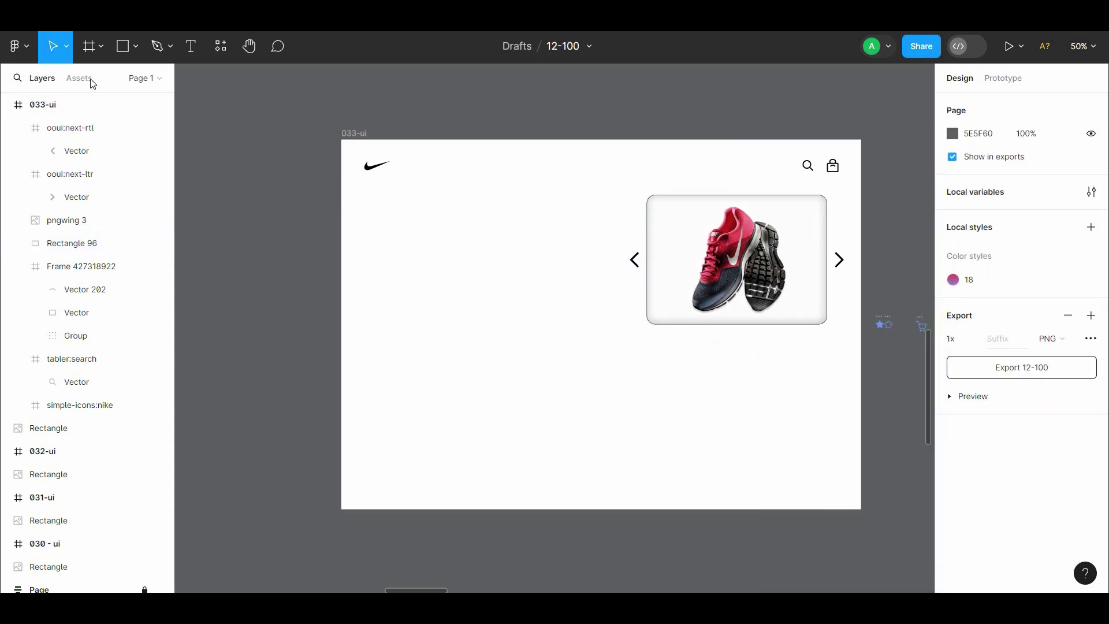
- Draw a 33 × 11 rectangle with corner radius 8 below the shoe card and place a copy to its right
{"action": "left_click", "coordinate": [135, 47]}
{"action": "left_click", "coordinate": [126, 81]}
{"action": "key", "text": "ctrl+plus"}
{"action": "left_click_drag", "start_coordinate": [785, 307], "coordinate": [228, 191]}
{"action": "key", "text": "ctrl+plus"}
{"action": "left_click_drag", "start_coordinate": [700, 392], "coordinate": [702, 393]}
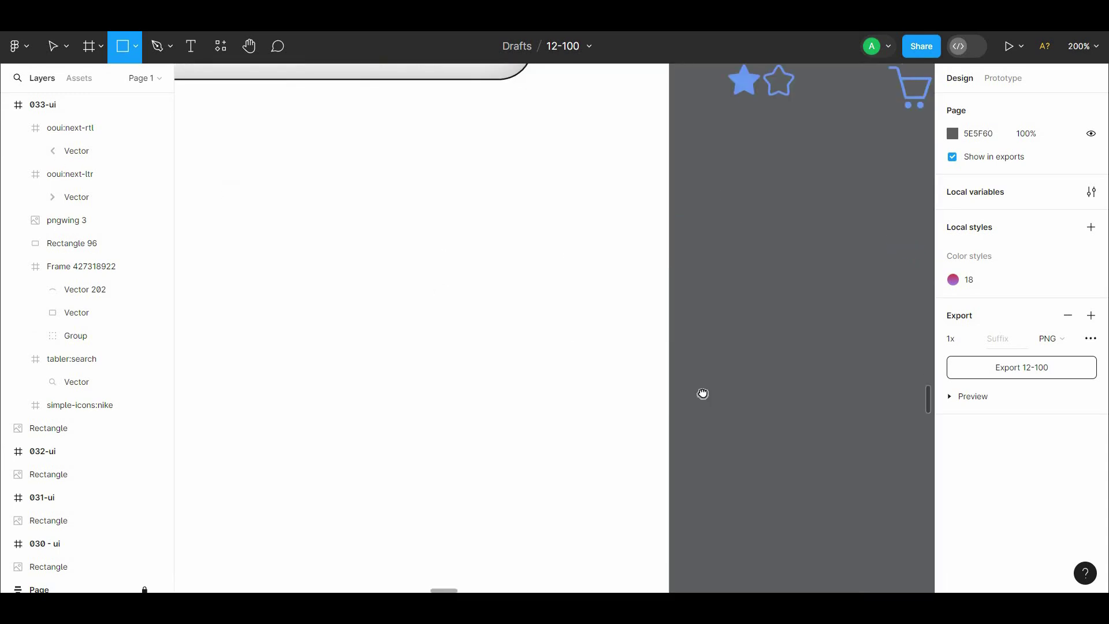
{"action": "scroll", "coordinate": [702, 393], "scroll_direction": "up", "scroll_amount": 3}
{"action": "scroll", "coordinate": [702, 393], "scroll_direction": "left", "scroll_amount": 2}
{"action": "mouse_move", "coordinate": [432, 298]}
{"action": "left_mouse_down"}
{"action": "mouse_move", "coordinate": [480, 314]}
{"action": "mouse_move", "coordinate": [537, 306]}
{"action": "left_mouse_up"}
{"action": "left_click", "coordinate": [1059, 194]}
{"action": "type", "text": "8"}
{"action": "key", "text": "Return"}
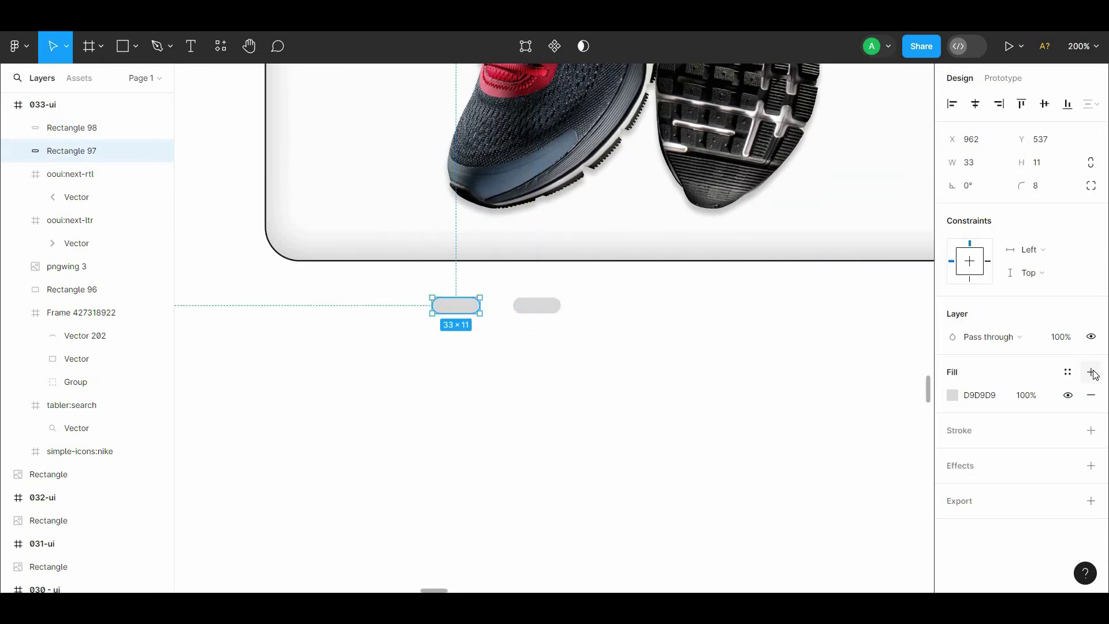
- Give the first pill a black 000000 stroke without fill, and fill the second pill solid black
{"action": "left_click", "coordinate": [1090, 430]}
{"action": "left_click", "coordinate": [1091, 395]}
{"action": "left_click", "coordinate": [537, 305]}
{"action": "left_click", "coordinate": [953, 395]}
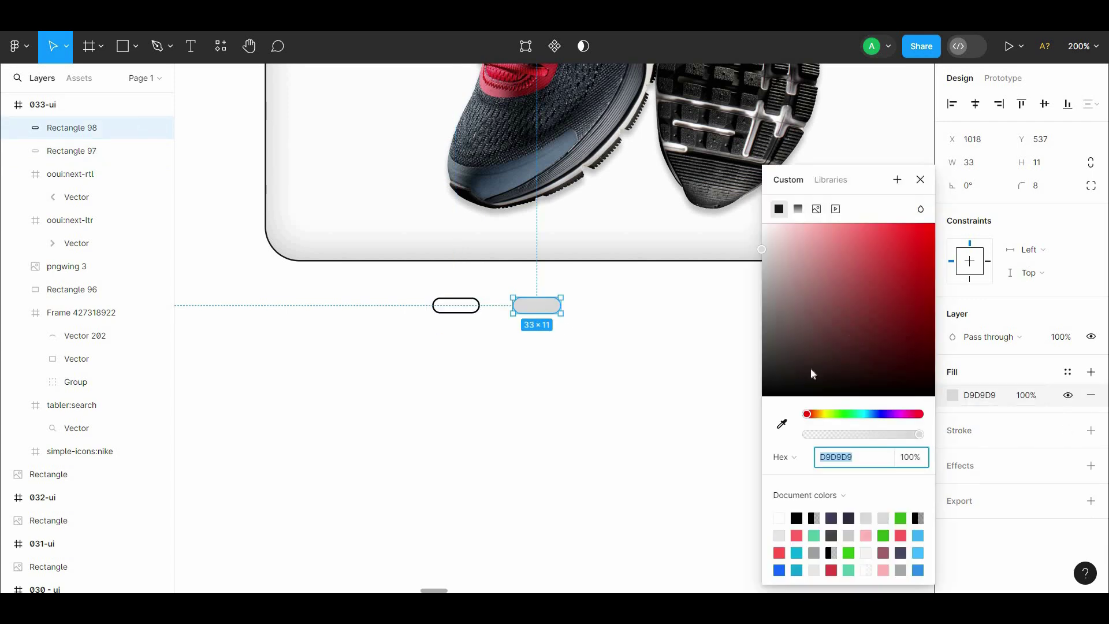
{"action": "left_click_drag", "start_coordinate": [810, 367], "coordinate": [772, 396]}
{"action": "key", "text": "Escape"}
- Duplicate the outlined pill twice in an evenly spaced row to the right of the black pill
{"action": "left_click", "coordinate": [474, 309]}
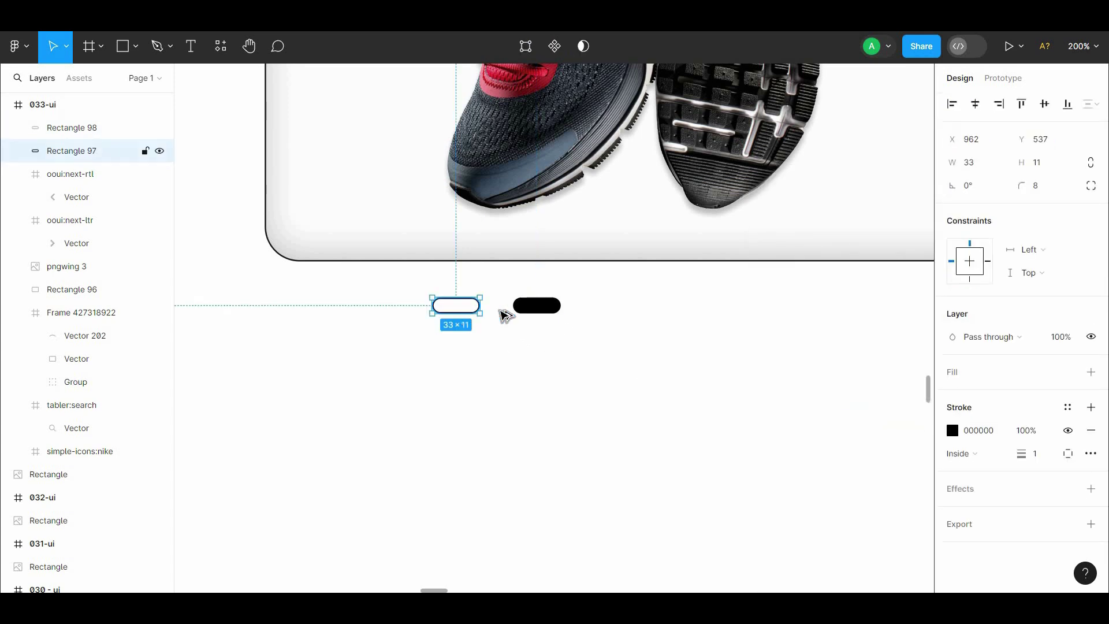
{"action": "left_click_drag", "start_coordinate": [473, 309], "coordinate": [634, 312]}
{"action": "key", "text": "ctrl+d"}
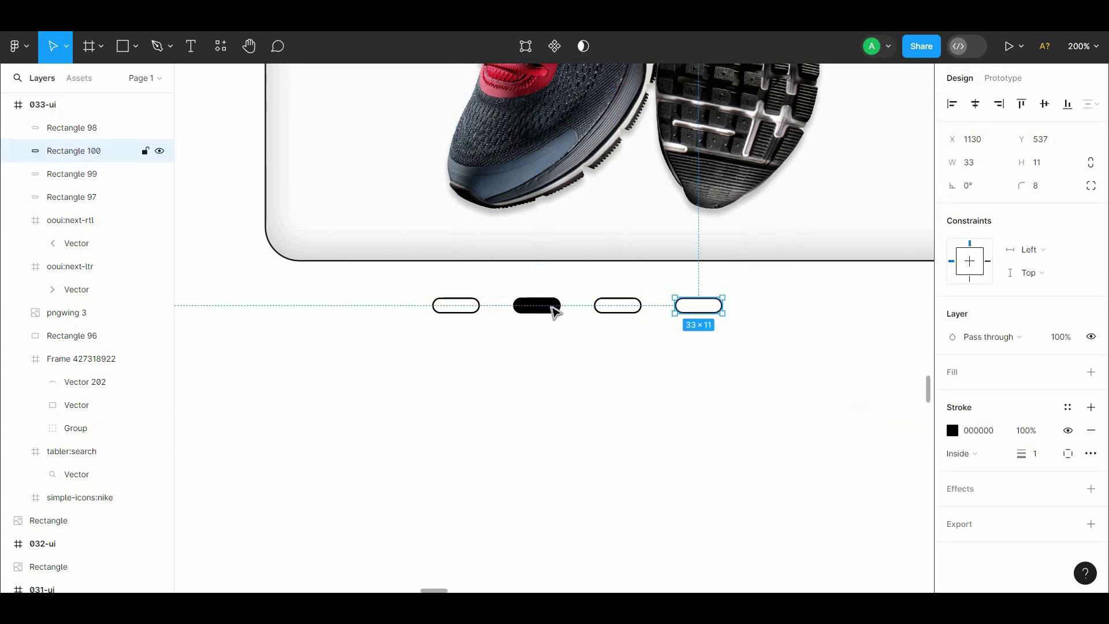
- Set the horizontal spacing between all four pagination pills to 16
{"action": "left_click", "coordinate": [614, 311], "text": "shift"}
{"action": "left_click", "coordinate": [546, 308], "text": "shift"}
{"action": "left_click", "coordinate": [474, 309], "text": "shift"}
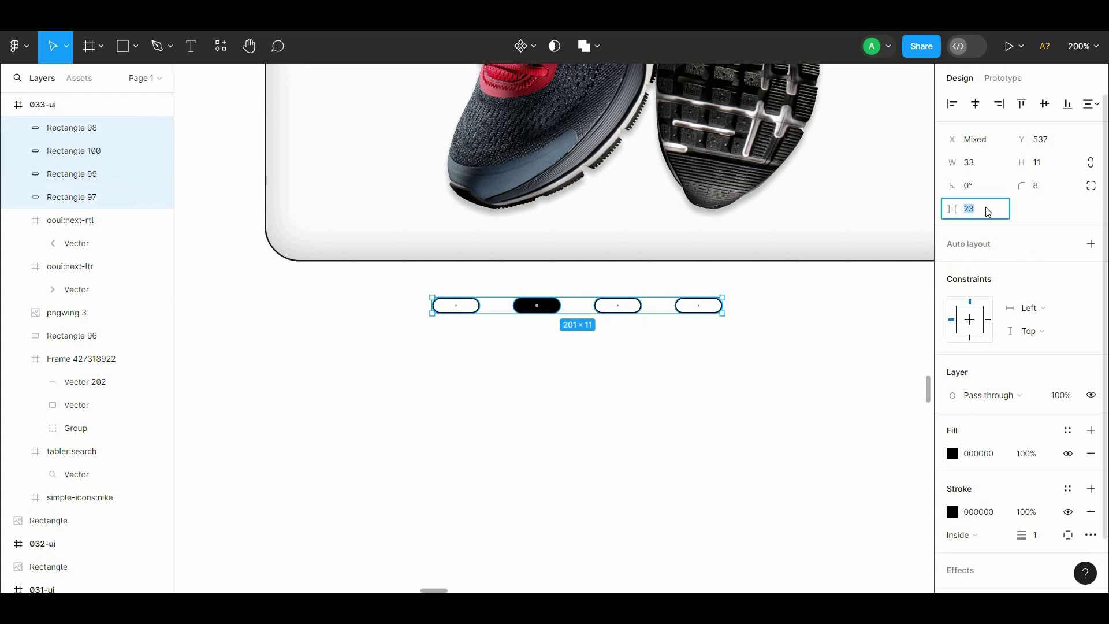
{"action": "left_click", "coordinate": [987, 215]}
{"action": "type", "text": "16"}
{"action": "left_click", "coordinate": [679, 391]}
{"action": "key", "text": "ctrl+minus"}
{"action": "left_click_drag", "start_coordinate": [677, 388], "coordinate": [673, 424]}
{"action": "left_click_drag", "start_coordinate": [660, 409], "coordinate": [464, 351]}
{"action": "right_click", "coordinate": [552, 365]}
{"action": "left_click", "coordinate": [570, 350]}
{"action": "right_click", "coordinate": [562, 363]}
{"action": "left_click", "coordinate": [577, 358]}
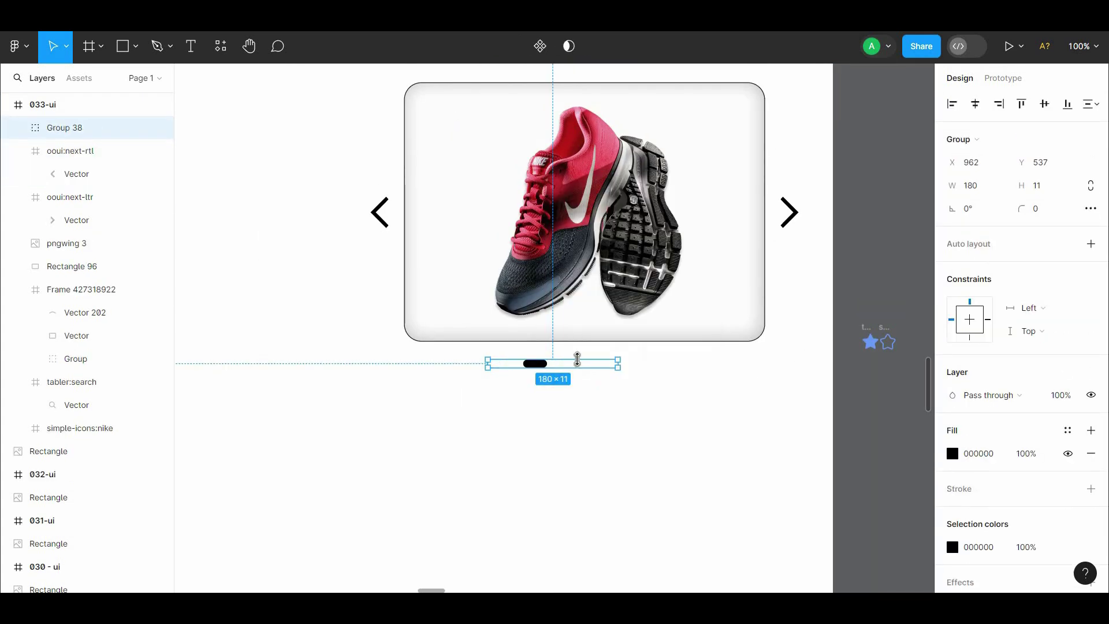
{"action": "key", "text": "ctrl+z"}
{"action": "left_click", "coordinate": [620, 381]}
{"action": "key", "text": "ctrl+z"}
{"action": "left_click", "coordinate": [621, 378]}
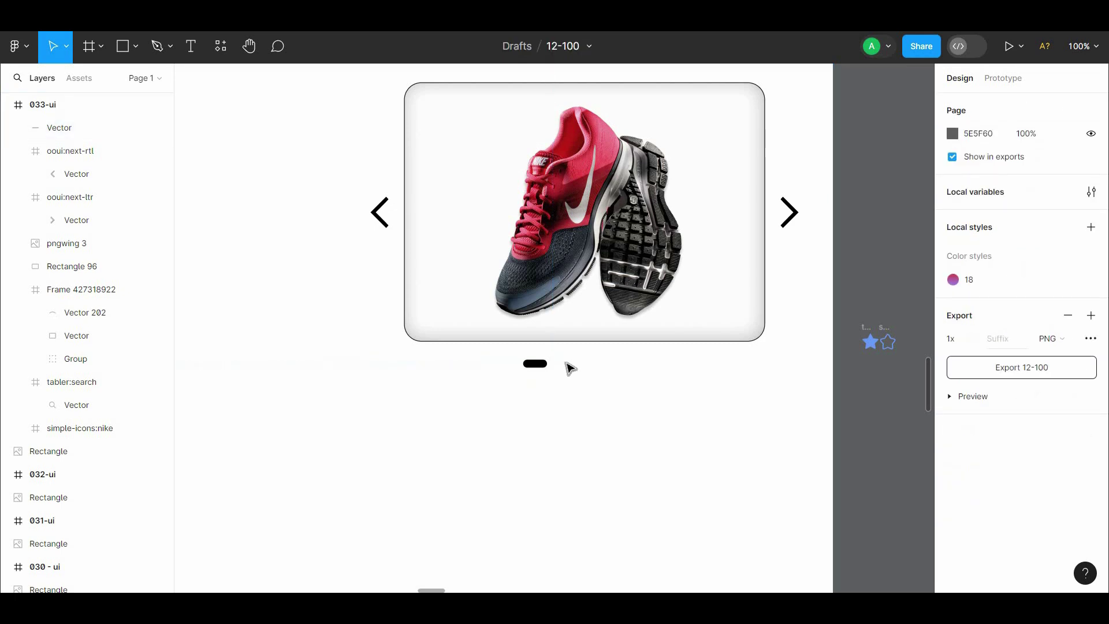
{"action": "left_click", "coordinate": [564, 362]}
{"action": "left_click_drag", "start_coordinate": [612, 383], "coordinate": [566, 354]}
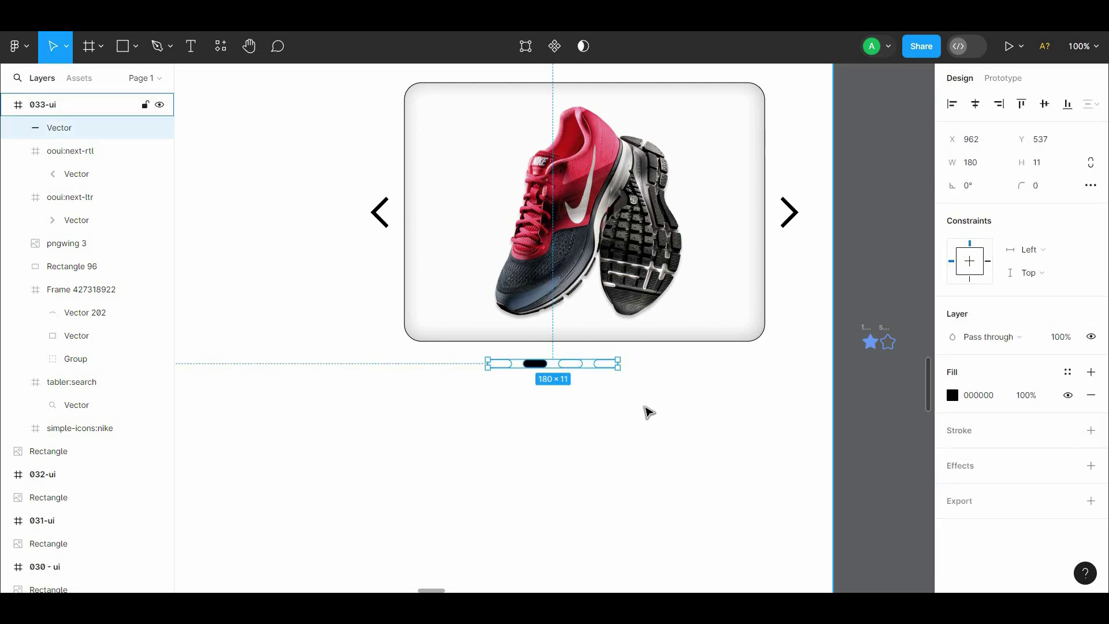
{"action": "left_click", "coordinate": [646, 411]}
{"action": "key", "text": "ctrl+z"}
- Wrap the four pagination pills in a frame and center it horizontally below the shoe card
{"action": "left_click_drag", "start_coordinate": [455, 351], "coordinate": [635, 394]}
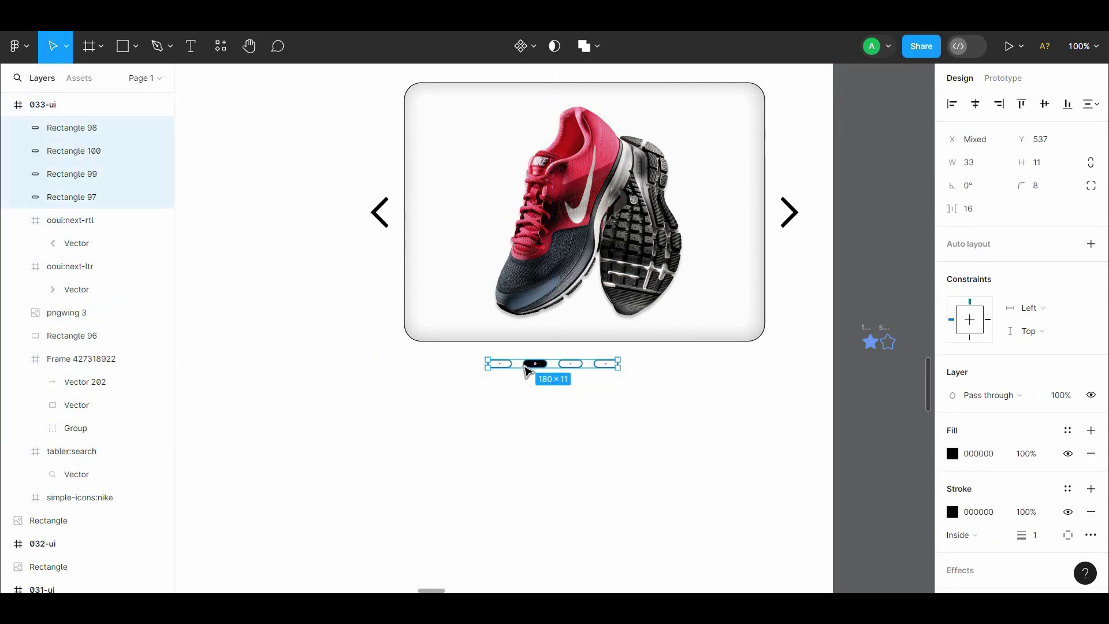
{"action": "right_click", "coordinate": [519, 365]}
{"action": "left_click", "coordinate": [552, 349]}
{"action": "left_click_drag", "start_coordinate": [586, 366], "coordinate": [617, 366]}
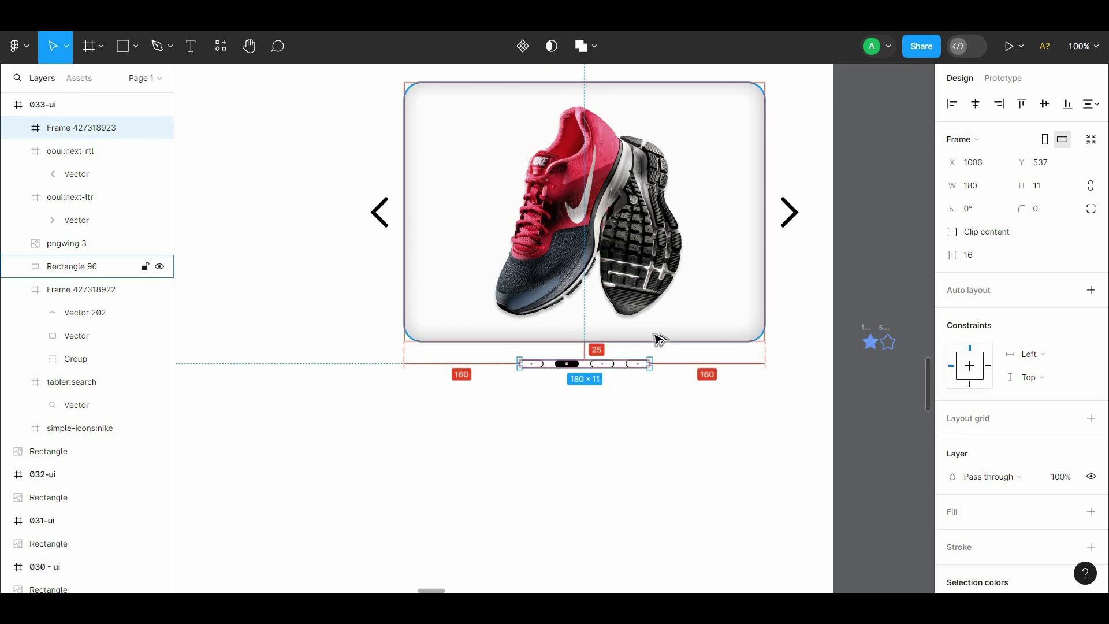
{"action": "left_click", "coordinate": [732, 407]}
- Lower the opacity of the black inner shadow on the shoe card's rectangle
{"action": "left_click_drag", "start_coordinate": [732, 407], "coordinate": [809, 438]}
{"action": "key", "text": "ctrl+minus"}
{"action": "left_click_drag", "start_coordinate": [668, 453], "coordinate": [797, 432]}
{"action": "left_click", "coordinate": [814, 327]}
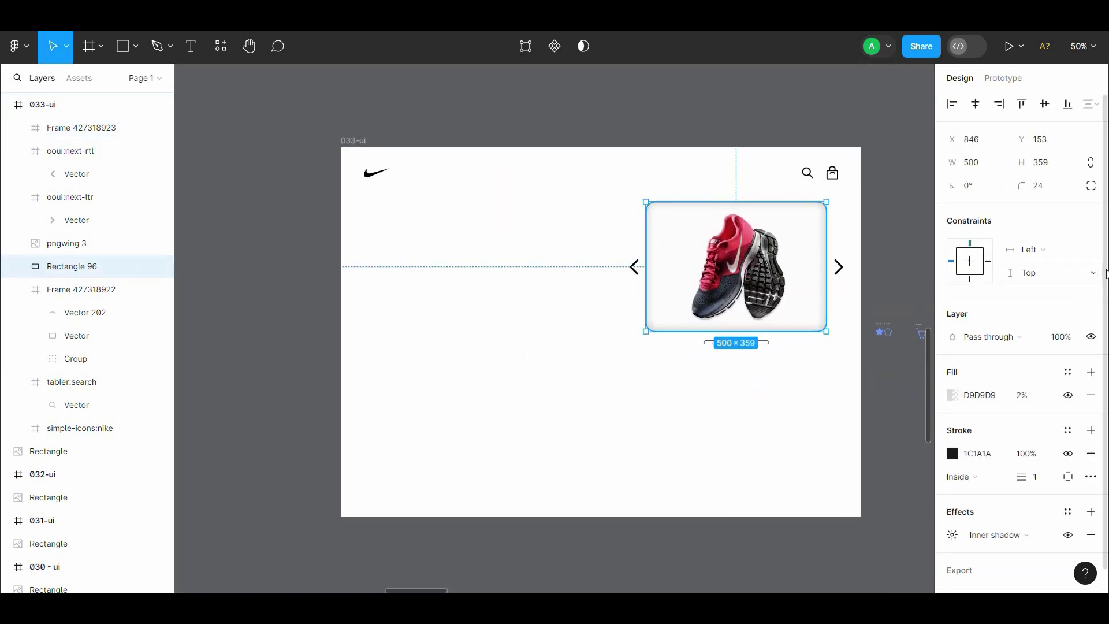
{"action": "scroll", "coordinate": [1022, 491], "scroll_direction": "down", "scroll_amount": 1}
{"action": "left_click", "coordinate": [952, 506]}
{"action": "left_click", "coordinate": [779, 568]}
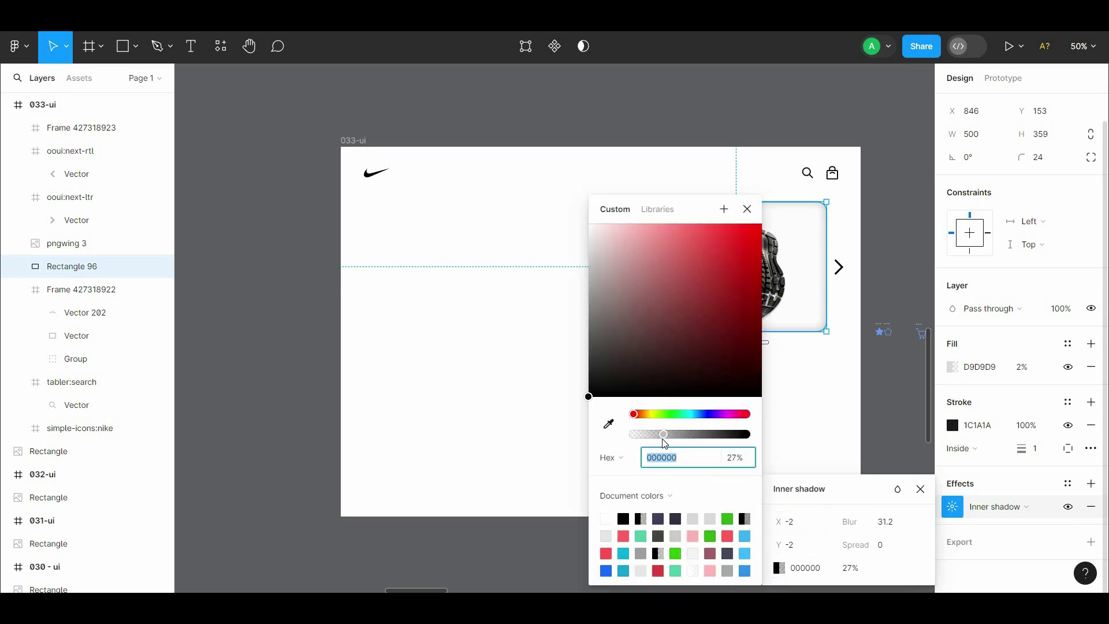
{"action": "left_click_drag", "start_coordinate": [662, 435], "coordinate": [641, 436]}
{"action": "left_click", "coordinate": [875, 415]}
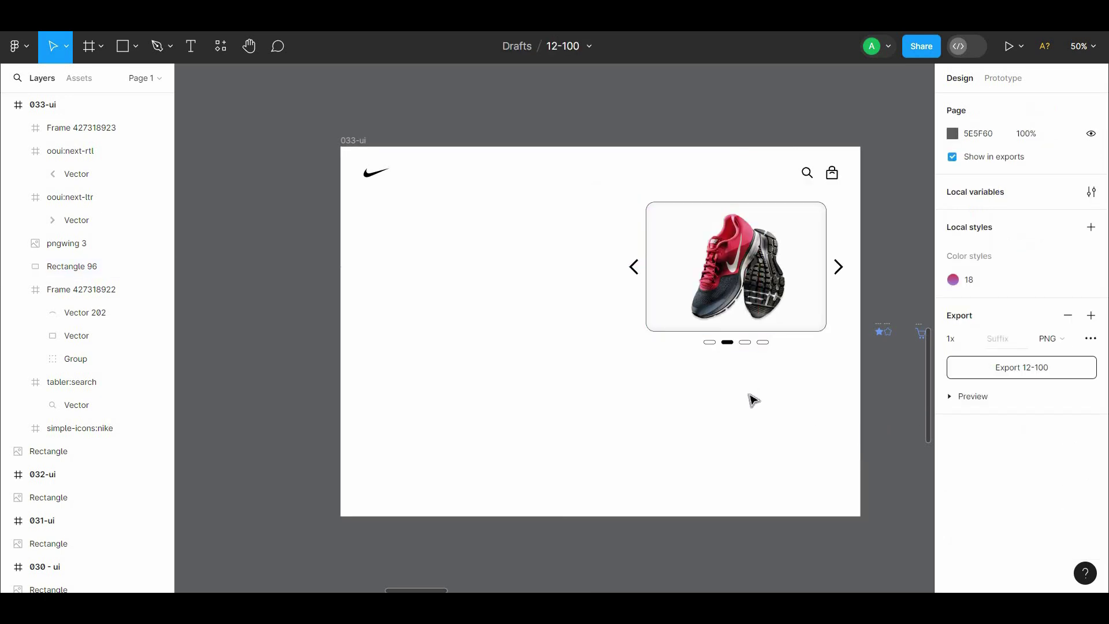
- Wrap the shoe card, arrows and pagination pills in one frame and shift it slightly left under the header icons
{"action": "left_click_drag", "start_coordinate": [850, 365], "coordinate": [586, 200]}
{"action": "right_click", "coordinate": [837, 329]}
{"action": "left_click", "coordinate": [835, 326]}
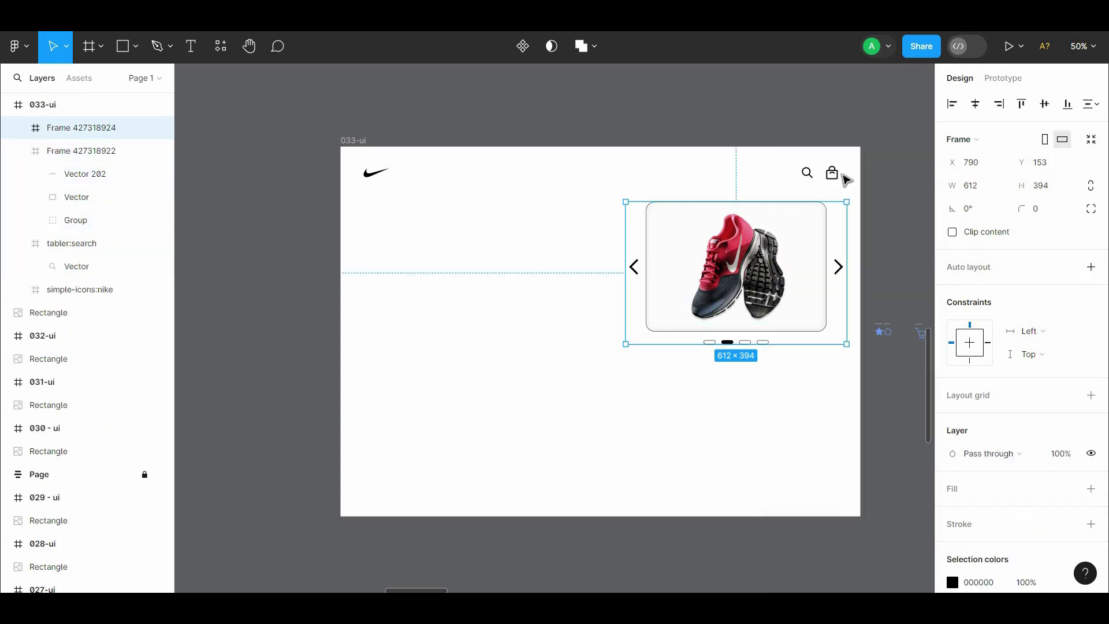
{"action": "left_click_drag", "start_coordinate": [806, 280], "coordinate": [797, 279]}
{"action": "left_click", "coordinate": [860, 292]}
{"action": "scroll", "coordinate": [720, 308], "scroll_direction": "left", "scroll_amount": 1}
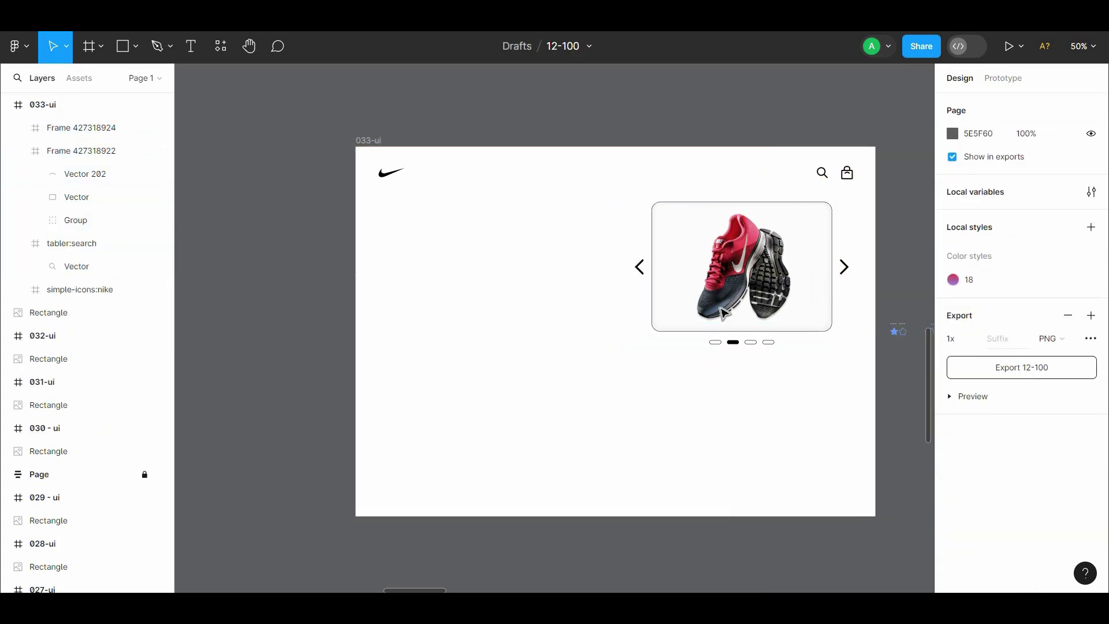
- Add the text "Nike" in the empty left part of the page and set its font to Cairo
{"action": "left_click", "coordinate": [191, 46]}
{"action": "left_click", "coordinate": [421, 225]}
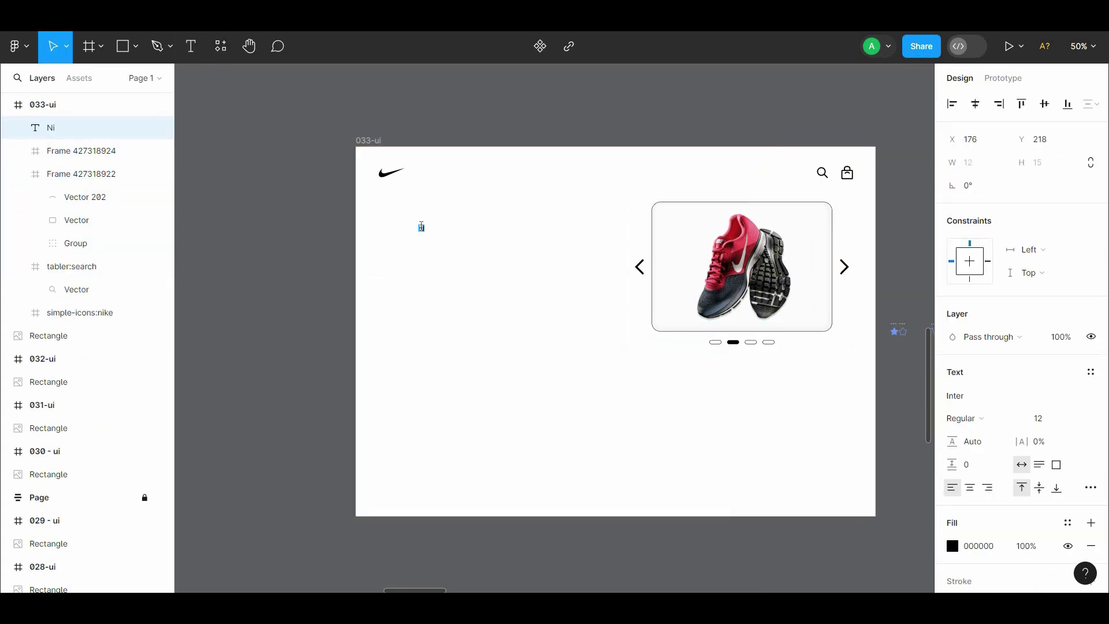
{"action": "left_click", "coordinate": [978, 395]}
{"action": "type", "text": "cairp"}
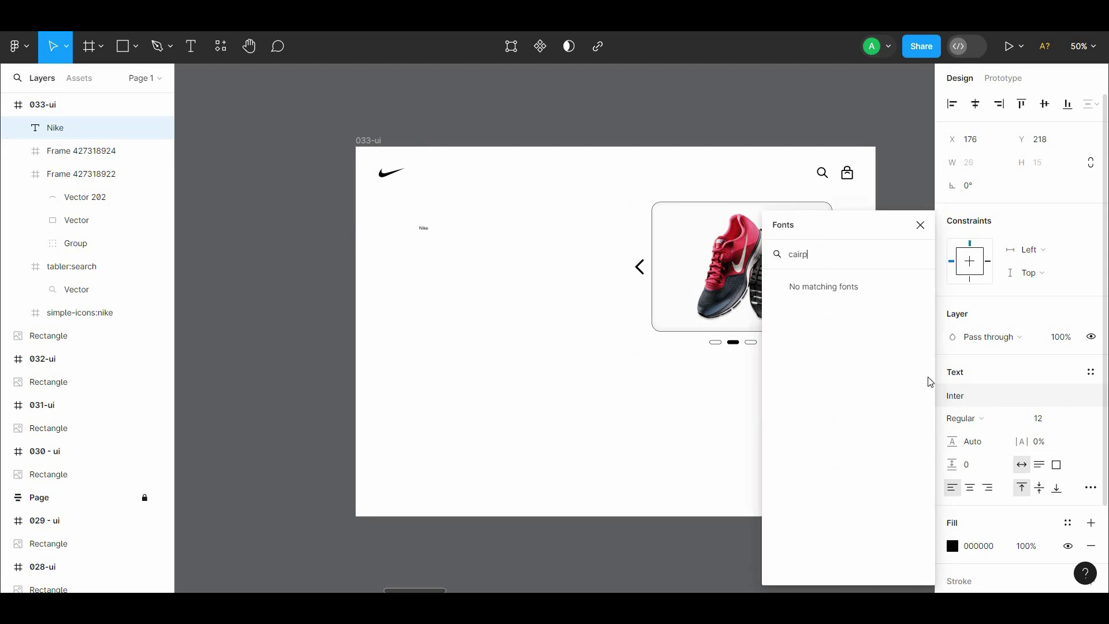
{"action": "key", "text": "BackSpace"}
{"action": "left_click", "coordinate": [799, 277]}
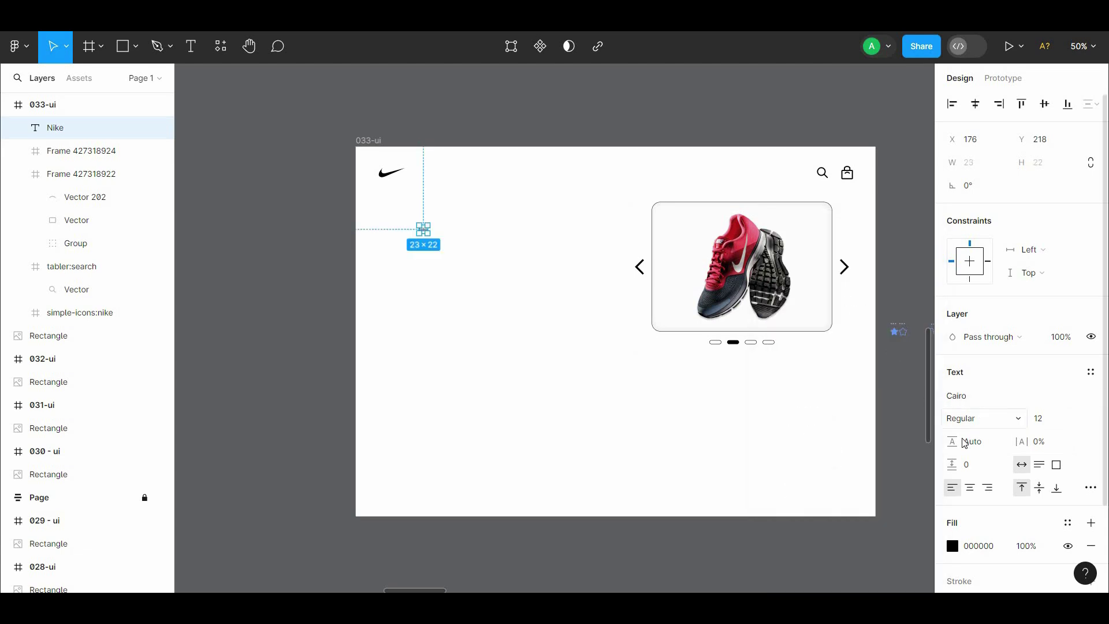
- Set the Nike heading's weight to SemiBold and its size to 48
{"action": "left_click", "coordinate": [964, 418]}
{"action": "left_click", "coordinate": [976, 452]}
{"action": "left_click", "coordinate": [1066, 428]}
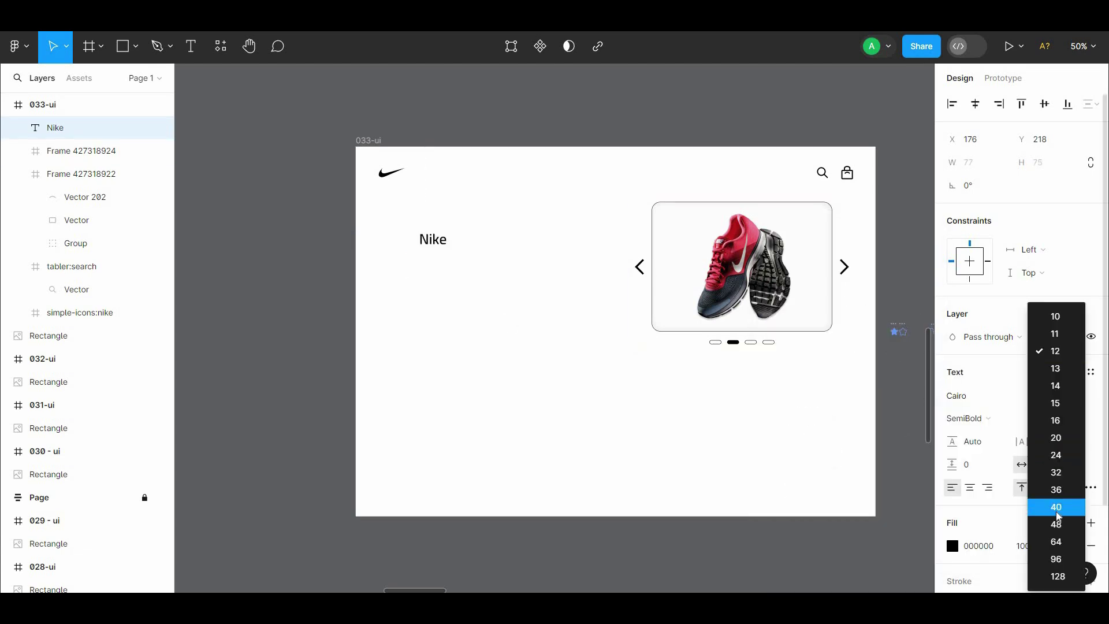
{"action": "left_click", "coordinate": [1055, 526]}
- Extend the heading to "Nike Shoes" and line up its left edge with the Nike logo
{"action": "left_click_drag", "start_coordinate": [437, 248], "coordinate": [436, 224]}
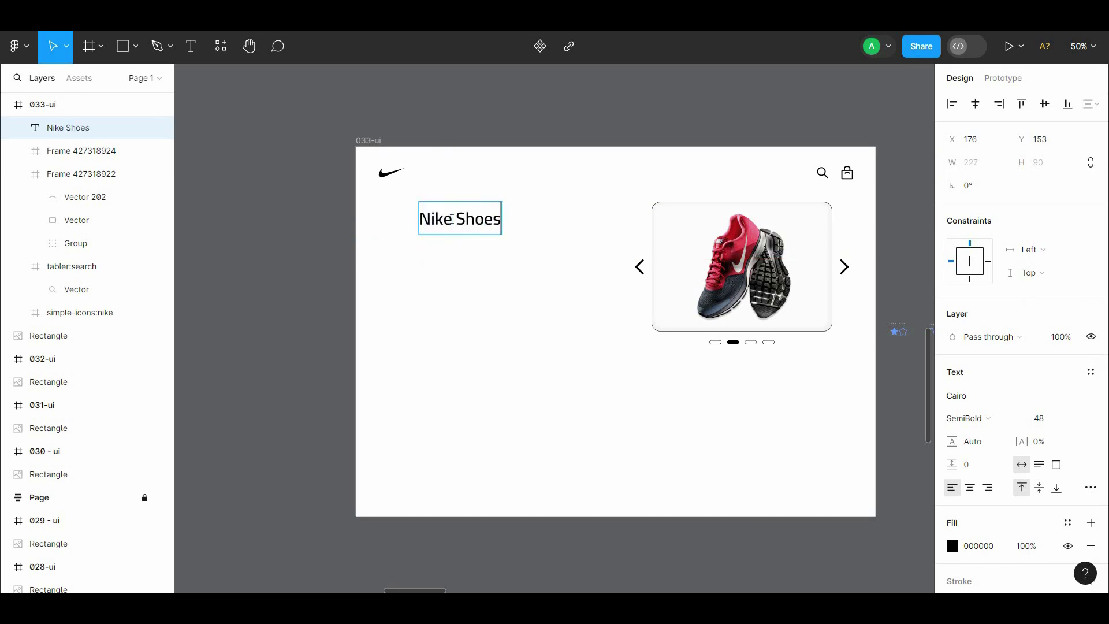
{"action": "left_click_drag", "start_coordinate": [442, 216], "coordinate": [407, 211]}
- Top-align the heading with the shoe carousel frame and move both down to Y 154
{"action": "left_click", "coordinate": [661, 235], "text": "shift"}
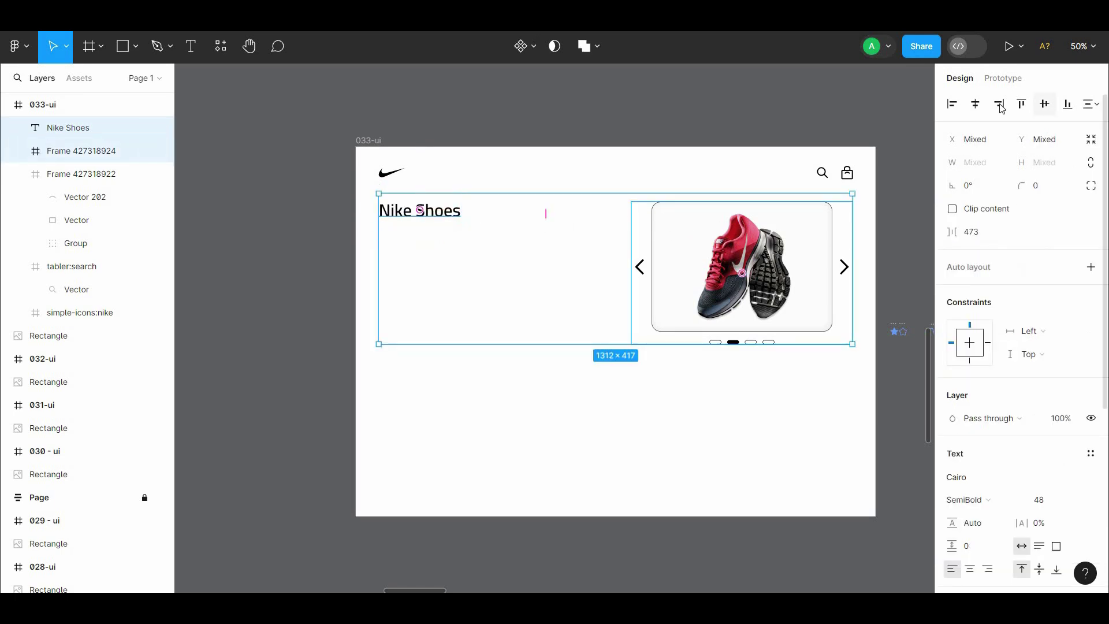
{"action": "left_click", "coordinate": [1020, 105]}
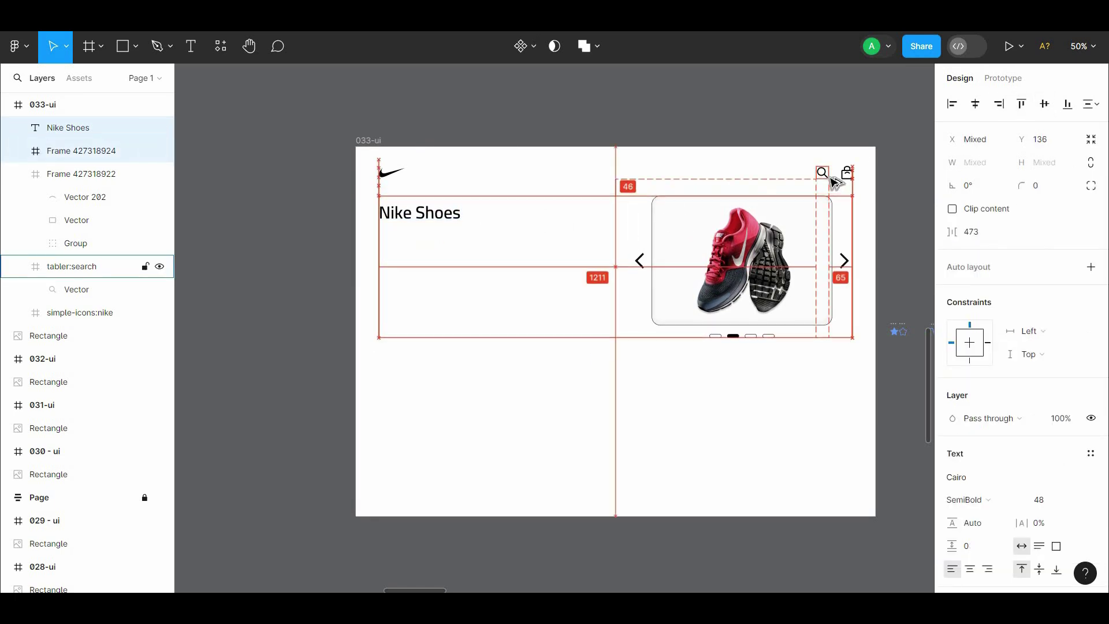
{"action": "key", "text": "shift+Down"}
{"action": "key", "text": "Up"}
{"action": "key", "text": "Up"}
{"action": "key", "text": "Up"}
{"action": "left_click", "coordinate": [479, 246]}
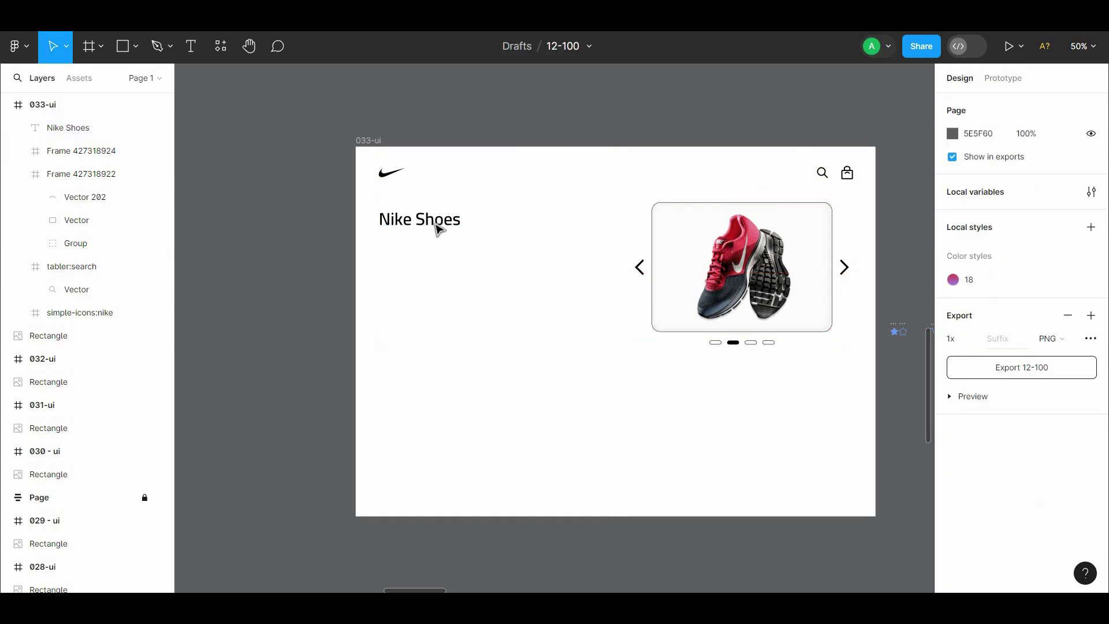
- Change the Nike Shoes heading's fill color to dark gray 211D1D
{"action": "left_click", "coordinate": [437, 224]}
{"action": "left_click", "coordinate": [952, 548]}
{"action": "left_click", "coordinate": [780, 381]}
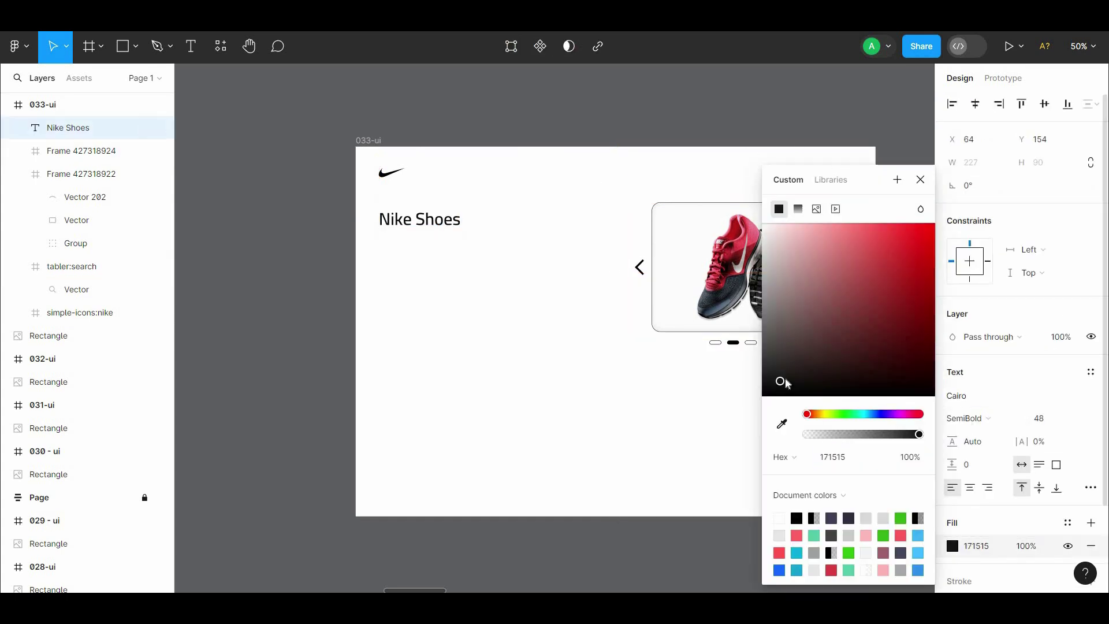
{"action": "left_click_drag", "start_coordinate": [786, 379], "coordinate": [785, 380]}
{"action": "left_click", "coordinate": [527, 404]}
- Keep the heading's weight at SemiBold and widen its letter spacing to 21%
{"action": "left_click", "coordinate": [446, 226]}
{"action": "left_click", "coordinate": [976, 423]}
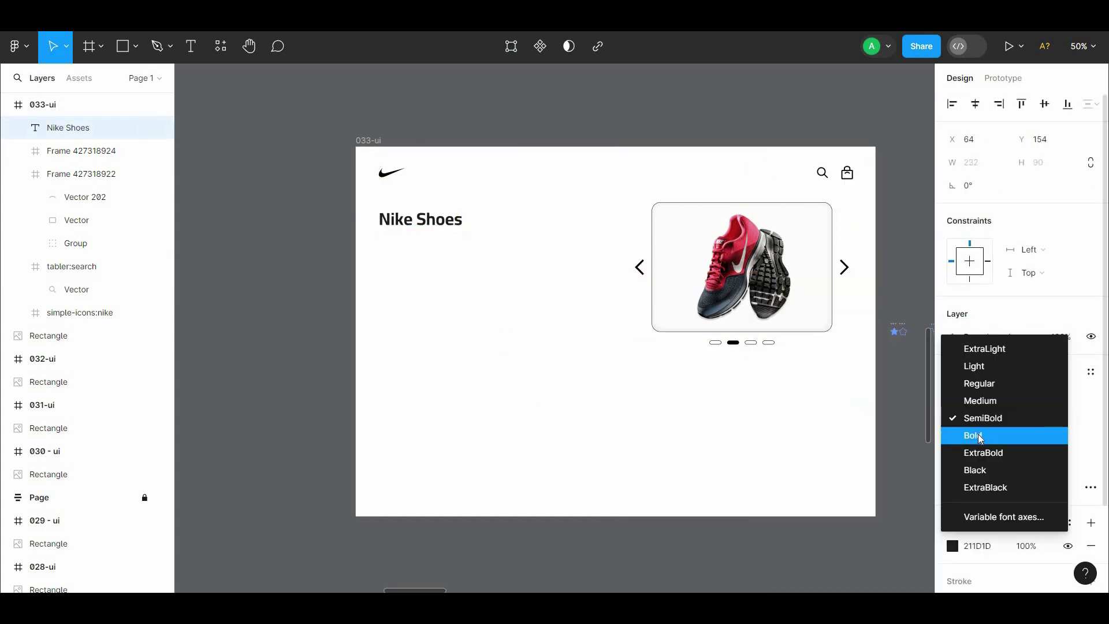
{"action": "left_click", "coordinate": [981, 420]}
{"action": "left_click_drag", "start_coordinate": [1020, 442], "coordinate": [1054, 442]}
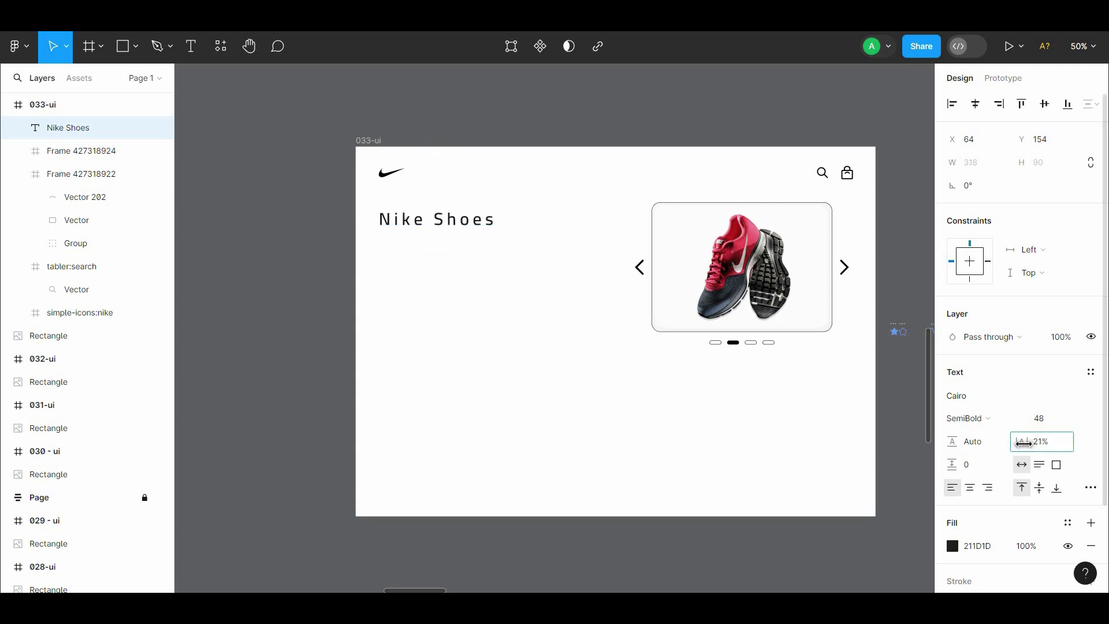
- Duplicate the Nike Shoes heading below itself at Y 358 and change the copy's text to "$ 135"
{"action": "left_click", "coordinate": [490, 302]}
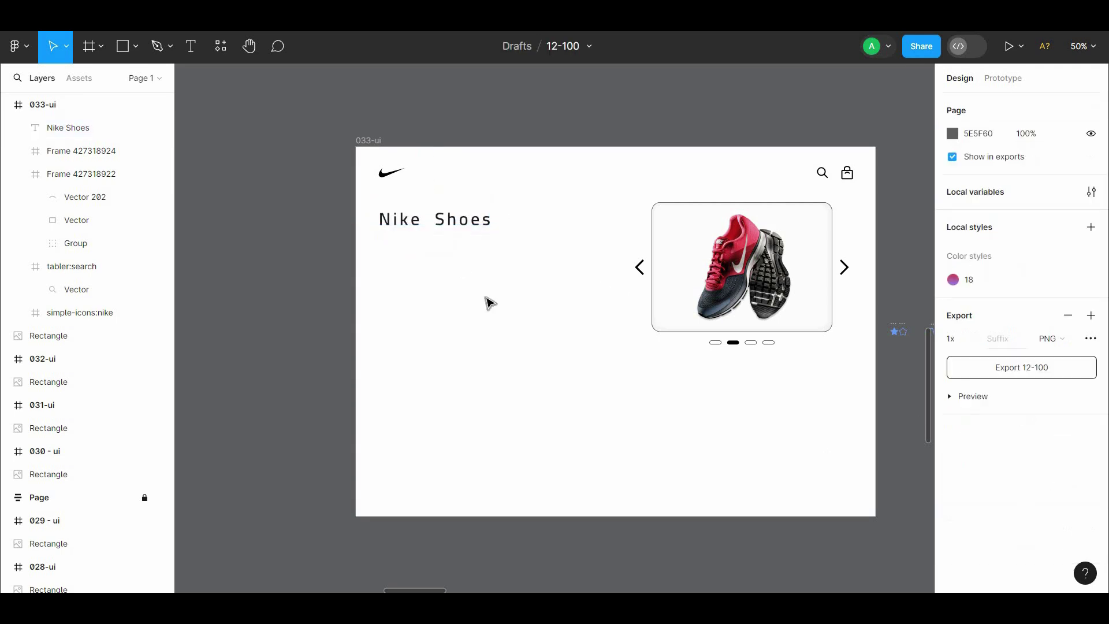
{"action": "left_click_drag", "start_coordinate": [505, 292], "coordinate": [505, 291]}
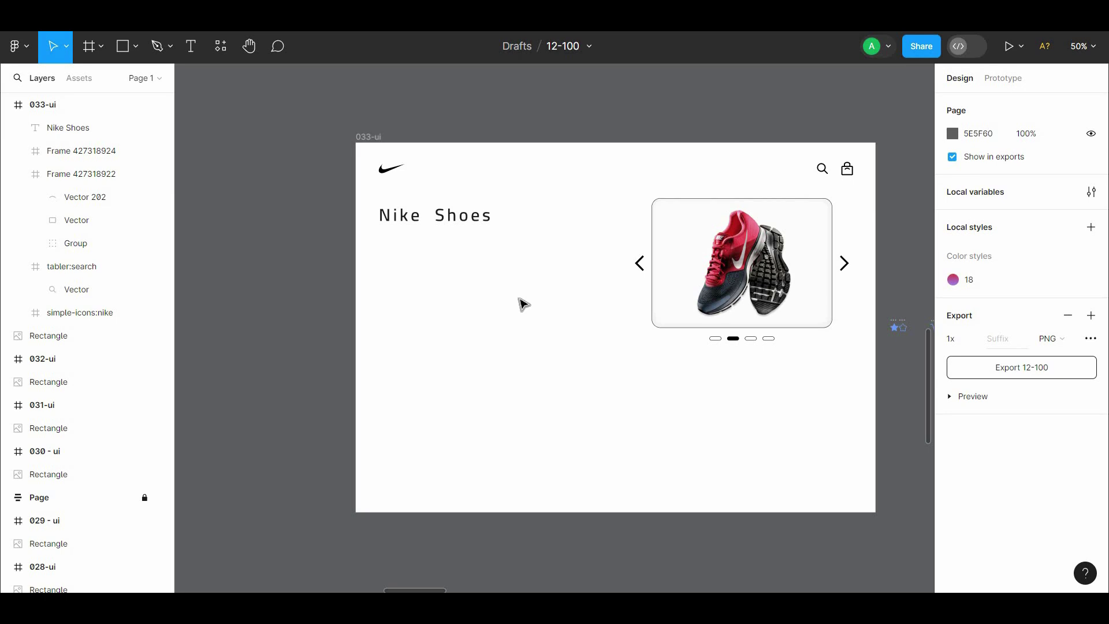
{"action": "left_click", "coordinate": [395, 292]}
{"action": "left_click", "coordinate": [264, 195]}
{"action": "left_click_drag", "start_coordinate": [465, 222], "coordinate": [464, 296]}
{"action": "double_click", "coordinate": [465, 296]}
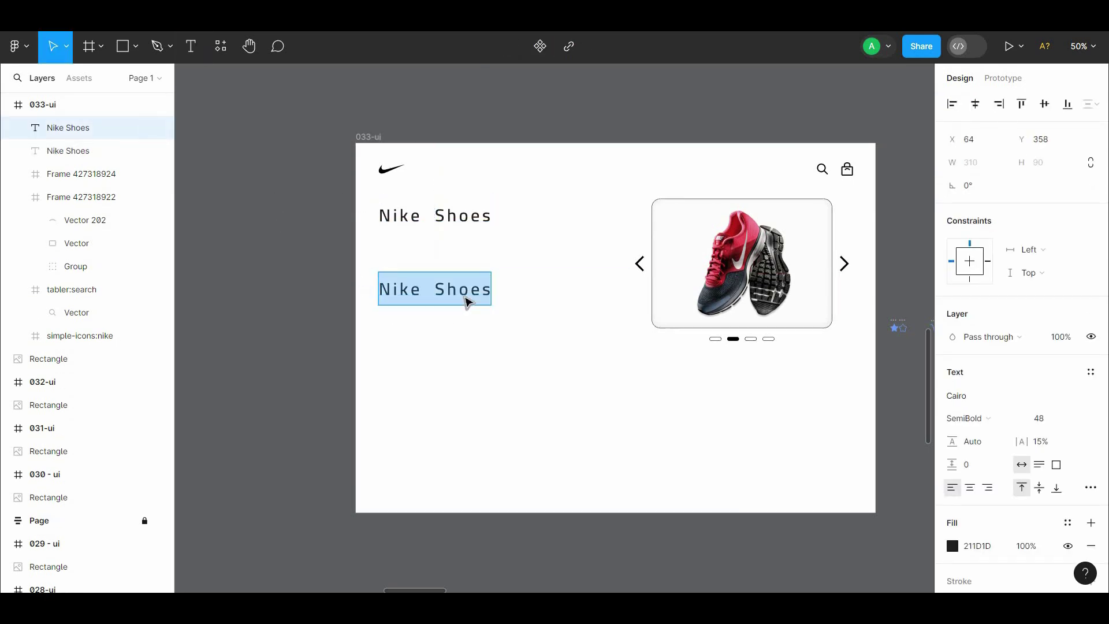
{"action": "type", "text": "$ 135"}
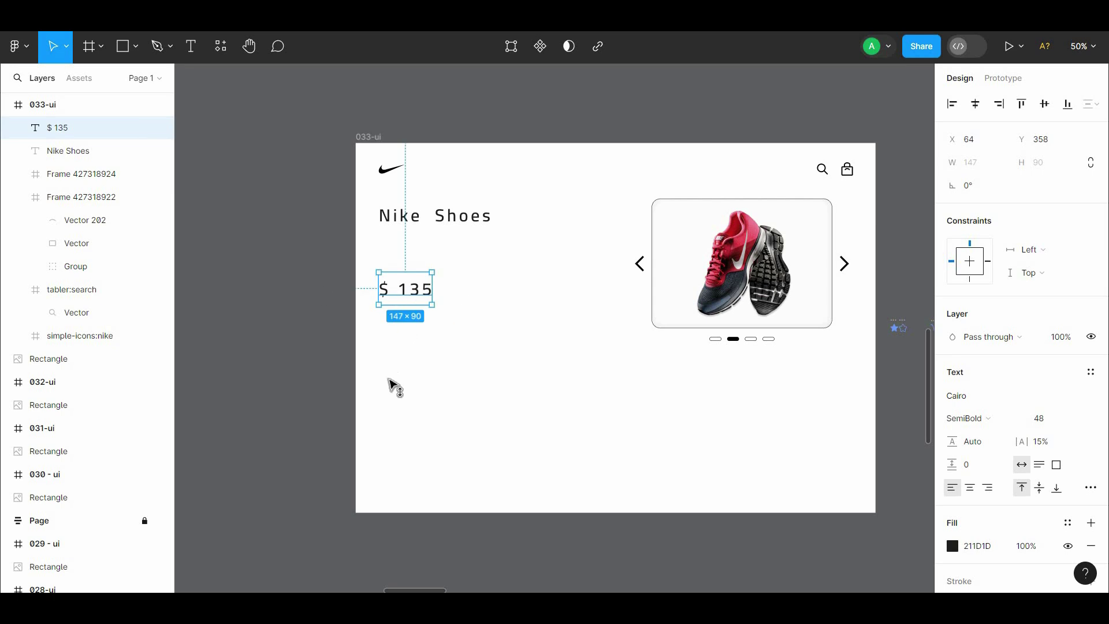
- Move the price lower, place a copy above it reading "Color", and set the copy's font size to 36
{"action": "left_click_drag", "start_coordinate": [390, 279], "coordinate": [426, 314]}
{"action": "left_click", "coordinate": [447, 378]}
{"action": "double_click", "coordinate": [427, 314]}
{"action": "type", "text": "Color"}
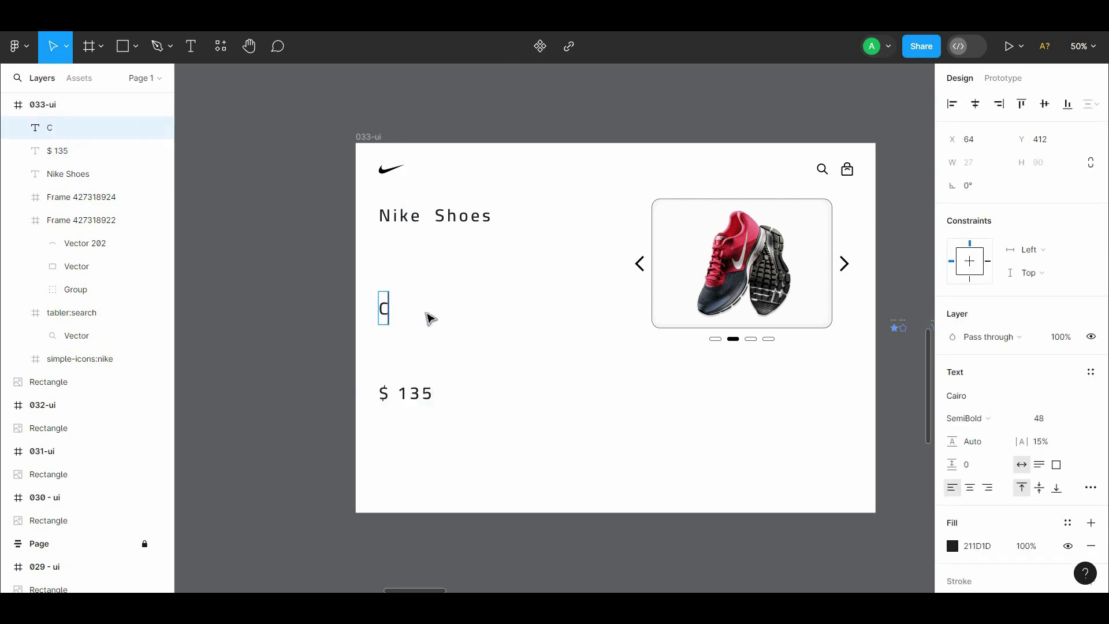
{"action": "left_click", "coordinate": [1068, 418]}
{"action": "left_click", "coordinate": [1066, 385]}
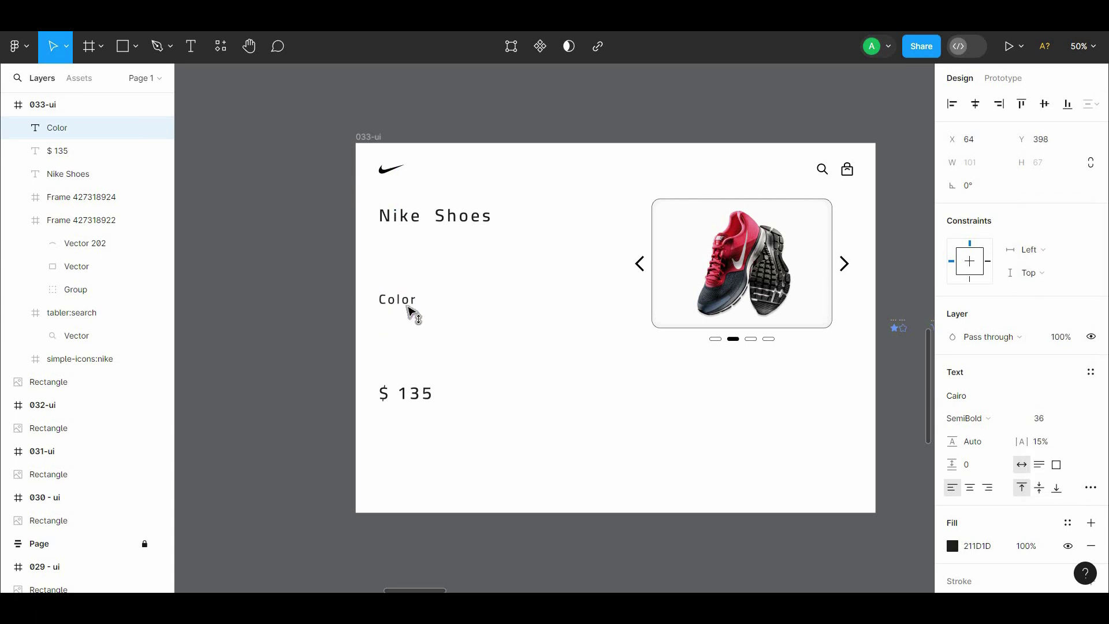
- Copy the Color label upward, widen it to 436, and enter "Get laced up for training, sport and lifestyle with the latest designs of men's shoes"
{"action": "left_click_drag", "start_coordinate": [407, 283], "coordinate": [402, 325]}
{"action": "left_click_drag", "start_coordinate": [402, 325], "coordinate": [401, 248]}
{"action": "left_click_drag", "start_coordinate": [411, 255], "coordinate": [501, 309]}
{"action": "double_click", "coordinate": [404, 283]}
{"action": "type", "text": "Get laced up for training, sport and lifestyle with the latest designs of men's shoes"}
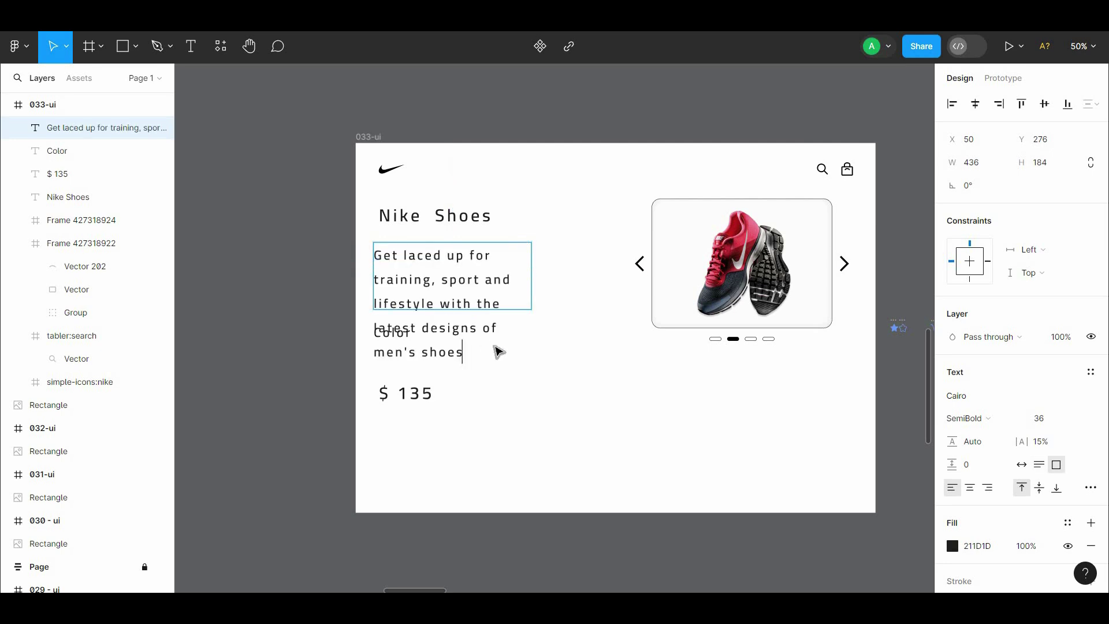
- Set the description's font size to 24, left-align it with the heading at X 64, and shorten its box to 134
{"action": "left_click", "coordinate": [1038, 418]}
{"action": "left_click", "coordinate": [1065, 381]}
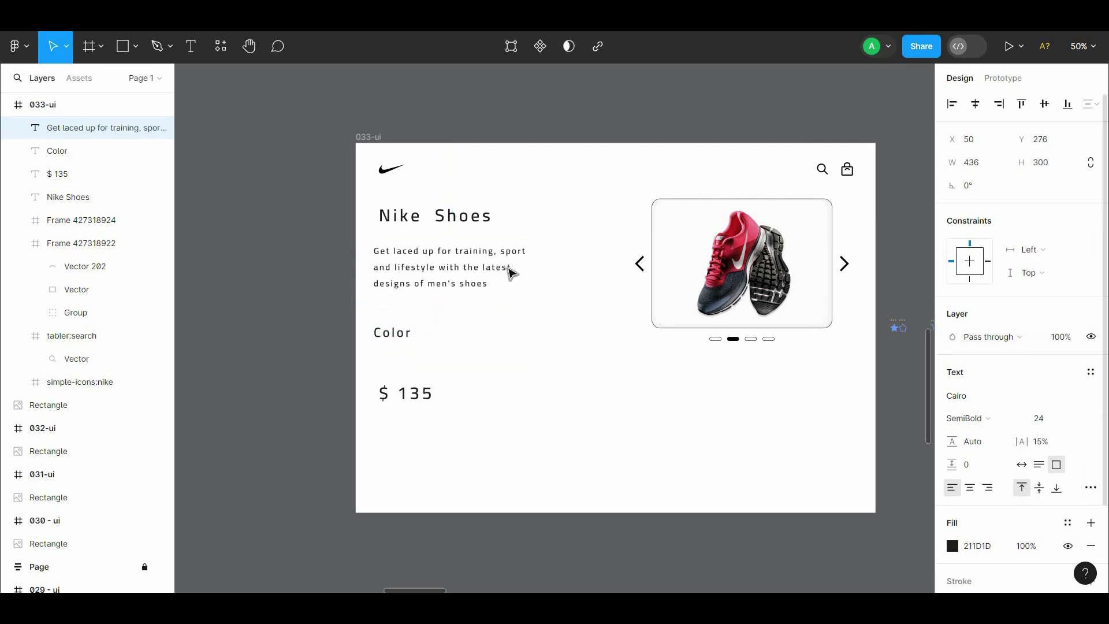
{"action": "left_click_drag", "start_coordinate": [484, 272], "coordinate": [489, 261]}
{"action": "left_click_drag", "start_coordinate": [472, 340], "coordinate": [474, 289]}
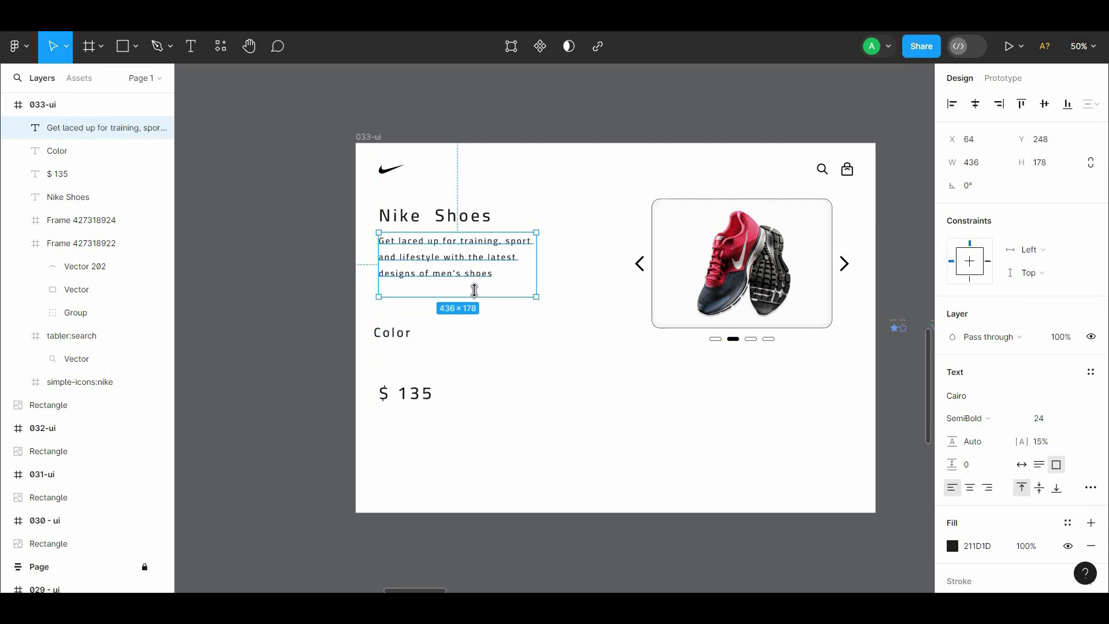
- Lower the description text's fill opacity to 75%
{"action": "left_click", "coordinate": [952, 545]}
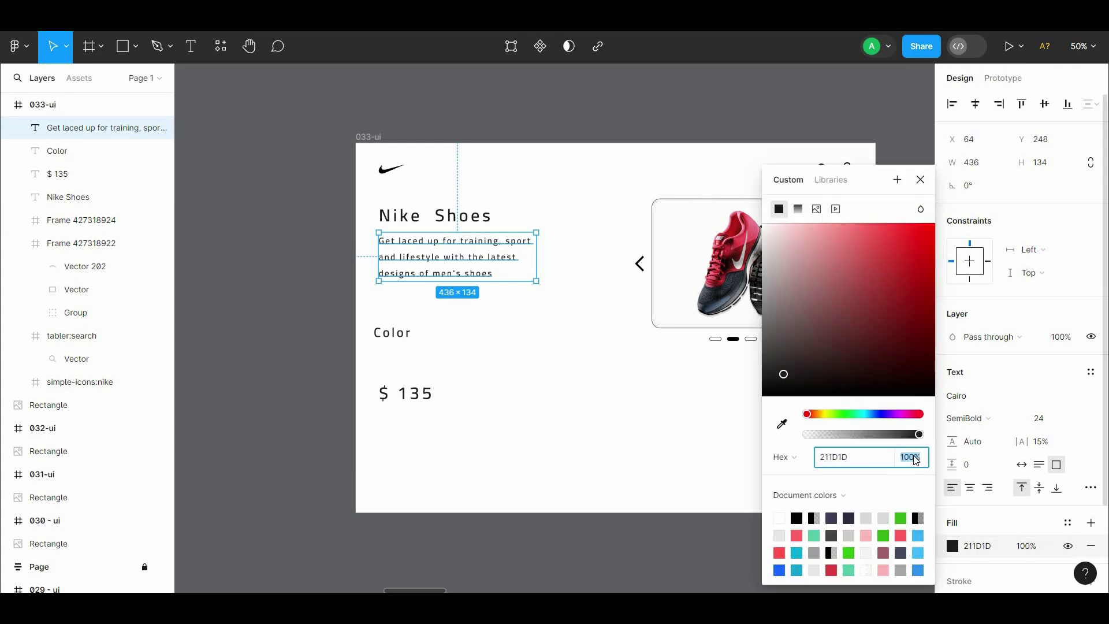
{"action": "type", "text": "50"}
{"action": "left_click", "coordinate": [730, 171]}
{"action": "left_click", "coordinate": [474, 254]}
{"action": "left_click", "coordinate": [952, 545]}
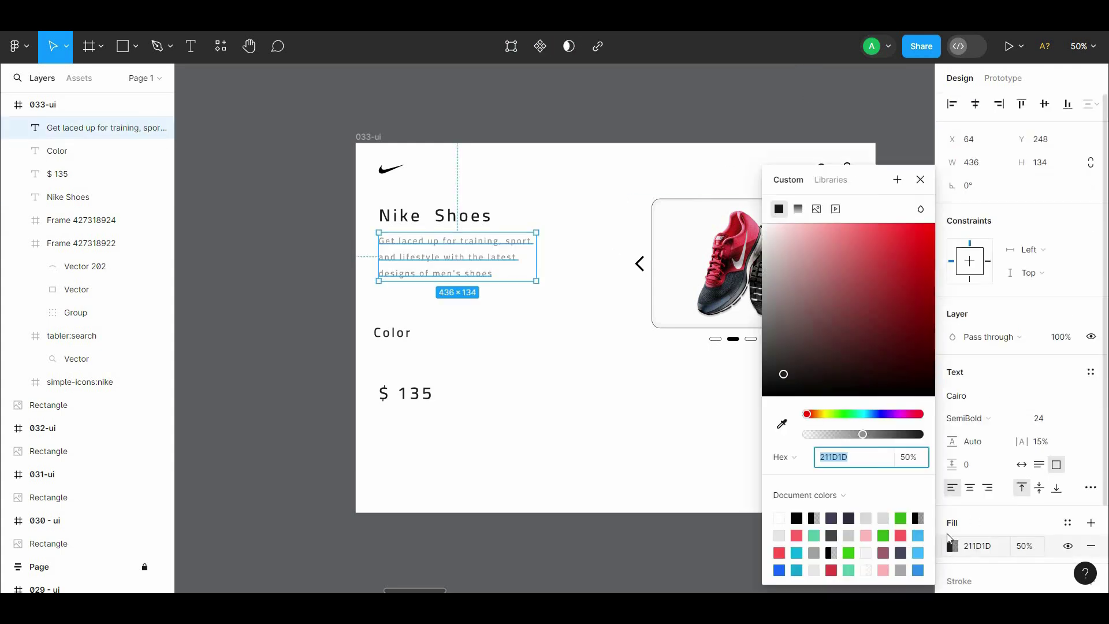
{"action": "left_click", "coordinate": [952, 546]}
{"action": "left_click", "coordinate": [952, 545]}
{"action": "left_click_drag", "start_coordinate": [885, 439], "coordinate": [901, 441]}
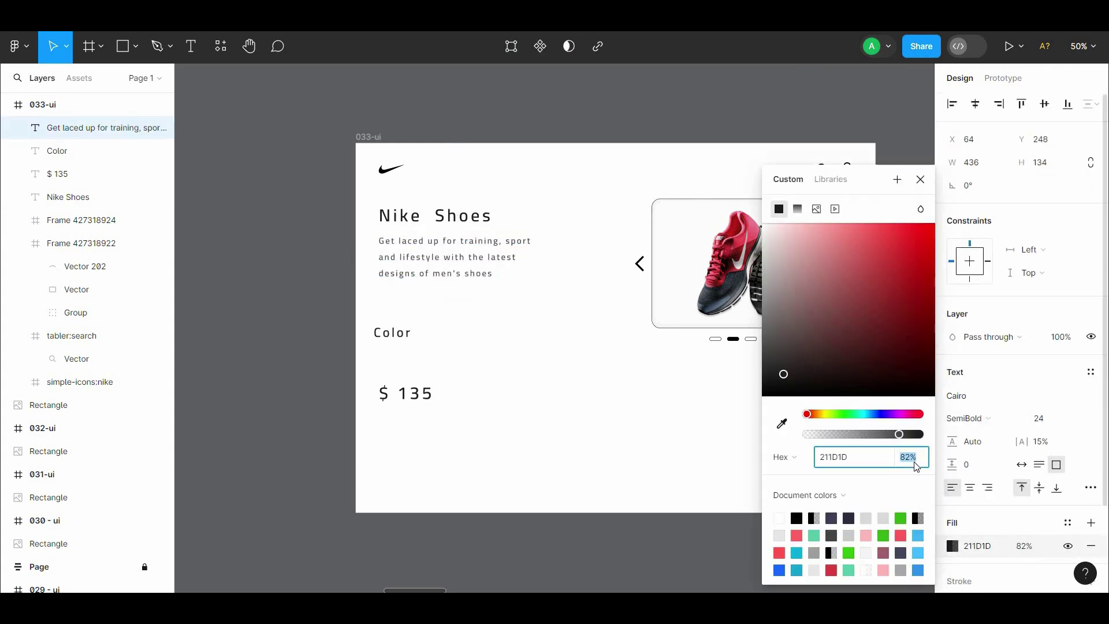
{"action": "type", "text": "75"}
{"action": "left_click", "coordinate": [635, 116]}
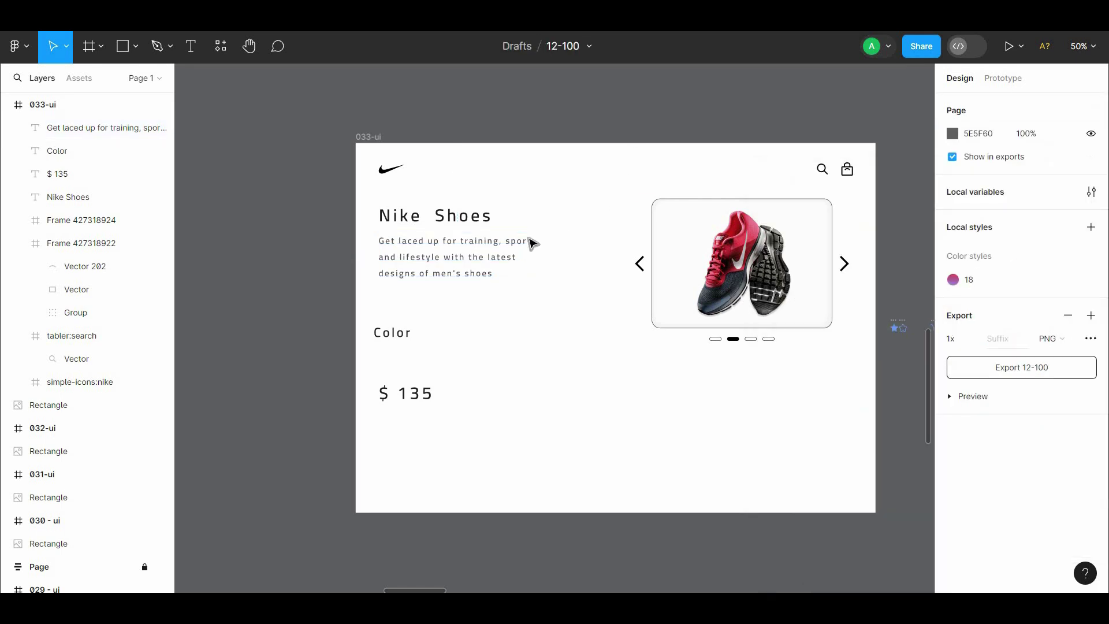
- Nudge the description up so that its box sits directly beneath the Nike Shoes heading
{"action": "left_click", "coordinate": [530, 241]}
{"action": "key", "text": "shift+Up"}
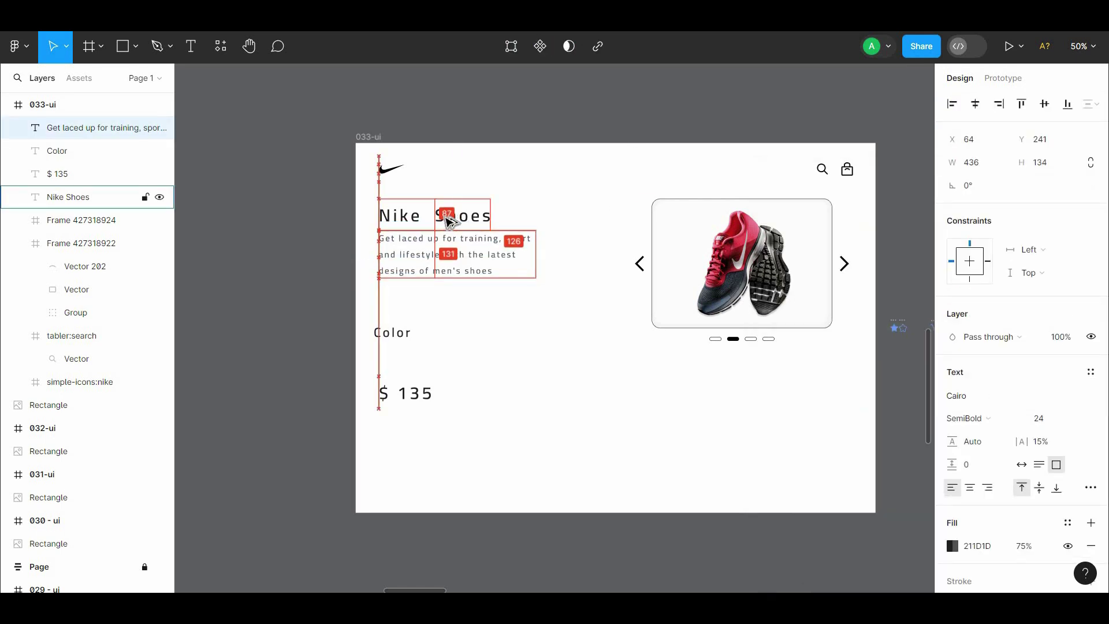
{"action": "key", "text": "Down"}
{"action": "key", "text": "Down"}
{"action": "key", "text": "Down"}
{"action": "left_click", "coordinate": [466, 313]}
{"action": "left_click_drag", "start_coordinate": [467, 311], "coordinate": [468, 306]}
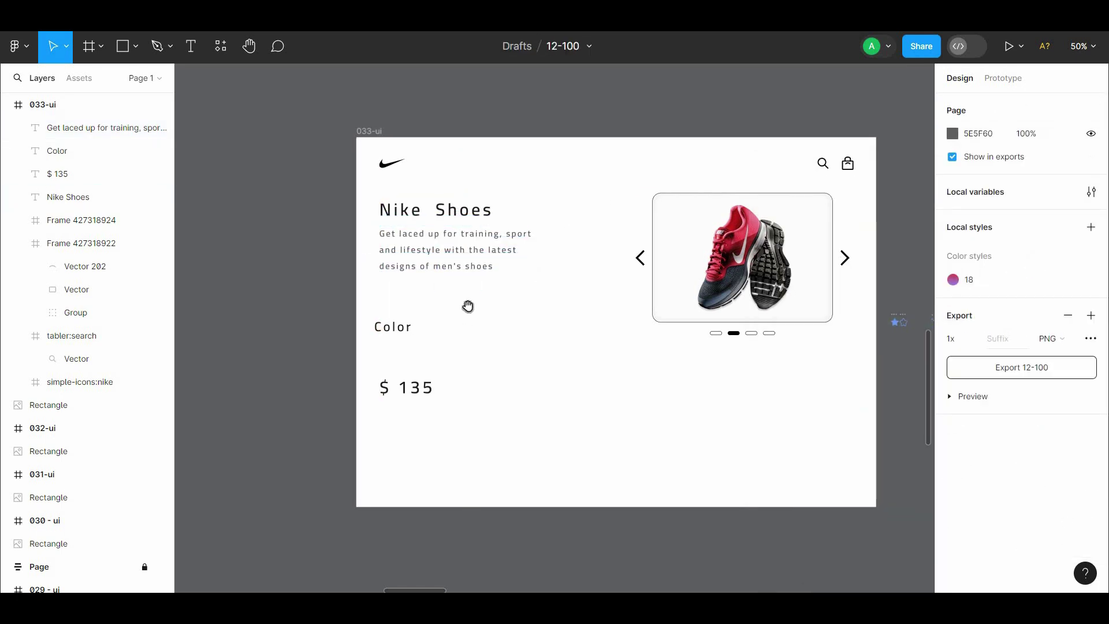
- Left-align the Color label with the description at X 64 and place it 24 px below, at Y 402
{"action": "left_click_drag", "start_coordinate": [400, 324], "coordinate": [411, 297]}
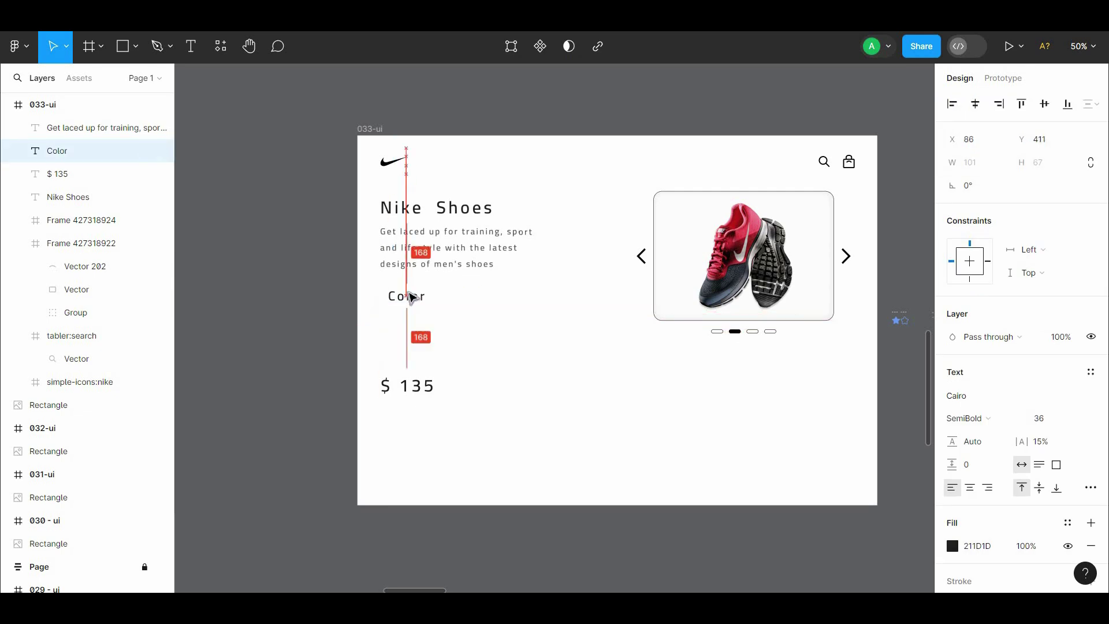
{"action": "key", "text": "shift+Up"}
{"action": "key", "text": "Down"}
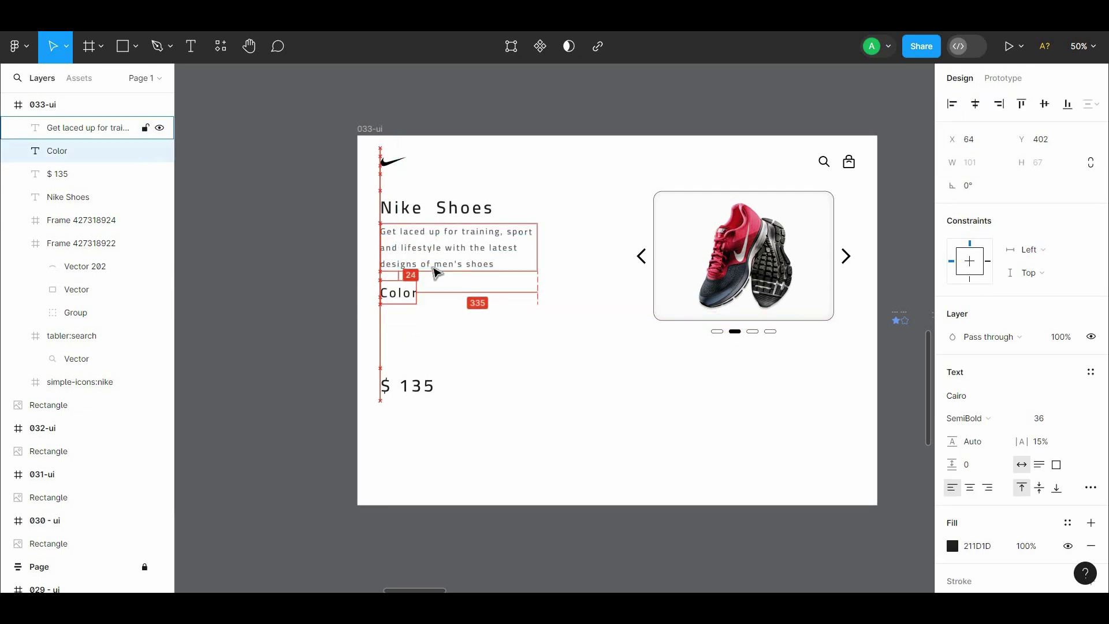
- Move the Color label down to free space and place the $ 135 price beneath the description at Y 392
{"action": "left_click", "coordinate": [432, 339]}
{"action": "key", "text": "ctrl+plus"}
{"action": "left_click_drag", "start_coordinate": [444, 297], "coordinate": [667, 309]}
{"action": "left_click_drag", "start_coordinate": [496, 277], "coordinate": [494, 543]}
{"action": "left_click_drag", "start_coordinate": [490, 456], "coordinate": [508, 279]}
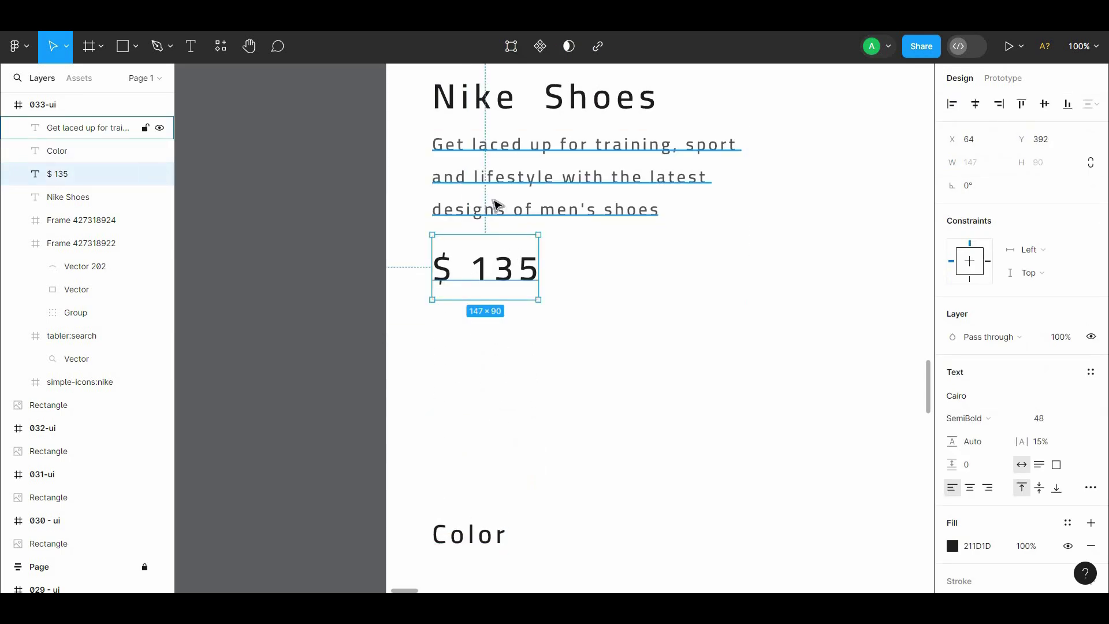
- Widen the gap between the description and the price slightly, and place the Color label beneath the price at Y 516
{"action": "left_click", "coordinate": [497, 206], "text": "shift"}
{"action": "left_click", "coordinate": [546, 92], "text": "shift"}
{"action": "left_click", "coordinate": [666, 351]}
{"action": "left_click_drag", "start_coordinate": [666, 351], "coordinate": [667, 320]}
{"action": "left_click", "coordinate": [508, 236]}
{"action": "key", "text": "alt"}
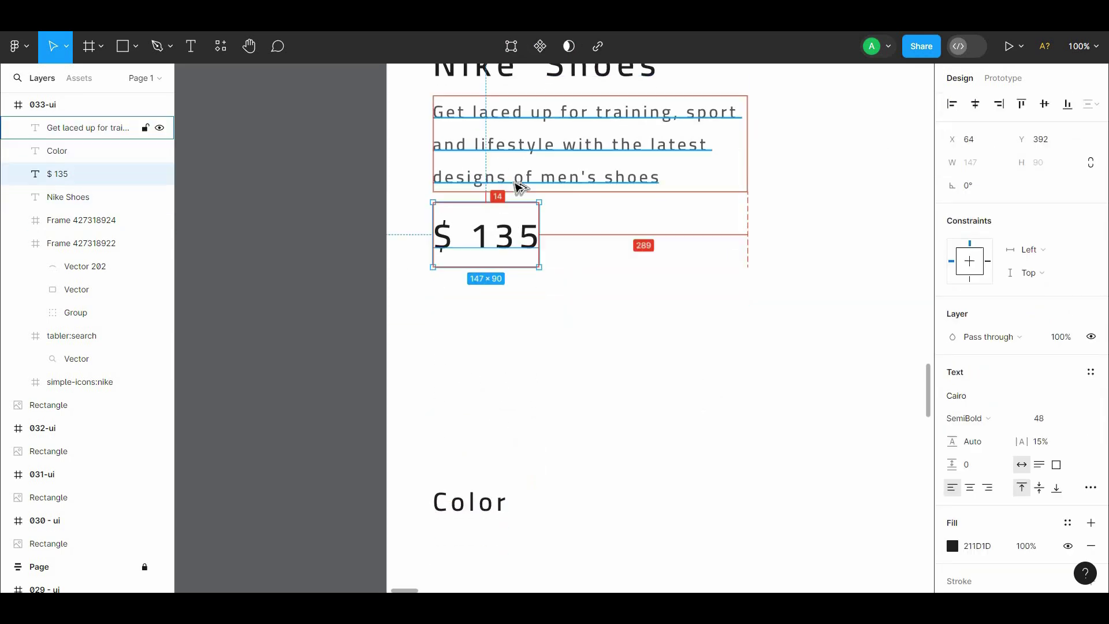
{"action": "left_click", "coordinate": [539, 314]}
{"action": "left_click_drag", "start_coordinate": [494, 520], "coordinate": [495, 332]}
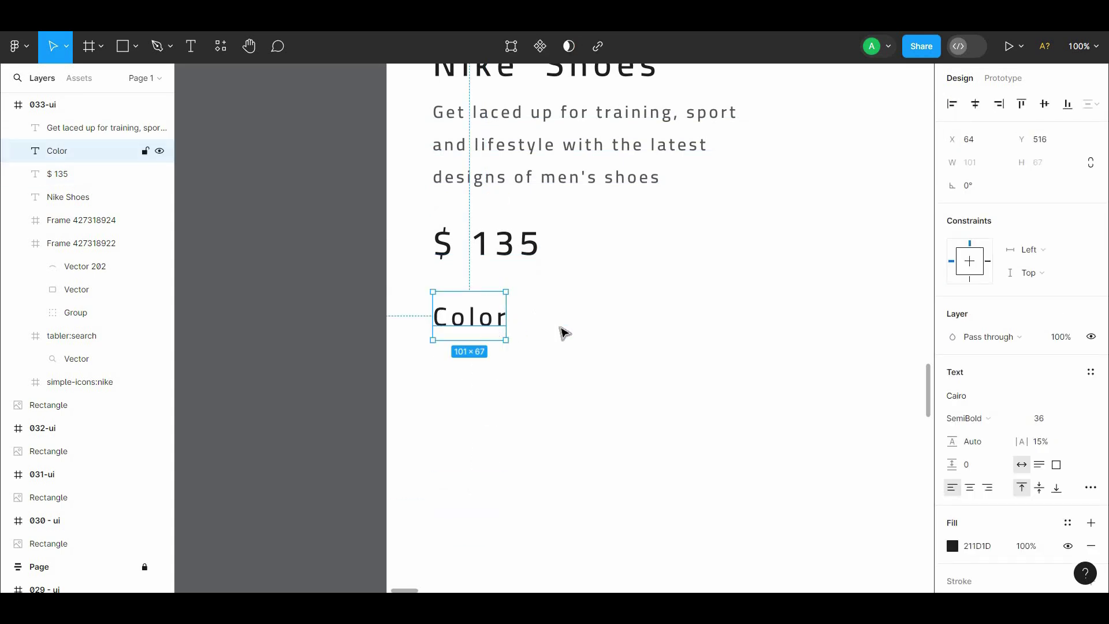
{"action": "left_click", "coordinate": [564, 329]}
- Draw a 56 × 56 circle below the Color label and line up its left edge with the label
{"action": "left_click", "coordinate": [137, 45]}
{"action": "left_click", "coordinate": [134, 135]}
{"action": "left_click_drag", "start_coordinate": [512, 390], "coordinate": [532, 411]}
{"action": "left_click_drag", "start_coordinate": [497, 394], "coordinate": [455, 393]}
{"action": "left_click", "coordinate": [519, 369]}
{"action": "left_click_drag", "start_coordinate": [520, 369], "coordinate": [510, 334]}
- Duplicate the circle into a horizontal row of four swatches spaced 24 px apart
{"action": "left_click", "coordinate": [450, 369]}
{"action": "left_click_drag", "start_coordinate": [494, 376], "coordinate": [505, 375]}
{"action": "left_click", "coordinate": [451, 365], "text": "shift"}
{"action": "left_click_drag", "start_coordinate": [610, 364], "coordinate": [617, 365]}
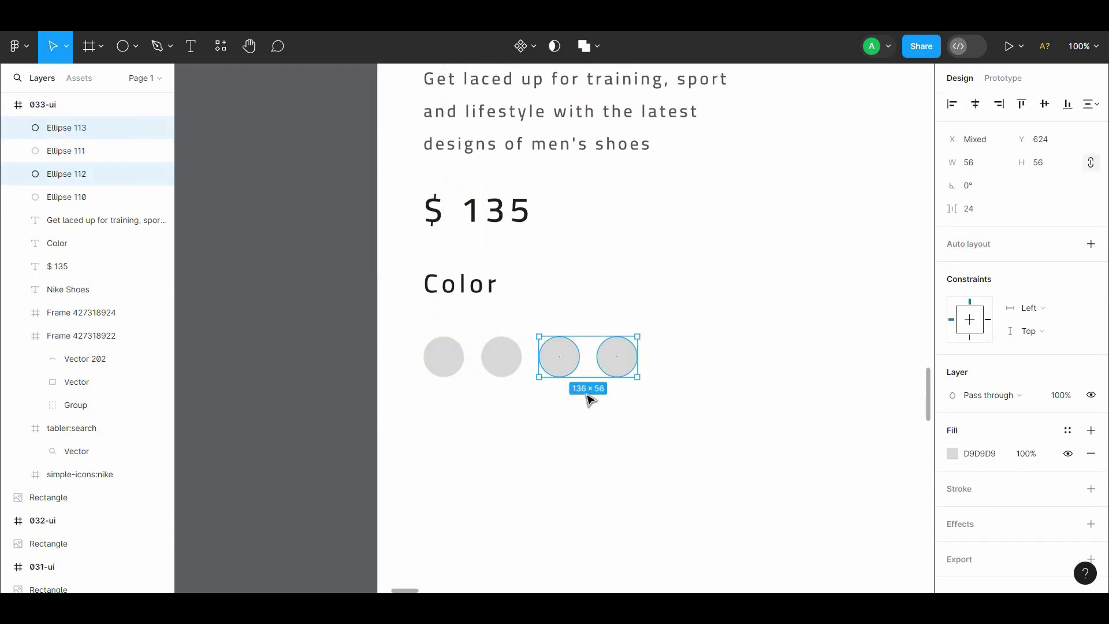
- Fill the third swatch circle with a strong dark red
{"action": "left_click", "coordinate": [562, 362]}
{"action": "left_click", "coordinate": [951, 397]}
{"action": "left_click", "coordinate": [926, 254]}
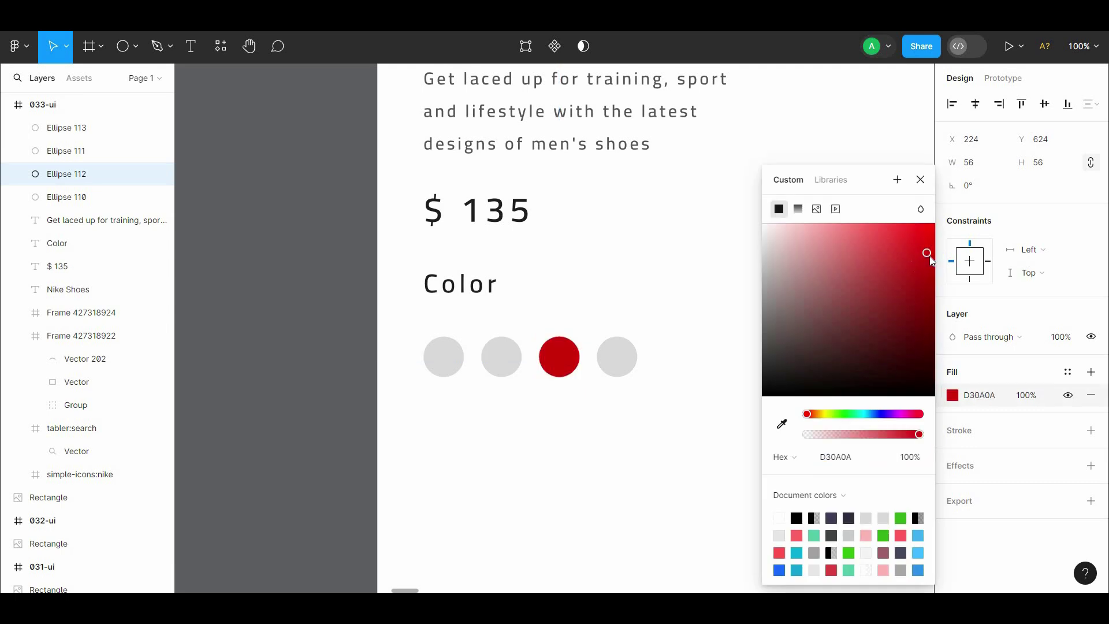
{"action": "left_click", "coordinate": [675, 361]}
- Shrink the third swatch circle to 42 × 42 and surround it with an unfilled 56 × 56 ring with a 1 px inside stroke
{"action": "left_click", "coordinate": [573, 363]}
{"action": "mouse_move", "coordinate": [579, 377]}
{"action": "left_mouse_down"}
{"action": "mouse_move", "coordinate": [670, 366]}
{"action": "mouse_move", "coordinate": [561, 364]}
{"action": "left_mouse_up"}
{"action": "left_click", "coordinate": [579, 393]}
{"action": "left_click", "coordinate": [123, 45]}
{"action": "left_click", "coordinate": [712, 338]}
{"action": "key", "text": "Delete"}
{"action": "left_click", "coordinate": [1089, 431]}
{"action": "left_click", "coordinate": [1090, 395]}
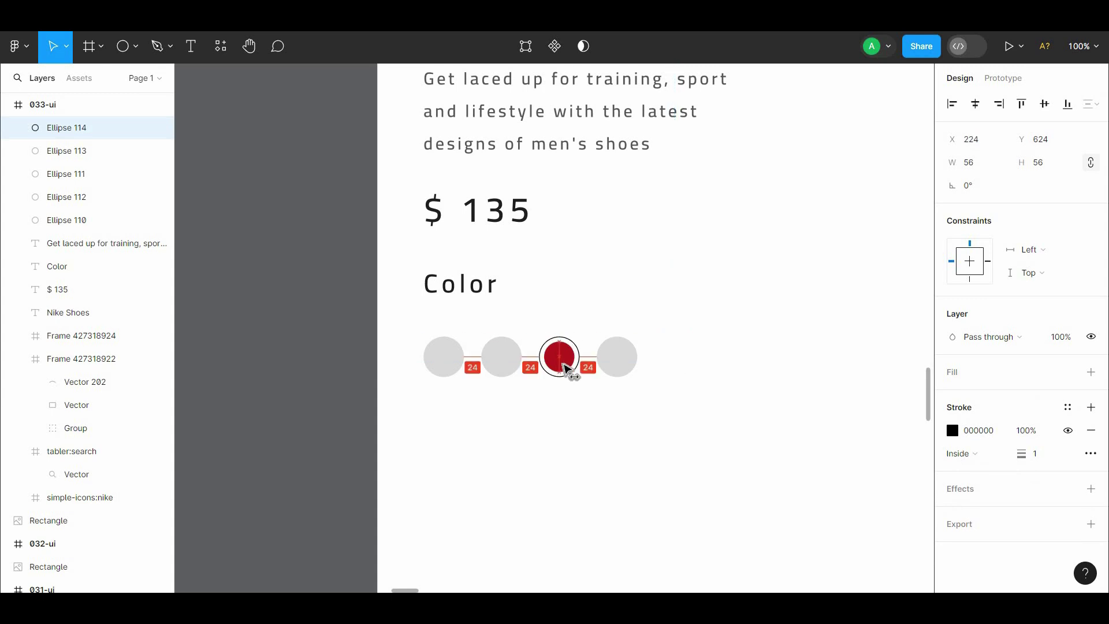
- Match the ring's stroke color to the inner circle by sampling its red BA1C1C
{"action": "left_click", "coordinate": [952, 430]}
{"action": "left_click", "coordinate": [782, 425]}
{"action": "left_click", "coordinate": [563, 345]}
{"action": "left_click", "coordinate": [666, 464]}
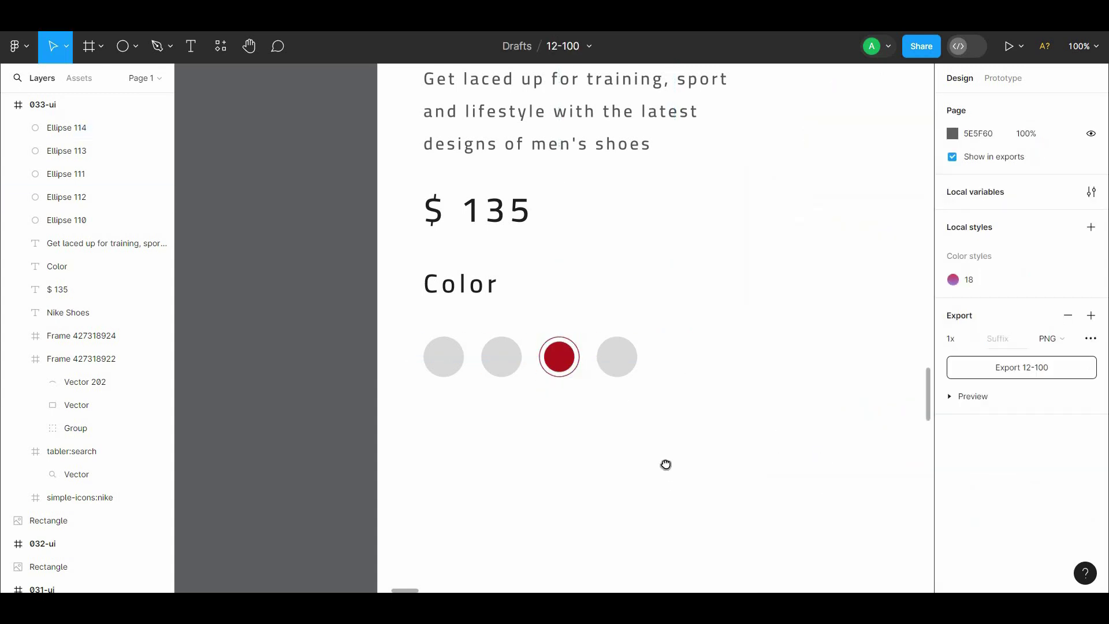
- Change the stroke of the ring around the third swatch to dark blue 223F75
{"action": "left_click_drag", "start_coordinate": [666, 465], "coordinate": [664, 448]}
{"action": "key", "text": "ctrl+minus"}
{"action": "left_click_drag", "start_coordinate": [481, 399], "coordinate": [324, 443]}
{"action": "left_click", "coordinate": [403, 388]}
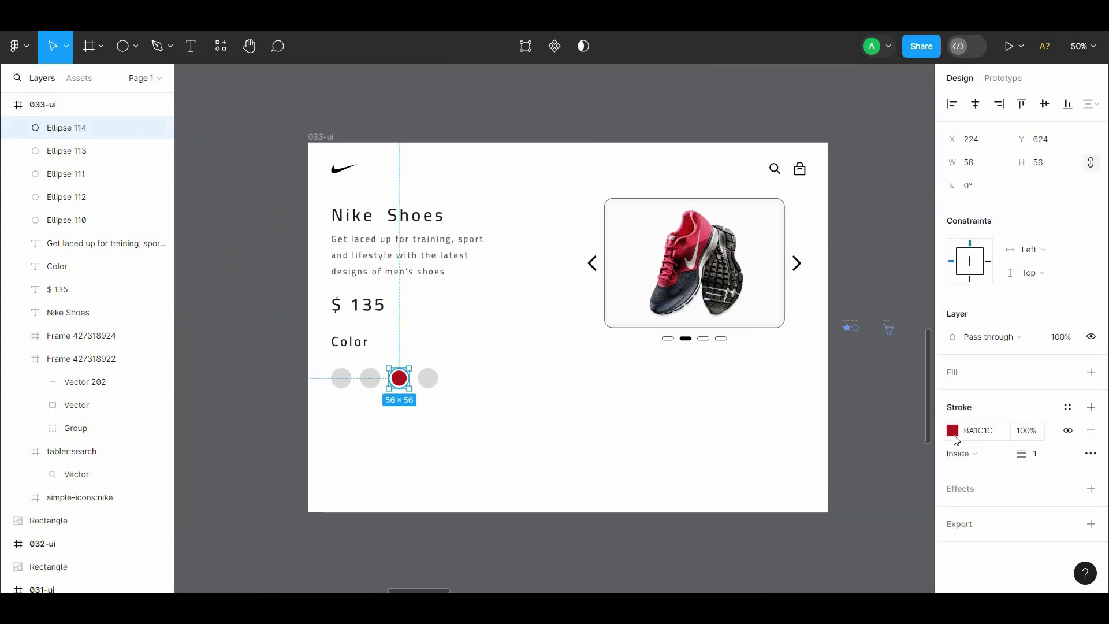
{"action": "left_click", "coordinate": [953, 433]}
{"action": "left_click", "coordinate": [783, 570]}
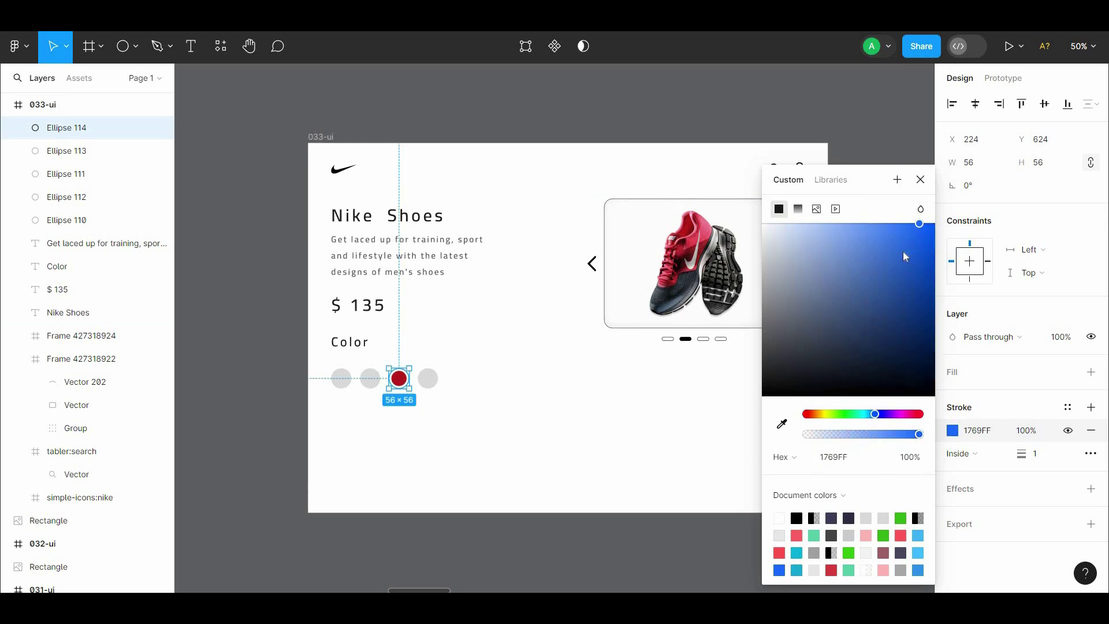
{"action": "left_click_drag", "start_coordinate": [903, 256], "coordinate": [886, 280]}
{"action": "left_click_drag", "start_coordinate": [885, 321], "coordinate": [884, 318]}
{"action": "left_click", "coordinate": [400, 403]}
- Sample the red of the shoe image for the third swatch's inner circle, arriving at fill C02426
{"action": "left_click_drag", "start_coordinate": [401, 404], "coordinate": [398, 370]}
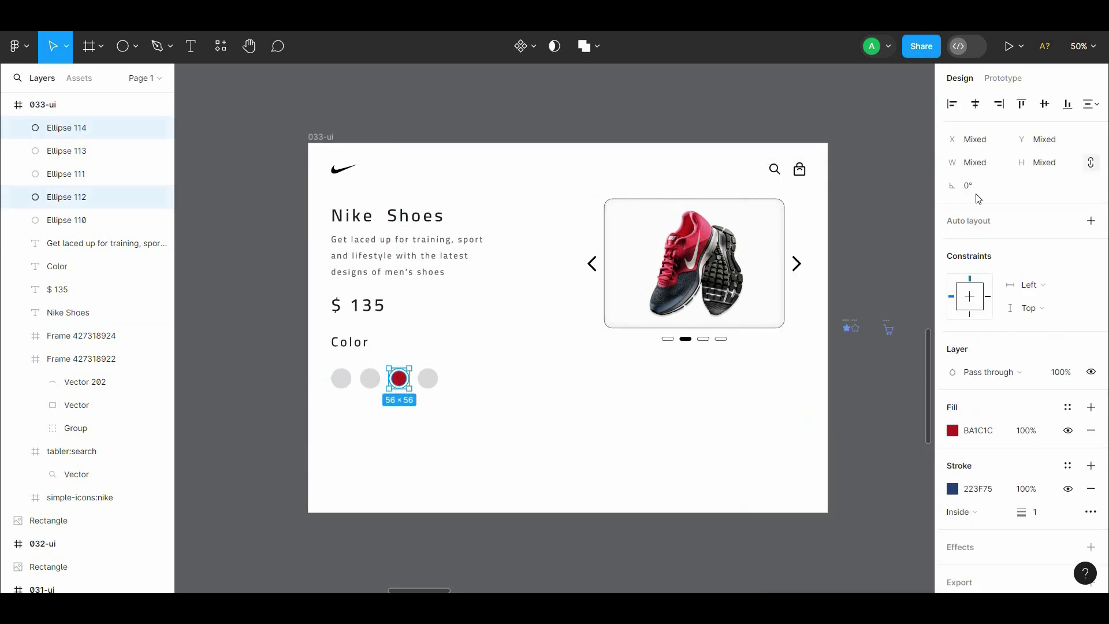
{"action": "left_click", "coordinate": [401, 396]}
{"action": "left_click", "coordinate": [399, 379]}
{"action": "key", "text": "i"}
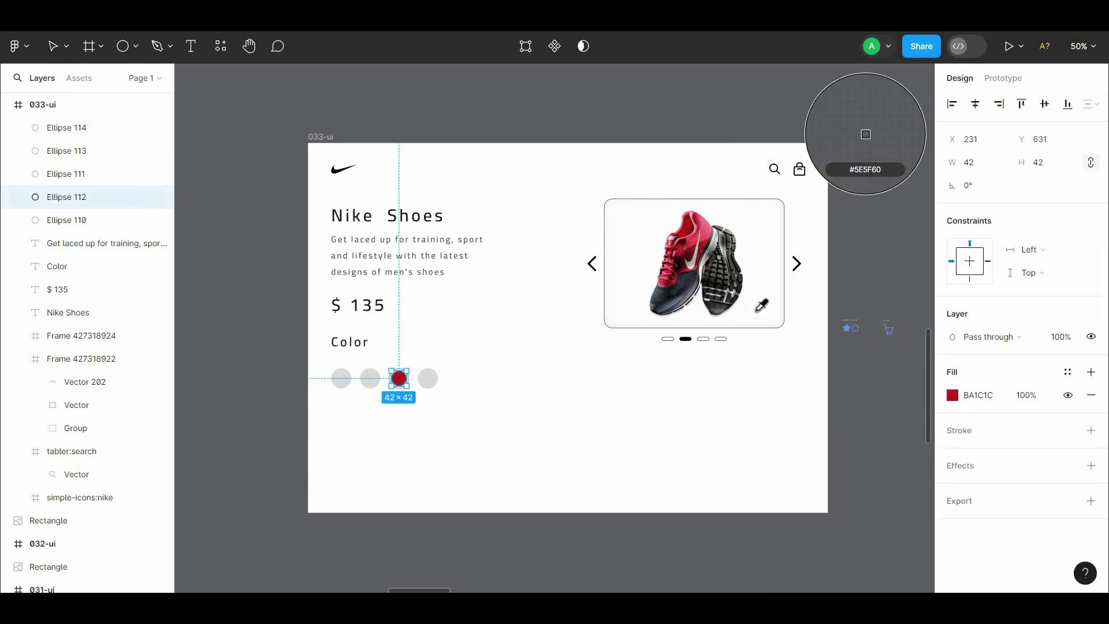
{"action": "left_click", "coordinate": [695, 236]}
{"action": "left_click", "coordinate": [655, 437]}
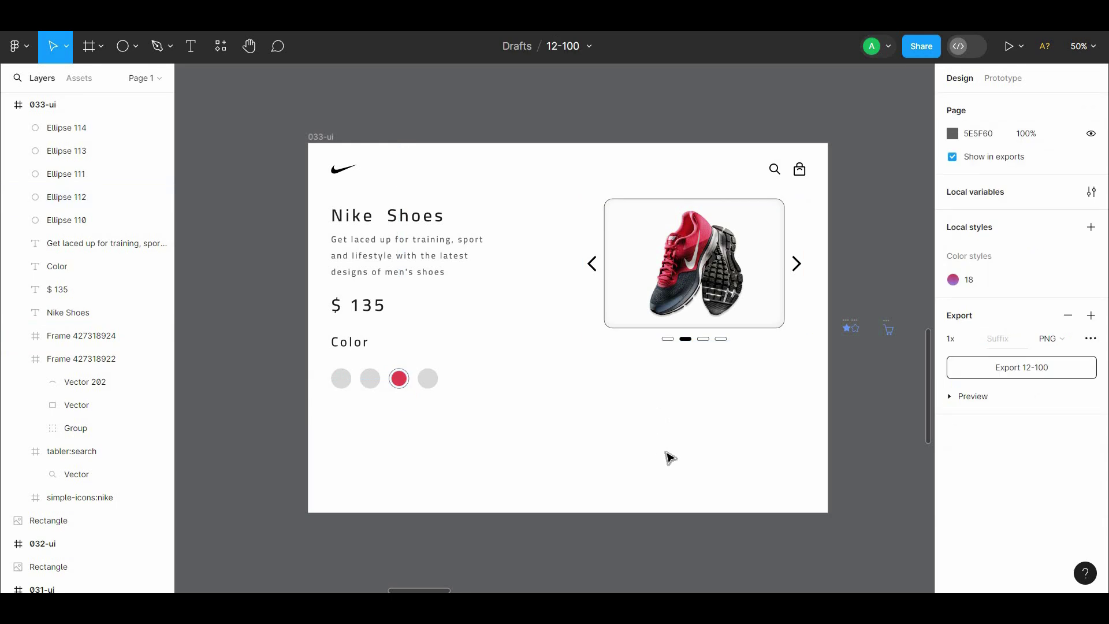
{"action": "key", "text": "ctrl+z"}
{"action": "key", "text": "i"}
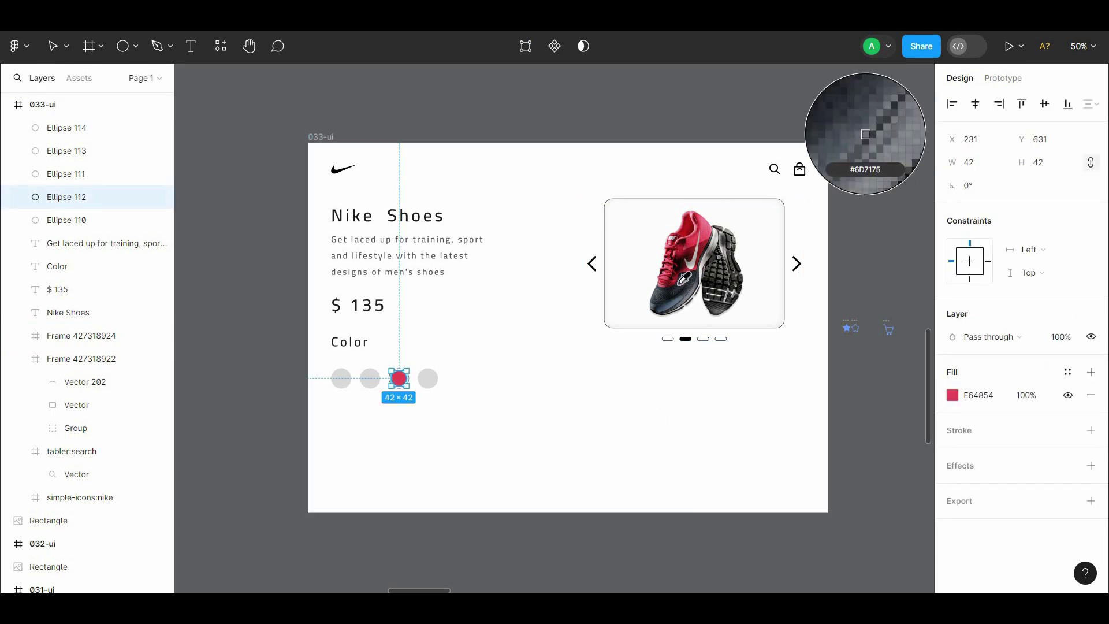
{"action": "left_click", "coordinate": [673, 248]}
{"action": "left_click", "coordinate": [952, 395]}
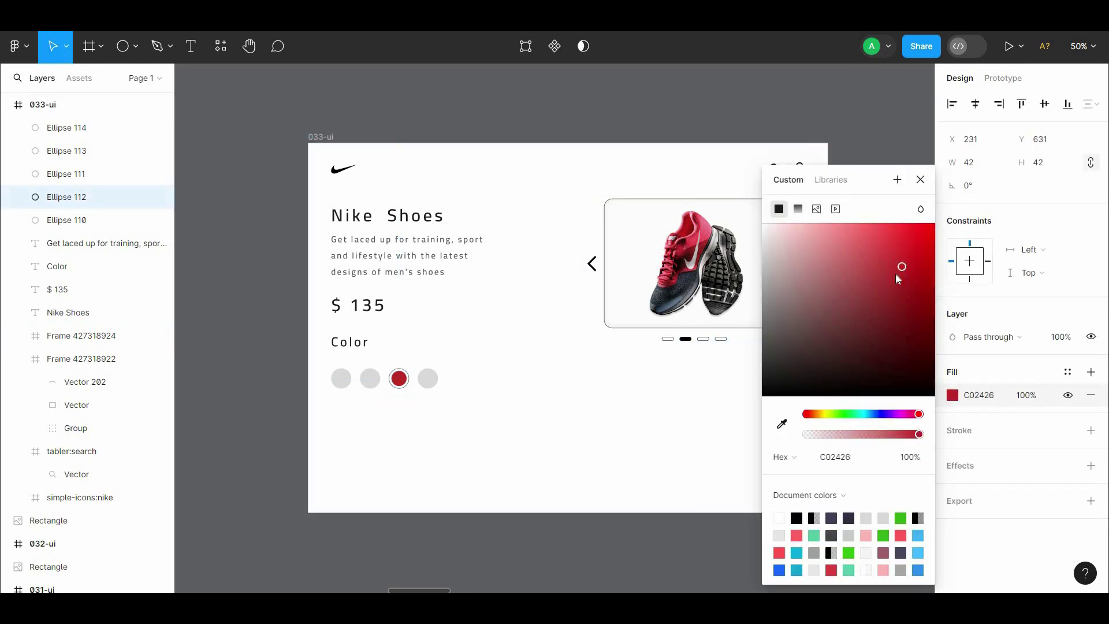
{"action": "left_click", "coordinate": [591, 433]}
- Fill the fourth swatch circle with black 000000
{"action": "left_click", "coordinate": [427, 379]}
{"action": "left_click", "coordinate": [952, 395]}
{"action": "left_click", "coordinate": [796, 518]}
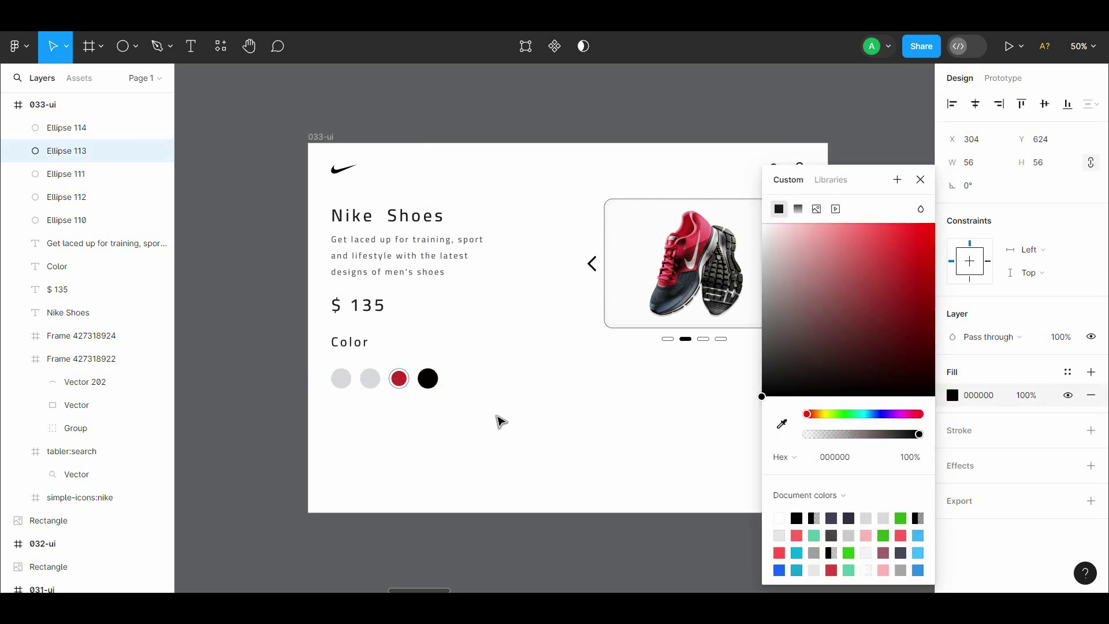
{"action": "left_click", "coordinate": [497, 421]}
- Fill the second swatch circle with a bright purple-magenta color
{"action": "left_click", "coordinate": [369, 378]}
{"action": "left_click", "coordinate": [952, 395]}
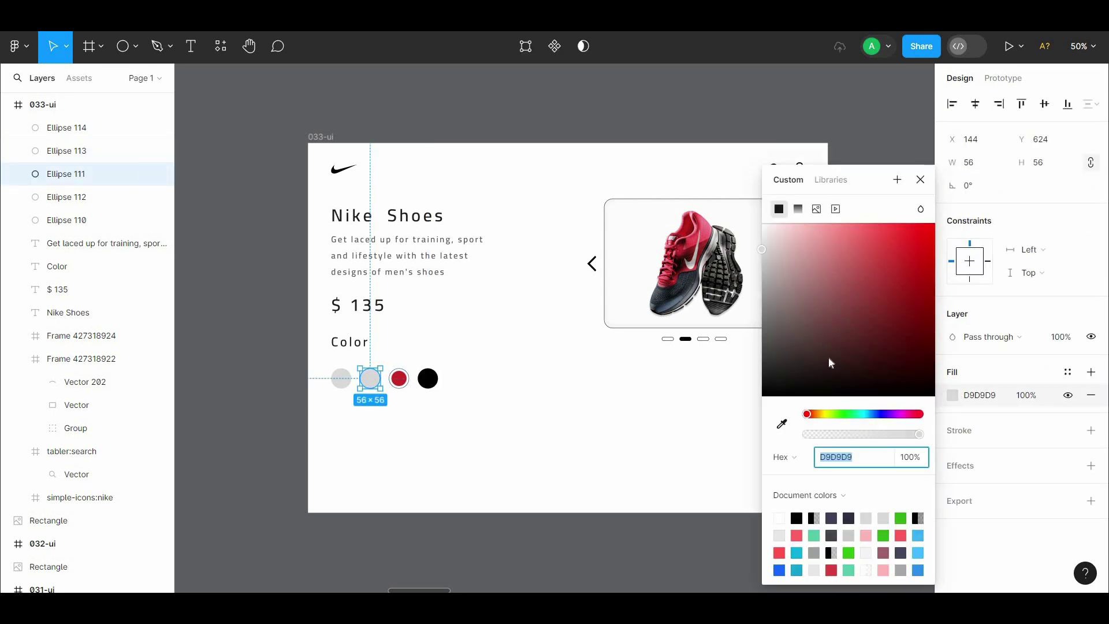
{"action": "left_click", "coordinate": [860, 303]}
{"action": "left_click", "coordinate": [824, 415]}
{"action": "left_click", "coordinate": [901, 260]}
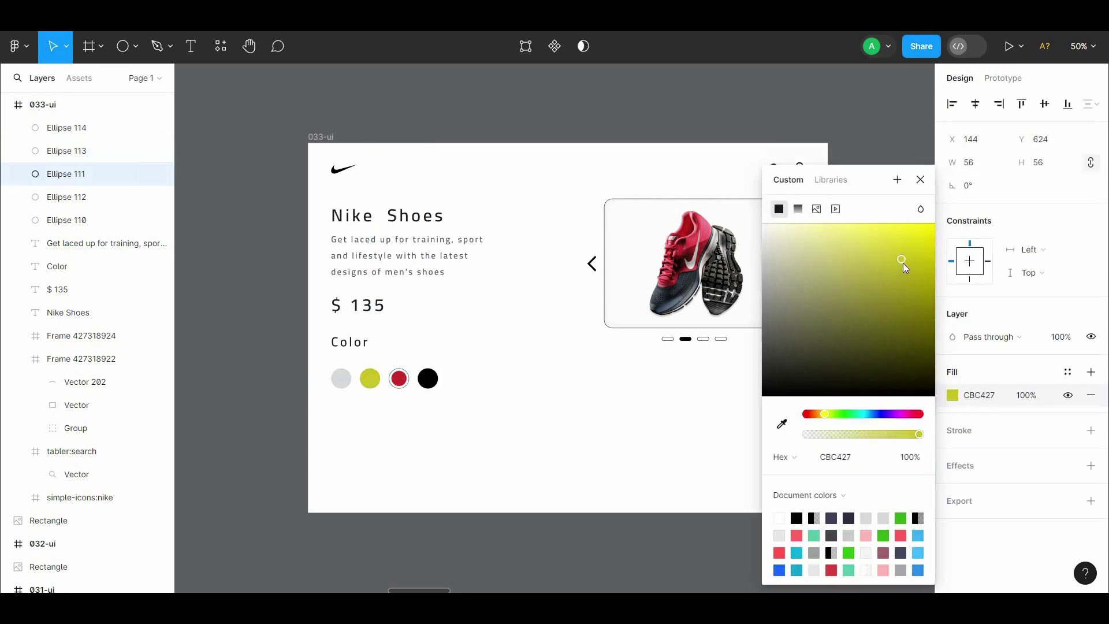
{"action": "left_click_drag", "start_coordinate": [899, 418], "coordinate": [913, 418]}
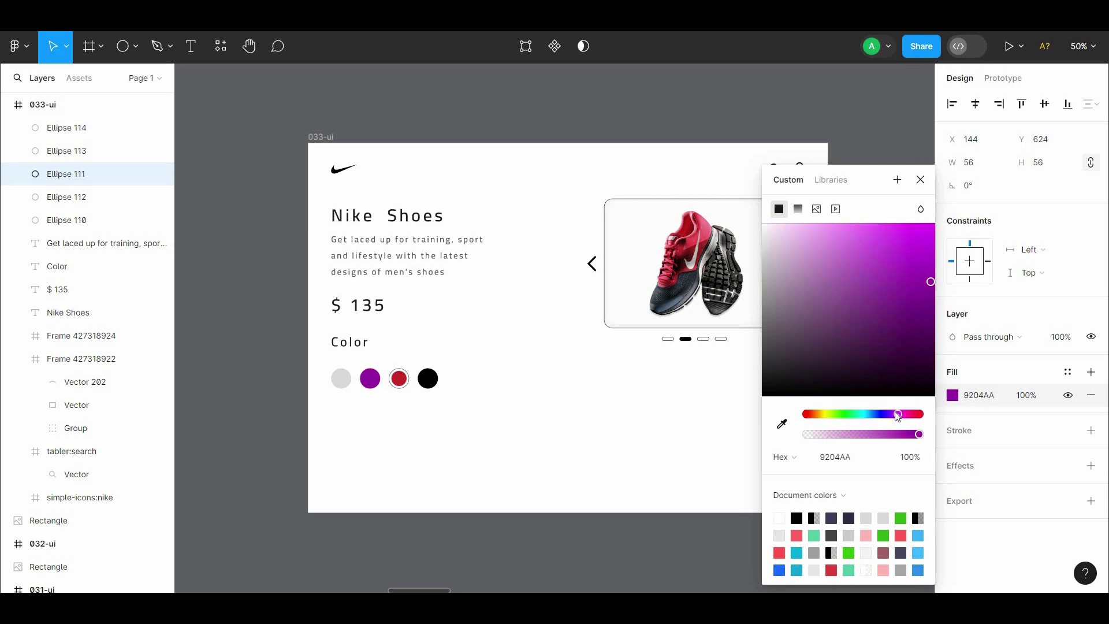
{"action": "left_click", "coordinate": [911, 246]}
{"action": "left_click", "coordinate": [531, 395]}
- Fill the first swatch circle with a light orange color
{"action": "left_click", "coordinate": [341, 378]}
{"action": "left_click", "coordinate": [952, 395]}
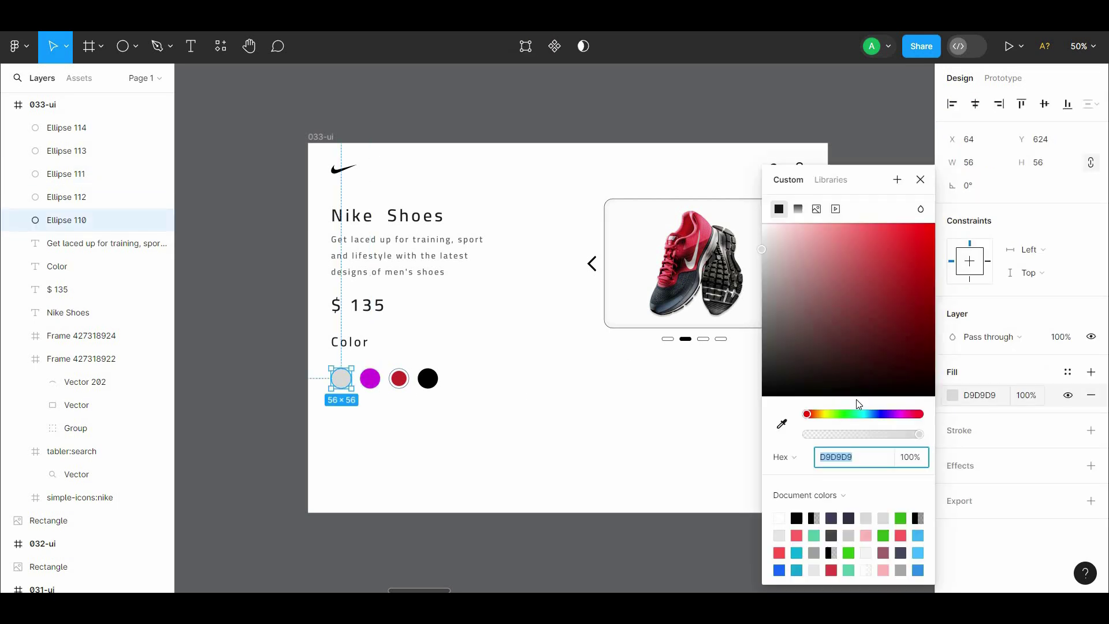
{"action": "left_click", "coordinate": [813, 414]}
{"action": "left_click", "coordinate": [821, 415]}
{"action": "left_click", "coordinate": [879, 304]}
{"action": "left_click", "coordinate": [577, 450]}
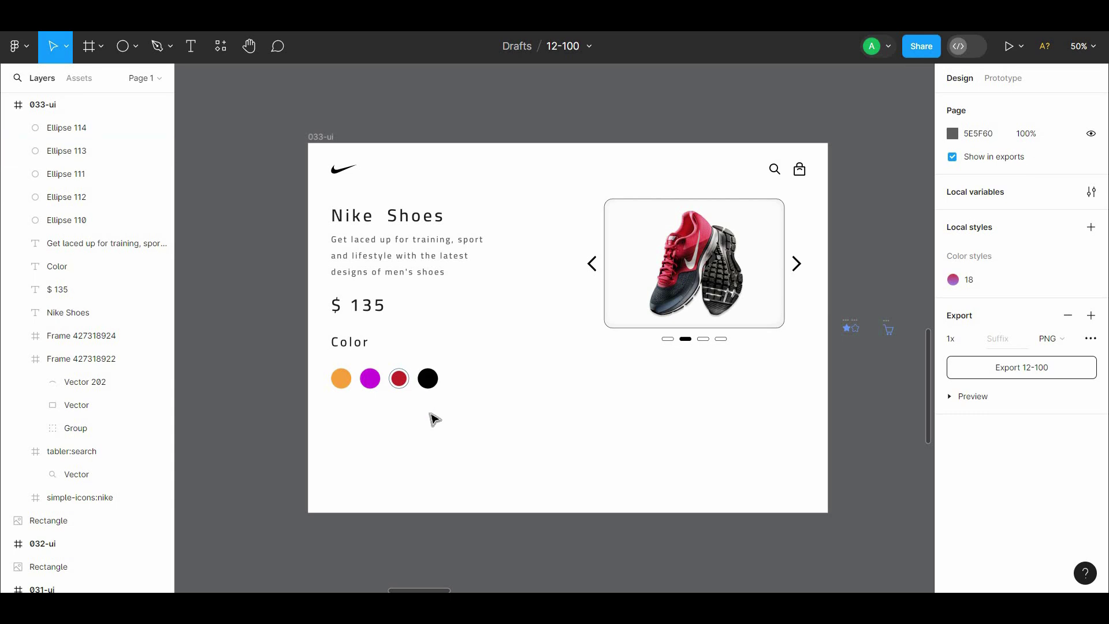
- Change the effect on the third swatch's inner red circle from drop shadow to layer blur
{"action": "left_click", "coordinate": [399, 380]}
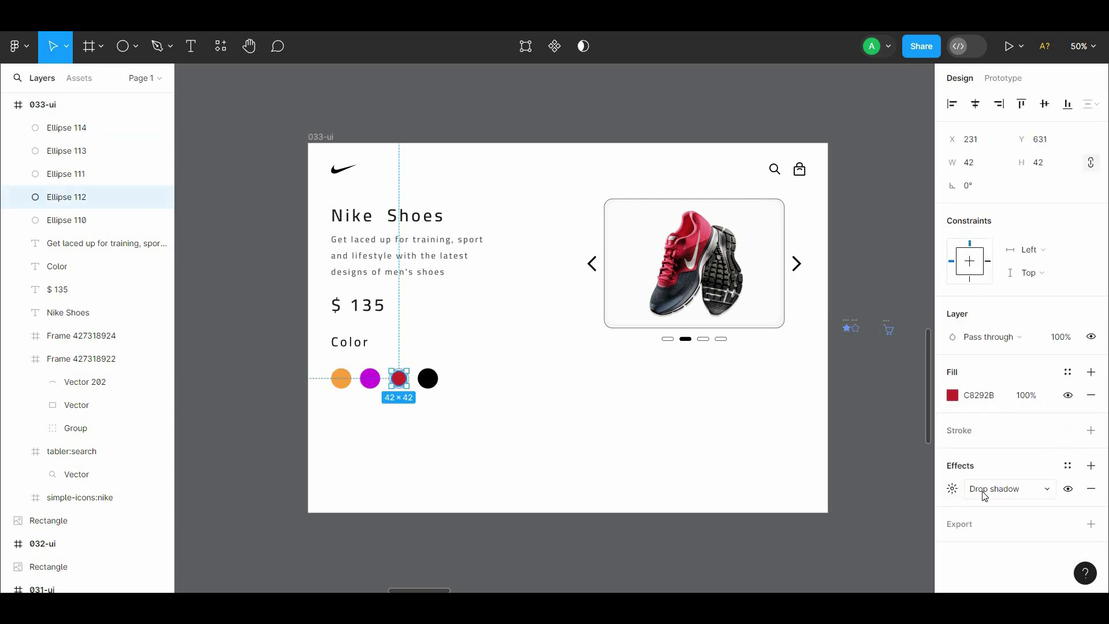
{"action": "left_click", "coordinate": [985, 497]}
{"action": "left_click", "coordinate": [999, 507]}
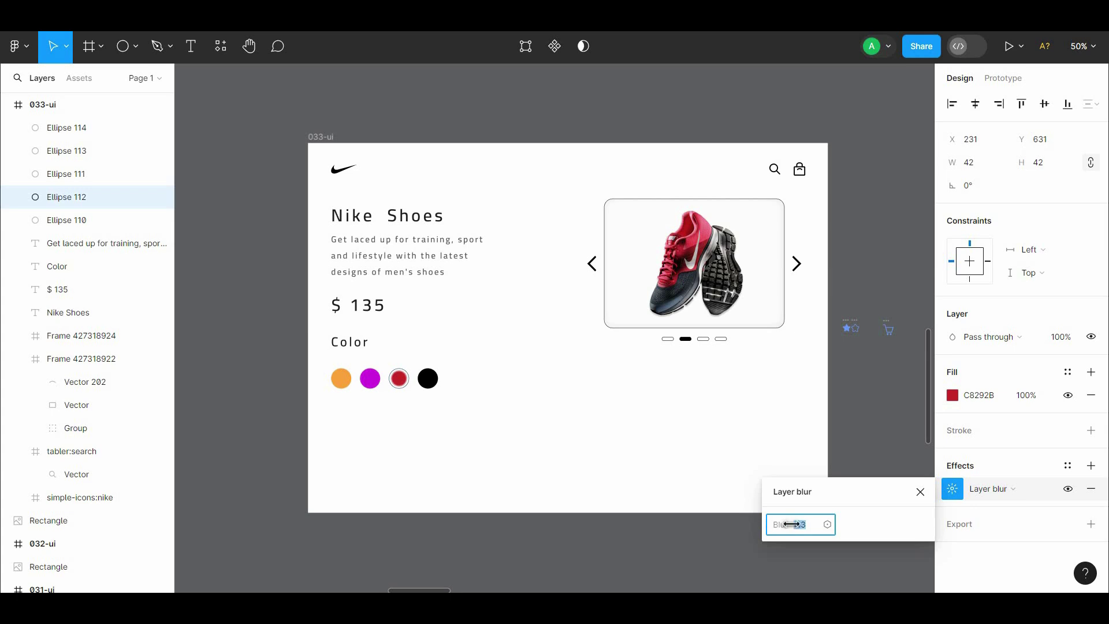
{"action": "left_click", "coordinate": [404, 422]}
- Recolor the stroke of the ring around the third swatch to black 000000 by sampling the fourth swatch
{"action": "left_click", "coordinate": [399, 379]}
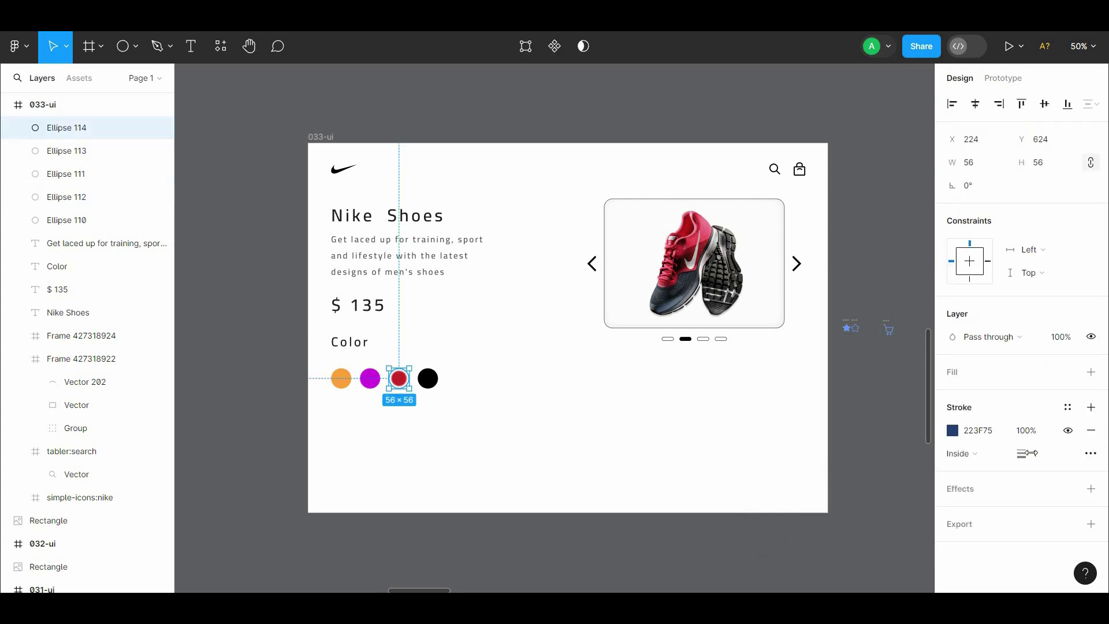
{"action": "left_click", "coordinate": [746, 466]}
{"action": "left_click_drag", "start_coordinate": [746, 467], "coordinate": [770, 480]}
{"action": "left_click", "coordinate": [423, 401]}
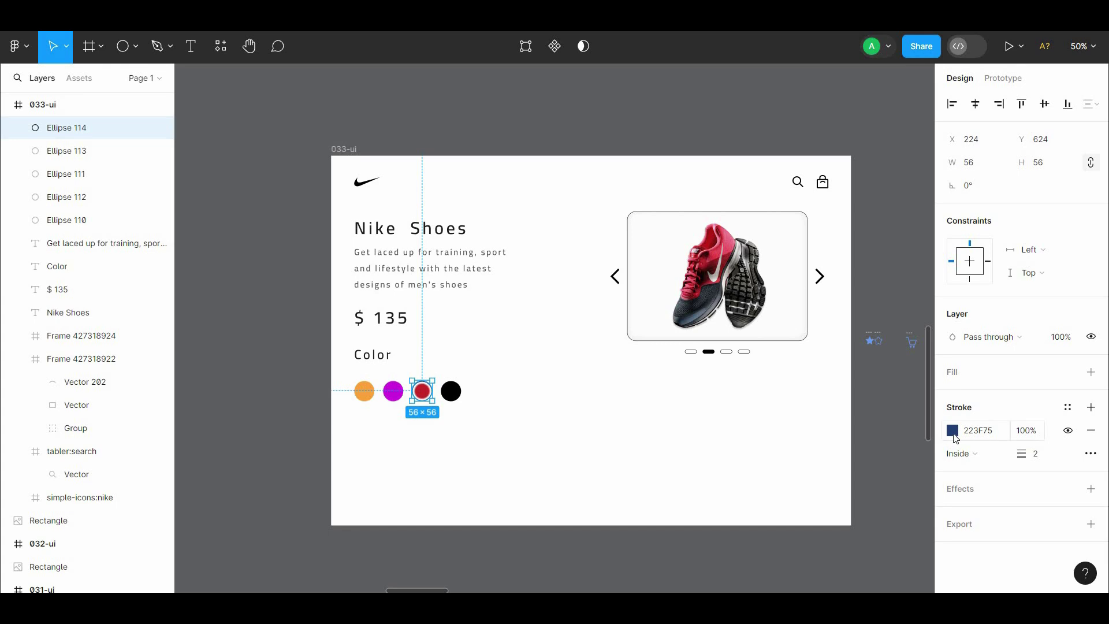
{"action": "key", "text": "i"}
{"action": "left_click", "coordinate": [451, 392]}
{"action": "left_click", "coordinate": [449, 437]}
- Enlarge the ring around the third swatch from its center to about 60 × 60
{"action": "key", "text": "ctrl+plus"}
{"action": "left_click_drag", "start_coordinate": [564, 403], "coordinate": [709, 365]}
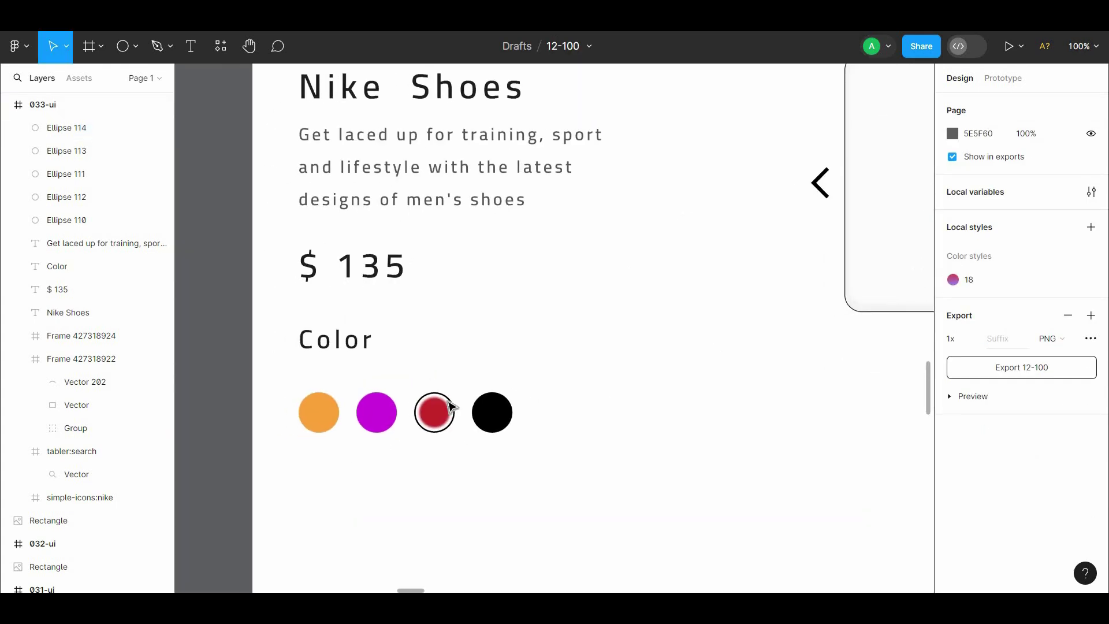
{"action": "left_click", "coordinate": [452, 406]}
{"action": "left_click", "coordinate": [451, 434]}
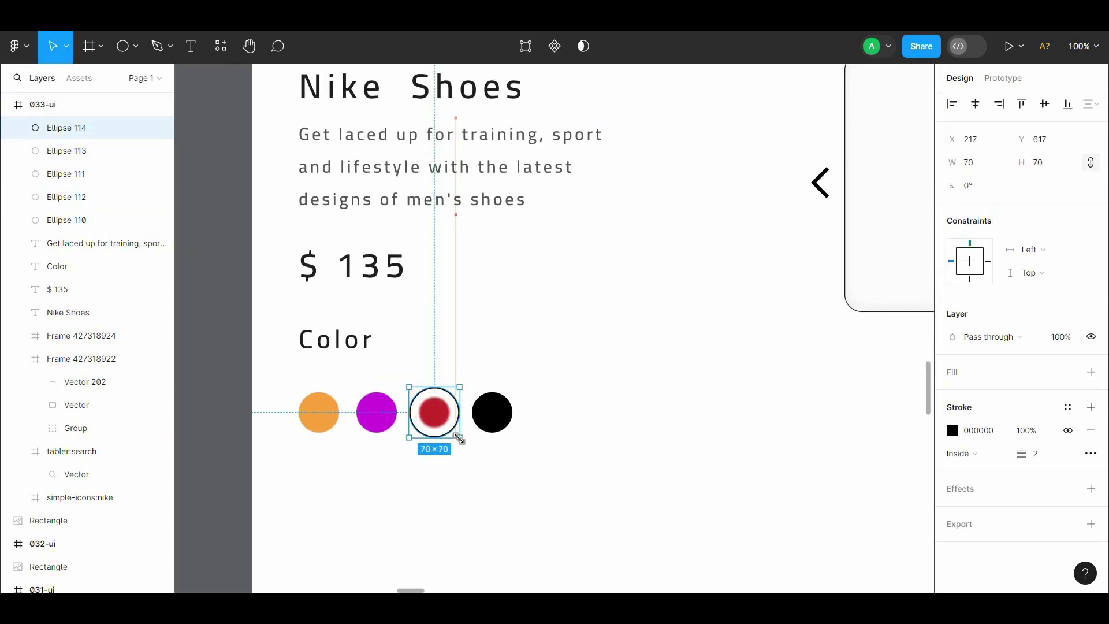
{"action": "key", "text": "Escape"}
- Align all the color swatches, including the ring, on their vertical centers
{"action": "left_click_drag", "start_coordinate": [476, 470], "coordinate": [490, 469]}
{"action": "left_click_drag", "start_coordinate": [557, 428], "coordinate": [283, 412]}
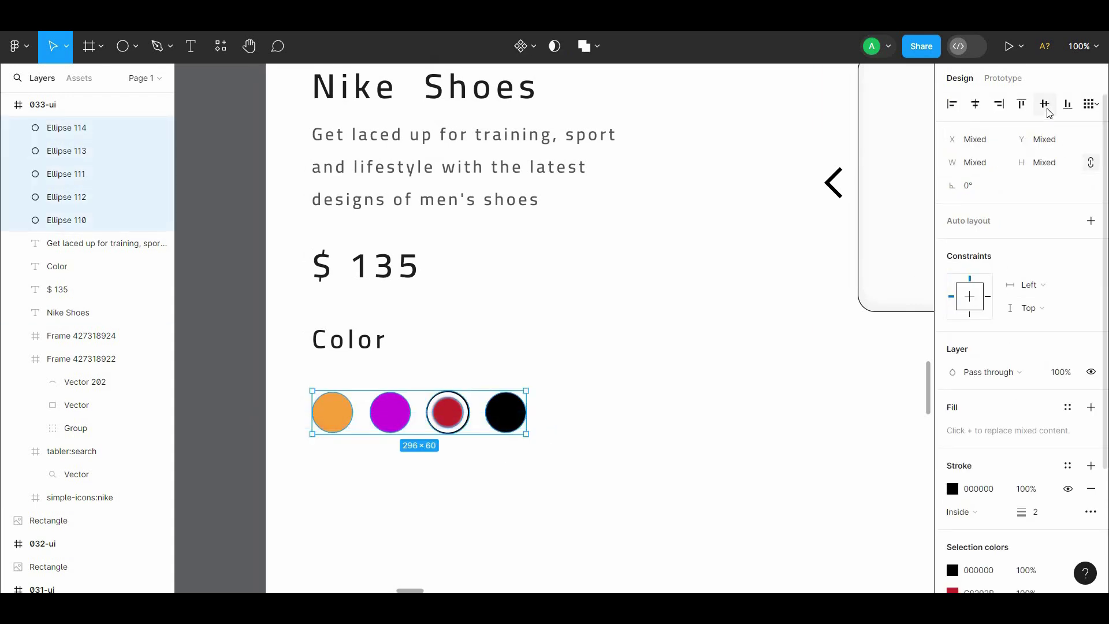
{"action": "left_click", "coordinate": [730, 453]}
- Set the font weight of the Color label and the Nike Shoes heading to Bold
{"action": "scroll", "coordinate": [578, 375], "scroll_direction": "down", "scroll_amount": 2}
{"action": "left_click", "coordinate": [396, 310]}
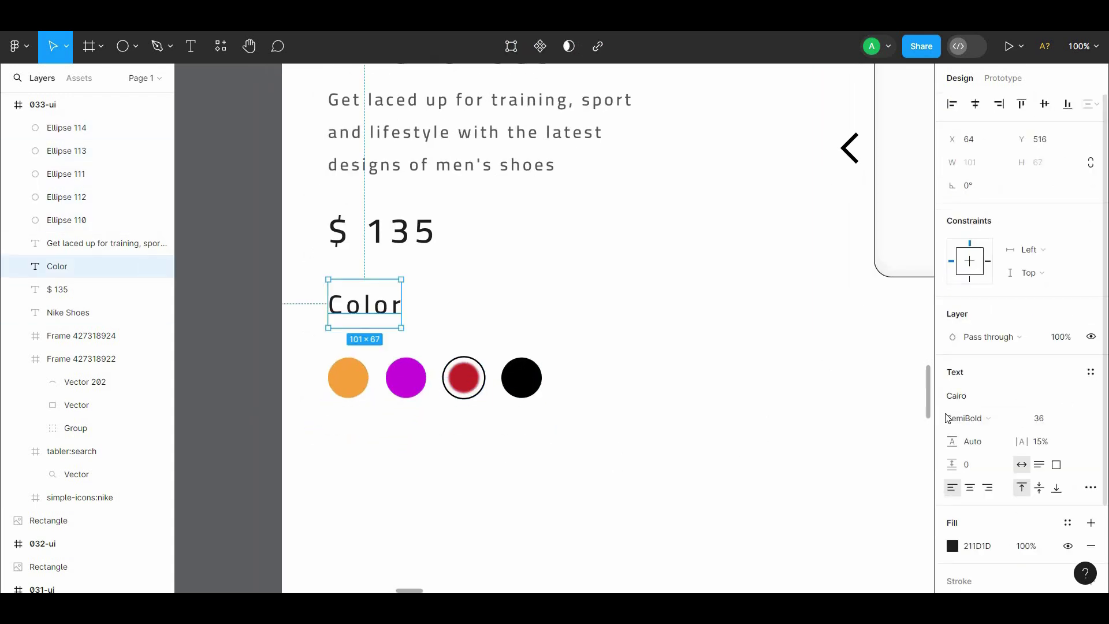
{"action": "left_click", "coordinate": [959, 418]}
{"action": "left_click", "coordinate": [962, 436]}
{"action": "scroll", "coordinate": [684, 316], "scroll_direction": "up", "scroll_amount": 3}
{"action": "left_click", "coordinate": [428, 247]}
{"action": "left_click", "coordinate": [959, 418]}
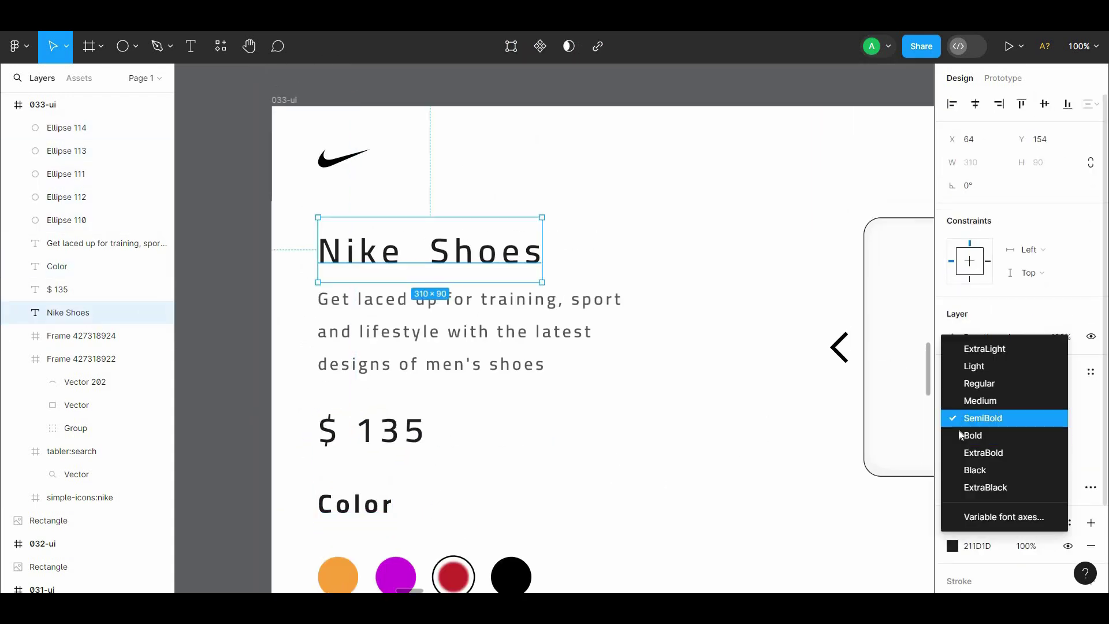
{"action": "left_click", "coordinate": [961, 436]}
{"action": "left_click", "coordinate": [638, 378]}
- Set the font weight of the $ 135 price text to Bold
{"action": "scroll", "coordinate": [639, 379], "scroll_direction": "down", "scroll_amount": 1}
{"action": "left_click", "coordinate": [381, 358]}
{"action": "left_click", "coordinate": [971, 418]}
{"action": "left_click", "coordinate": [972, 437]}
{"action": "left_click", "coordinate": [508, 385]}
{"action": "scroll", "coordinate": [436, 379], "scroll_direction": "down", "scroll_amount": 1}
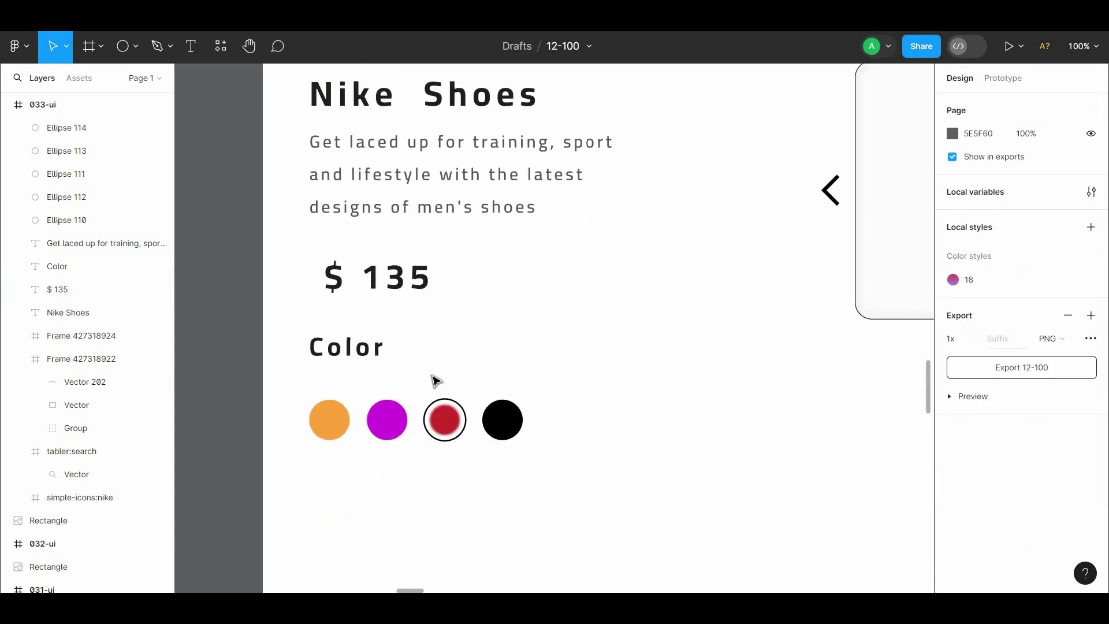
- Move the whole row of color swatches up closer to the Color label
{"action": "left_click", "coordinate": [373, 353]}
{"action": "left_click_drag", "start_coordinate": [634, 434], "coordinate": [334, 407]}
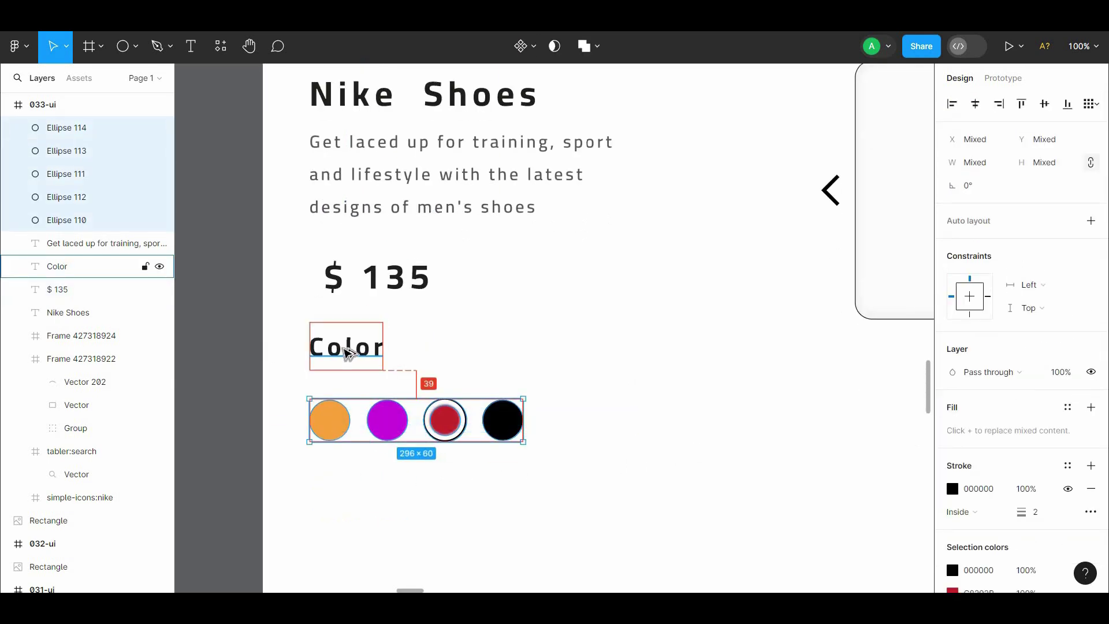
{"action": "key", "text": "shift+Up"}
{"action": "key", "text": "shift+Up"}
{"action": "key", "text": "shift+Up"}
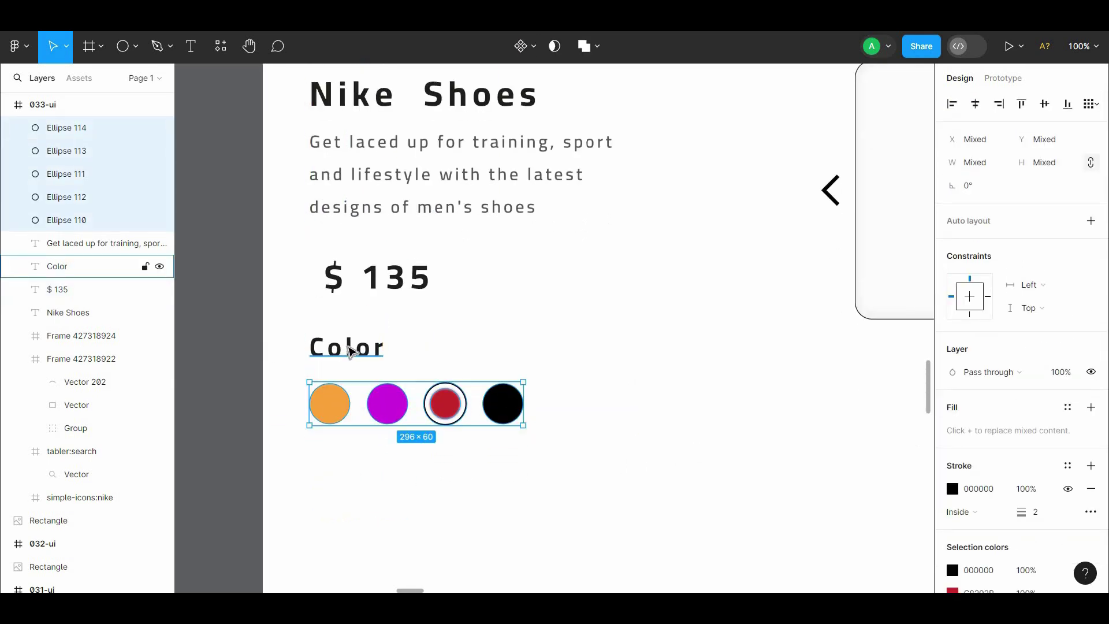
- Try converting the text and ring to outlines and grouping the Color label with the swatches
{"action": "left_click", "coordinate": [349, 350], "text": "shift"}
{"action": "right_click", "coordinate": [282, 369]}
{"action": "left_click", "coordinate": [352, 366]}
{"action": "right_click", "coordinate": [439, 374]}
{"action": "left_click", "coordinate": [430, 372]}
{"action": "mouse_move", "coordinate": [306, 415]}
{"action": "left_mouse_down"}
{"action": "mouse_move", "coordinate": [543, 359]}
{"action": "mouse_move", "coordinate": [432, 343]}
{"action": "left_mouse_up"}
{"action": "right_click", "coordinate": [420, 379]}
{"action": "left_click", "coordinate": [479, 314]}
{"action": "key", "text": "ctrl+minus"}
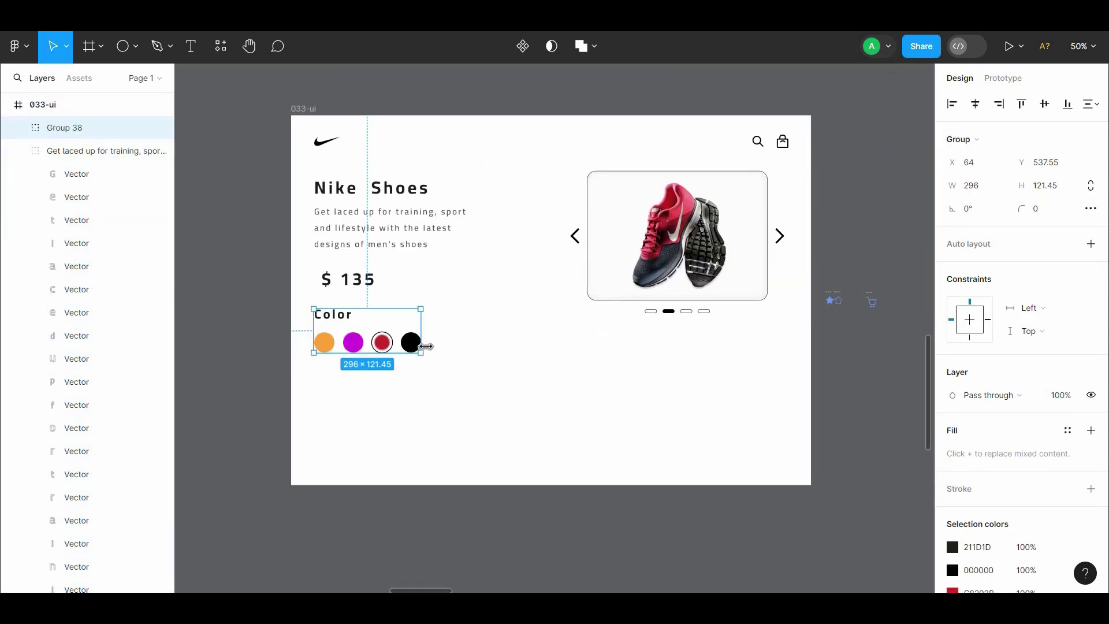
{"action": "left_click", "coordinate": [457, 330]}
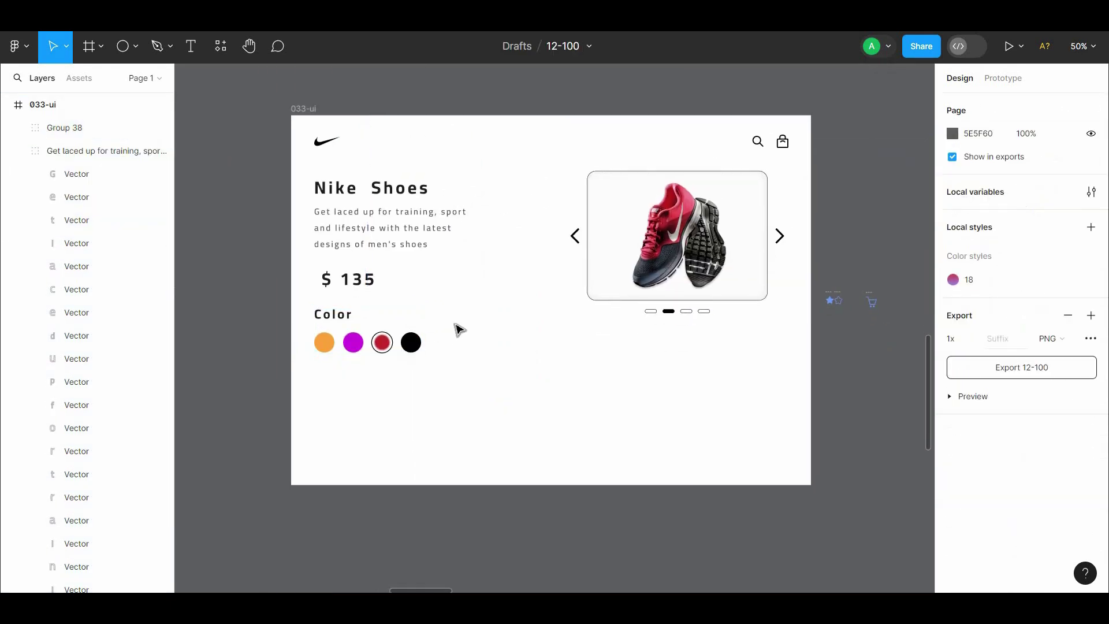
- Try duplicating the outlined Color label inside the group to a spot directly below the swatches
{"action": "left_click", "coordinate": [335, 314]}
{"action": "left_click", "coordinate": [336, 317]}
{"action": "left_click_drag", "start_coordinate": [336, 316], "coordinate": [345, 378]}
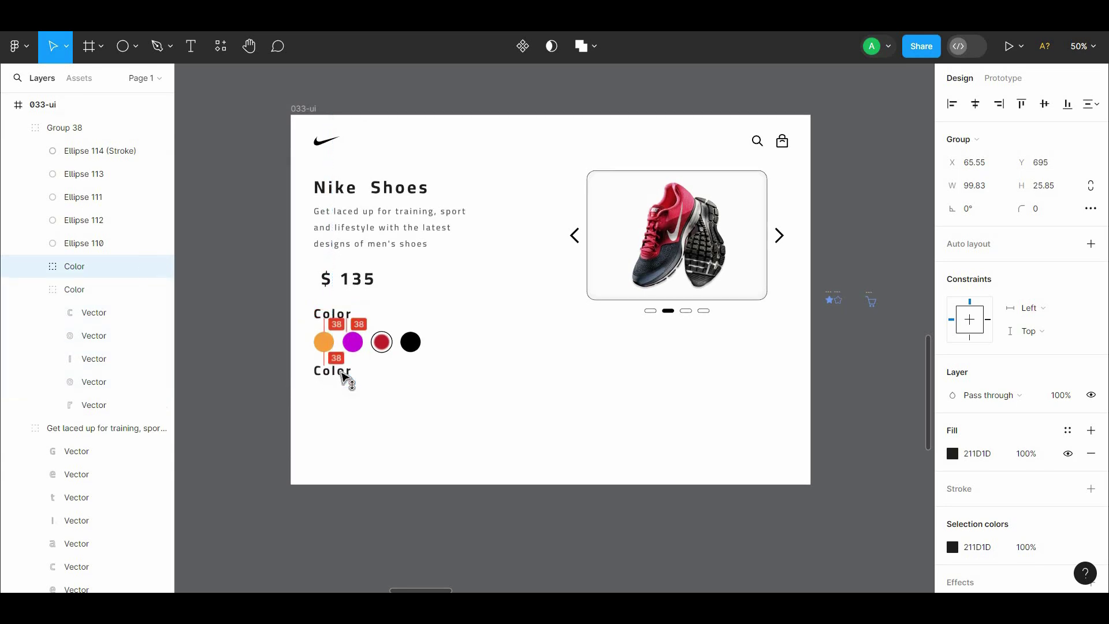
{"action": "double_click", "coordinate": [343, 374]}
{"action": "left_click", "coordinate": [357, 374]}
{"action": "left_click", "coordinate": [347, 371]}
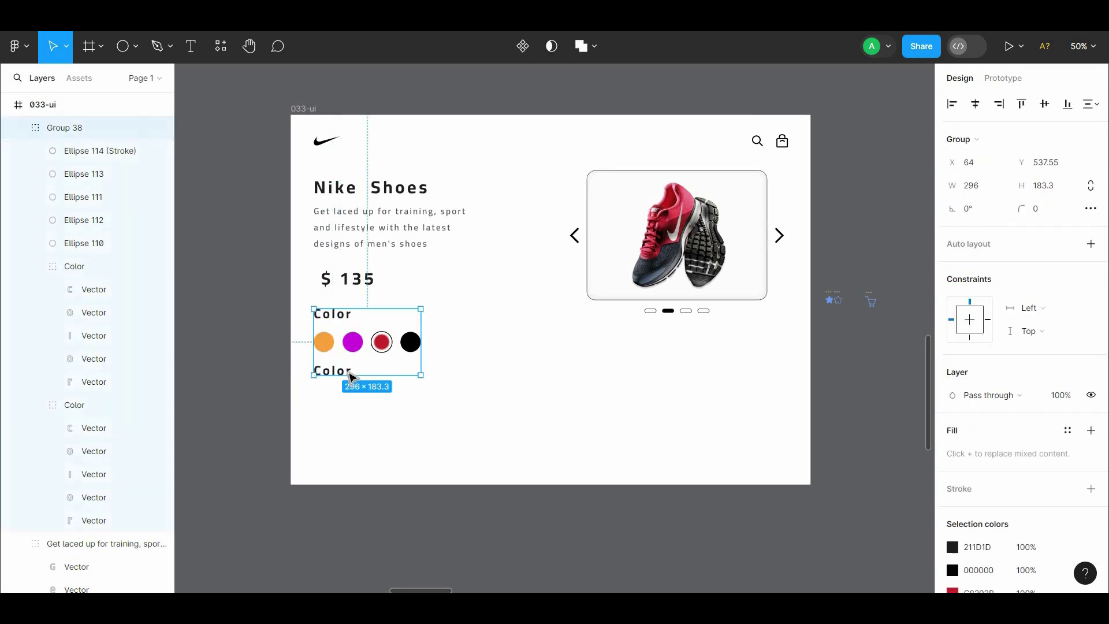
- Ungroup the label and swatches and try to edit the duplicated Color label as text
{"action": "right_click", "coordinate": [346, 372]}
{"action": "left_click", "coordinate": [376, 349]}
{"action": "left_click", "coordinate": [354, 400]}
{"action": "double_click", "coordinate": [348, 372]}
{"action": "double_click", "coordinate": [349, 372]}
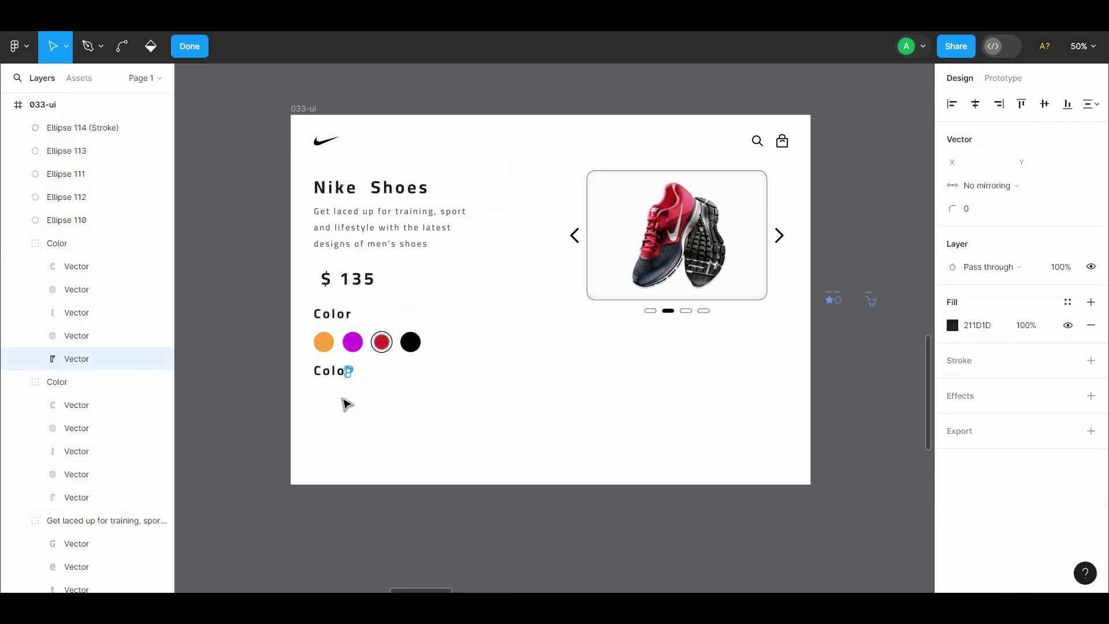
{"action": "double_click", "coordinate": [342, 398]}
{"action": "double_click", "coordinate": [335, 374]}
{"action": "left_click", "coordinate": [336, 380]}
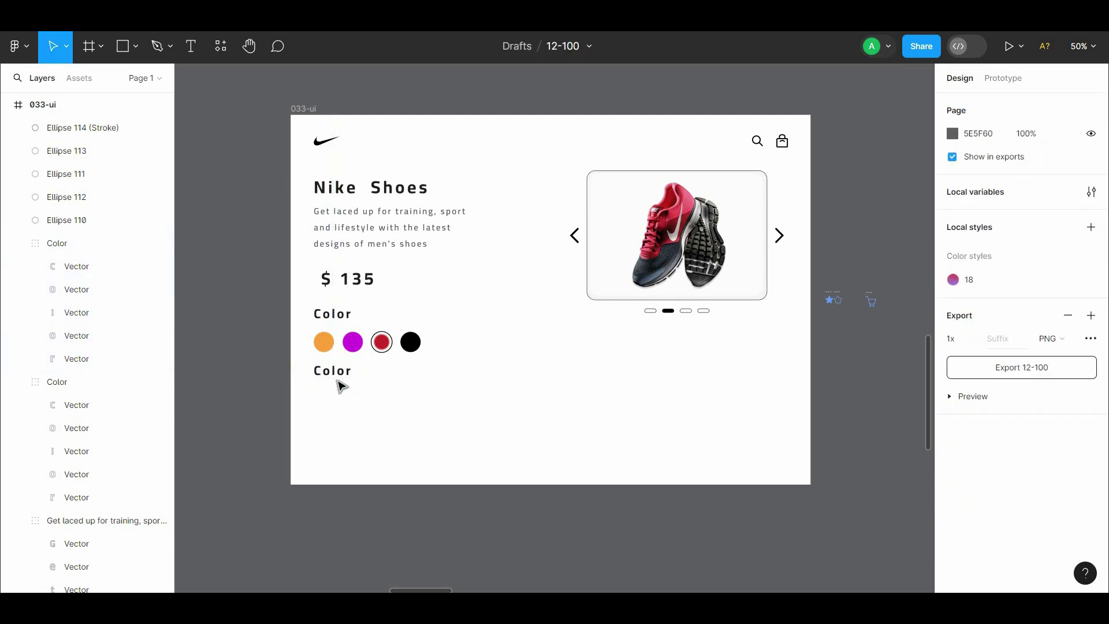
{"action": "double_click", "coordinate": [338, 375]}
{"action": "left_click", "coordinate": [337, 377]}
- Undo the ungrouping, duplication, grouping and outlining so the Color label is editable text again
{"action": "key", "text": "ctrl+z"}
{"action": "key", "text": "ctrl+z"}
{"action": "key", "text": "ctrl+z"}
{"action": "key", "text": "ctrl+z"}
{"action": "key", "text": "ctrl+z"}
{"action": "key", "text": "ctrl+z"}
{"action": "key", "text": "ctrl+z"}
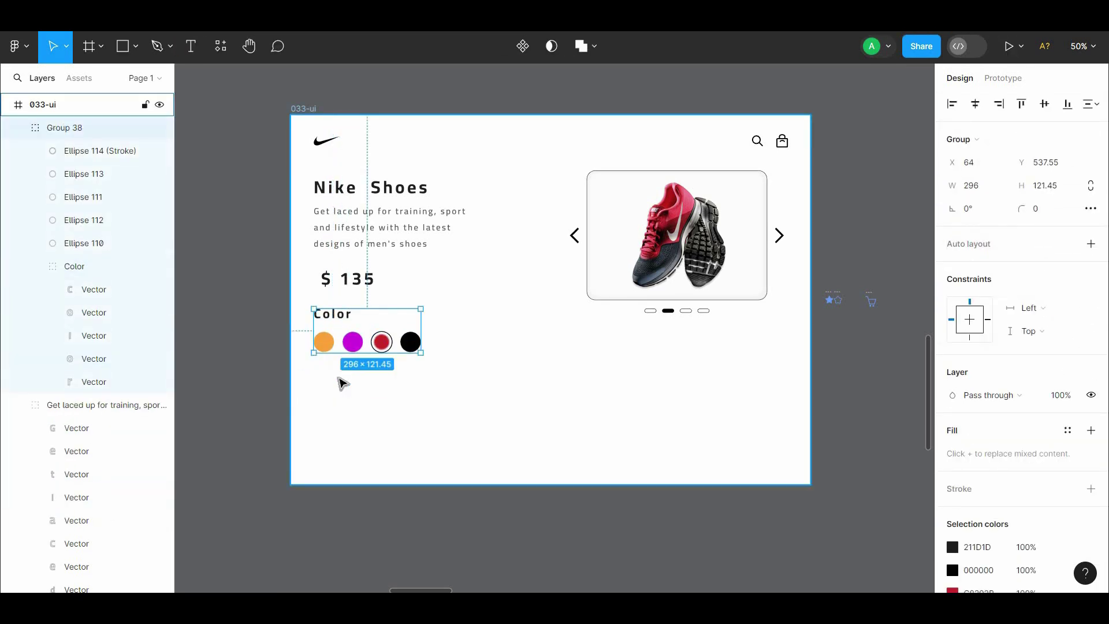
{"action": "left_click", "coordinate": [343, 382]}
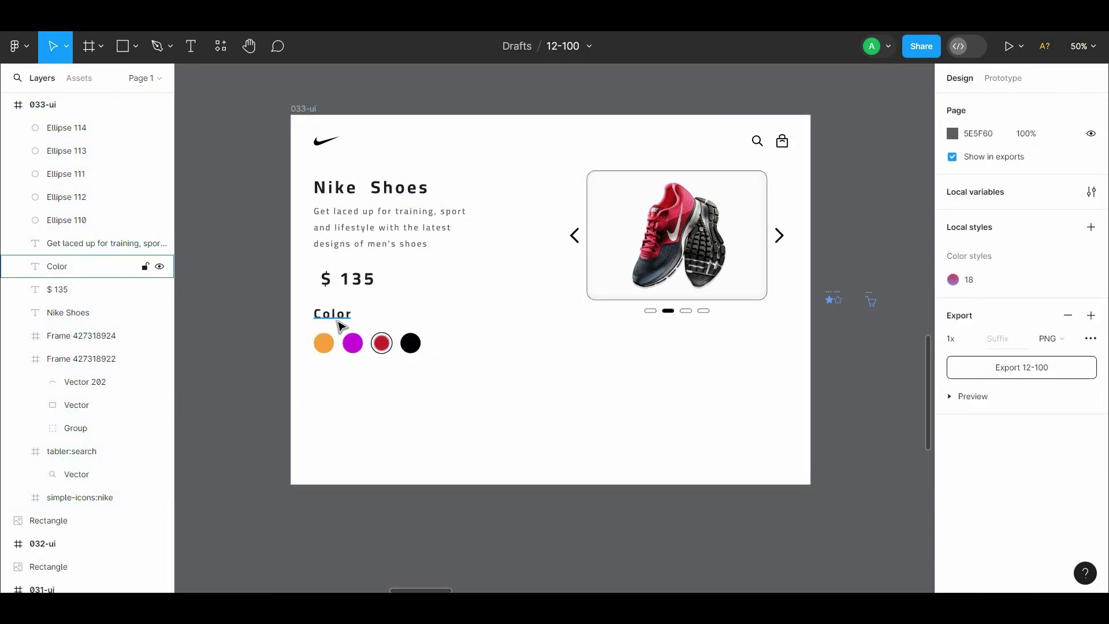
- Duplicate the Color label below the swatches, keeping X 64, and change its text to Size
{"action": "left_click_drag", "start_coordinate": [332, 315], "coordinate": [335, 386]}
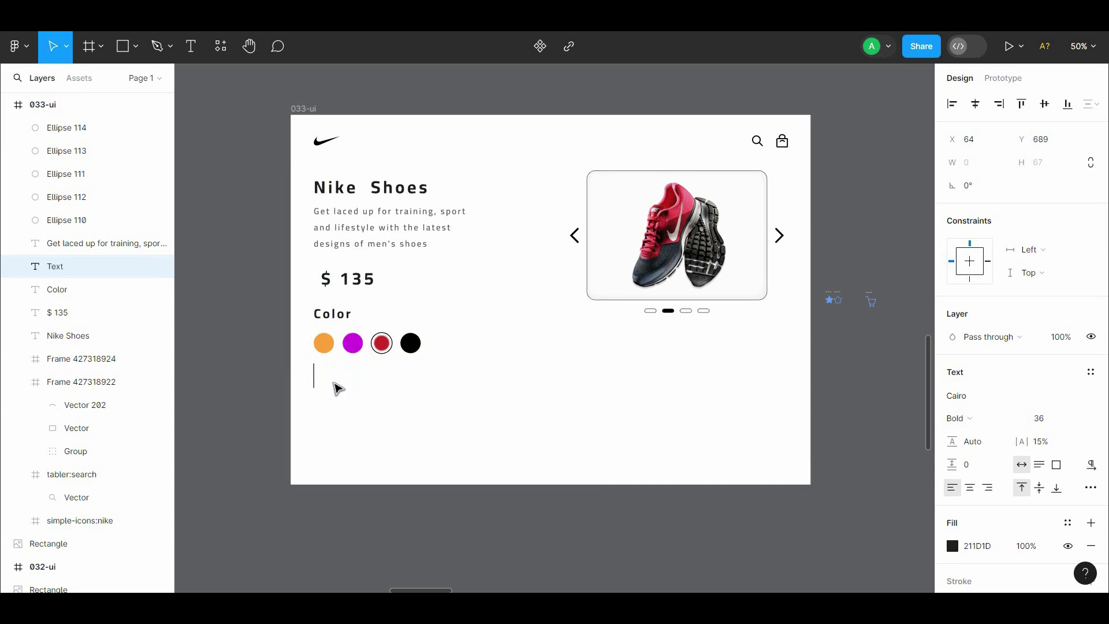
{"action": "left_click", "coordinate": [359, 415]}
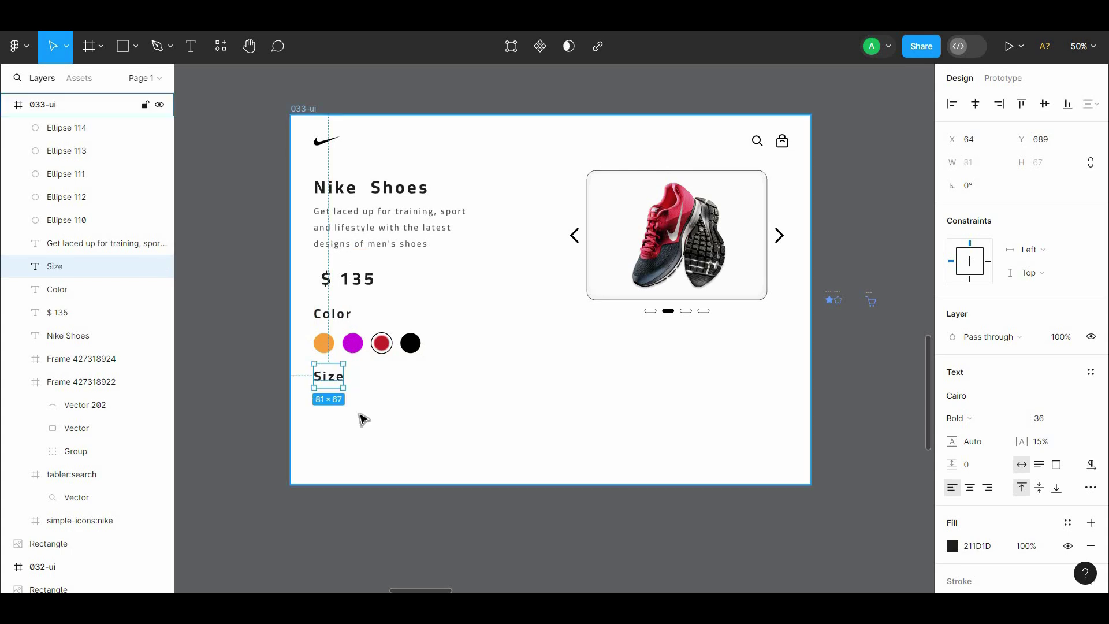
- Add the text S in bold Cairo 36 below the Size label and wrap it in an auto layout frame
{"action": "scroll", "coordinate": [359, 414], "scroll_direction": "up", "scroll_amount": 3}
{"action": "left_click_drag", "start_coordinate": [436, 391], "coordinate": [606, 384]}
{"action": "left_click", "coordinate": [606, 383]}
{"action": "key", "text": "t"}
{"action": "left_click", "coordinate": [529, 393]}
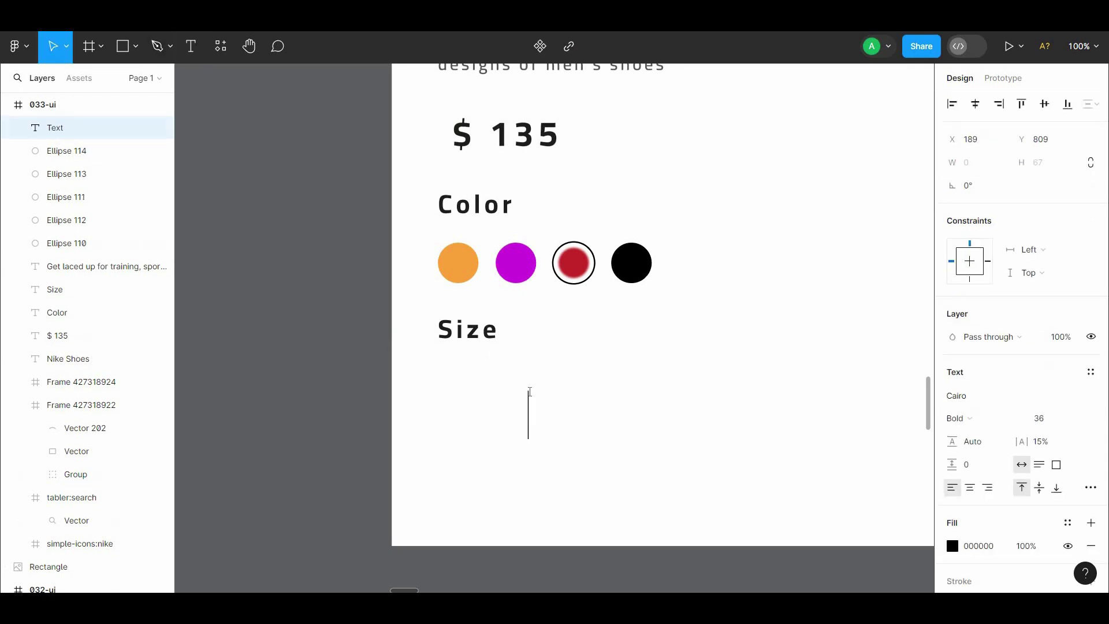
{"action": "right_click", "coordinate": [537, 420]}
{"action": "left_click", "coordinate": [564, 429]}
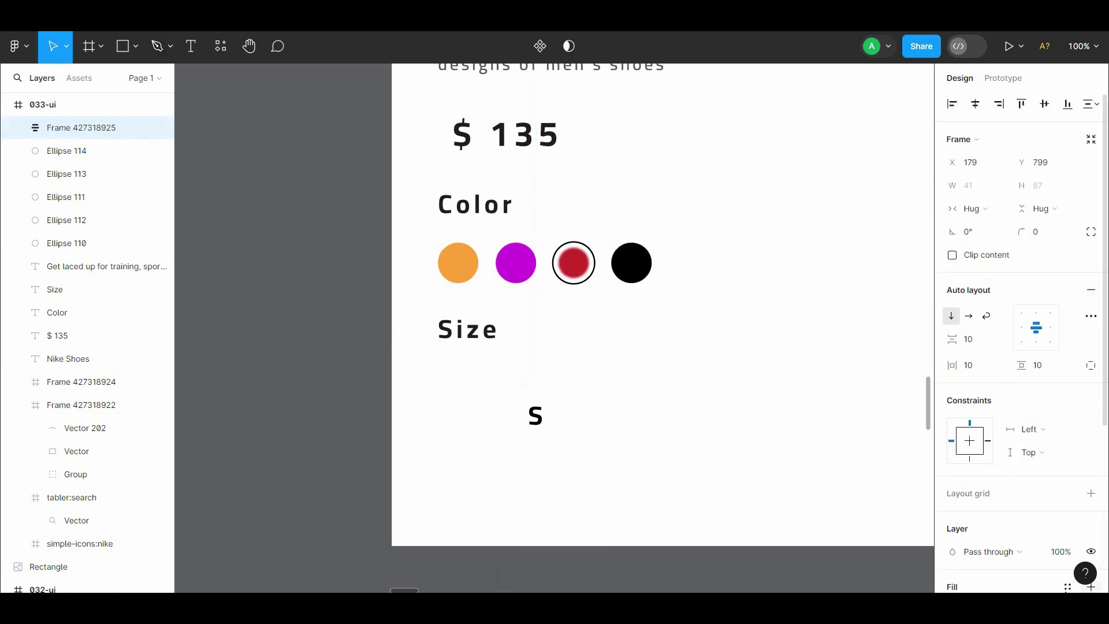
- Fill the S frame with light gray E0DBDB
{"action": "scroll", "coordinate": [954, 515], "scroll_direction": "down", "scroll_amount": 3}
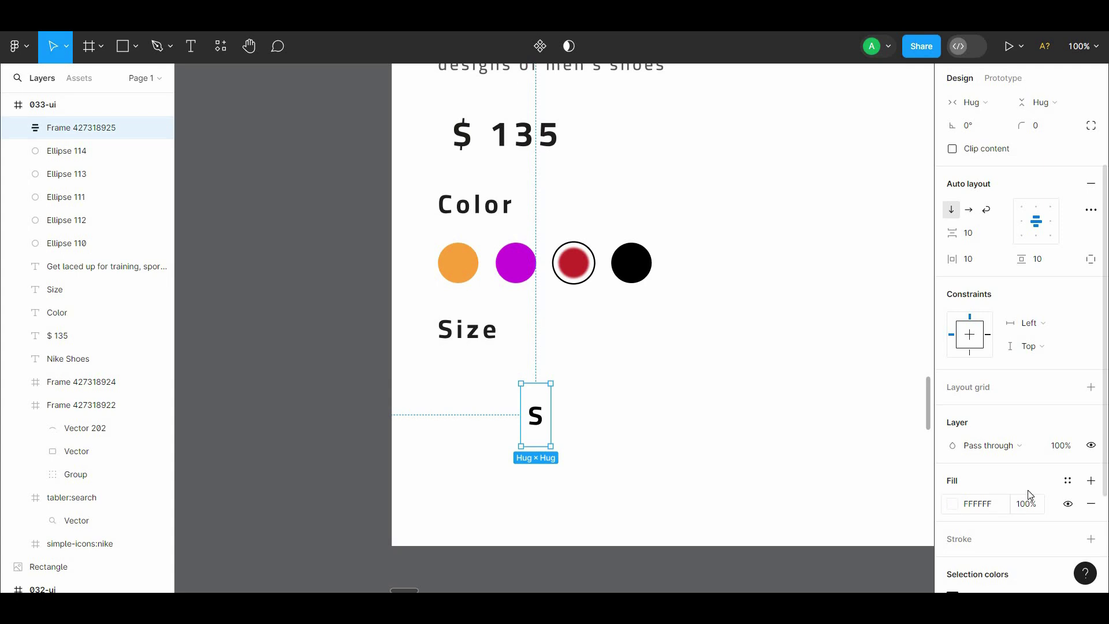
{"action": "left_click", "coordinate": [953, 508]}
{"action": "left_click_drag", "start_coordinate": [775, 324], "coordinate": [771, 259]}
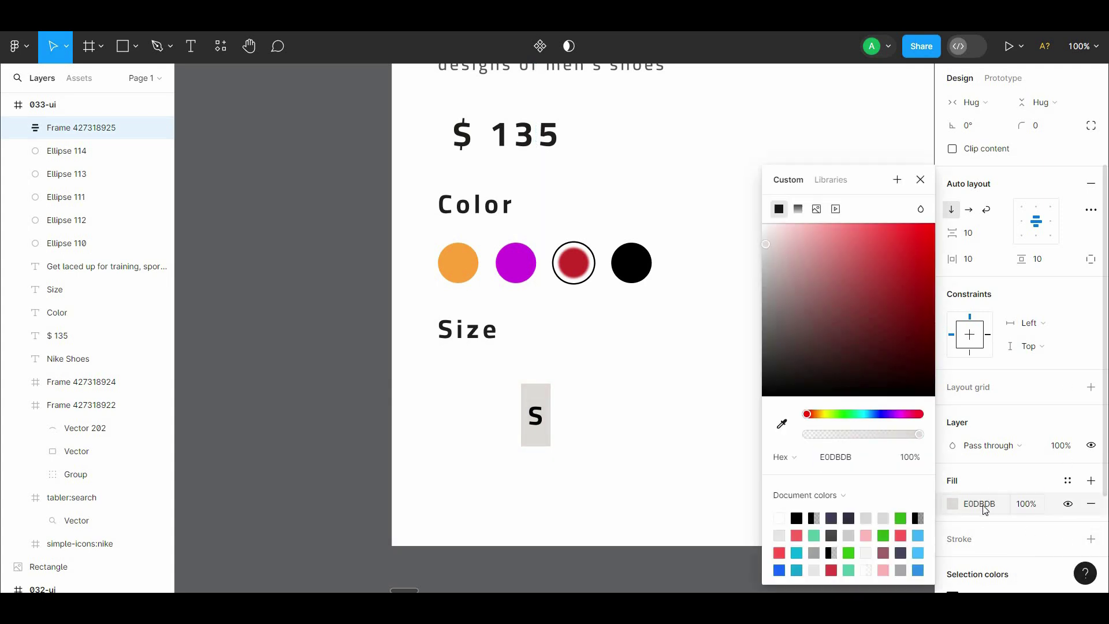
- Shape the S frame into a round badge with a width of 79, corner radius 40 and slightly reduced height
{"action": "left_click_drag", "start_coordinate": [550, 420], "coordinate": [576, 421]}
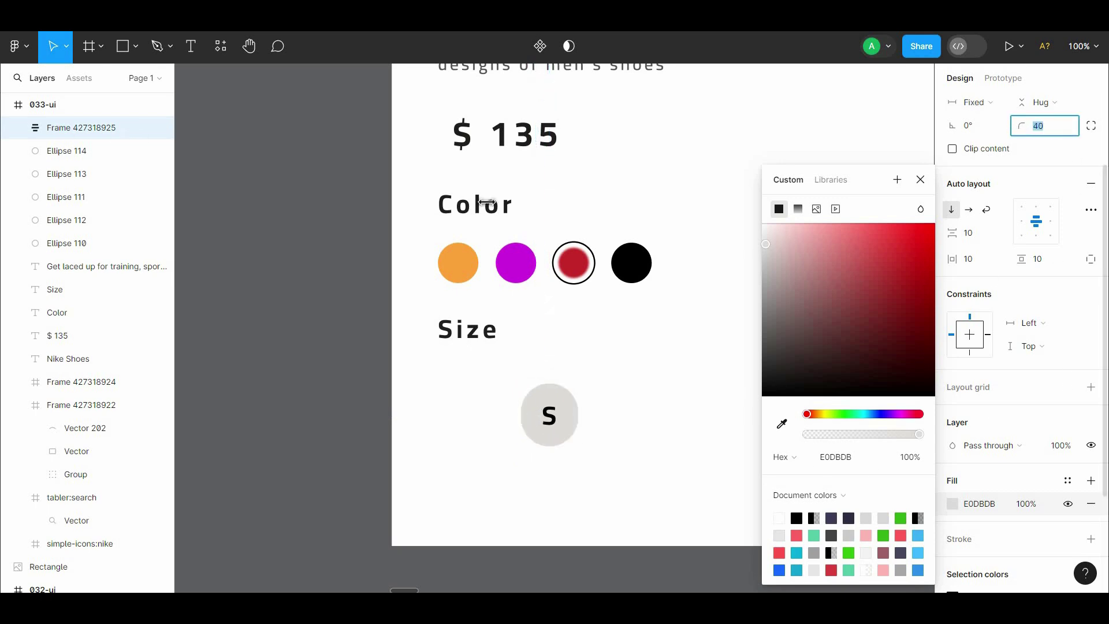
{"action": "left_click_drag", "start_coordinate": [487, 202], "coordinate": [1068, 249]}
{"action": "left_click", "coordinate": [650, 375]}
{"action": "scroll", "coordinate": [569, 425], "scroll_direction": "right", "scroll_amount": 1}
{"action": "left_click", "coordinate": [544, 440]}
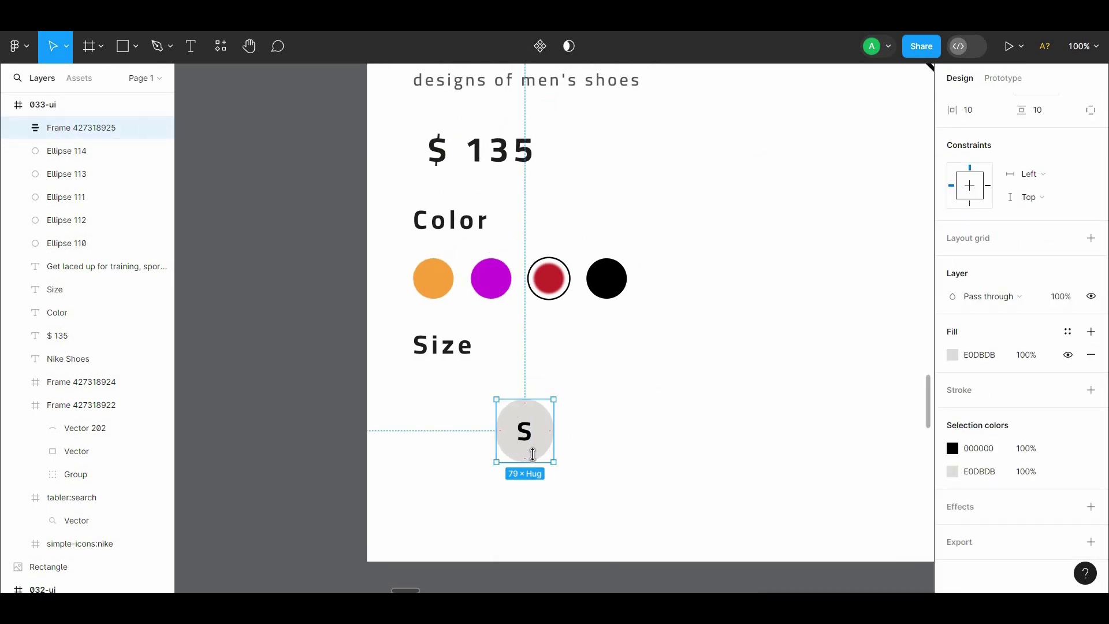
{"action": "left_click_drag", "start_coordinate": [532, 461], "coordinate": [532, 453]}
{"action": "left_click", "coordinate": [604, 423]}
- Duplicate the S badge beside the original and change the copy's letter to M
{"action": "left_click_drag", "start_coordinate": [604, 424], "coordinate": [560, 451]}
{"action": "left_click_drag", "start_coordinate": [488, 455], "coordinate": [584, 455]}
{"action": "double_click", "coordinate": [584, 454]}
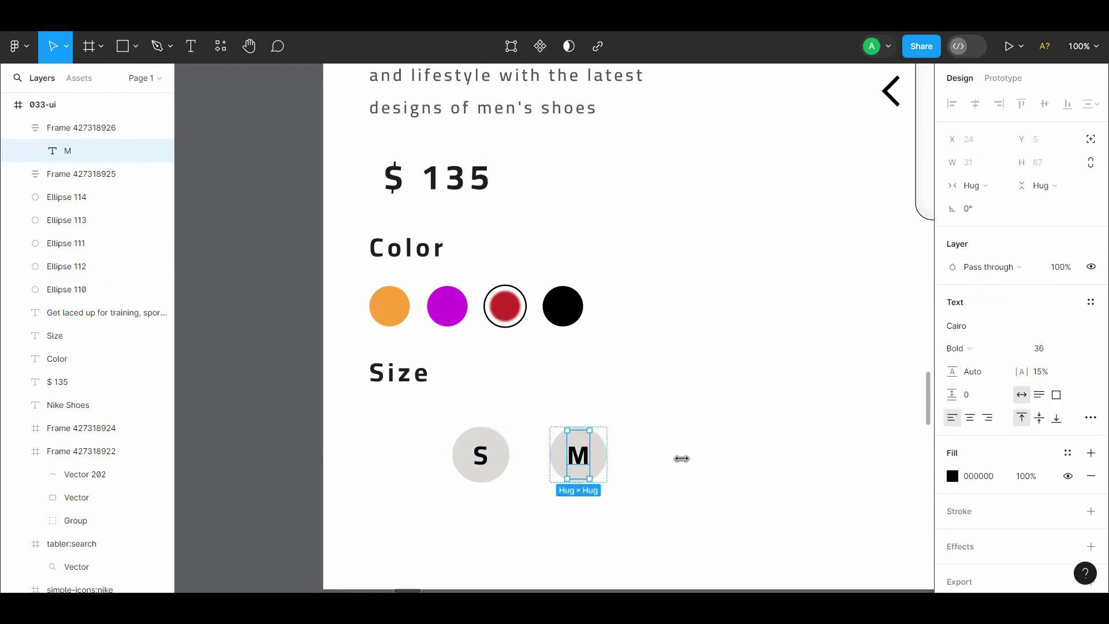
- Duplicate the M badge farther along the size row and change the copy's letter to L
{"action": "left_click", "coordinate": [625, 461]}
{"action": "left_click_drag", "start_coordinate": [597, 460], "coordinate": [720, 465]}
{"action": "key", "text": "ctrl+z"}
{"action": "left_click_drag", "start_coordinate": [592, 459], "coordinate": [696, 460]}
{"action": "double_click", "coordinate": [696, 460]}
{"action": "double_click", "coordinate": [696, 460]}
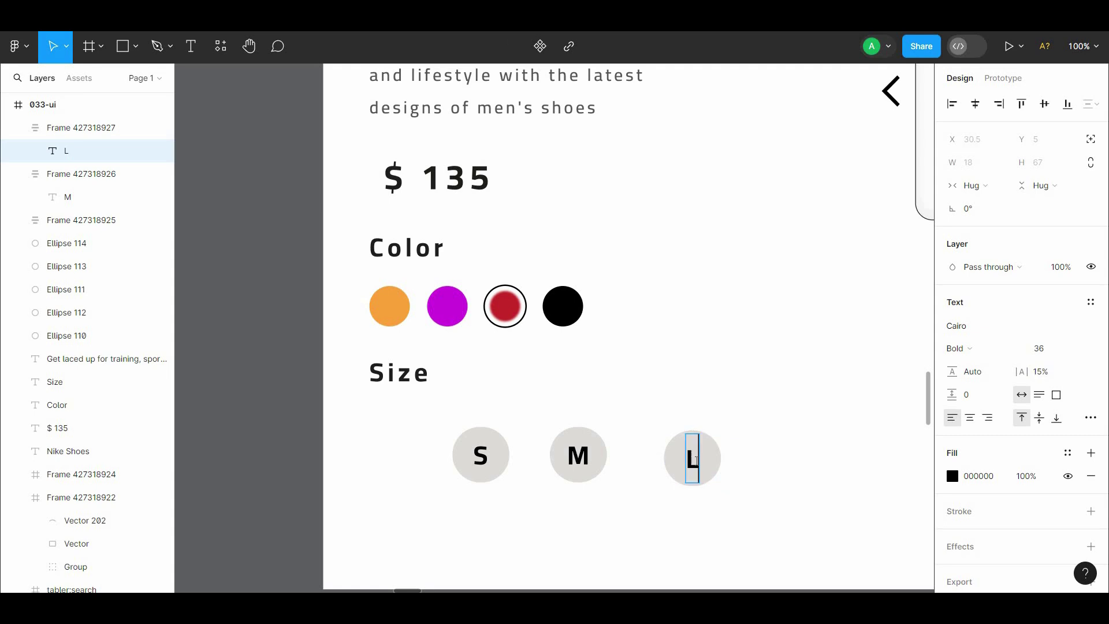
- Select the S, M and L size badges together and space them evenly along the row
{"action": "left_click_drag", "start_coordinate": [709, 408], "coordinate": [712, 374]}
{"action": "left_click", "coordinate": [581, 421], "text": "shift"}
{"action": "left_click", "coordinate": [483, 421], "text": "shift"}
{"action": "left_click_drag", "start_coordinate": [667, 403], "coordinate": [567, 374]}
{"action": "key", "text": "ctrl+z"}
{"action": "left_click", "coordinate": [689, 376], "text": "shift"}
{"action": "left_click", "coordinate": [714, 385]}
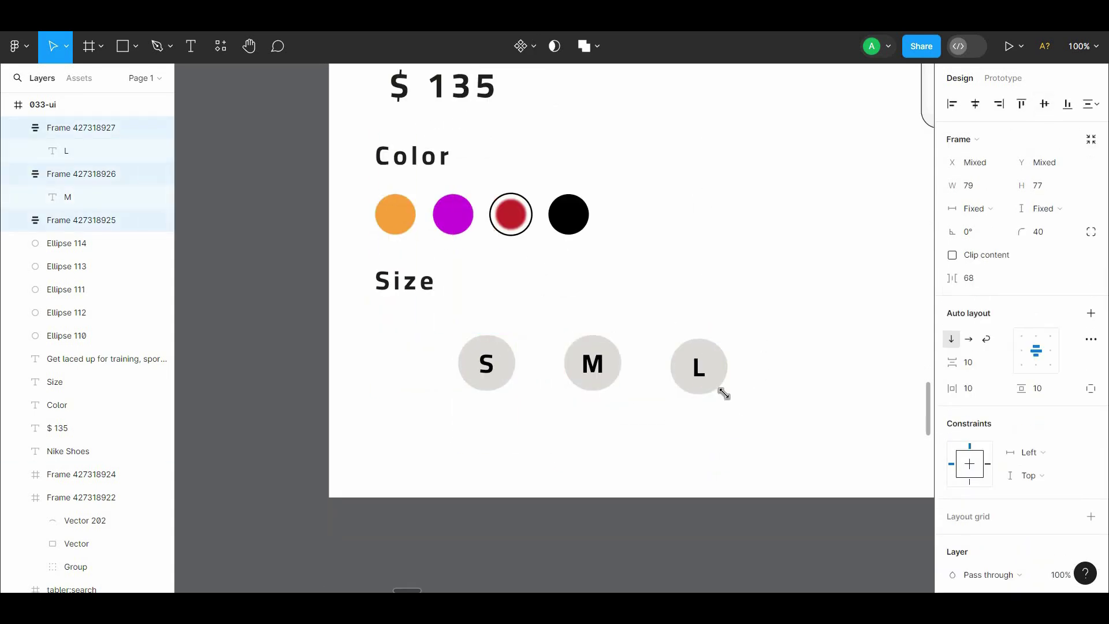
- Shrink the three size badges to a height of 66 and move them directly under the Size heading, flush with its start
{"action": "left_click_drag", "start_coordinate": [726, 393], "coordinate": [578, 378]}
{"action": "key", "text": "shift+Up"}
{"action": "key", "text": "shift+Up"}
{"action": "key", "text": "shift+Up"}
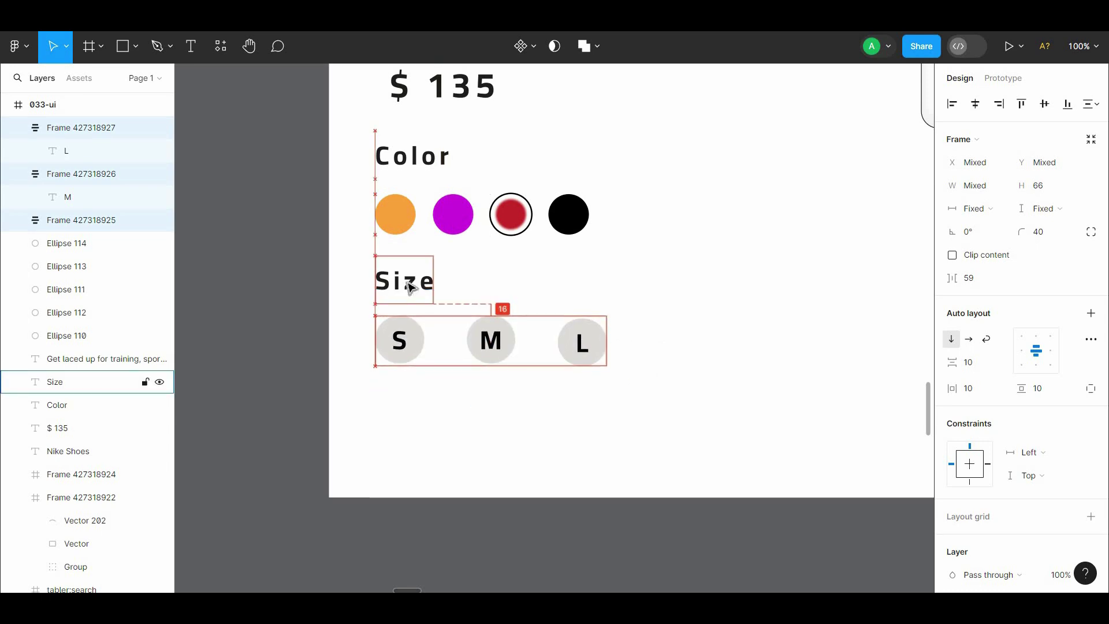
{"action": "left_click", "coordinate": [749, 299]}
- Recolor the M badge with a black fill and a white letter
{"action": "left_click", "coordinate": [491, 339]}
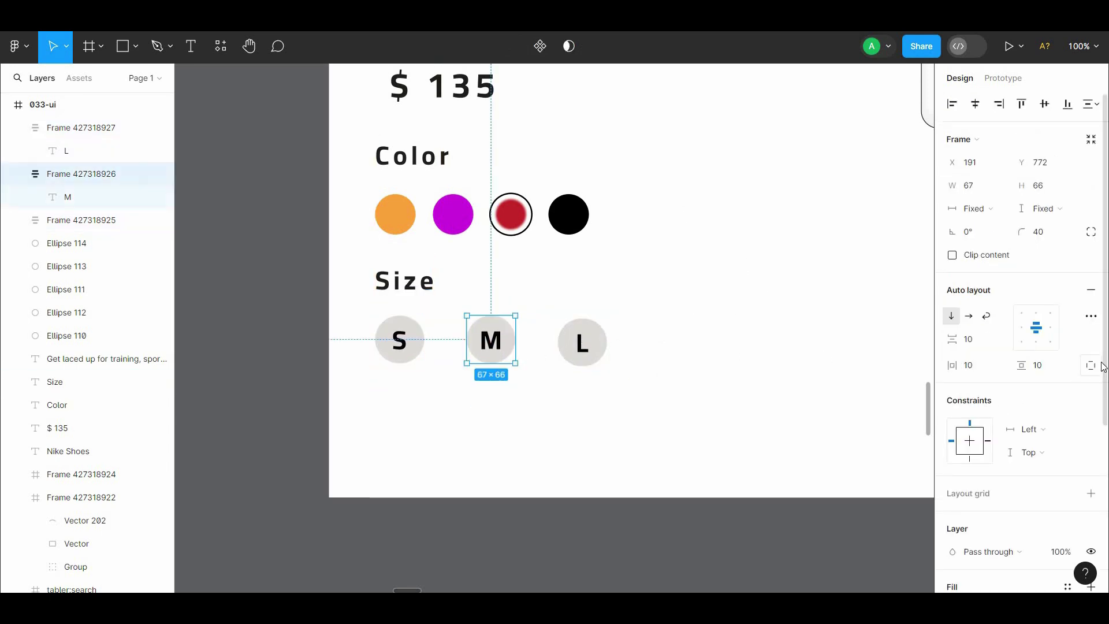
{"action": "left_click", "coordinate": [950, 486]}
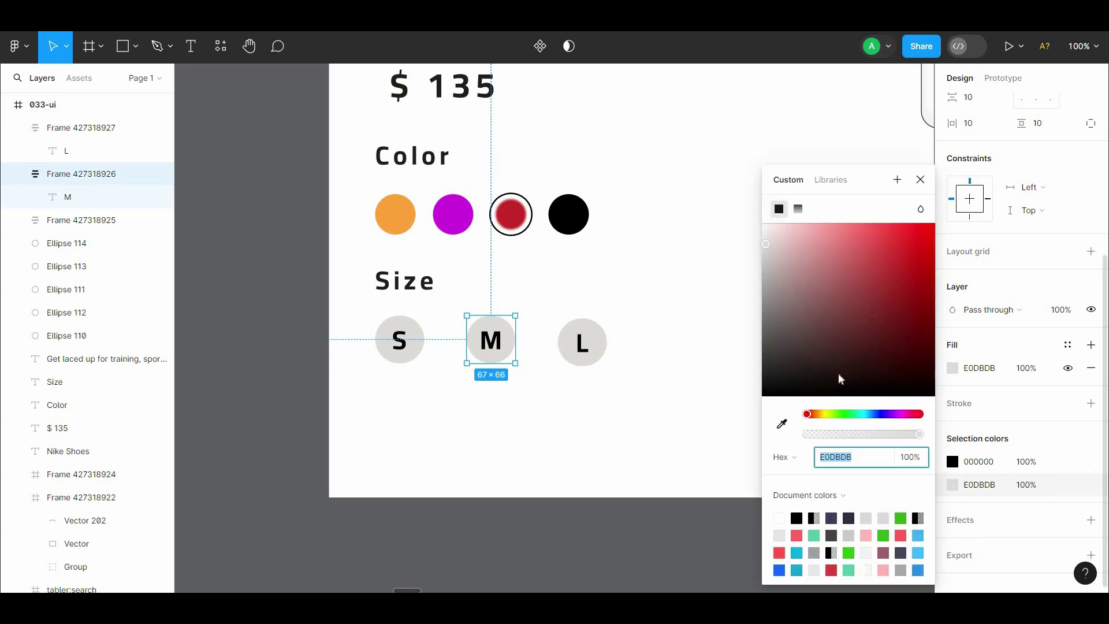
{"action": "left_click_drag", "start_coordinate": [839, 379], "coordinate": [750, 407]}
{"action": "left_click", "coordinate": [951, 461]}
{"action": "left_click_drag", "start_coordinate": [792, 243], "coordinate": [748, 213]}
{"action": "left_click", "coordinate": [637, 314]}
{"action": "scroll", "coordinate": [675, 348], "scroll_direction": "up", "scroll_amount": 1}
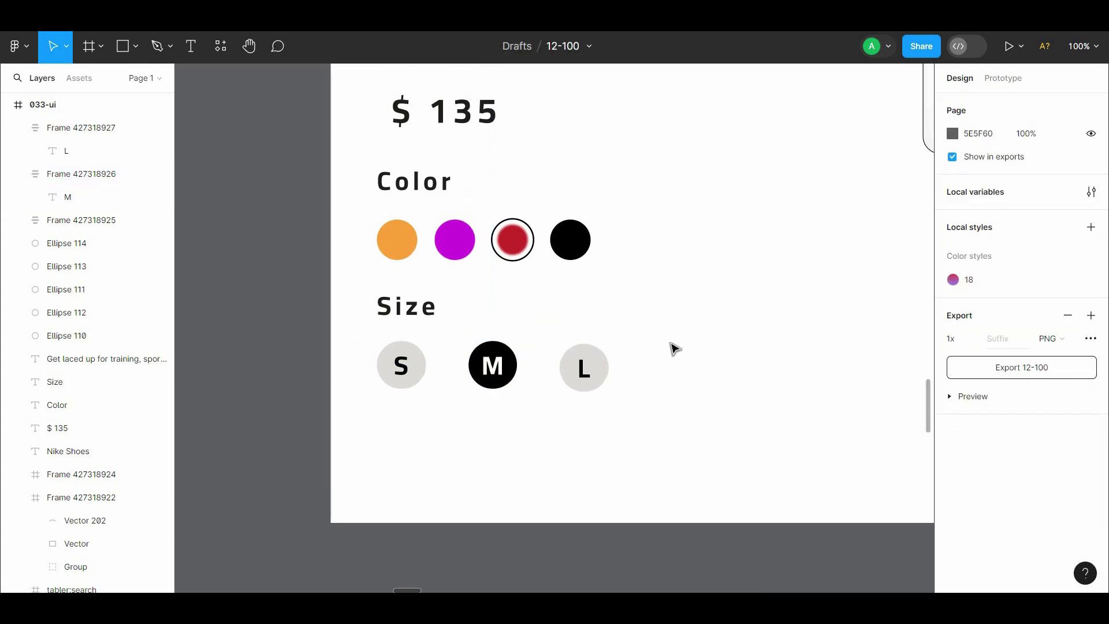
- Try 50% opacity on the S and L badges
{"action": "left_click", "coordinate": [580, 366]}
{"action": "left_click", "coordinate": [423, 371], "text": "shift"}
{"action": "key", "text": "5"}
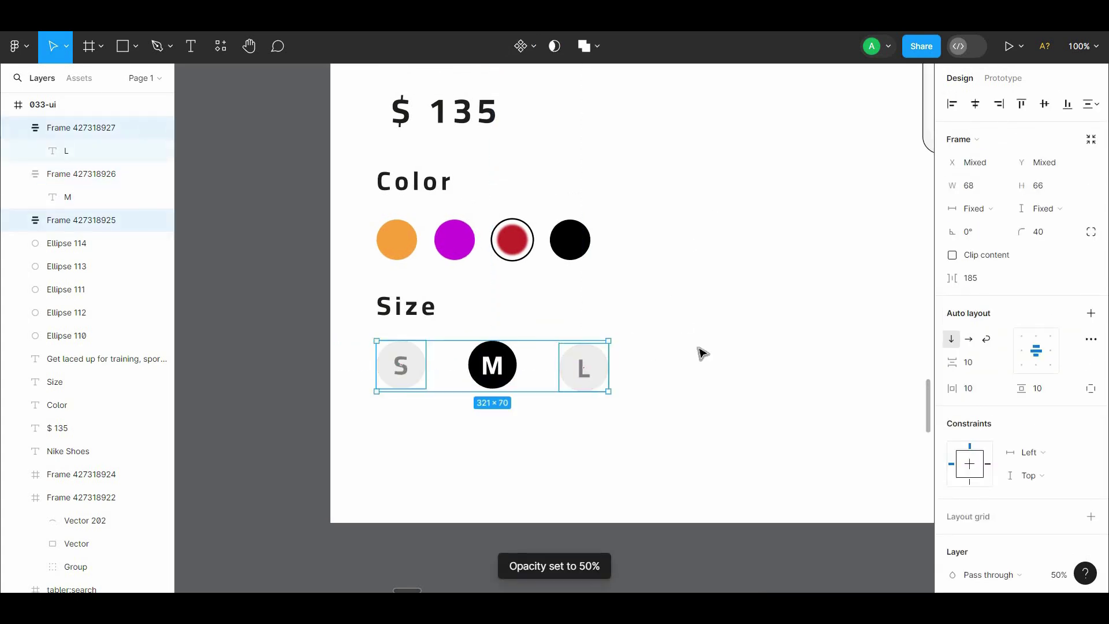
{"action": "left_click", "coordinate": [711, 347]}
{"action": "scroll", "coordinate": [721, 339], "scroll_direction": "up", "scroll_amount": 1}
{"action": "key", "text": "ctrl+z"}
- Scale the S, M and L badges down together, keeping their letters in proportion
{"action": "left_click", "coordinate": [675, 359]}
{"action": "left_click", "coordinate": [595, 382]}
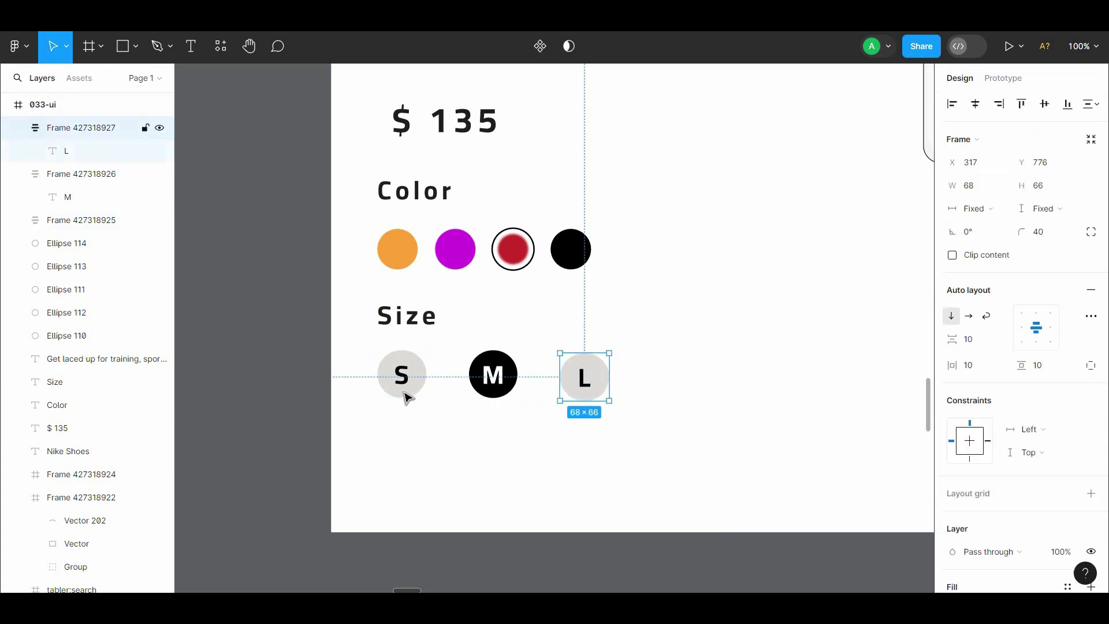
{"action": "left_click", "coordinate": [404, 389], "text": "shift"}
{"action": "left_click", "coordinate": [498, 390], "text": "shift"}
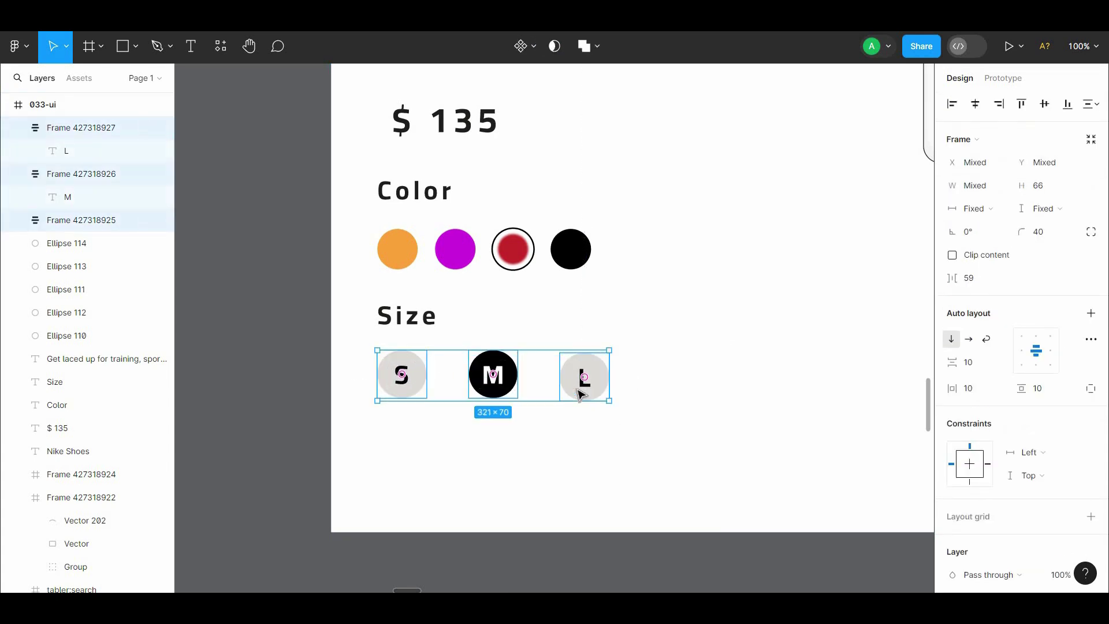
{"action": "key", "text": "k"}
{"action": "left_click_drag", "start_coordinate": [595, 393], "coordinate": [534, 432]}
{"action": "scroll", "coordinate": [520, 442], "scroll_direction": "down", "scroll_amount": 5}
{"action": "scroll", "coordinate": [462, 485], "scroll_direction": "up", "scroll_amount": 2}
{"action": "left_click", "coordinate": [462, 488]}
- Move the Color and Size sections aside toward the frame's middle and lower the $ 135 price to Y 773
{"action": "left_click_drag", "start_coordinate": [489, 476], "coordinate": [455, 465]}
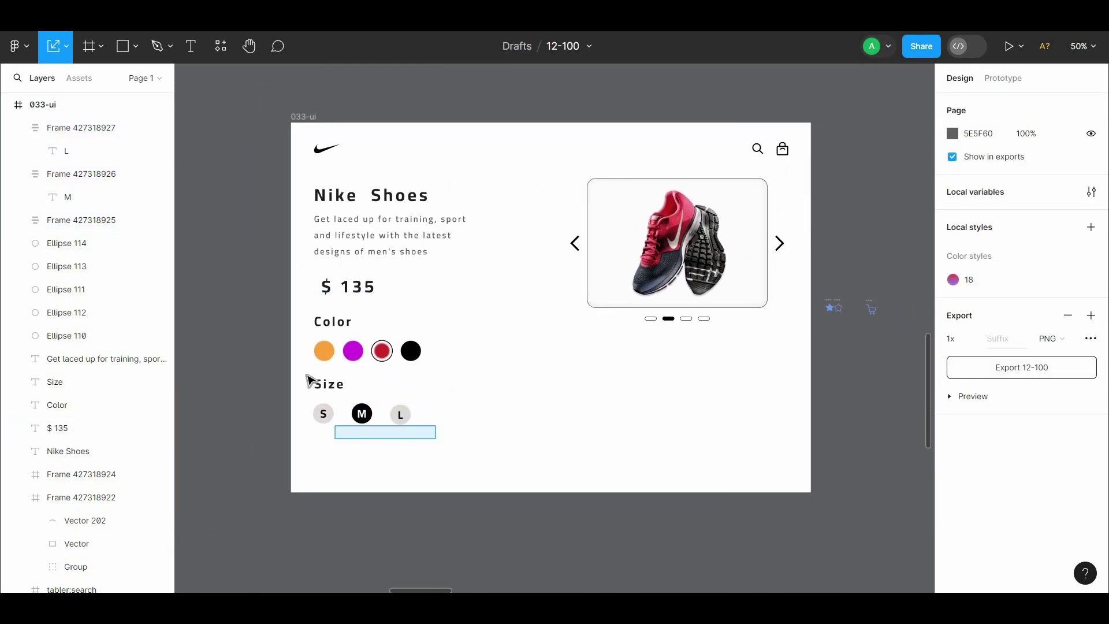
{"action": "left_click_drag", "start_coordinate": [308, 378], "coordinate": [294, 307]}
{"action": "left_click_drag", "start_coordinate": [336, 347], "coordinate": [513, 346]}
{"action": "left_click", "coordinate": [354, 337]}
{"action": "left_click_drag", "start_coordinate": [350, 289], "coordinate": [350, 421]}
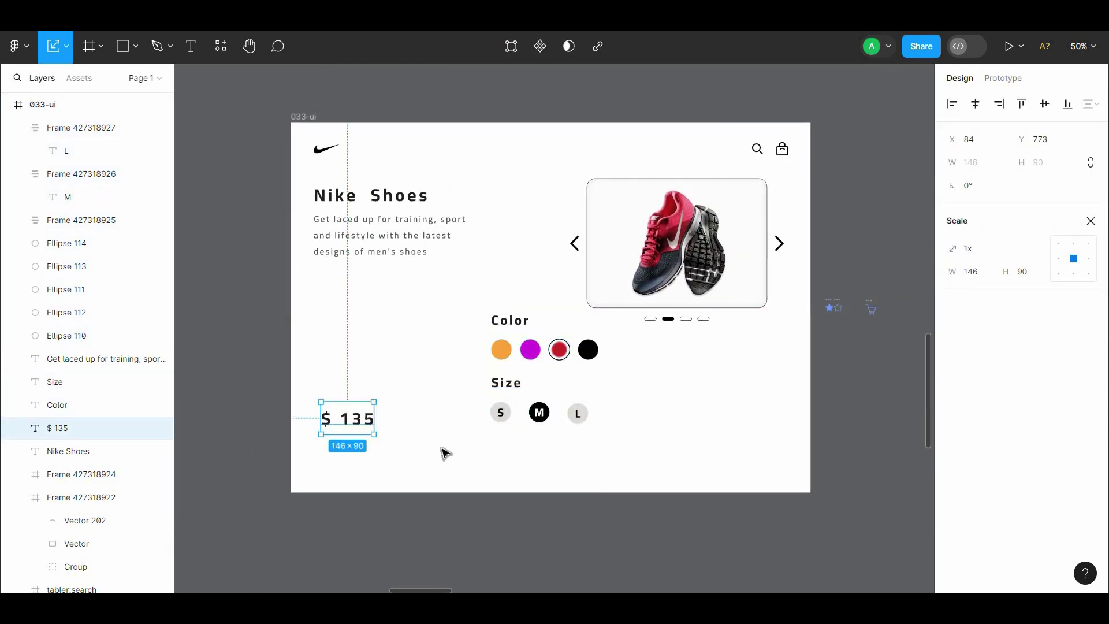
- Lower the description text to Y 291, leaving a gap below the Nike Shoes heading
{"action": "left_click_drag", "start_coordinate": [441, 448], "coordinate": [596, 317]}
{"action": "left_click", "coordinate": [550, 452]}
{"action": "left_click_drag", "start_coordinate": [322, 246], "coordinate": [322, 260]}
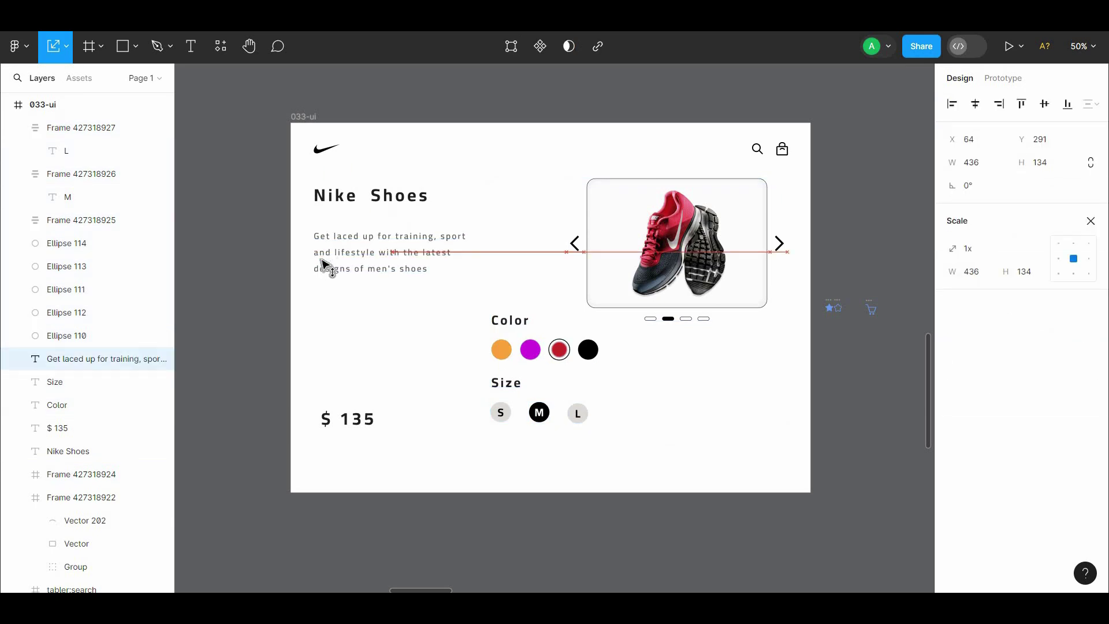
- Try to move the Color and Size sections back beneath the description
{"action": "left_click", "coordinate": [416, 309]}
{"action": "left_click_drag", "start_coordinate": [412, 304], "coordinate": [386, 375]}
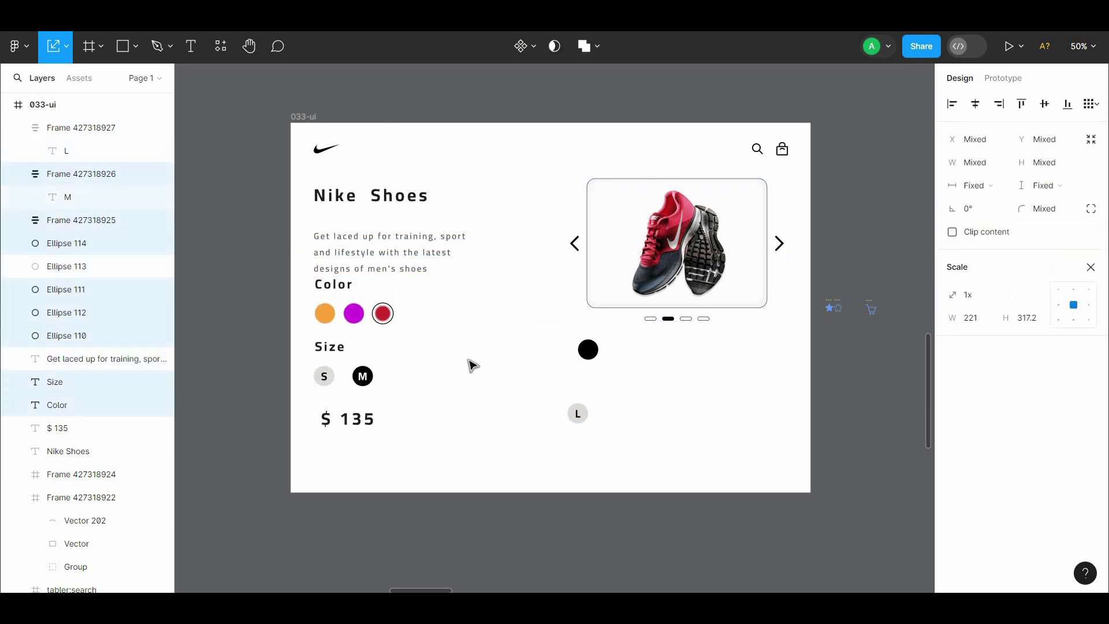
{"action": "key", "text": "ctrl+z"}
{"action": "left_click", "coordinate": [588, 349], "text": "shift"}
{"action": "left_click", "coordinate": [537, 415], "text": "shift"}
{"action": "left_click", "coordinate": [577, 413], "text": "shift"}
{"action": "left_click_drag", "start_coordinate": [554, 411], "coordinate": [526, 410]}
{"action": "key", "text": "ctrl+z"}
- Move the complete Color and Size sections beneath the description and line up the $ 135 price with them below
{"action": "left_click_drag", "start_coordinate": [492, 445], "coordinate": [547, 320]}
{"action": "left_click_drag", "start_coordinate": [579, 329], "coordinate": [365, 402]}
{"action": "left_click", "coordinate": [487, 413]}
{"action": "scroll", "coordinate": [487, 414], "scroll_direction": "down", "scroll_amount": 1}
{"action": "scroll", "coordinate": [487, 414], "scroll_direction": "left", "scroll_amount": 1}
{"action": "left_click", "coordinate": [489, 383]}
{"action": "left_click_drag", "start_coordinate": [489, 383], "coordinate": [496, 428]}
{"action": "scroll", "coordinate": [433, 363], "scroll_direction": "up", "scroll_amount": 3}
- Preview other font sizes for the Size heading and keep it at 36
{"action": "left_click", "coordinate": [255, 369]}
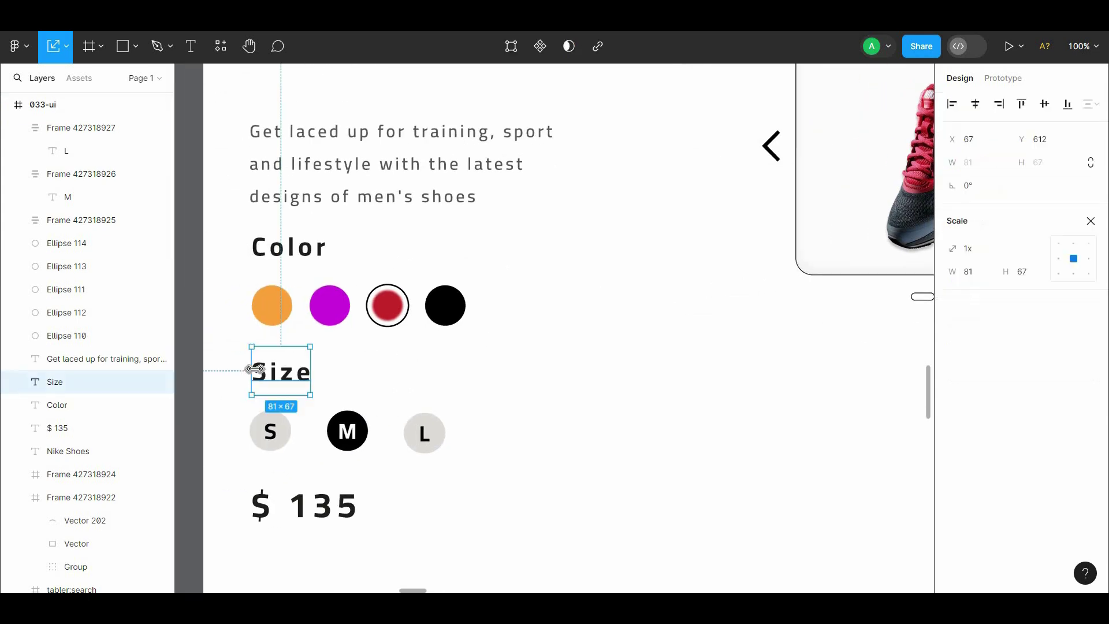
{"action": "left_click", "coordinate": [1090, 222]}
{"action": "left_click", "coordinate": [1060, 418]}
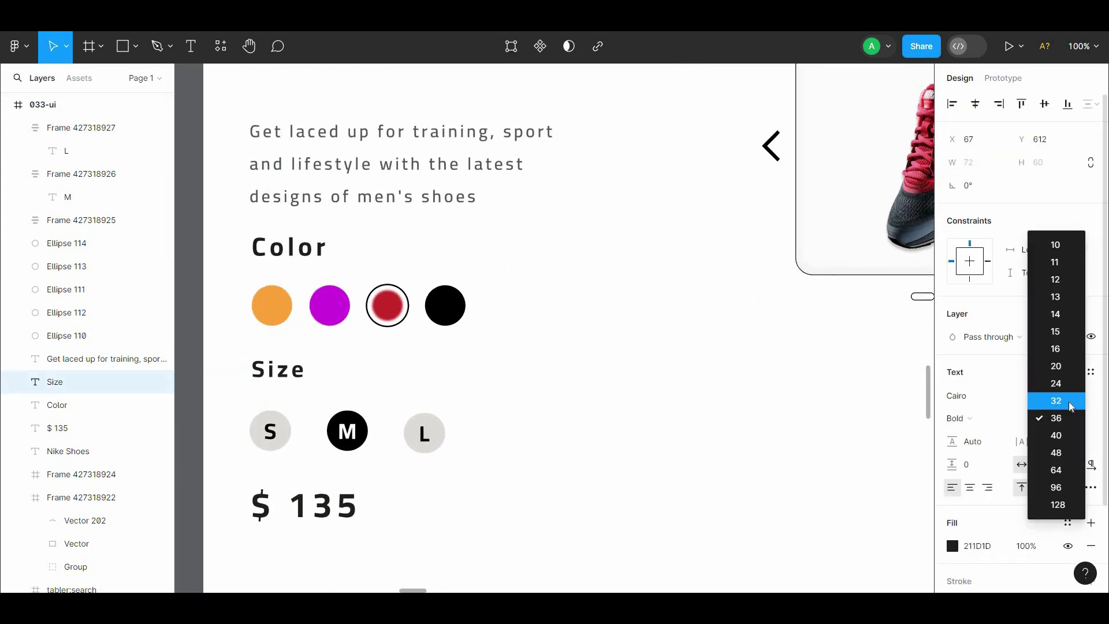
{"action": "left_click", "coordinate": [1060, 418]}
- Set the font size of the S, M and L badge letters to 24
{"action": "left_click", "coordinate": [424, 436]}
{"action": "double_click", "coordinate": [424, 436]}
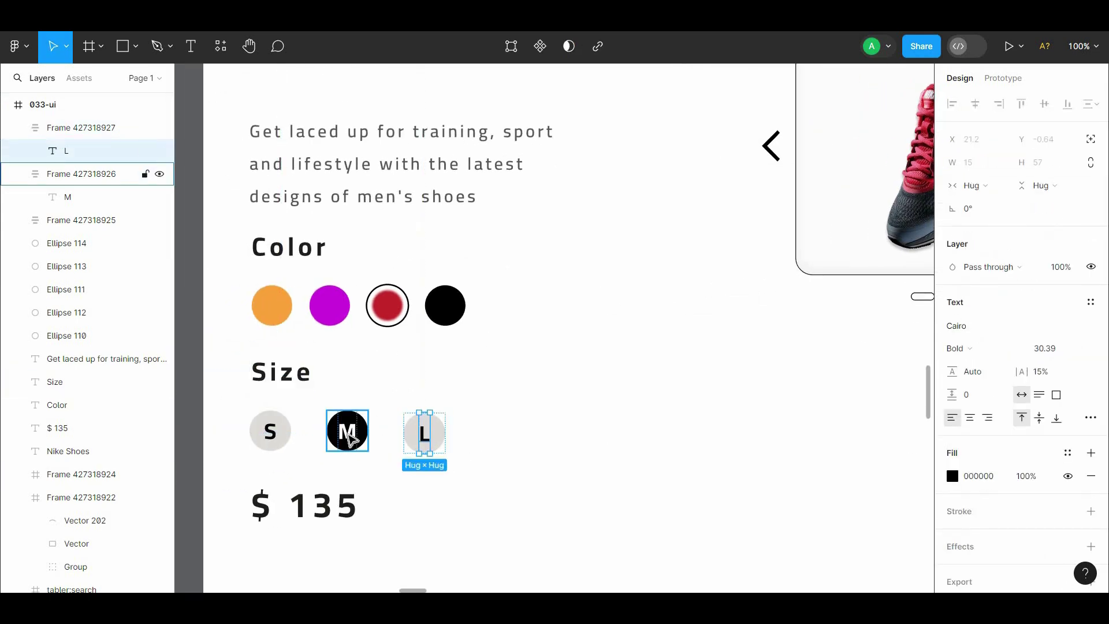
{"action": "left_click", "coordinate": [338, 440], "text": "shift"}
{"action": "left_click", "coordinate": [269, 430], "text": "shift"}
{"action": "left_click", "coordinate": [1075, 384]}
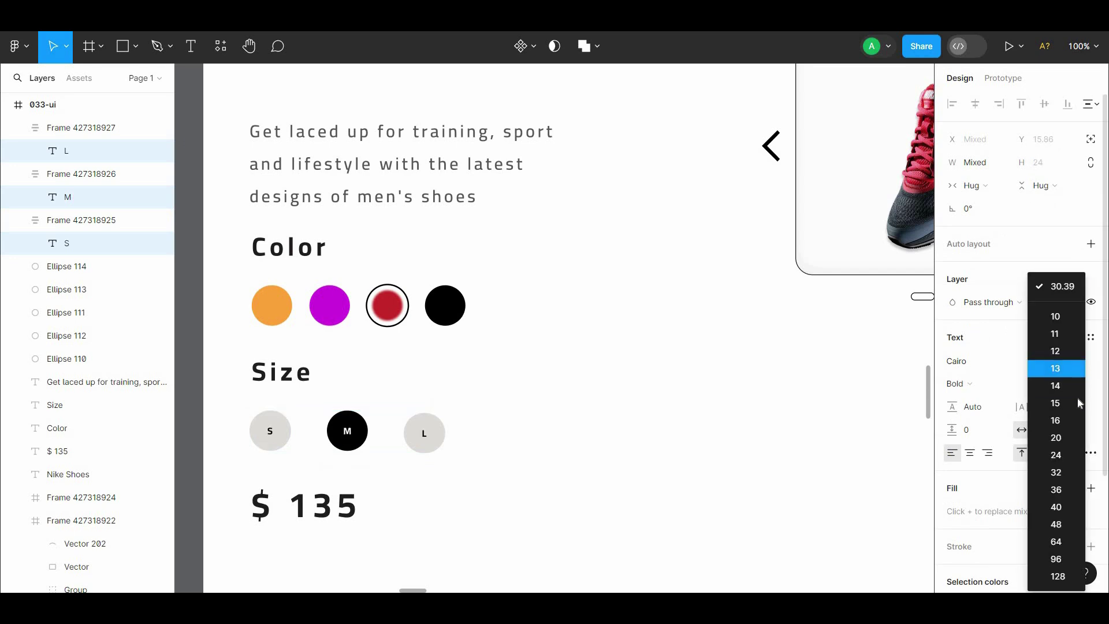
{"action": "left_click", "coordinate": [1055, 455]}
{"action": "left_click", "coordinate": [564, 389]}
- Bring the filled and outline star icons from beside the frame into the 033-ui frame, next to the color swatches
{"action": "scroll", "coordinate": [472, 423], "scroll_direction": "down", "scroll_amount": 2}
{"action": "scroll", "coordinate": [440, 307], "scroll_direction": "up", "scroll_amount": 5}
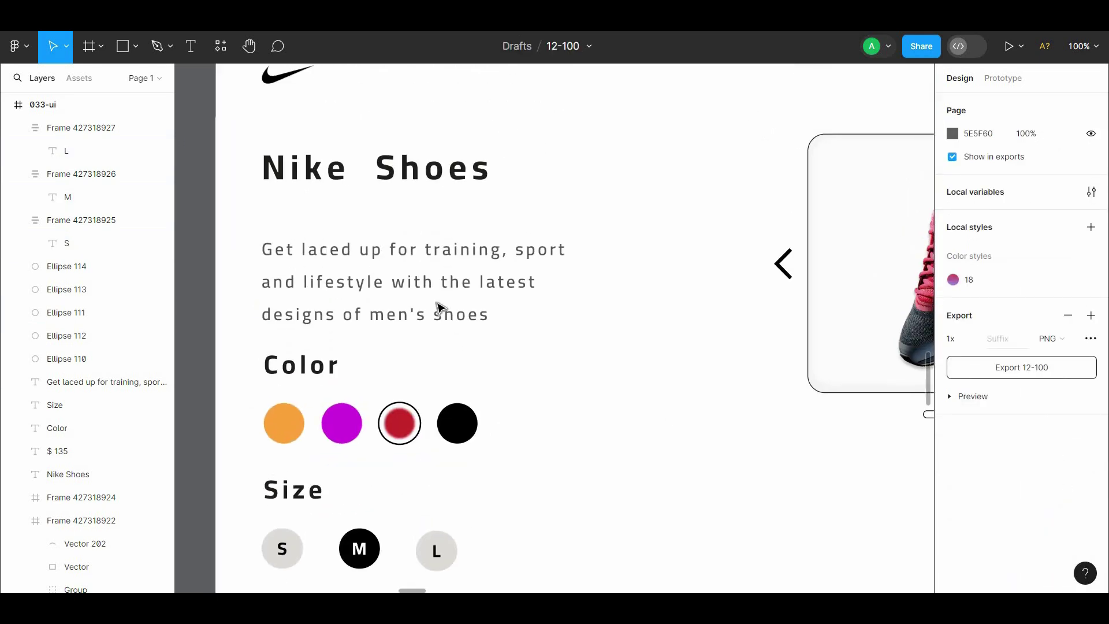
{"action": "scroll", "coordinate": [666, 351], "scroll_direction": "right", "scroll_amount": 8}
{"action": "left_click_drag", "start_coordinate": [714, 369], "coordinate": [613, 353]}
{"action": "left_click", "coordinate": [740, 354]}
{"action": "left_click", "coordinate": [757, 354], "text": "shift"}
{"action": "key", "text": "ctrl+c"}
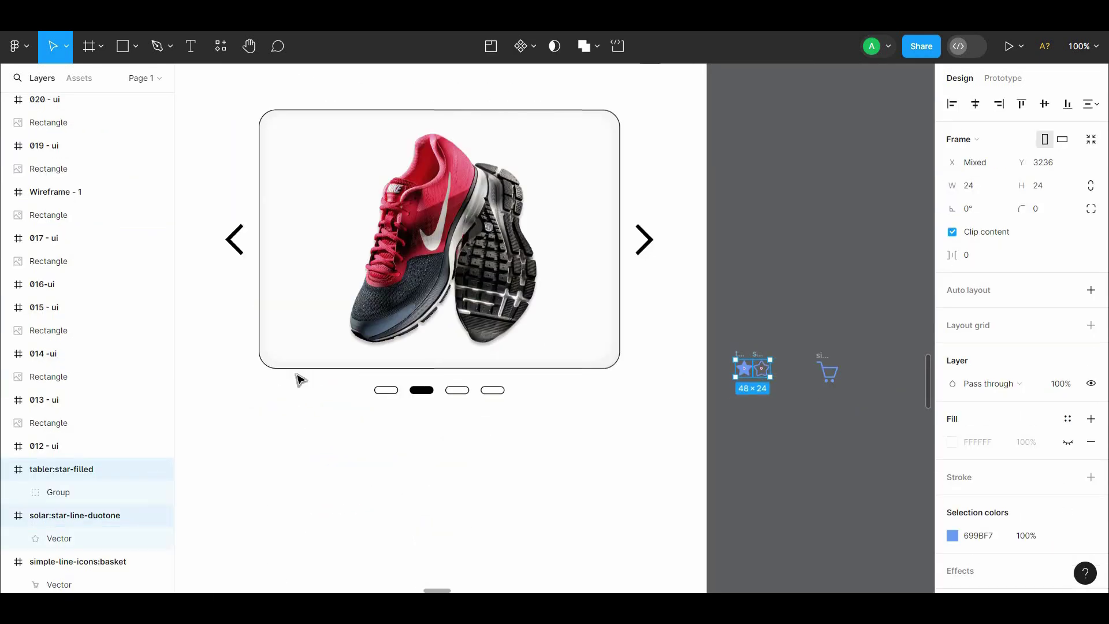
{"action": "left_click_drag", "start_coordinate": [199, 445], "coordinate": [745, 405]}
{"action": "key", "text": "ctrl+v"}
{"action": "left_click_drag", "start_coordinate": [733, 406], "coordinate": [781, 459]}
{"action": "left_click", "coordinate": [698, 443]}
- Recolor both star icons to yellow FEE24E
{"action": "left_click", "coordinate": [610, 381]}
{"action": "left_click", "coordinate": [594, 381], "text": "shift"}
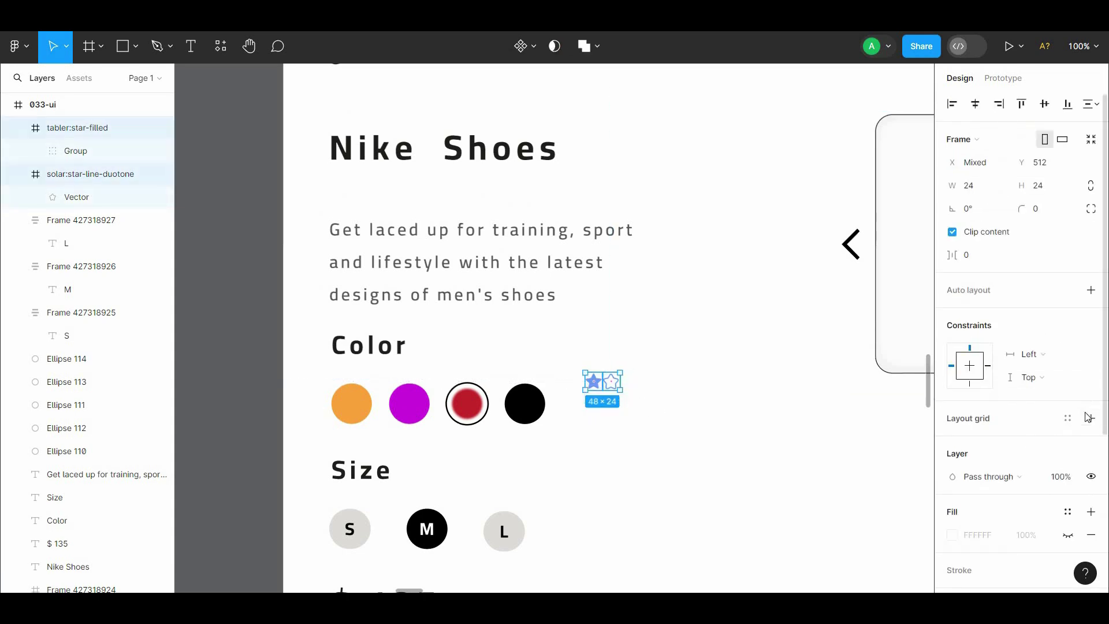
{"action": "scroll", "coordinate": [1087, 502], "scroll_direction": "down", "scroll_amount": 3}
{"action": "scroll", "coordinate": [1062, 551], "scroll_direction": "down", "scroll_amount": 2}
{"action": "left_click", "coordinate": [952, 407]}
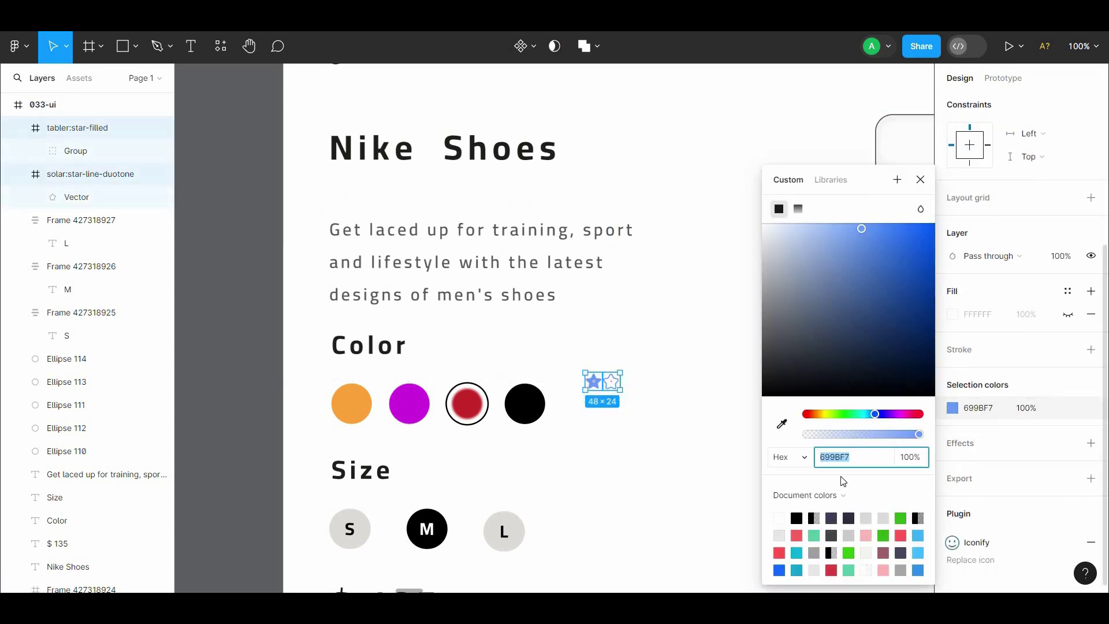
{"action": "left_click_drag", "start_coordinate": [825, 414], "coordinate": [820, 414]}
{"action": "left_click", "coordinate": [878, 243]}
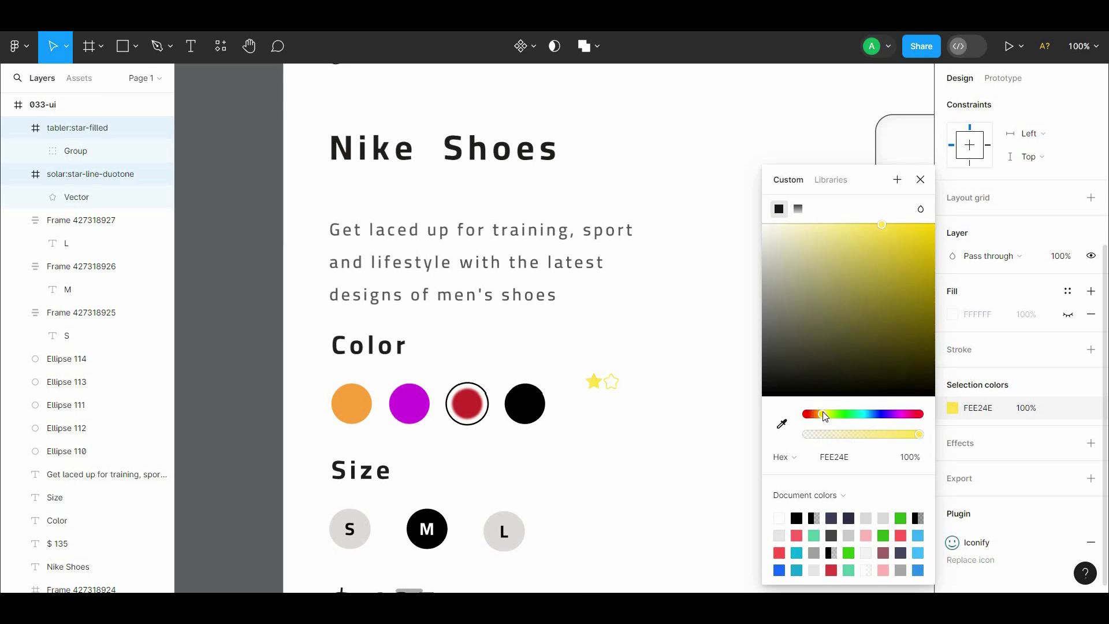
- Move the stars below the description and duplicate the filled one to make four filled stars before the outline star
{"action": "left_click", "coordinate": [652, 440]}
{"action": "scroll", "coordinate": [646, 358], "scroll_direction": "down", "scroll_amount": 1}
{"action": "left_click", "coordinate": [640, 324]}
{"action": "left_click", "coordinate": [658, 319], "text": "shift"}
{"action": "left_click_drag", "start_coordinate": [658, 320], "coordinate": [540, 259]}
{"action": "left_click", "coordinate": [445, 260]}
{"action": "left_click_drag", "start_coordinate": [405, 258], "coordinate": [501, 258]}
- Select all five stars and distribute them evenly along their row
{"action": "left_click", "coordinate": [538, 257], "text": "shift"}
{"action": "left_click", "coordinate": [464, 259], "text": "shift"}
{"action": "left_click", "coordinate": [437, 259], "text": "shift"}
{"action": "left_click", "coordinate": [405, 259], "text": "shift"}
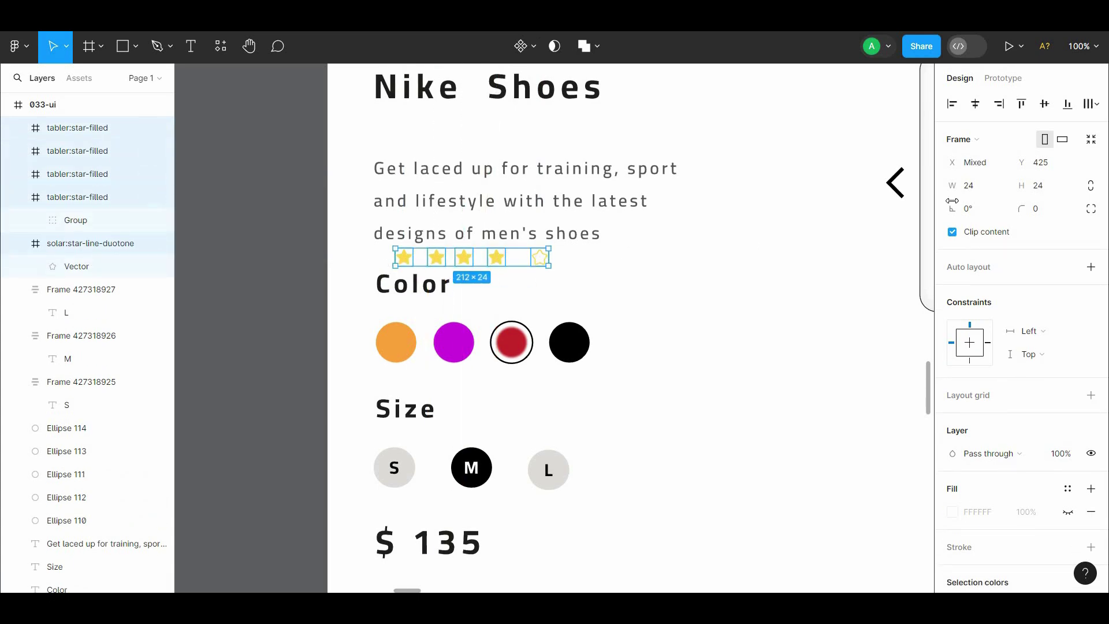
{"action": "key", "text": "ctrl+plus"}
{"action": "left_click_drag", "start_coordinate": [538, 266], "coordinate": [634, 312]}
{"action": "left_click", "coordinate": [633, 243]}
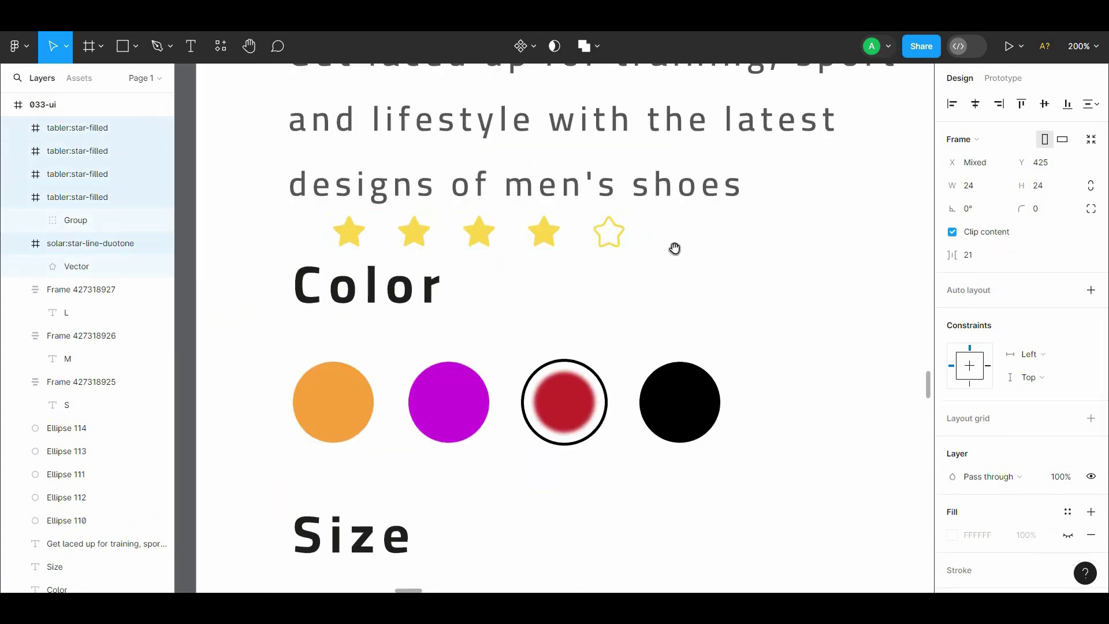
{"action": "left_click_drag", "start_coordinate": [673, 248], "coordinate": [697, 277]}
{"action": "left_click", "coordinate": [815, 323]}
- Set the spacing between the five rating stars to 16
{"action": "key", "text": "ctrl+minus"}
{"action": "left_click_drag", "start_coordinate": [647, 320], "coordinate": [445, 254]}
{"action": "left_click", "coordinate": [976, 257]}
{"action": "type", "text": "16"}
{"action": "key", "text": "Return"}
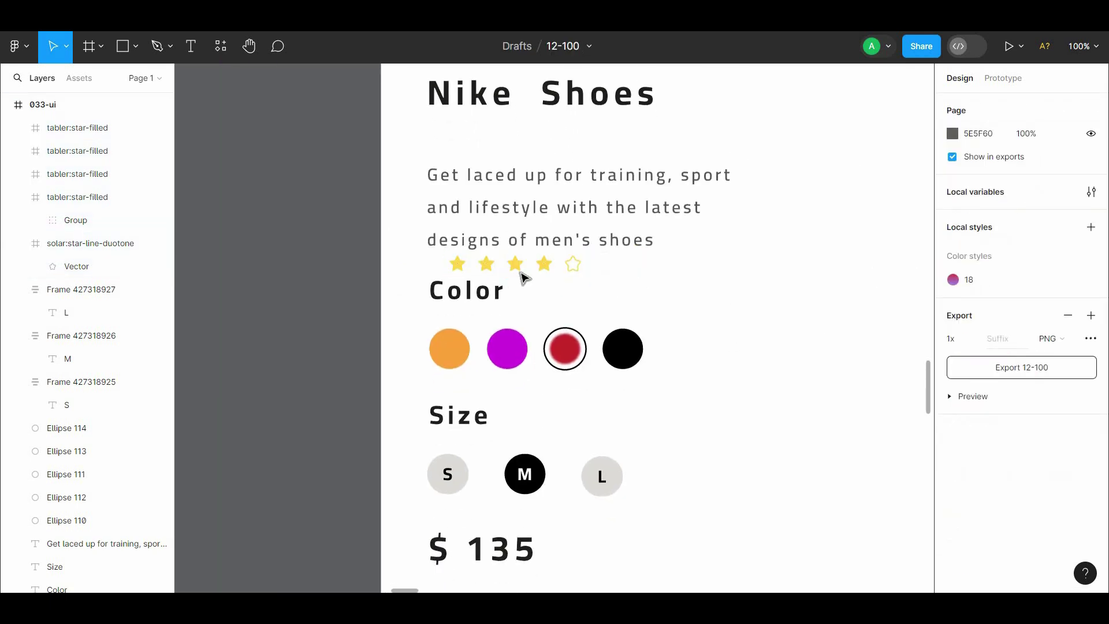
- Wrap the five stars in one frame and position it at X 65, Y 429, just below the description
{"action": "left_click_drag", "start_coordinate": [613, 279], "coordinate": [440, 260]}
{"action": "right_click", "coordinate": [451, 264]}
{"action": "left_click", "coordinate": [500, 330]}
{"action": "key", "text": "Down"}
{"action": "key", "text": "Down"}
{"action": "key", "text": "Down"}
{"action": "key", "text": "Down"}
{"action": "key", "text": "Right"}
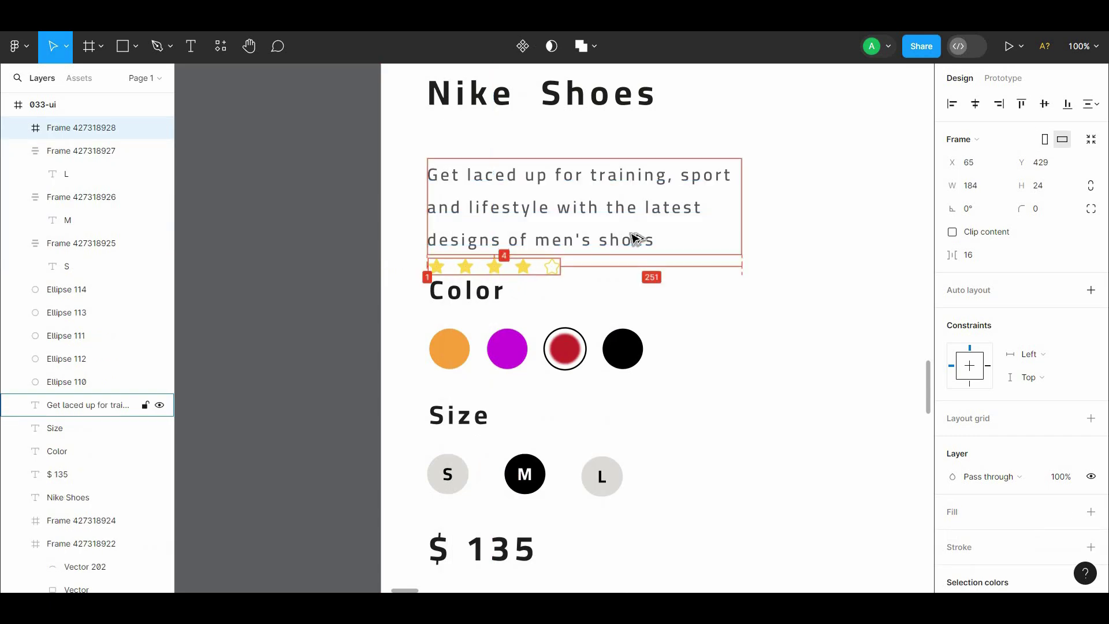
- Move the star rating between the Nike Shoes heading and the description, at X 64, Y 253
{"action": "left_click", "coordinate": [710, 274]}
{"action": "left_click_drag", "start_coordinate": [578, 300], "coordinate": [553, 319]}
{"action": "left_click_drag", "start_coordinate": [533, 292], "coordinate": [533, 163]}
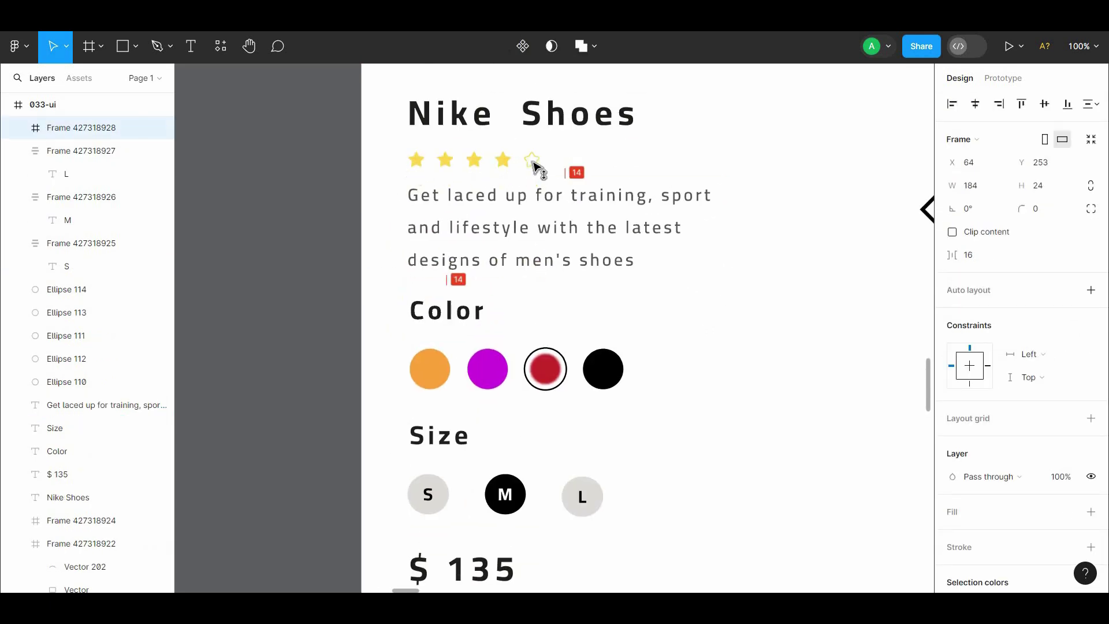
{"action": "left_click", "coordinate": [608, 208]}
{"action": "left_click", "coordinate": [720, 152]}
{"action": "left_click_drag", "start_coordinate": [624, 348], "coordinate": [516, 219]}
{"action": "key", "text": "ctrl+minus"}
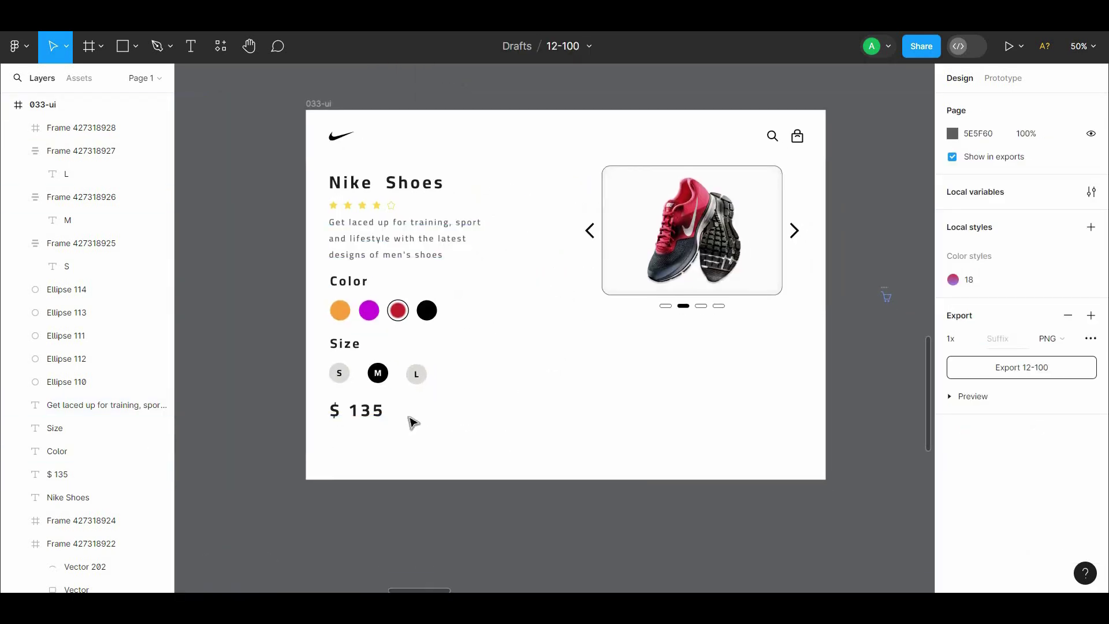
- Left-align the Size and Color headings, the description, the star rating and the Nike Shoes heading
{"action": "mouse_move", "coordinate": [333, 447]}
{"action": "left_mouse_down"}
{"action": "mouse_move", "coordinate": [436, 407]}
{"action": "mouse_move", "coordinate": [341, 441]}
{"action": "left_mouse_up"}
{"action": "left_click", "coordinate": [344, 349]}
{"action": "left_click", "coordinate": [348, 282], "text": "shift"}
{"action": "left_click", "coordinate": [404, 238], "text": "shift"}
{"action": "left_click", "coordinate": [358, 205], "text": "shift"}
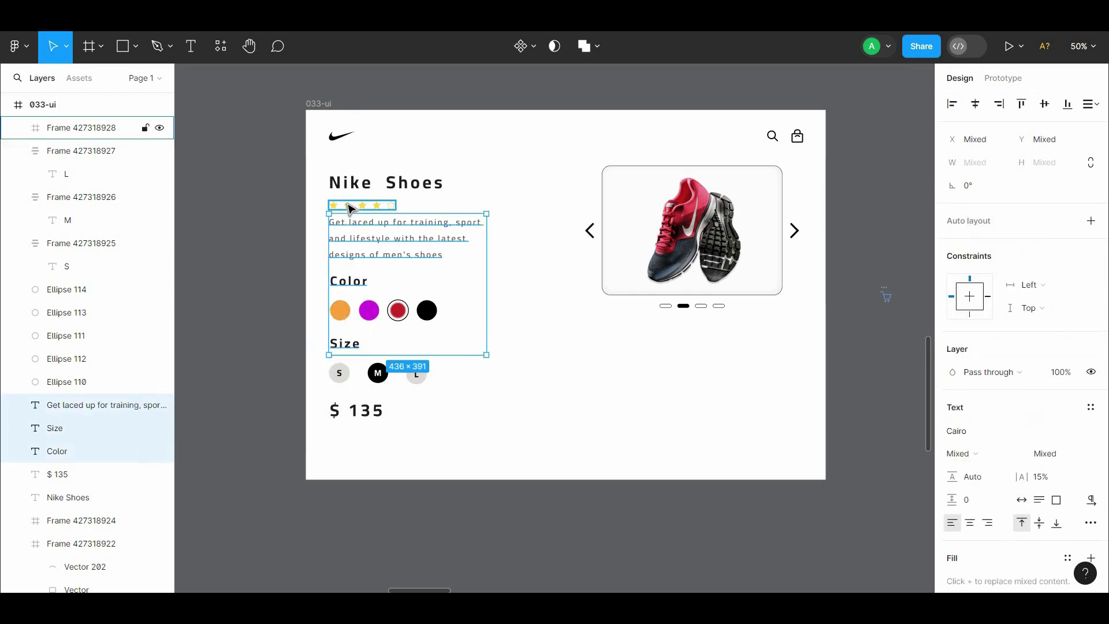
{"action": "left_click", "coordinate": [370, 182], "text": "shift"}
{"action": "left_click", "coordinate": [954, 107]}
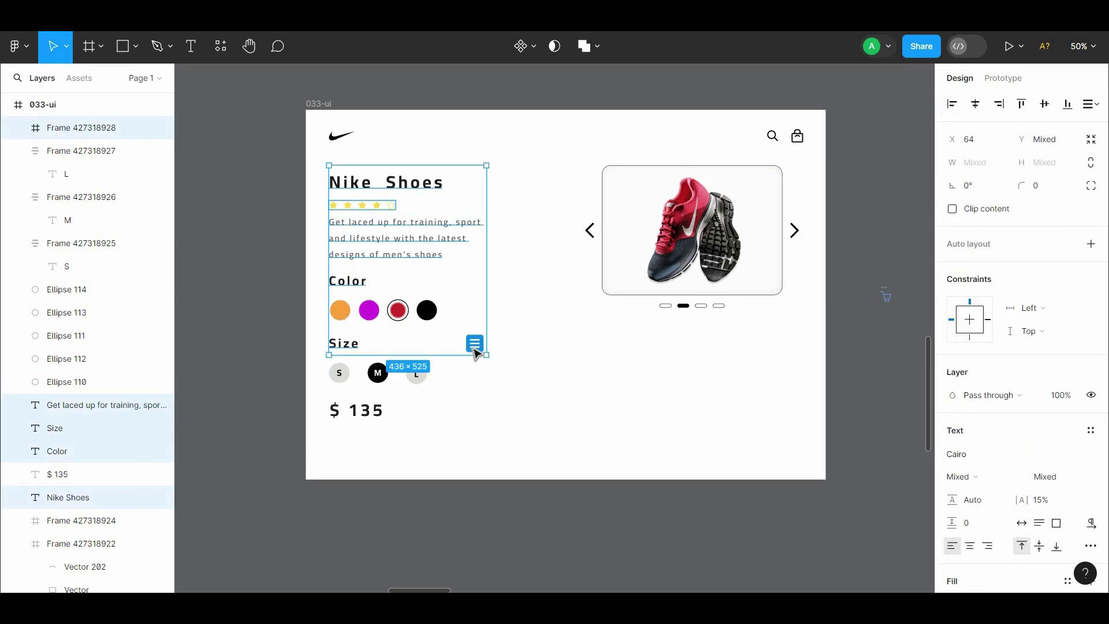
{"action": "left_click", "coordinate": [525, 346]}
- Scale the row of color swatches down to 0.81x
{"action": "scroll", "coordinate": [456, 306], "scroll_direction": "down", "scroll_amount": 1}
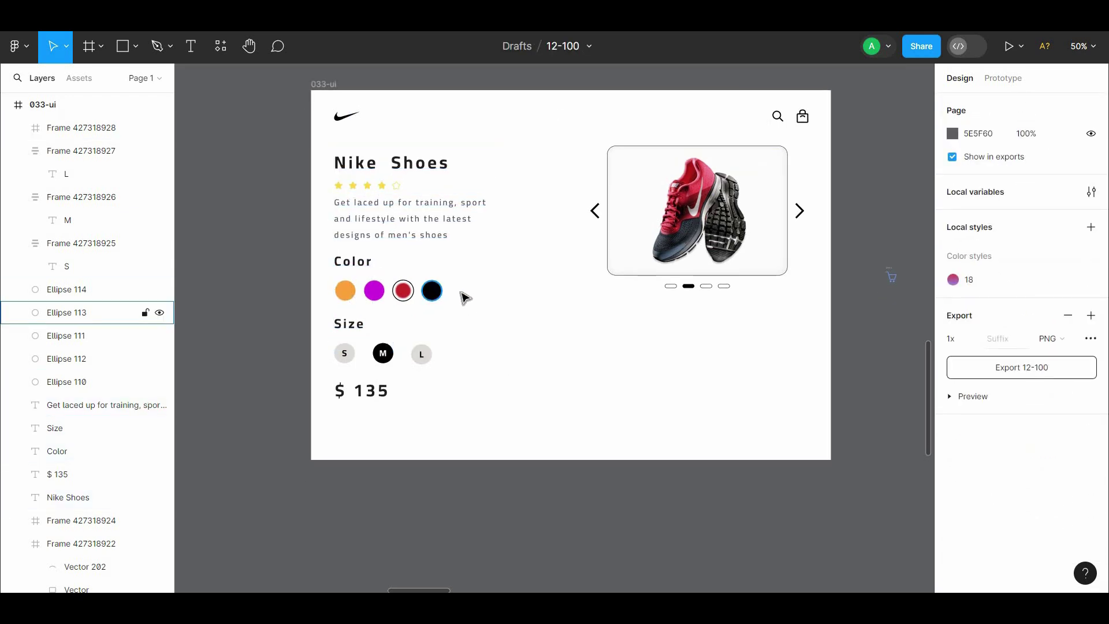
{"action": "left_click_drag", "start_coordinate": [464, 297], "coordinate": [333, 277]}
{"action": "key", "text": "k"}
{"action": "left_click_drag", "start_coordinate": [442, 291], "coordinate": [413, 301]}
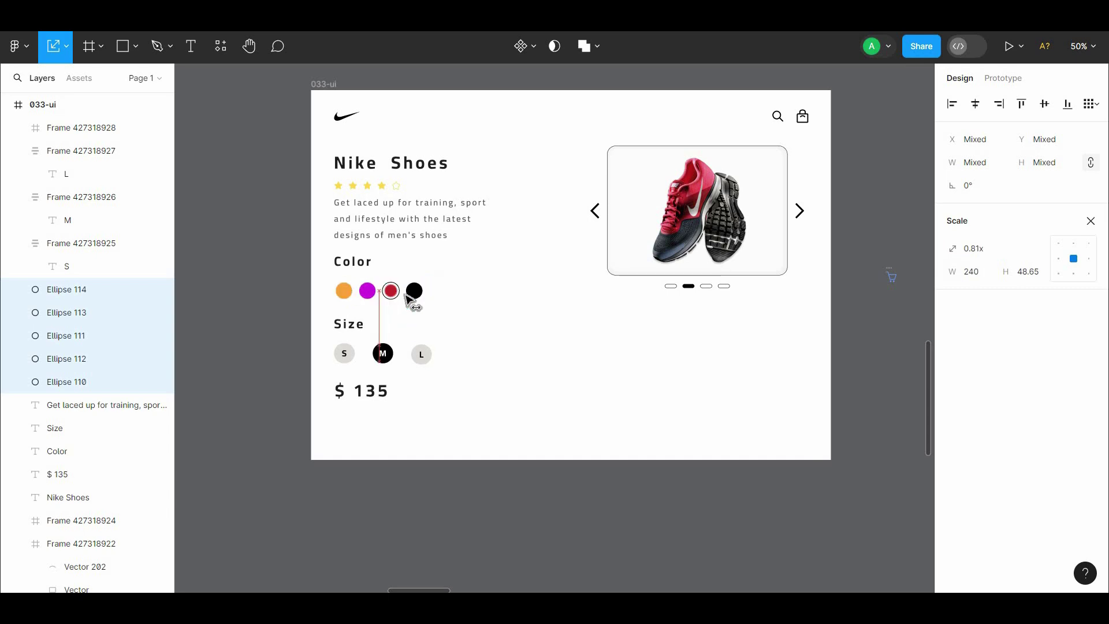
{"action": "left_click", "coordinate": [481, 295]}
- Nudge the Size heading and its badges up closer to the color swatches
{"action": "left_click_drag", "start_coordinate": [460, 329], "coordinate": [289, 283]}
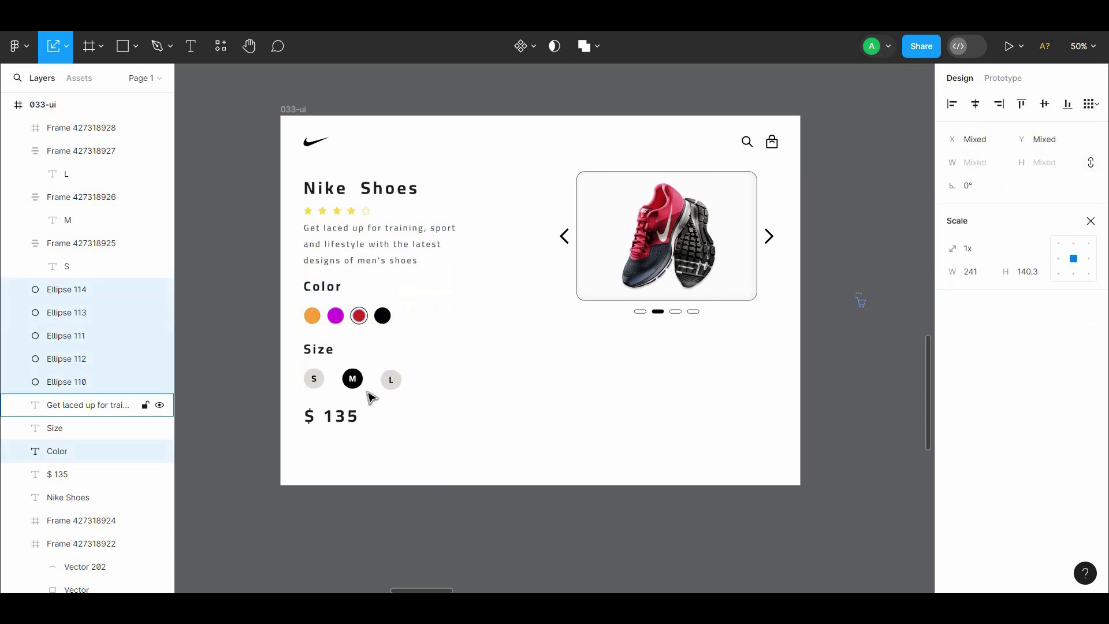
{"action": "left_click_drag", "start_coordinate": [532, 362], "coordinate": [397, 329]}
{"action": "key", "text": "alt+Up"}
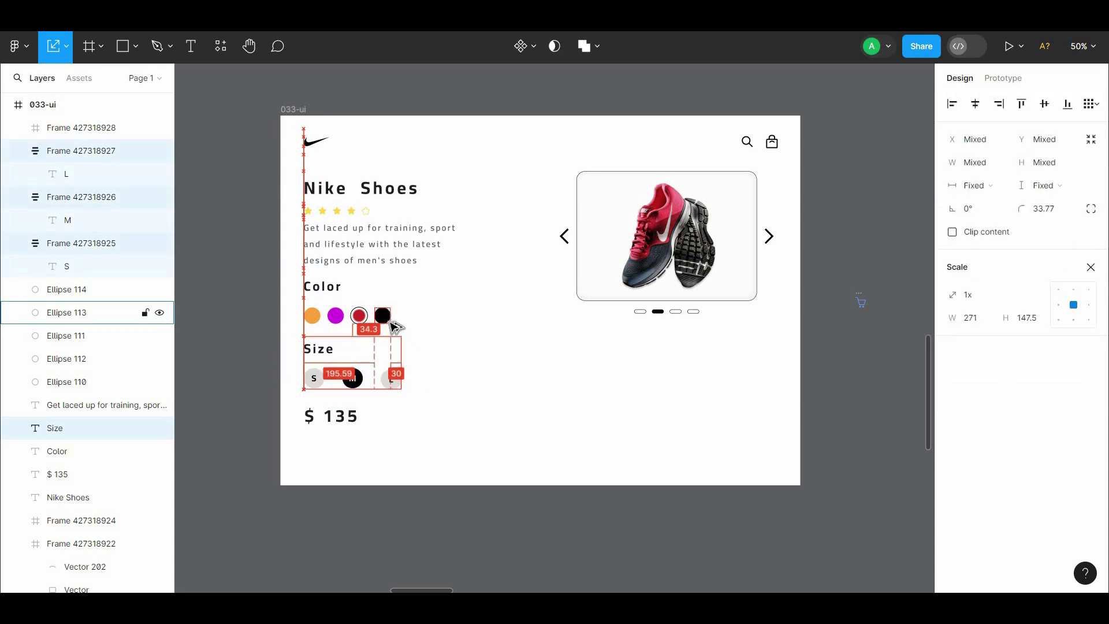
{"action": "key", "text": "alt+shift+Up"}
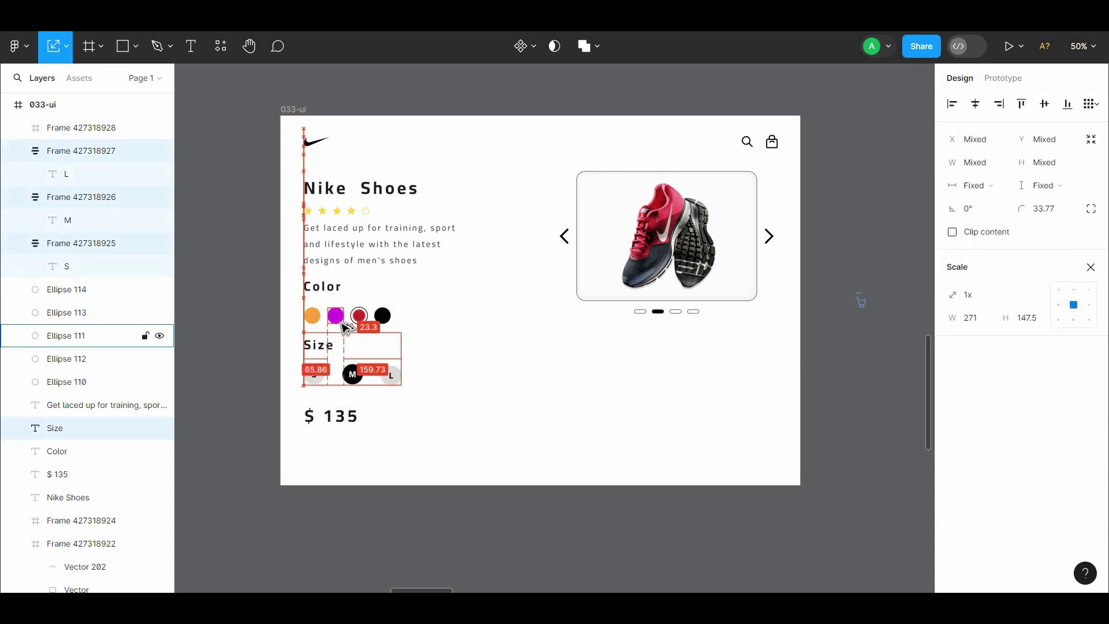
{"action": "left_click", "coordinate": [539, 357]}
- Set the horizontal spacing between the S, M and L badges to 26
{"action": "mouse_move", "coordinate": [298, 389]}
{"action": "left_mouse_down"}
{"action": "mouse_move", "coordinate": [444, 361]}
{"action": "mouse_move", "coordinate": [283, 382]}
{"action": "left_mouse_up"}
{"action": "type", "text": "25"}
{"action": "left_click", "coordinate": [675, 411]}
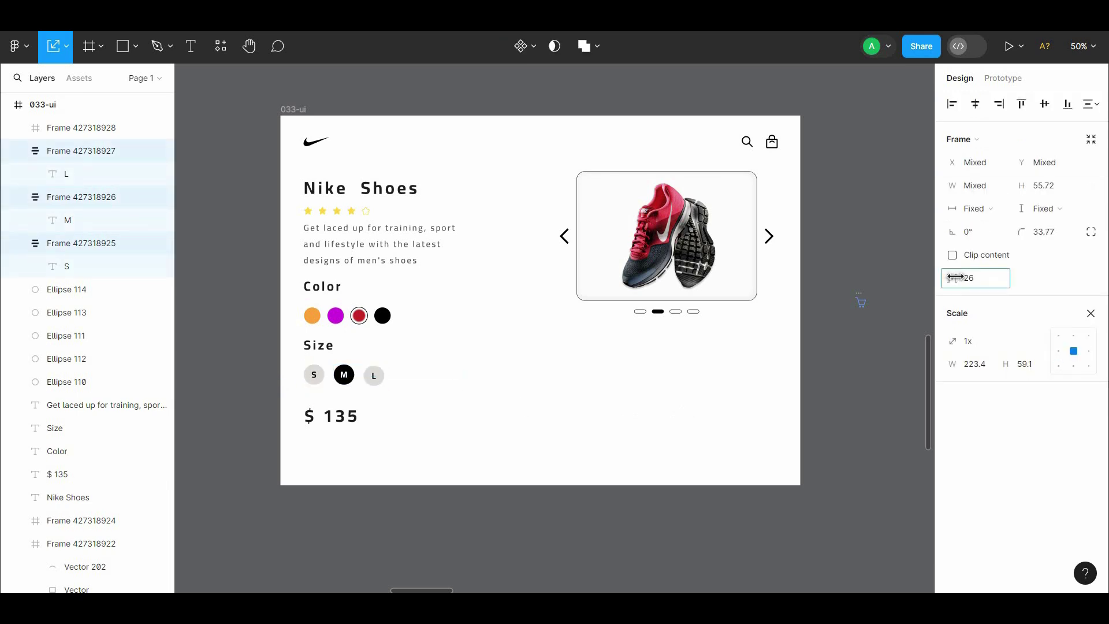
- Set the $ 135 price text to ExtraBold and move it up closer beneath the size badges
{"action": "left_click", "coordinate": [648, 492]}
{"action": "left_click_drag", "start_coordinate": [415, 429], "coordinate": [294, 415]}
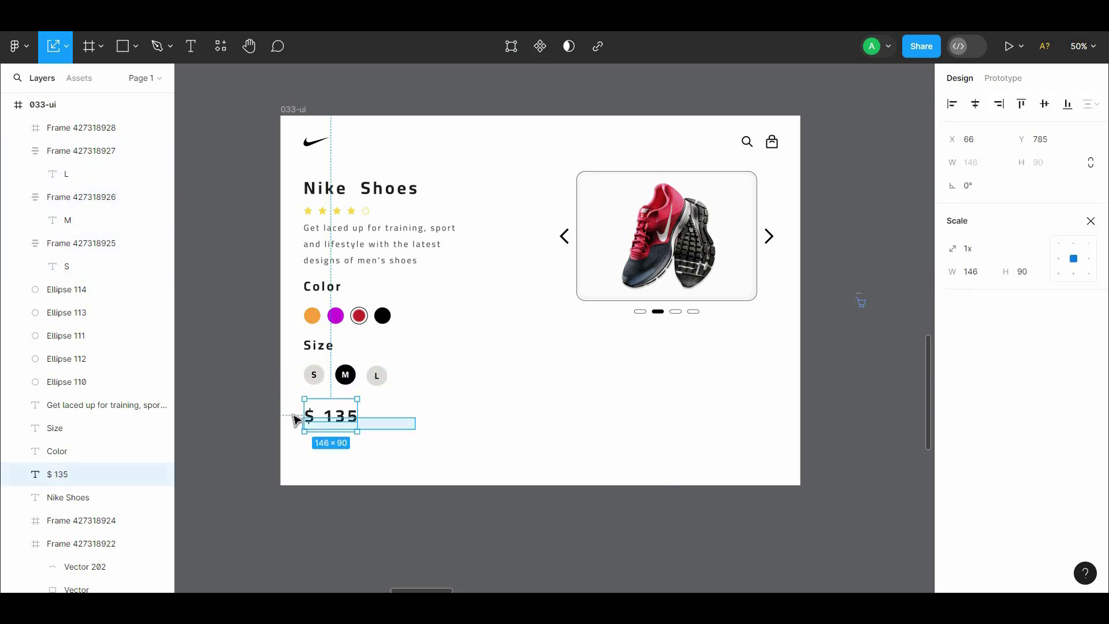
{"action": "left_click", "coordinate": [1088, 221]}
{"action": "left_click", "coordinate": [953, 414]}
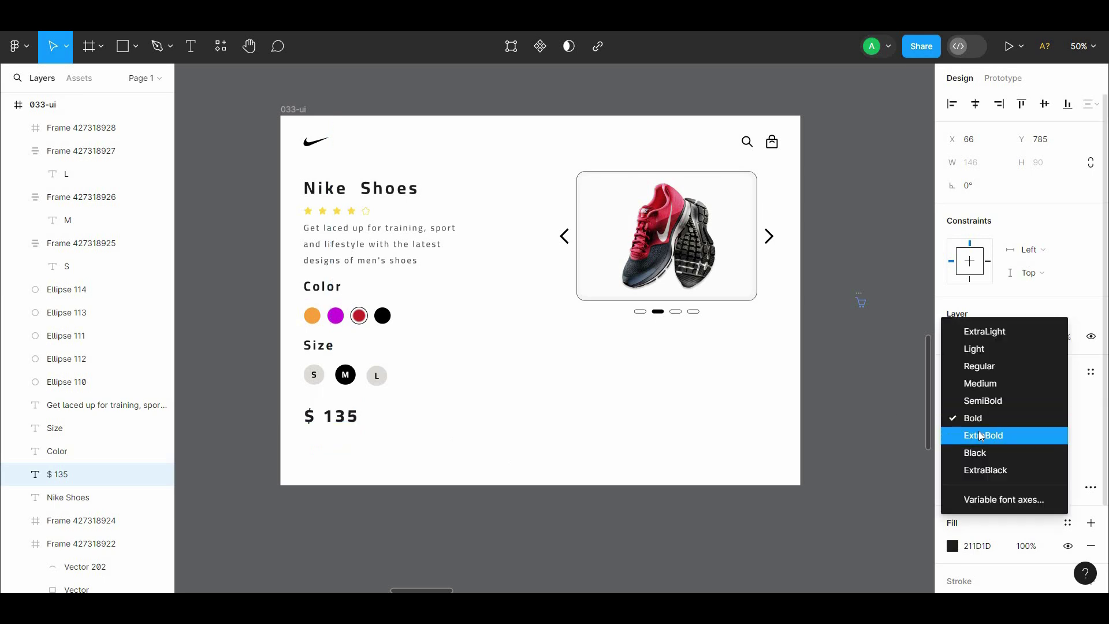
{"action": "left_click", "coordinate": [981, 436]}
{"action": "left_click_drag", "start_coordinate": [347, 423], "coordinate": [401, 168]}
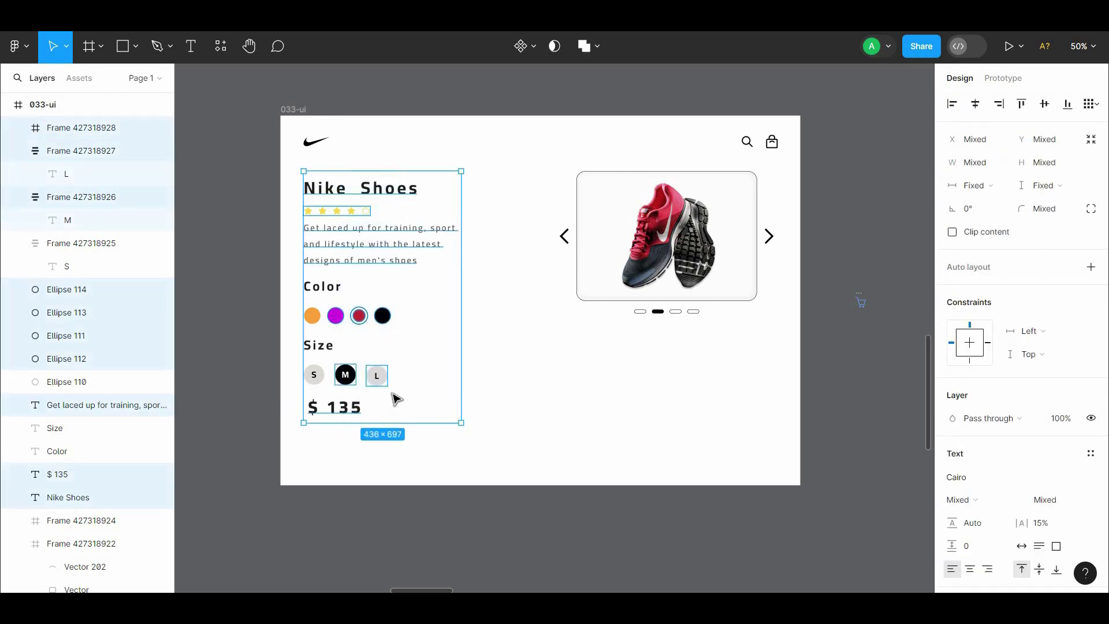
- Wrap the Size heading with its badges in one frame and the Color heading with its swatches in another
{"action": "left_click", "coordinate": [301, 447]}
{"action": "left_click_drag", "start_coordinate": [292, 341], "coordinate": [400, 383]}
{"action": "right_click", "coordinate": [336, 374]}
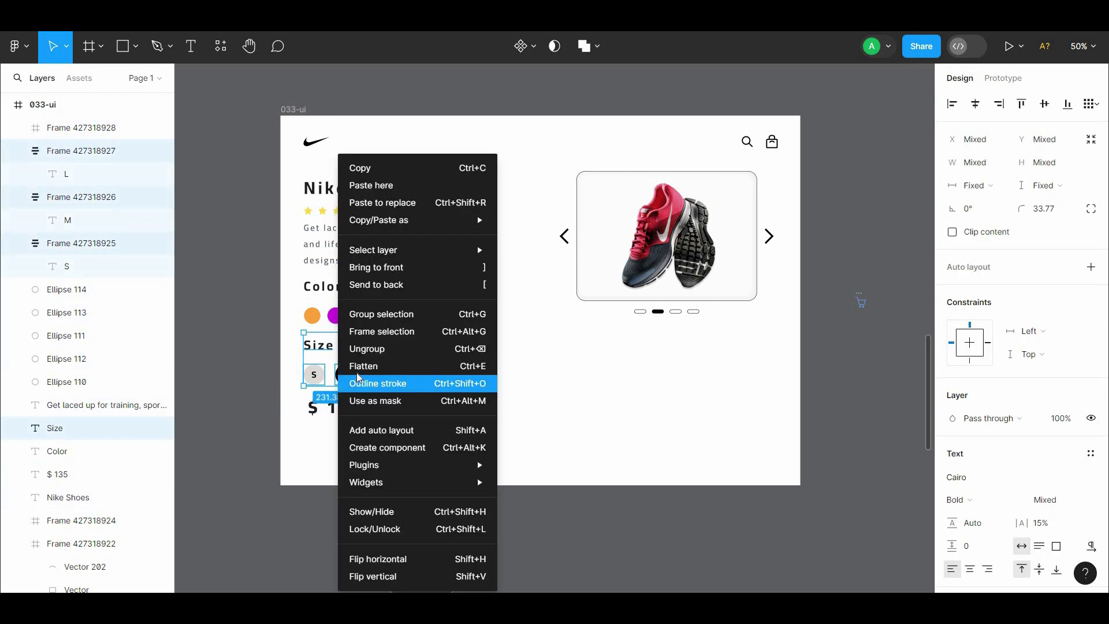
{"action": "left_click", "coordinate": [358, 332]}
{"action": "left_click_drag", "start_coordinate": [289, 286], "coordinate": [387, 327]}
{"action": "right_click", "coordinate": [375, 327]}
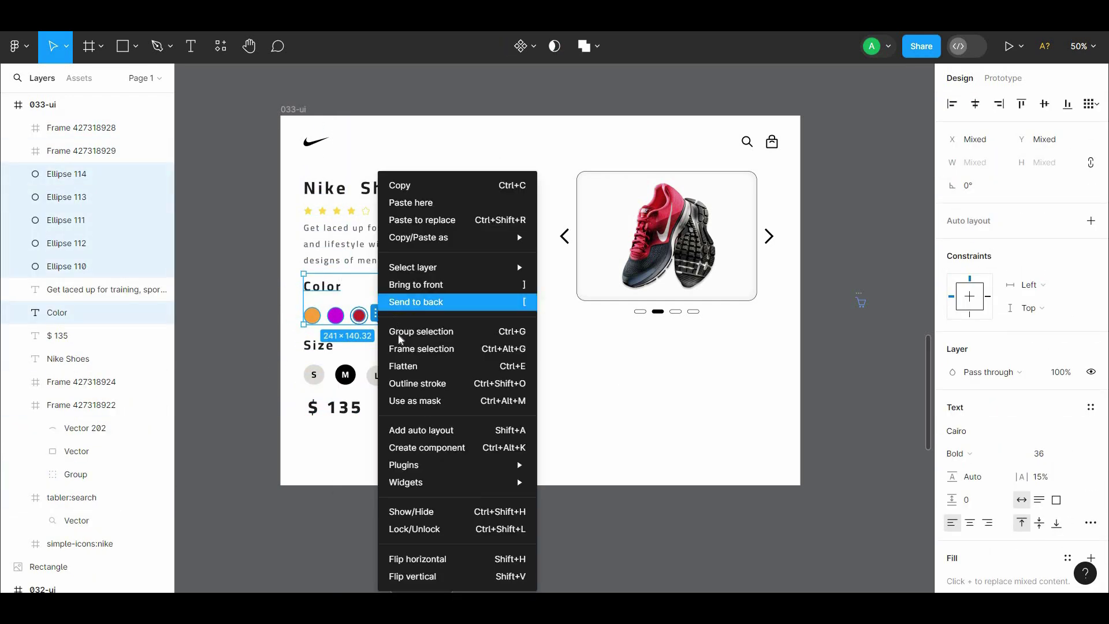
{"action": "left_click", "coordinate": [404, 346]}
- Tidy up the product details column, from the Nike Shoes heading to the price, with a vertical spacing of 8
{"action": "left_click_drag", "start_coordinate": [294, 224], "coordinate": [367, 255]}
{"action": "left_click_drag", "start_coordinate": [329, 446], "coordinate": [387, 193]}
{"action": "key", "text": "ctrl+alt+t"}
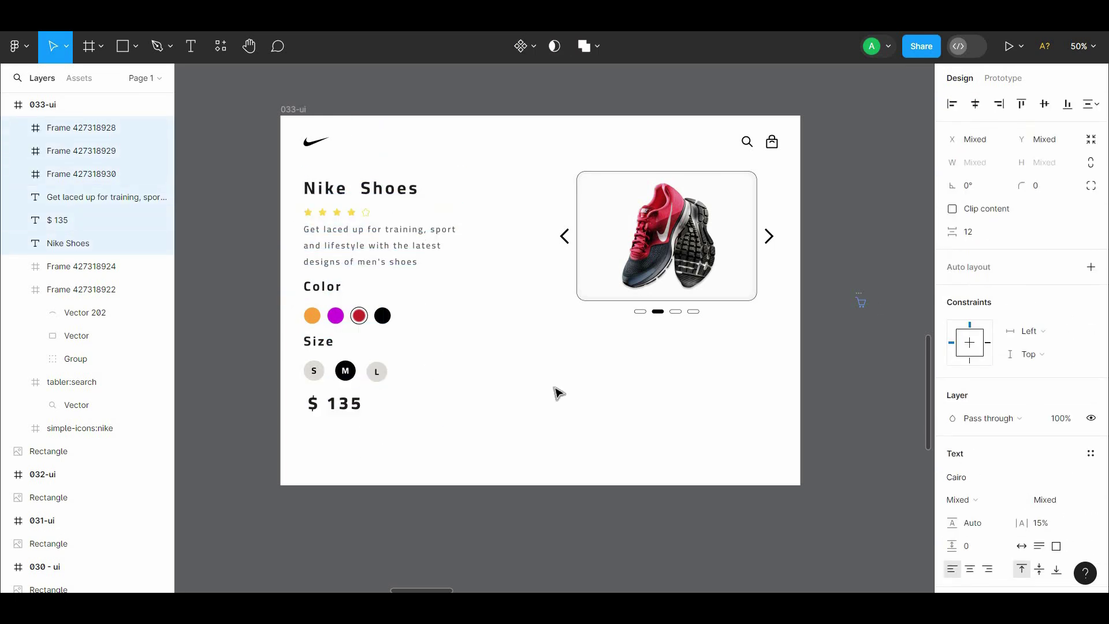
{"action": "left_click_drag", "start_coordinate": [950, 231], "coordinate": [951, 232]}
{"action": "type", "text": "8"}
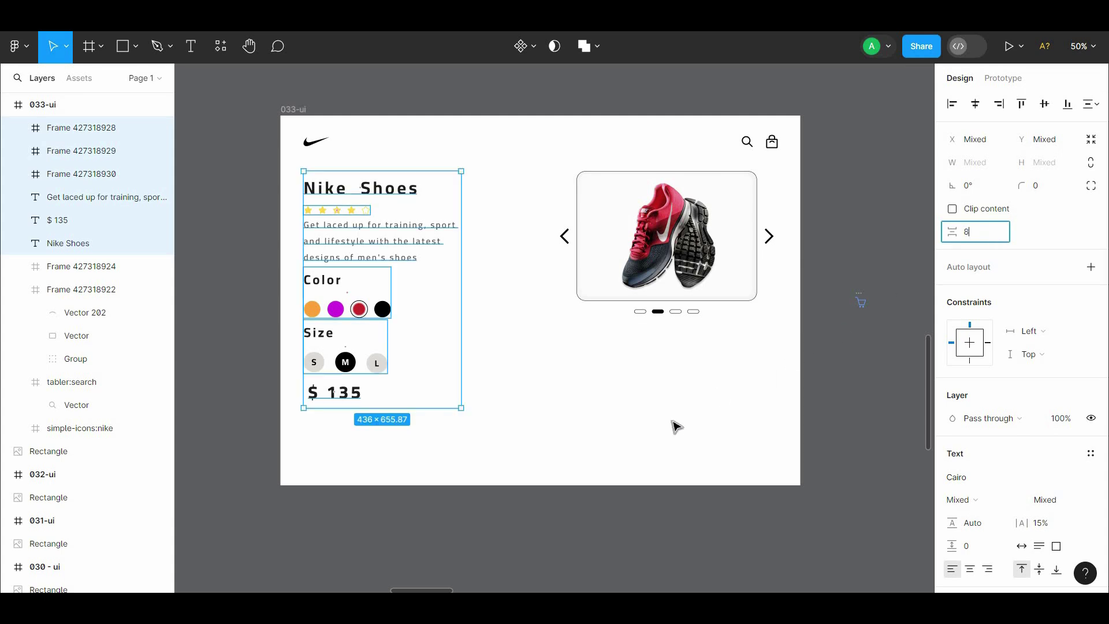
{"action": "left_click", "coordinate": [671, 421]}
{"action": "left_click_drag", "start_coordinate": [341, 161], "coordinate": [409, 441]}
{"action": "left_click", "coordinate": [764, 365]}
{"action": "left_click_drag", "start_coordinate": [768, 370], "coordinate": [707, 436]}
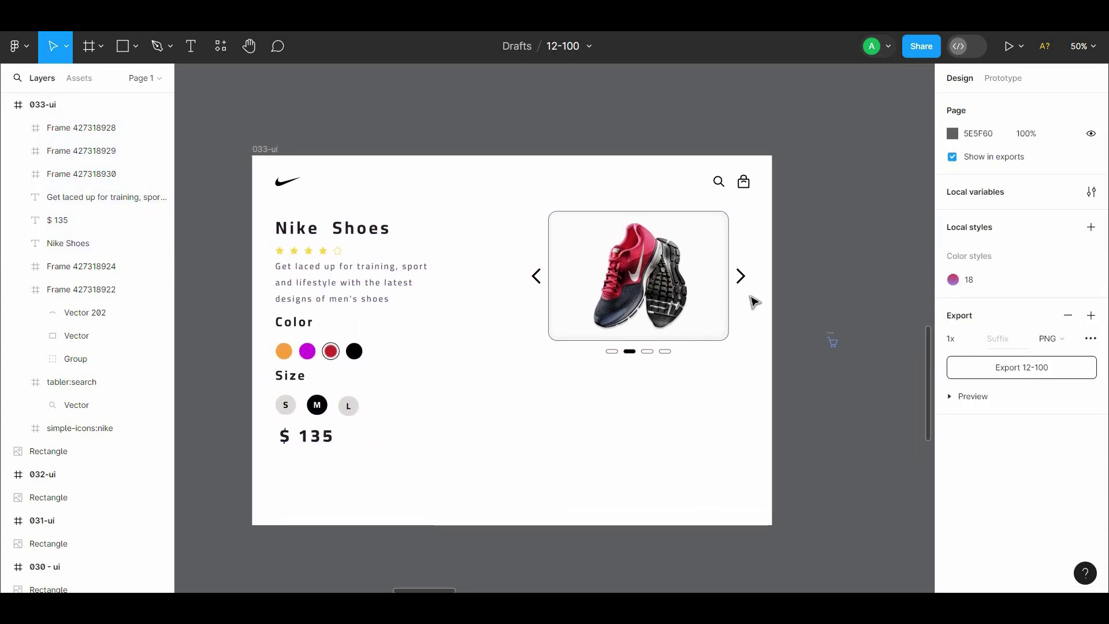
- Add the text "ADD TO CART" near the bottom of the 033-ui frame and place the basket icon beside it
{"action": "left_click", "coordinate": [452, 505]}
{"action": "type", "text": "ADD TO CART"}
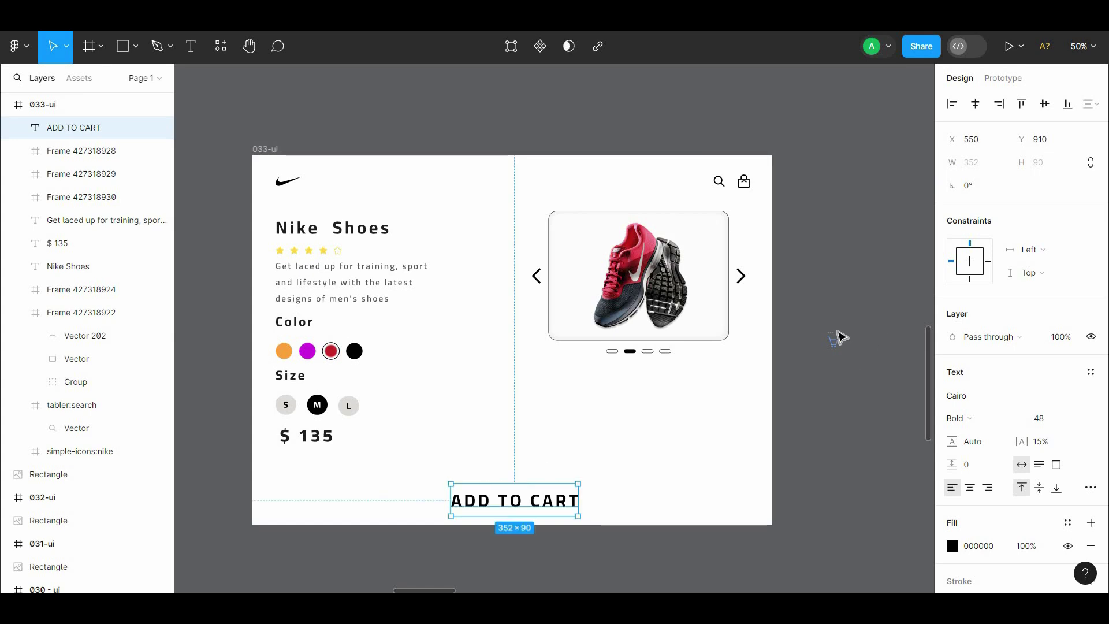
{"action": "left_click_drag", "start_coordinate": [834, 340], "coordinate": [607, 499]}
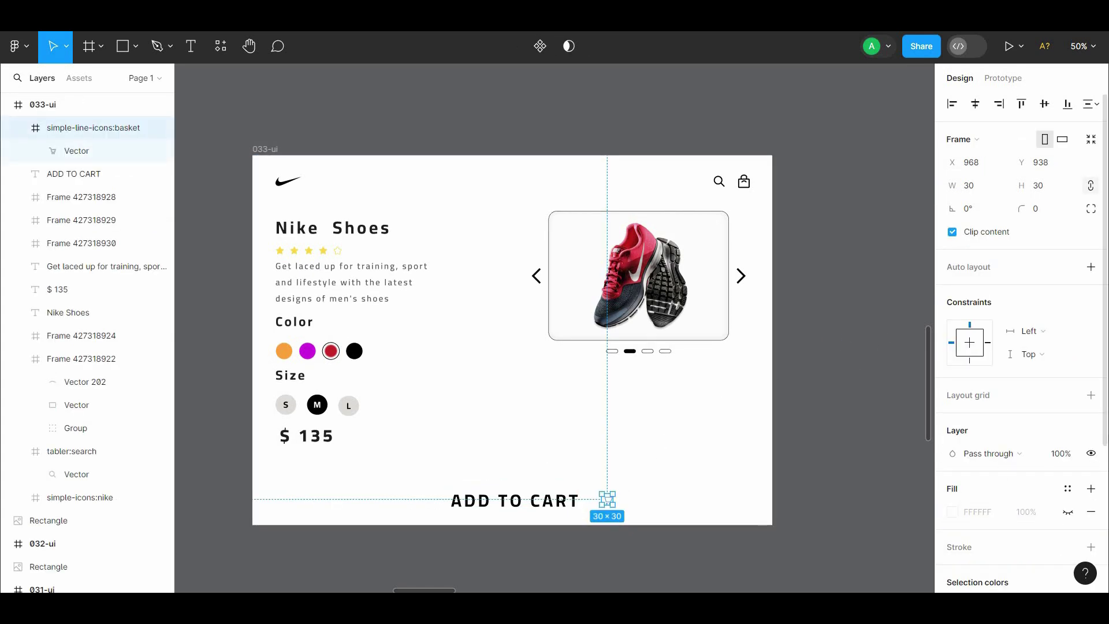
- Change the basket icon's color to black (000000)
{"action": "scroll", "coordinate": [1097, 510], "scroll_direction": "down", "scroll_amount": 3}
{"action": "left_click", "coordinate": [952, 448]}
{"action": "left_click_drag", "start_coordinate": [817, 346], "coordinate": [690, 478]}
{"action": "left_click", "coordinate": [688, 479]}
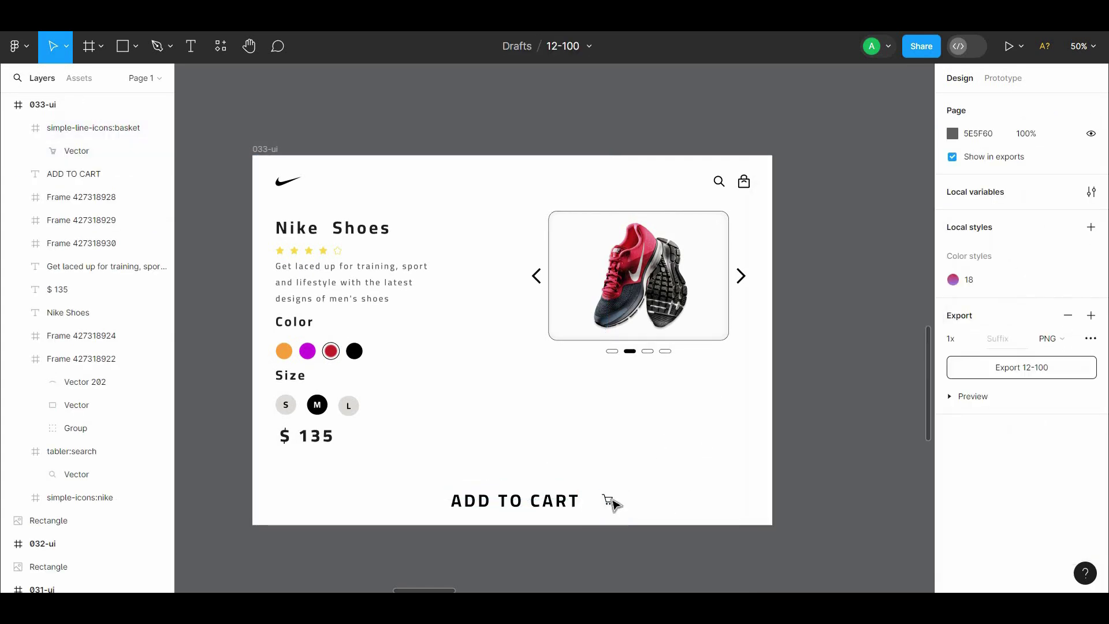
- Enlarge the cart vector to about 42 × 41 and move it out of its icon frame, closer to the ADD TO CART text
{"action": "left_click", "coordinate": [611, 502]}
{"action": "double_click", "coordinate": [607, 501]}
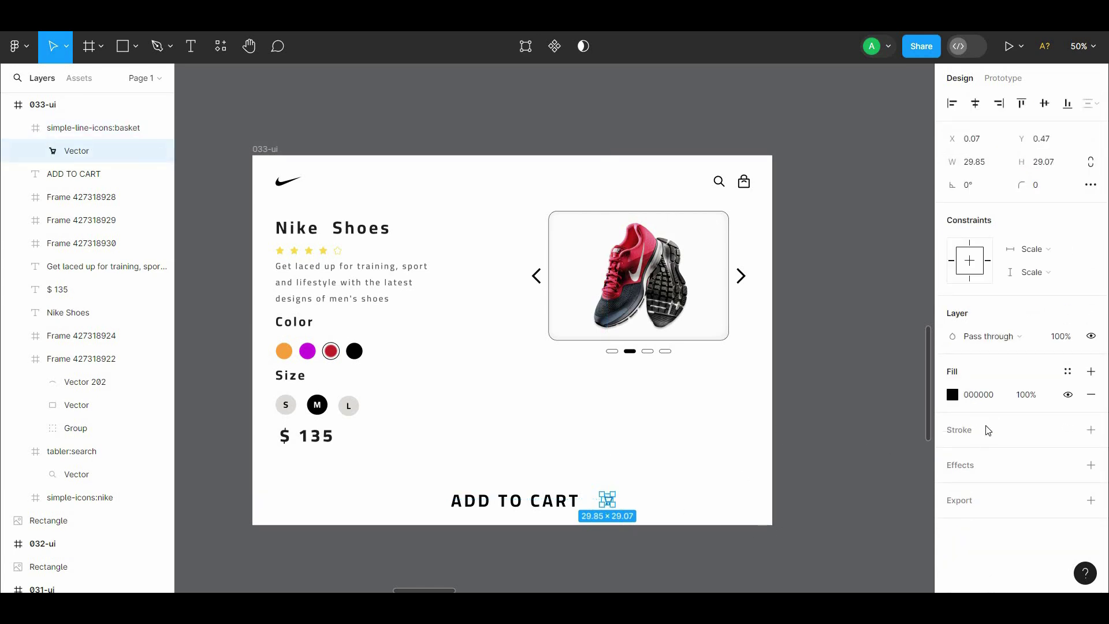
{"action": "scroll", "coordinate": [693, 370], "scroll_direction": "up", "scroll_amount": 5}
{"action": "double_click", "coordinate": [722, 361]}
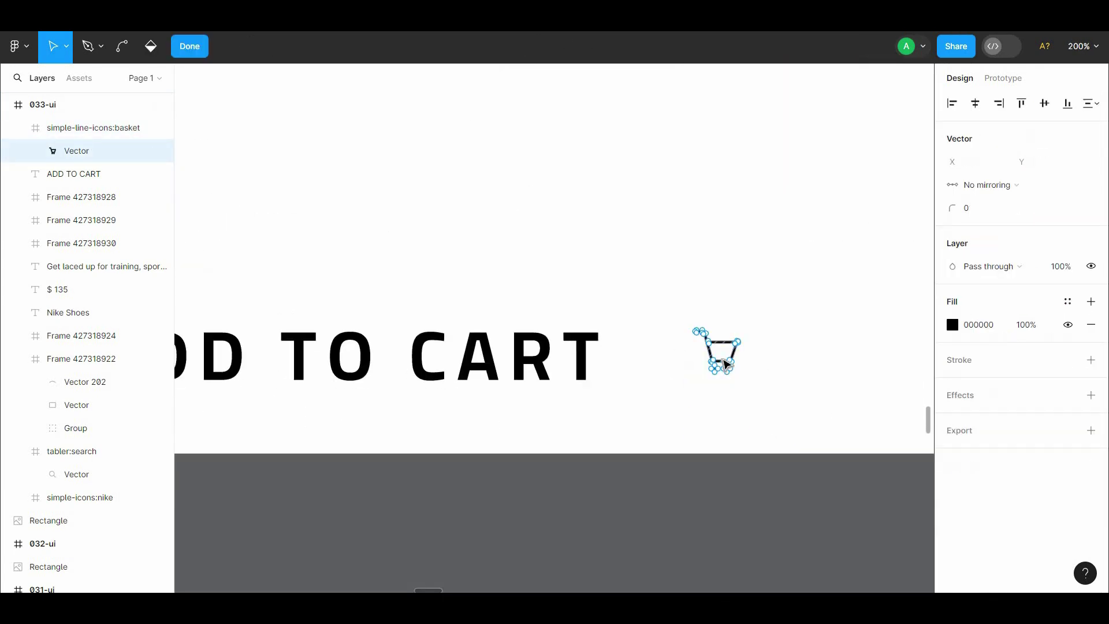
{"action": "key", "text": "Escape"}
{"action": "key", "text": "k"}
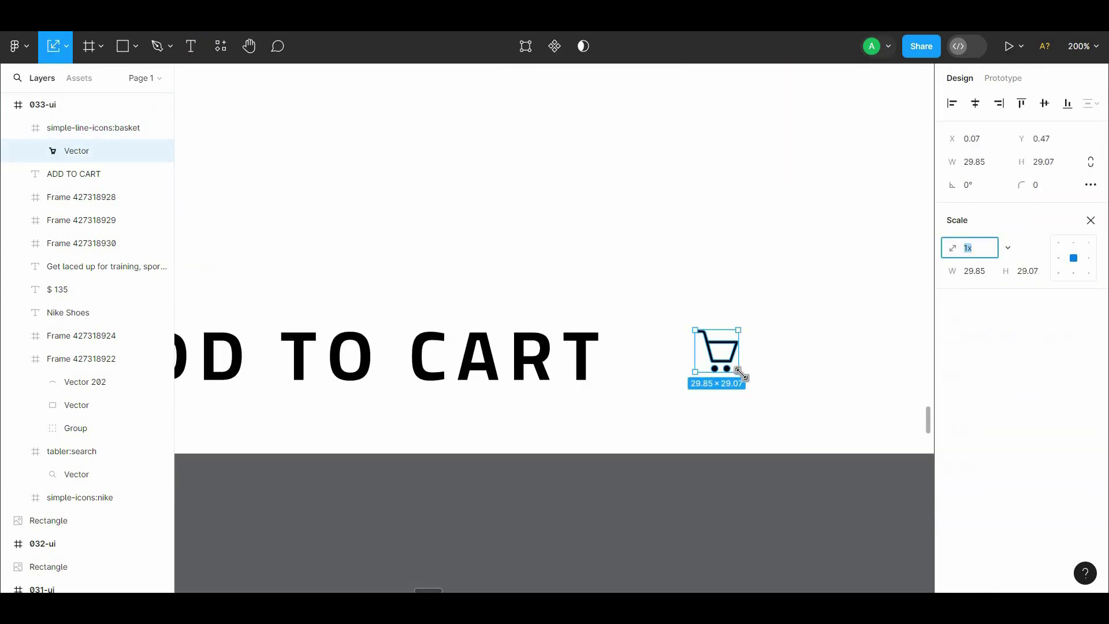
{"action": "left_click_drag", "start_coordinate": [739, 372], "coordinate": [752, 393]}
{"action": "key", "text": "ctrl+z"}
{"action": "left_click_drag", "start_coordinate": [727, 352], "coordinate": [704, 380]}
{"action": "key", "text": "shift+Left"}
{"action": "key", "text": "Left"}
{"action": "key", "text": "ctrl+minus"}
{"action": "left_click_drag", "start_coordinate": [621, 323], "coordinate": [661, 328]}
- Align the cart vector and the ADD TO CART text on their vertical centers
{"action": "left_click", "coordinate": [600, 348], "text": "shift"}
{"action": "left_click", "coordinate": [1067, 103]}
{"action": "key", "text": "v"}
{"action": "left_click", "coordinate": [687, 340]}
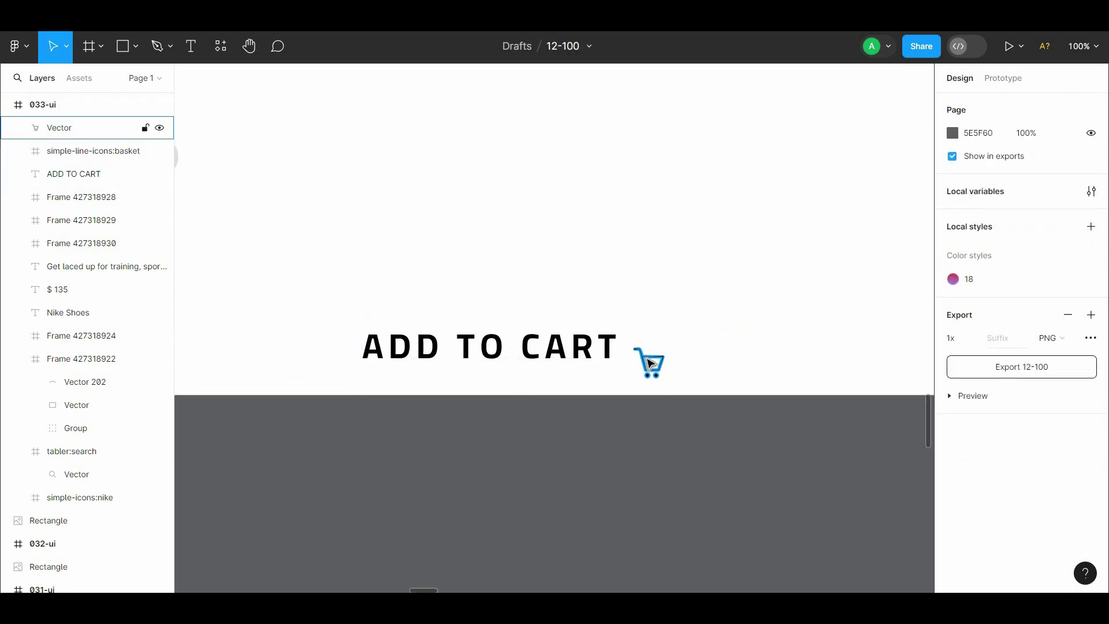
{"action": "left_click", "coordinate": [651, 364]}
{"action": "left_click", "coordinate": [604, 348], "text": "shift"}
{"action": "left_click", "coordinate": [1044, 104]}
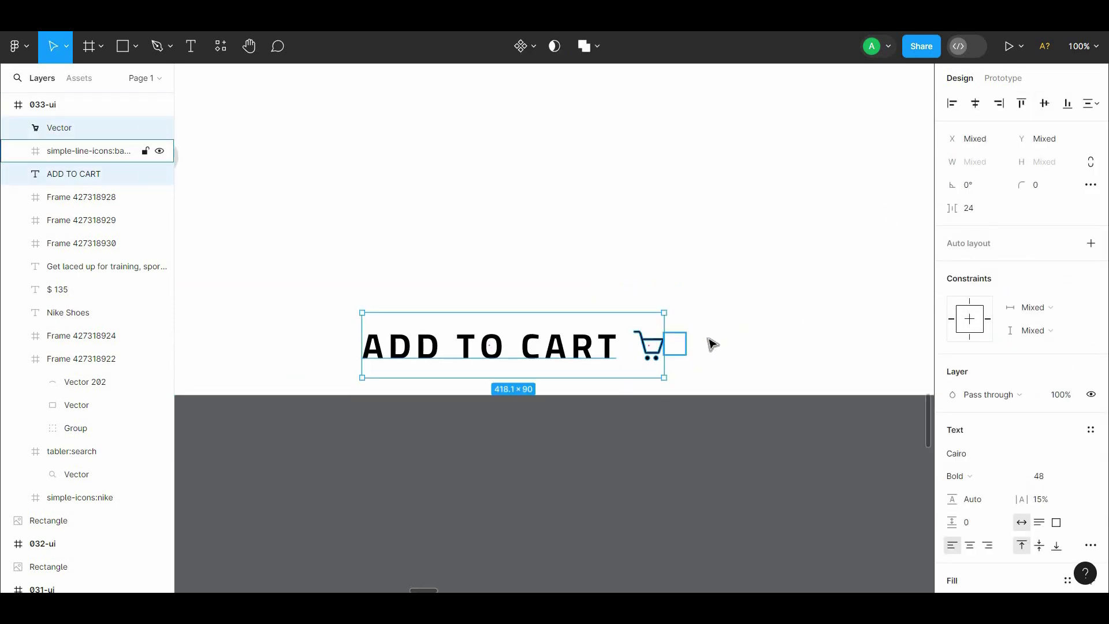
- Delete the empty basket icon frame and nudge the cart vector further away from the ADD TO CART text
{"action": "left_click", "coordinate": [675, 342]}
{"action": "key", "text": "Delete"}
{"action": "left_click", "coordinate": [658, 349]}
{"action": "key", "text": "Right"}
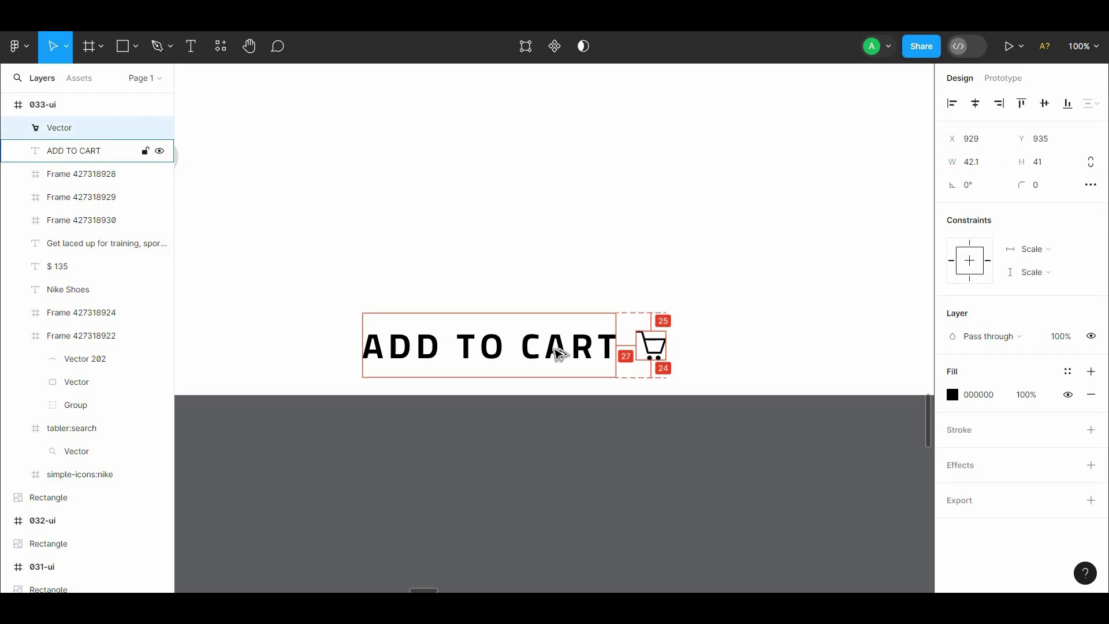
- Set the ADD TO CART text to SemiBold
{"action": "left_click", "coordinate": [558, 353], "text": "shift"}
{"action": "left_click", "coordinate": [578, 349]}
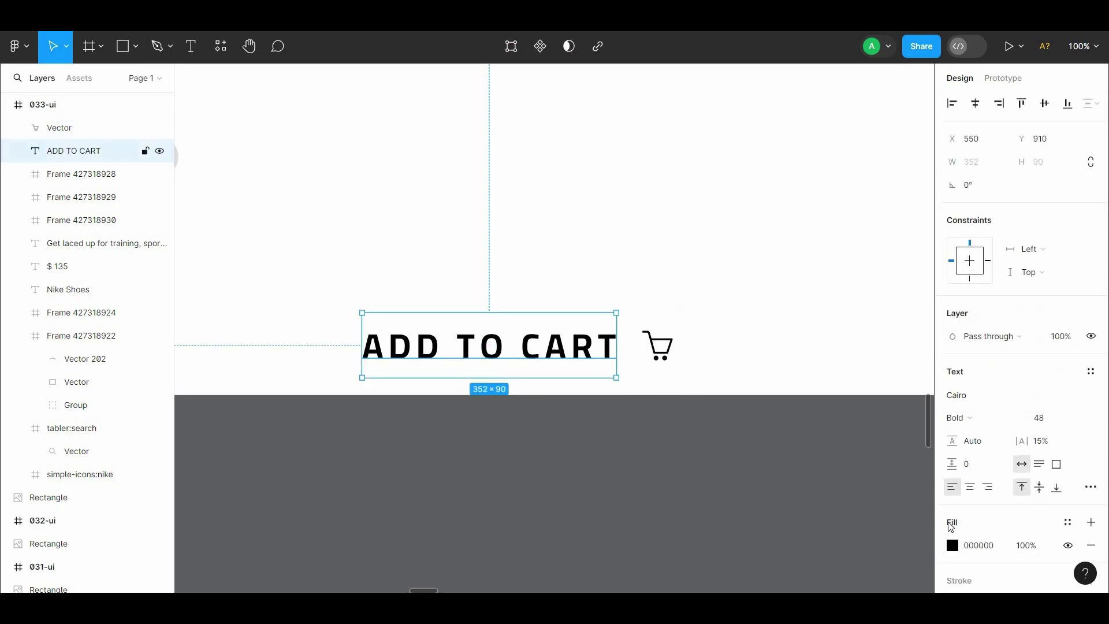
{"action": "left_click", "coordinate": [963, 417]}
{"action": "left_click", "coordinate": [970, 398]}
- Put the ADD TO CART text and cart vector in an auto layout frame, widen it to 538 and center its content
{"action": "left_click", "coordinate": [658, 347], "text": "shift"}
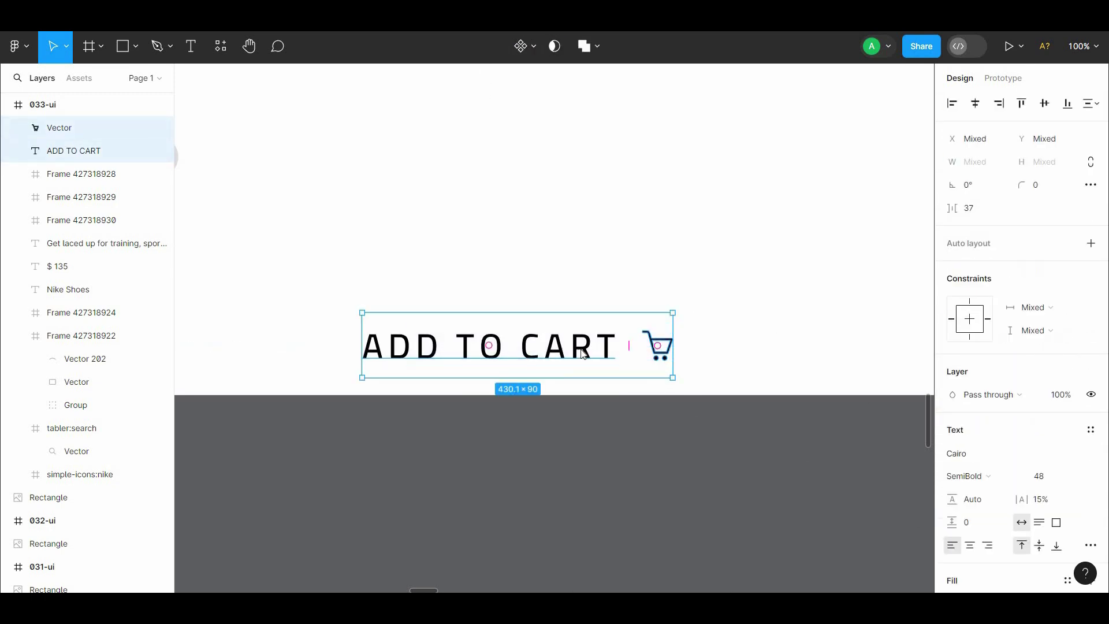
{"action": "right_click", "coordinate": [569, 347]}
{"action": "left_click", "coordinate": [600, 329]}
{"action": "right_click", "coordinate": [601, 329]}
{"action": "left_click", "coordinate": [682, 428]}
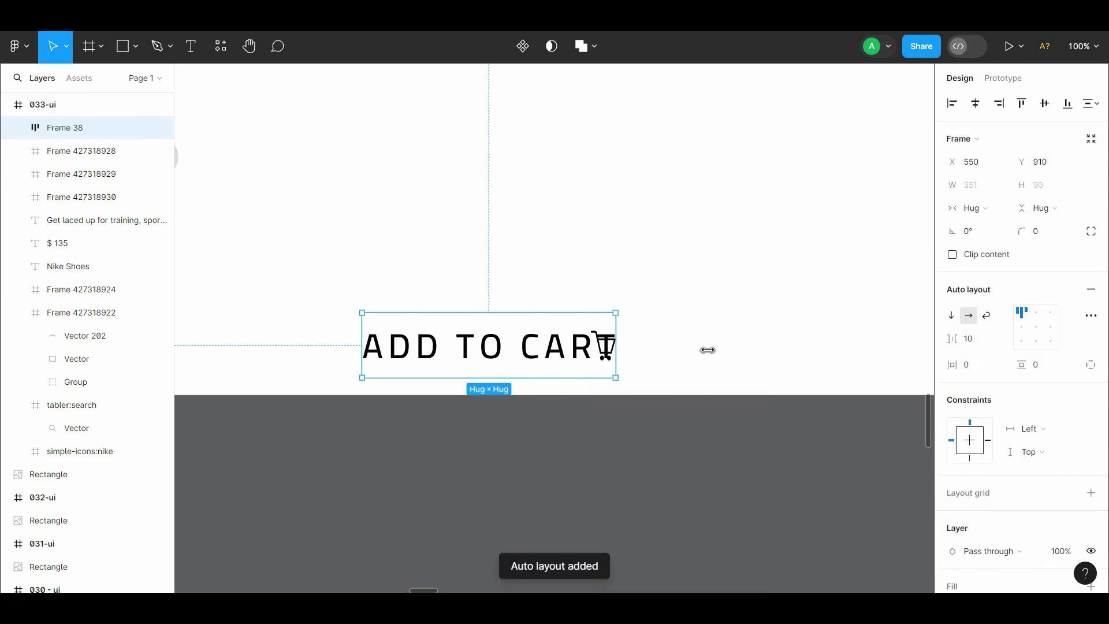
{"action": "left_click_drag", "start_coordinate": [707, 350], "coordinate": [764, 346]}
{"action": "left_click", "coordinate": [1037, 329]}
{"action": "key", "text": "ctrl+z"}
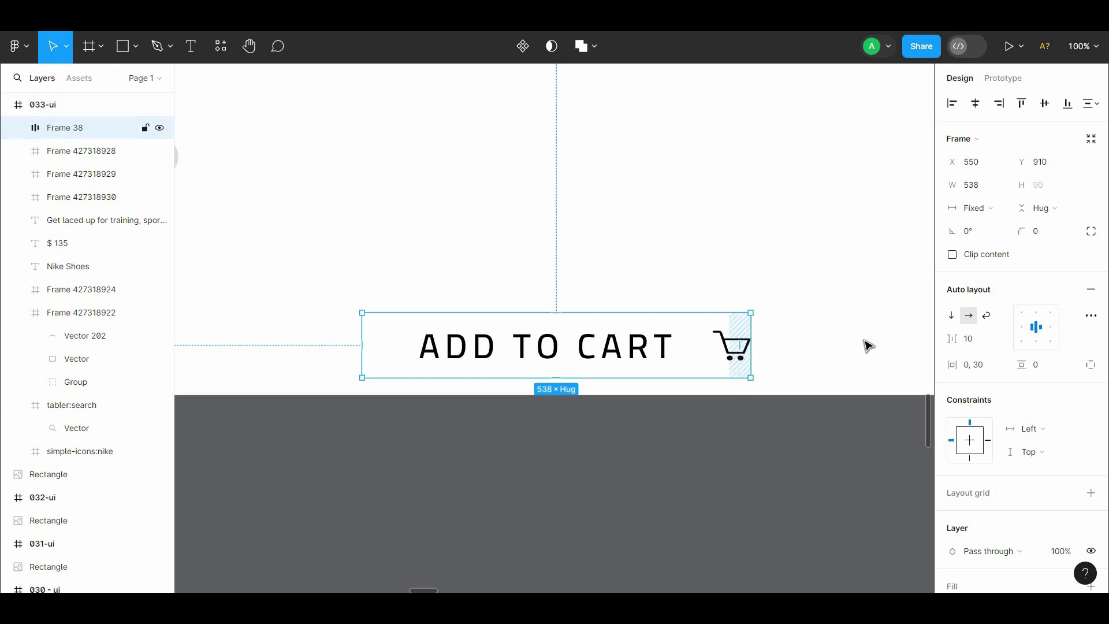
- Move the cart vector closer to the text inside the auto layout frame and shift the frame up slightly
{"action": "left_click", "coordinate": [711, 351]}
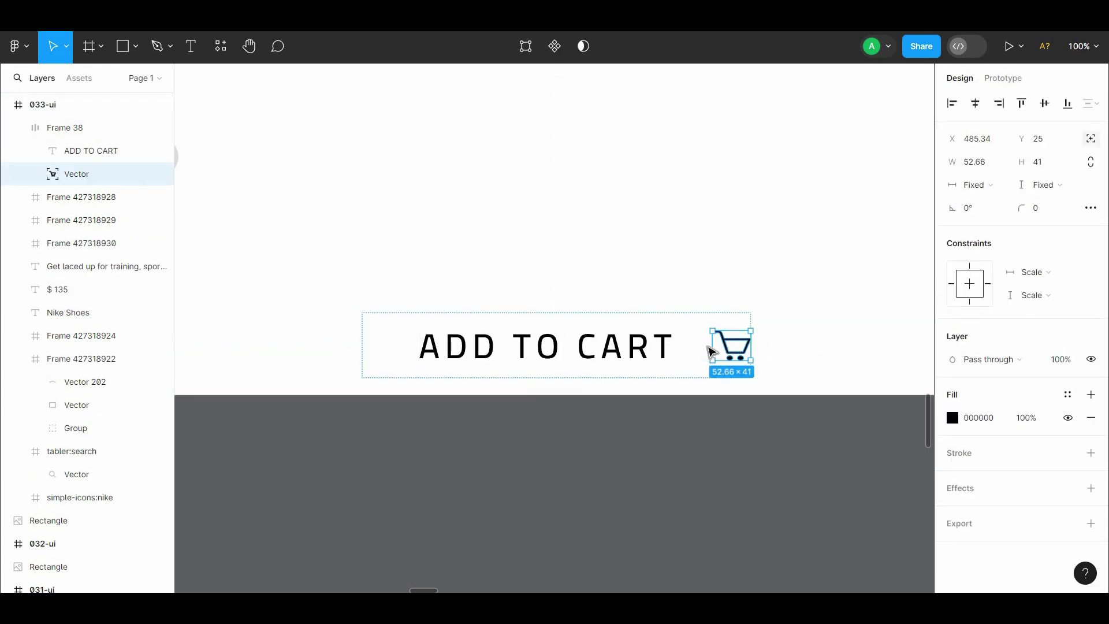
{"action": "mouse_move", "coordinate": [731, 347]}
{"action": "left_mouse_down"}
{"action": "mouse_move", "coordinate": [709, 347]}
{"action": "mouse_move", "coordinate": [745, 339]}
{"action": "left_mouse_up"}
{"action": "left_click", "coordinate": [761, 349]}
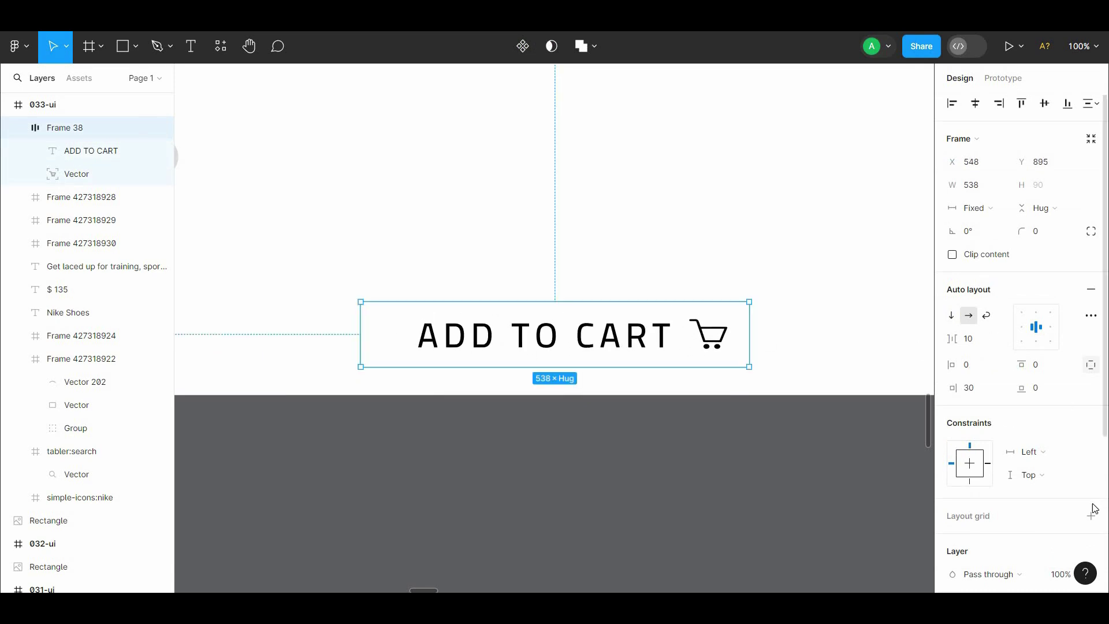
- Give the ADD TO CART auto layout frame a black (000000) fill
{"action": "scroll", "coordinate": [1105, 434], "scroll_direction": "down", "scroll_amount": 3}
{"action": "left_click", "coordinate": [1091, 428]}
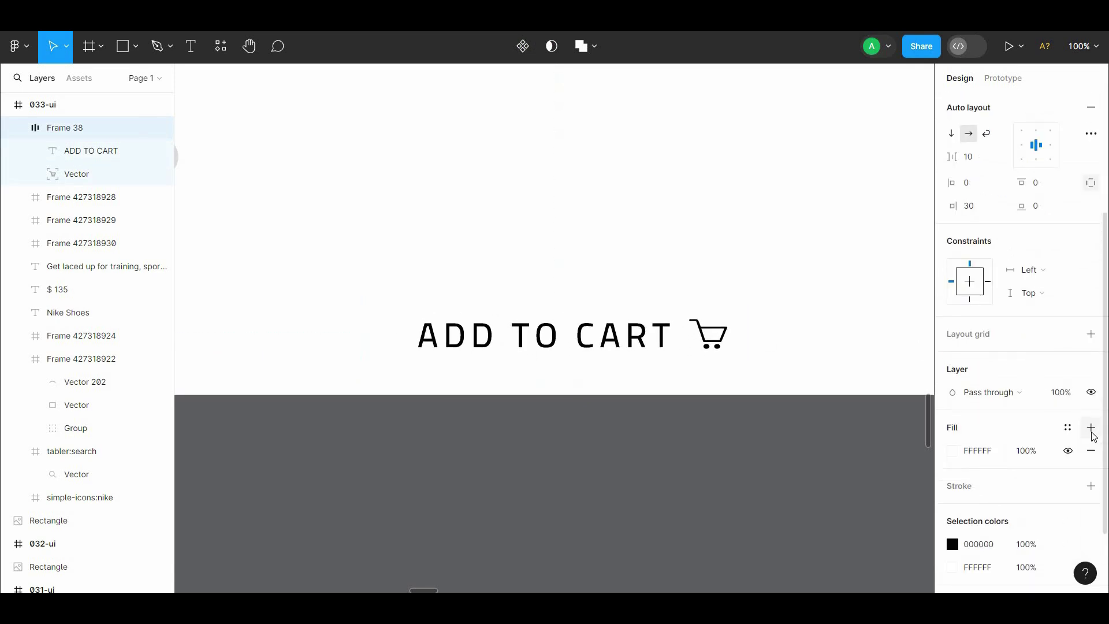
{"action": "left_click", "coordinate": [952, 452]}
{"action": "left_click_drag", "start_coordinate": [809, 312], "coordinate": [664, 443]}
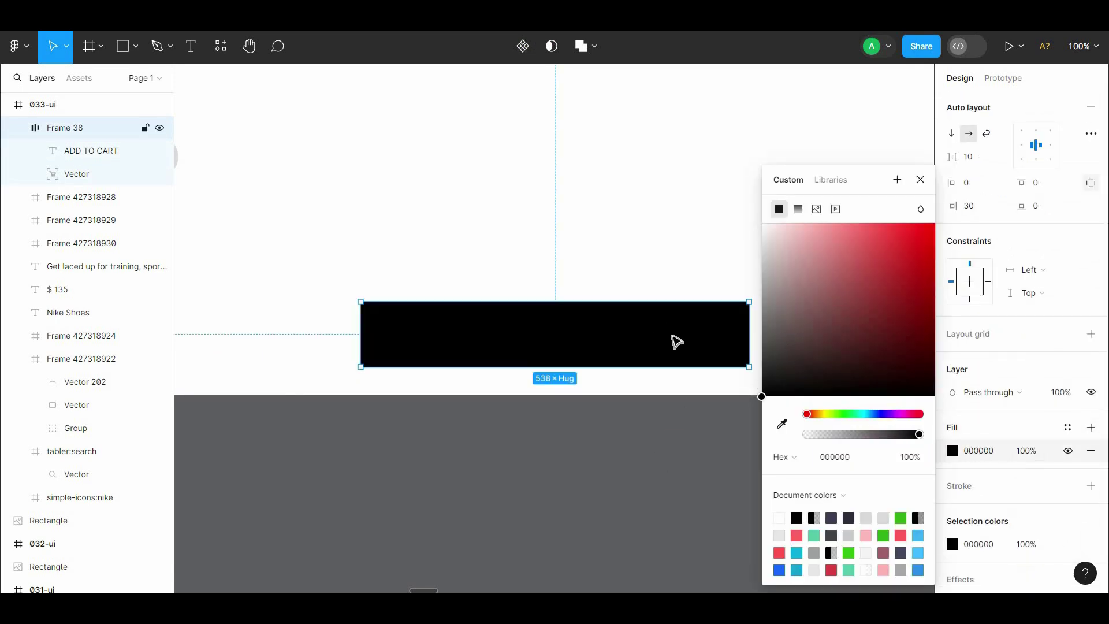
- Recolor the ADD TO CART text and the cart vector white
{"action": "double_click", "coordinate": [668, 334]}
{"action": "left_click", "coordinate": [718, 344], "text": "shift"}
{"action": "left_click", "coordinate": [952, 566]}
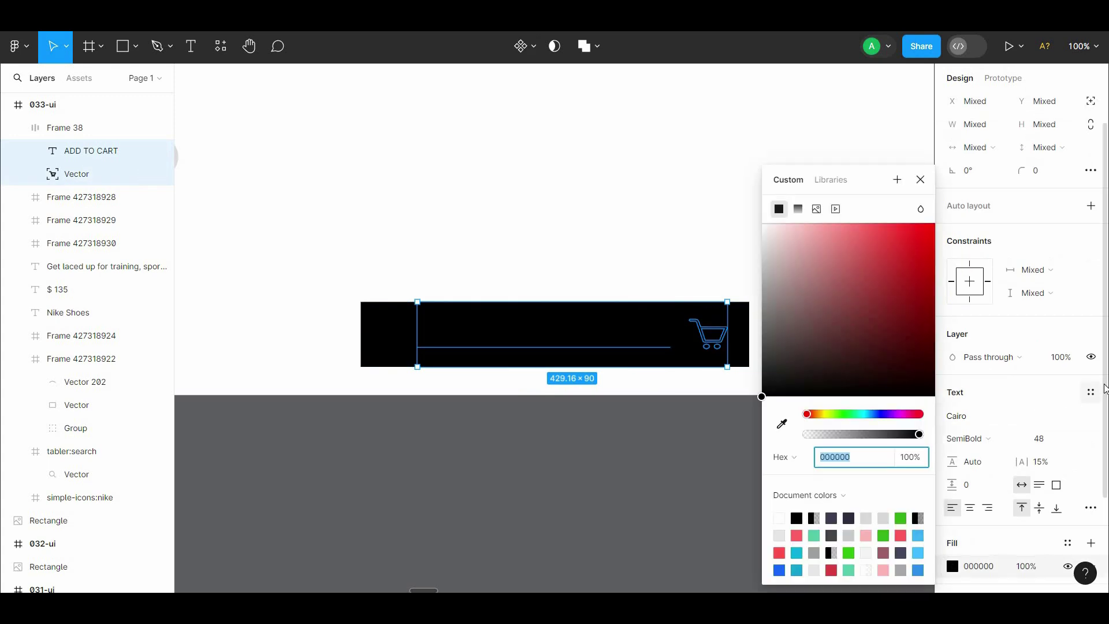
{"action": "scroll", "coordinate": [952, 566], "scroll_direction": "down", "scroll_amount": 2}
{"action": "left_click_drag", "start_coordinate": [845, 382], "coordinate": [677, 143]}
{"action": "left_click", "coordinate": [677, 142]}
- Round the corners of the ADD TO CART button to a radius of 24
{"action": "key", "text": "ctrl+minus"}
{"action": "scroll", "coordinate": [693, 191], "scroll_direction": "up", "scroll_amount": 1}
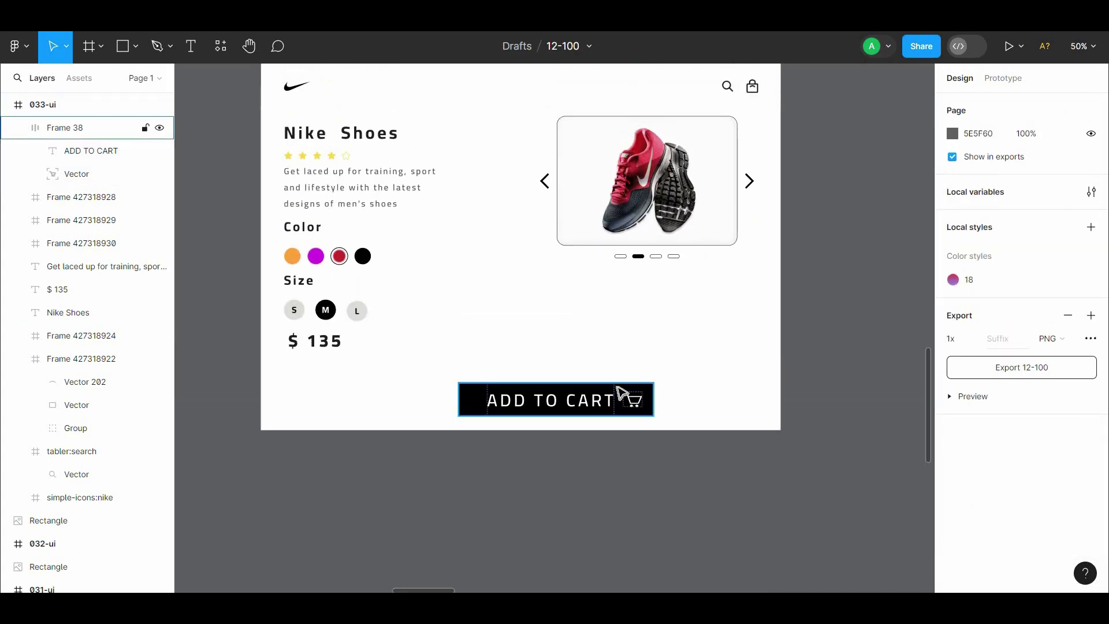
{"action": "left_click", "coordinate": [619, 390]}
{"action": "scroll", "coordinate": [1082, 493], "scroll_direction": "down", "scroll_amount": 1}
{"action": "scroll", "coordinate": [1085, 498], "scroll_direction": "up", "scroll_amount": 2}
{"action": "left_click_drag", "start_coordinate": [1020, 232], "coordinate": [209, 225]}
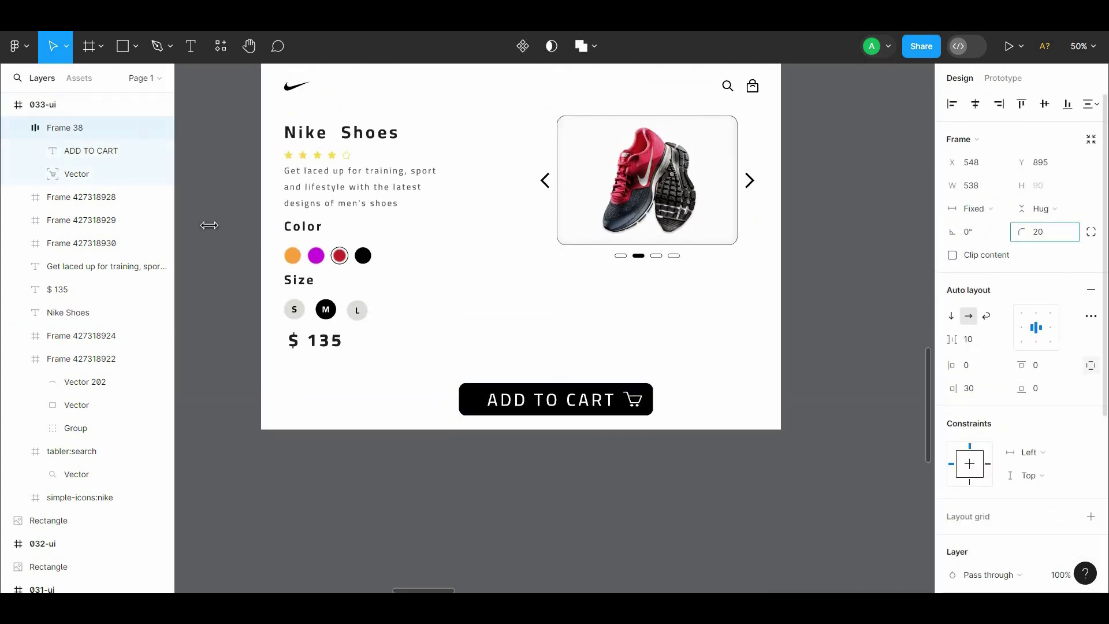
{"action": "left_click_drag", "start_coordinate": [1039, 242], "coordinate": [1051, 244]}
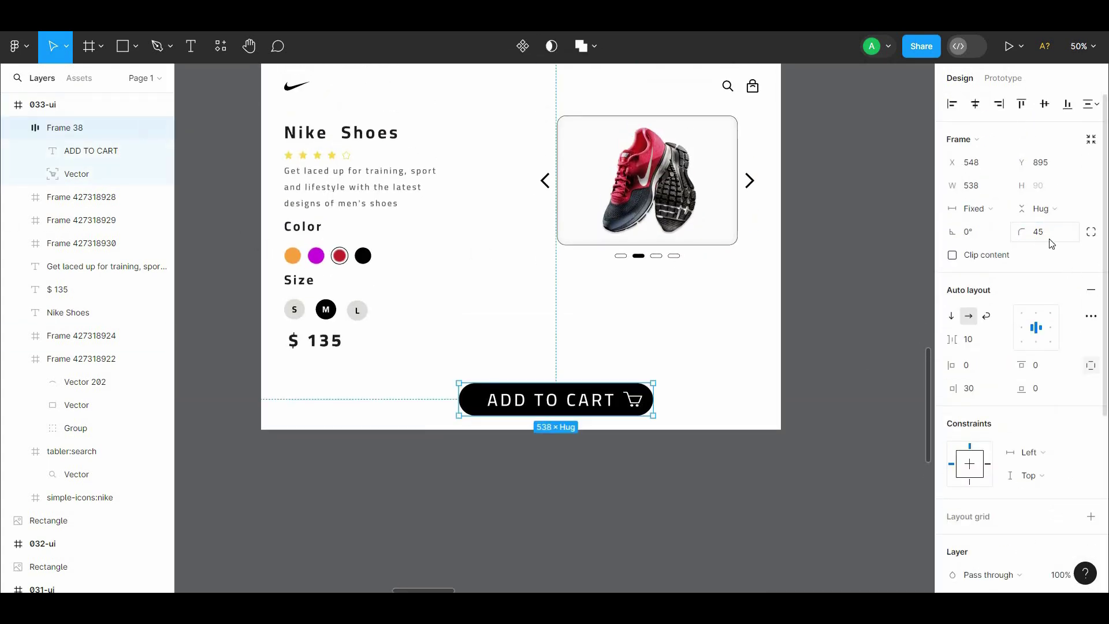
{"action": "left_click", "coordinate": [836, 296]}
- Move the ADD TO CART button beneath the price, in line with the product details column, and widen it to 652
{"action": "scroll", "coordinate": [693, 364], "scroll_direction": "down", "scroll_amount": 1}
{"action": "scroll", "coordinate": [693, 363], "scroll_direction": "left", "scroll_amount": 1}
{"action": "left_click_drag", "start_coordinate": [615, 385], "coordinate": [445, 380]}
{"action": "left_click_drag", "start_coordinate": [508, 365], "coordinate": [549, 365]}
{"action": "key", "text": "c"}
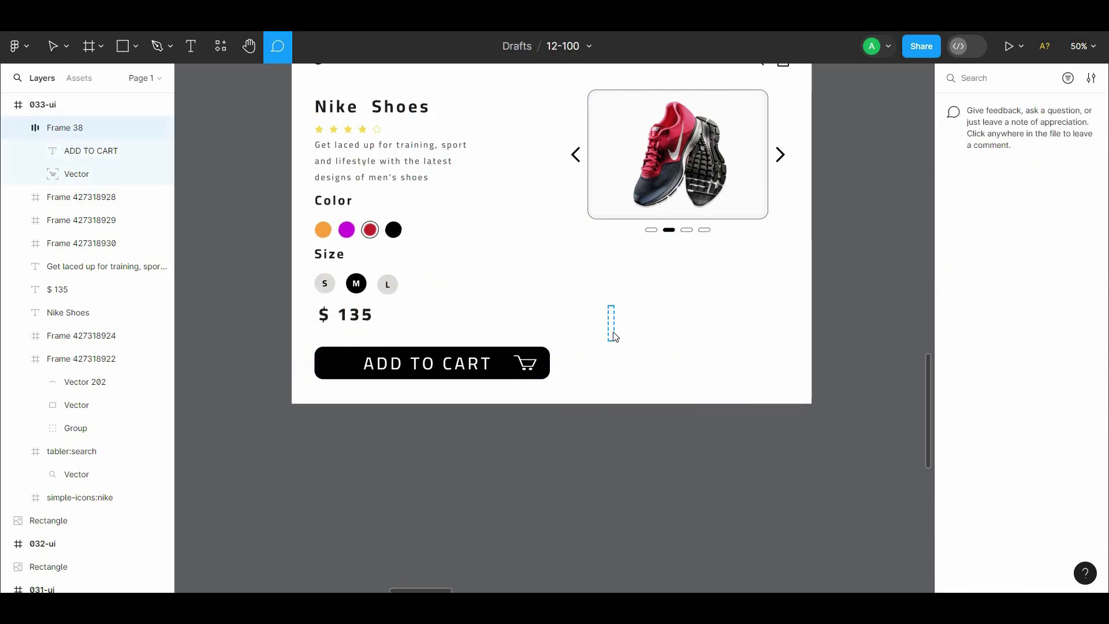
{"action": "left_click_drag", "start_coordinate": [613, 337], "coordinate": [613, 339]}
{"action": "scroll", "coordinate": [614, 340], "scroll_direction": "up", "scroll_amount": 1}
{"action": "left_click", "coordinate": [65, 47]}
{"action": "left_click", "coordinate": [514, 288]}
{"action": "left_click", "coordinate": [65, 49]}
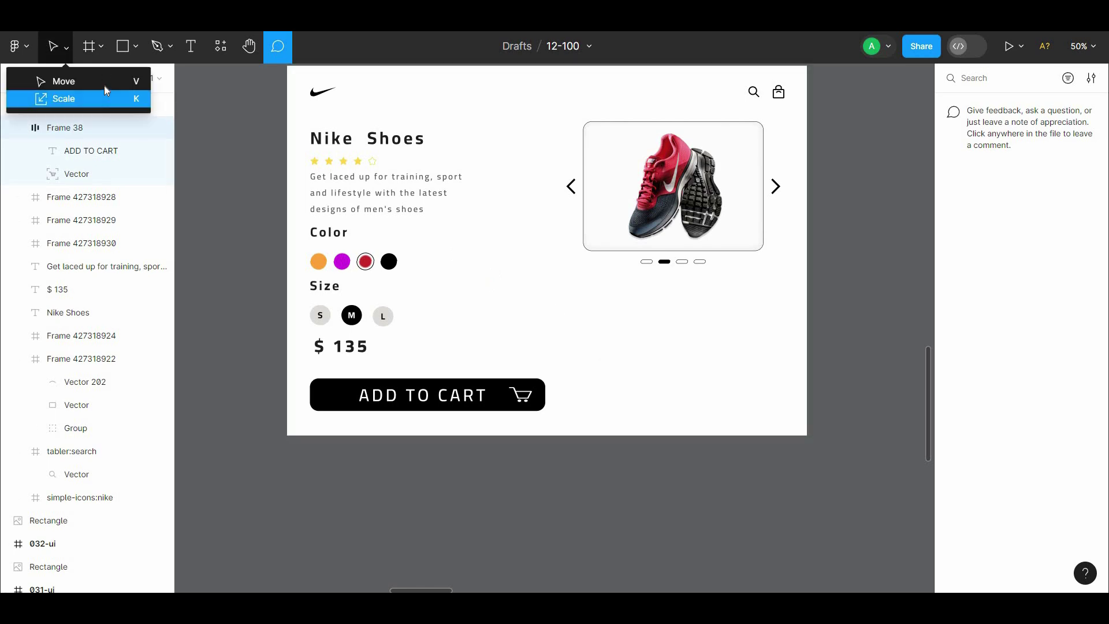
{"action": "left_click", "coordinate": [104, 85]}
{"action": "scroll", "coordinate": [576, 391], "scroll_direction": "up", "scroll_amount": 2}
{"action": "scroll", "coordinate": [576, 391], "scroll_direction": "right", "scroll_amount": 1}
- Place a copy of the ADD TO CART button beside the original and narrow the copy to a width of 602
{"action": "left_click", "coordinate": [339, 456]}
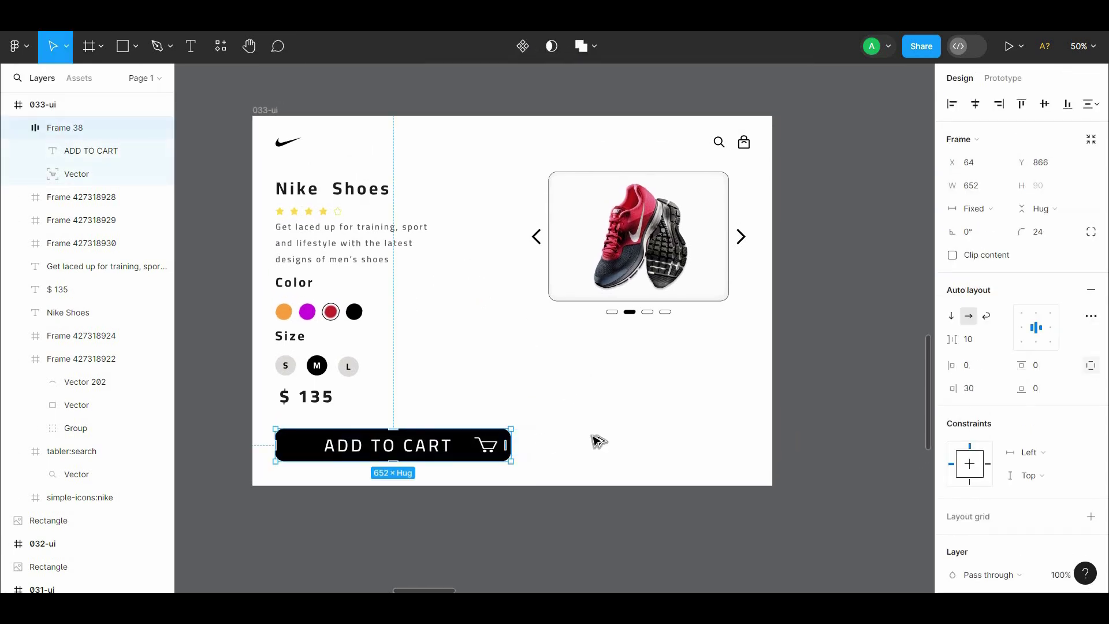
{"action": "left_click_drag", "start_coordinate": [417, 442], "coordinate": [665, 441]}
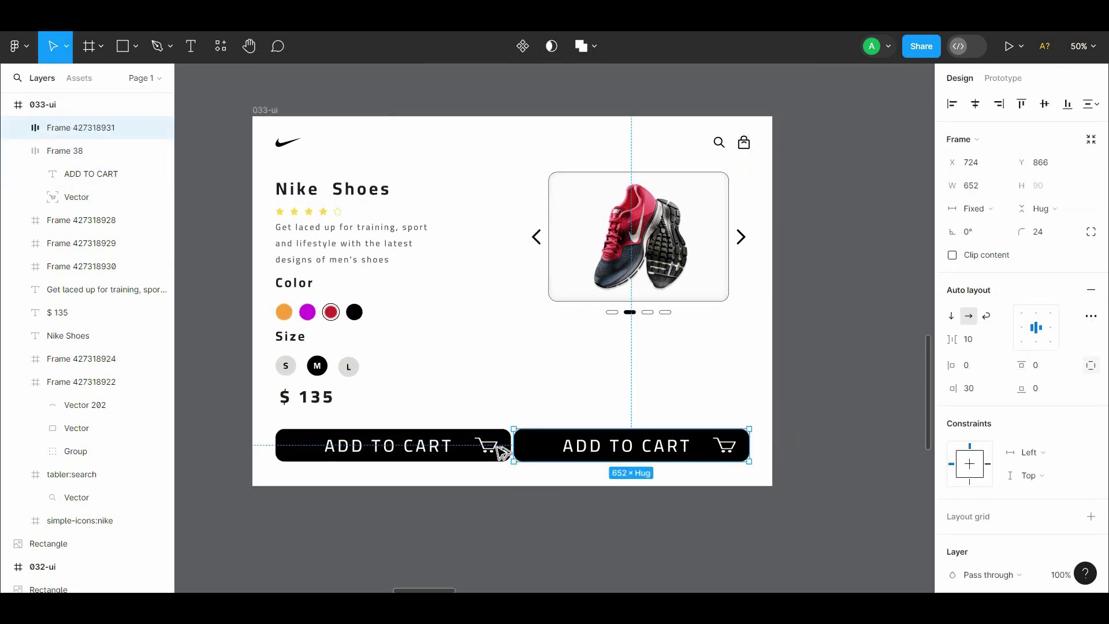
{"action": "left_click_drag", "start_coordinate": [514, 445], "coordinate": [531, 445]}
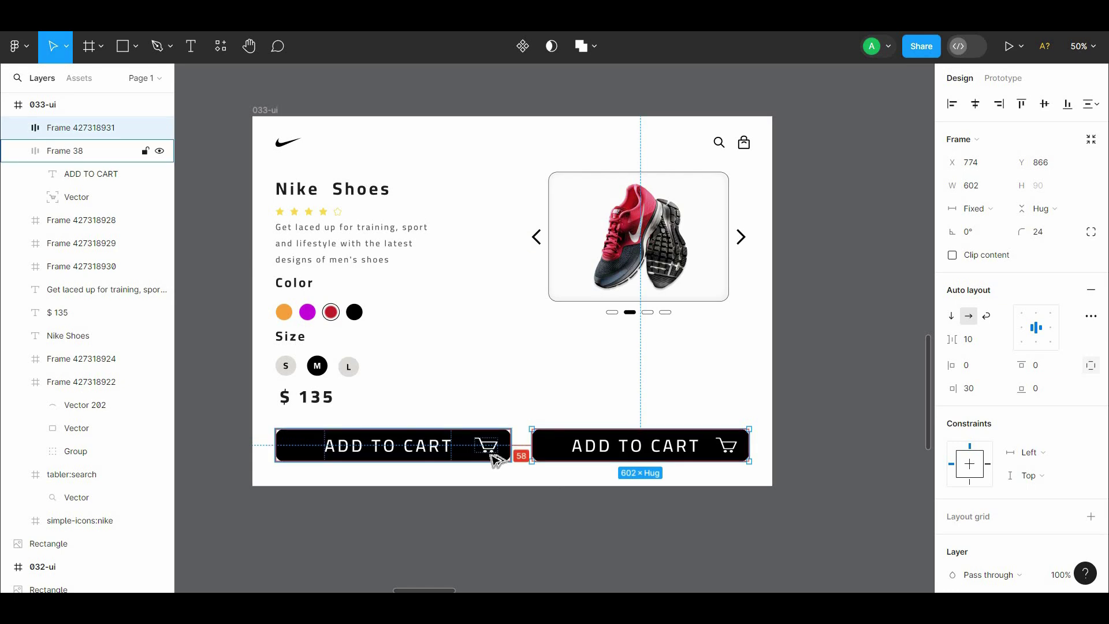
{"action": "left_click", "coordinate": [495, 459]}
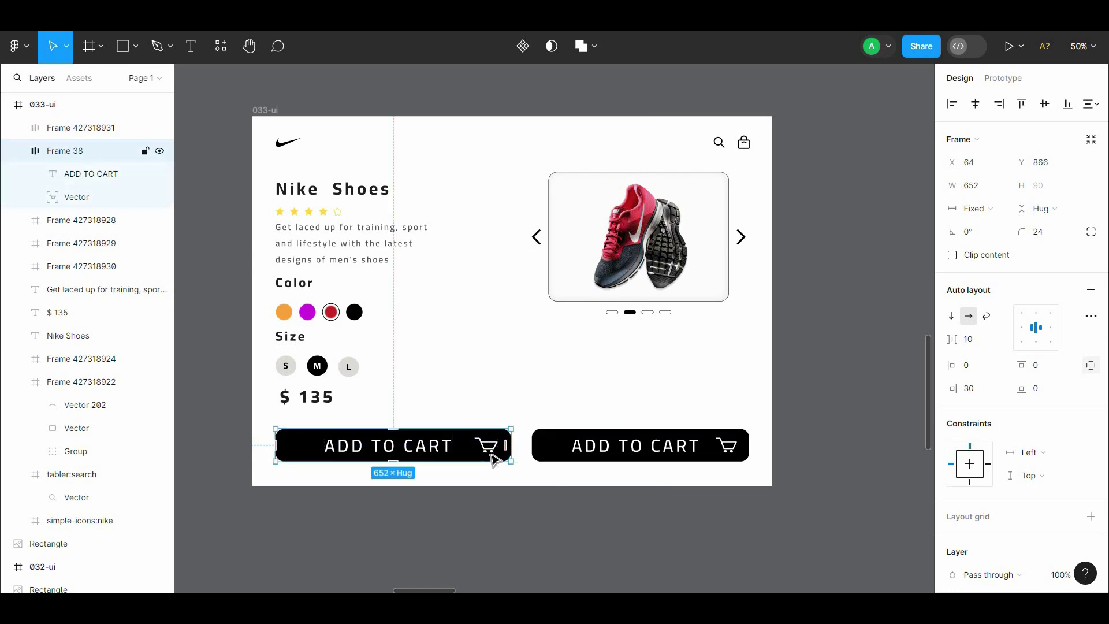
- Replace the 652-wide ADD TO CART button with the 602-wide one at X 64, and place a copy of it at X 774
{"action": "key", "text": "Delete"}
{"action": "left_click_drag", "start_coordinate": [638, 453], "coordinate": [384, 453]}
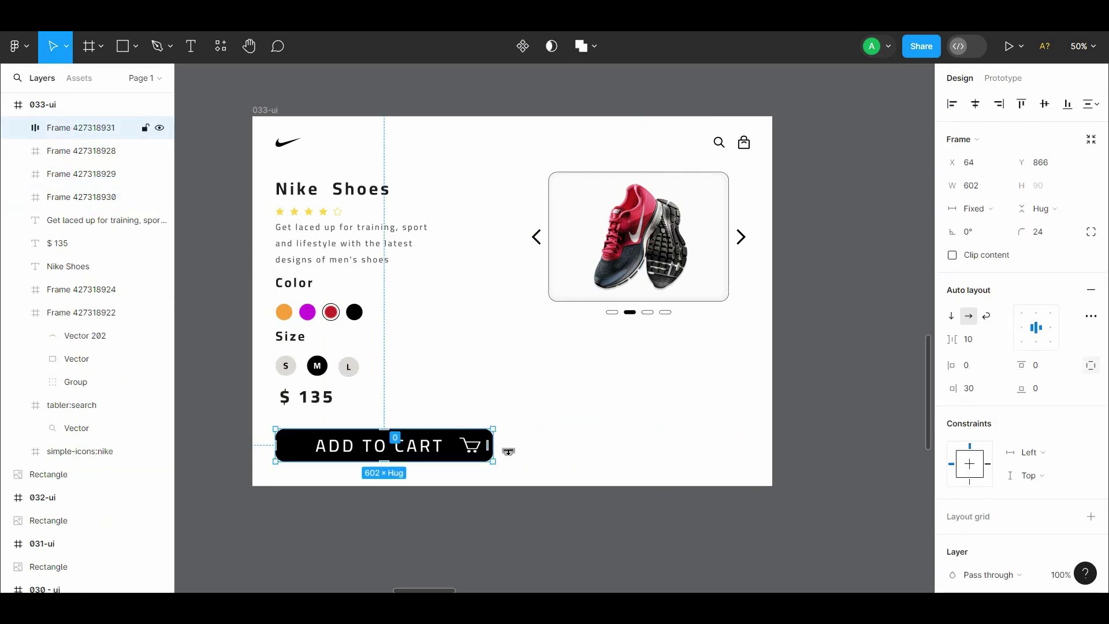
{"action": "left_click", "coordinate": [598, 446]}
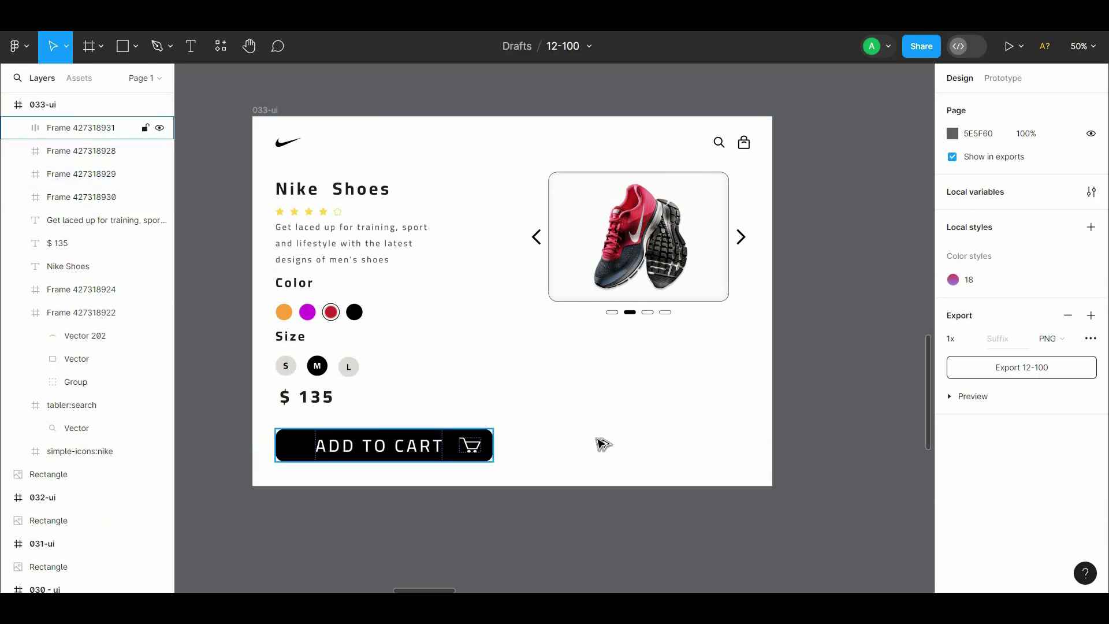
{"action": "left_click_drag", "start_coordinate": [445, 440], "coordinate": [699, 448]}
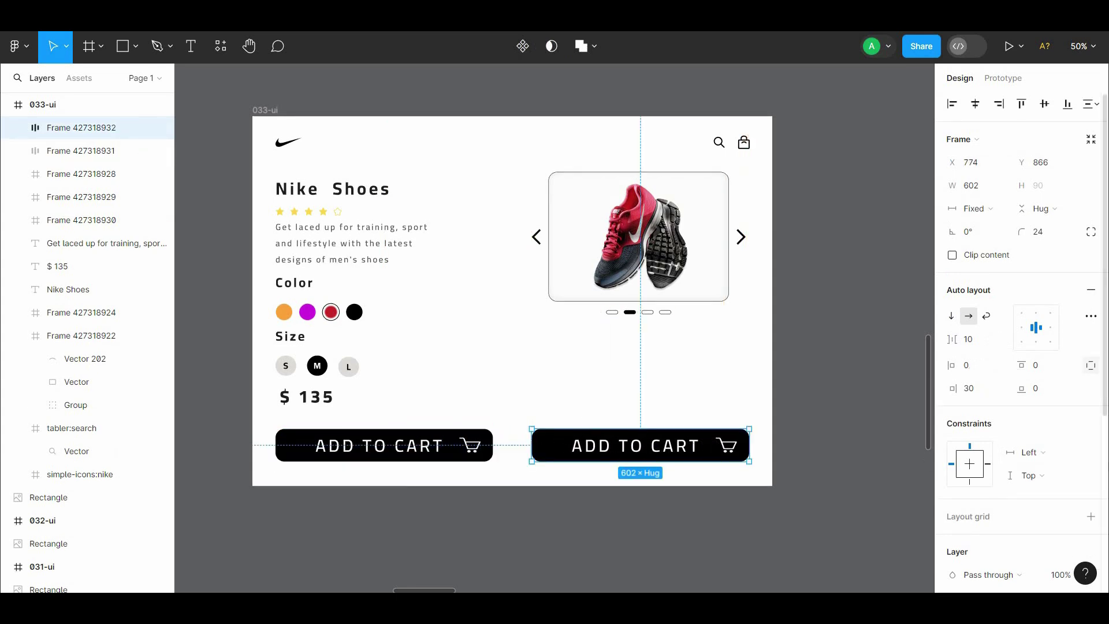
- Change the fill of the second ADD TO CART button to white (FFFFFF)
{"action": "scroll", "coordinate": [973, 546], "scroll_direction": "down", "scroll_amount": 4}
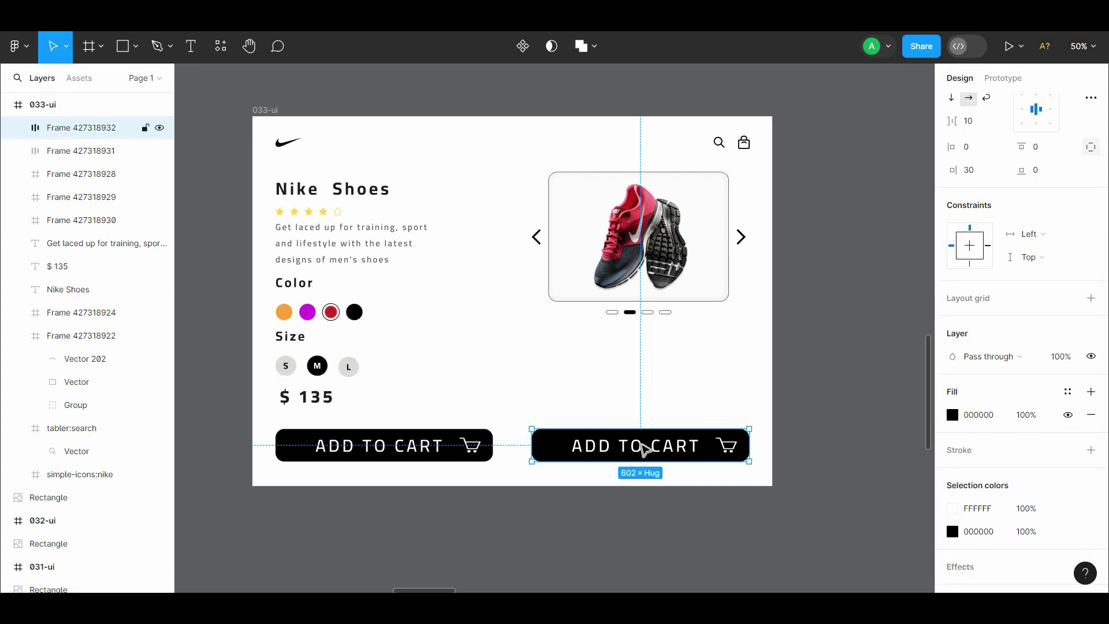
{"action": "left_click", "coordinate": [953, 535]}
{"action": "left_click_drag", "start_coordinate": [814, 312], "coordinate": [709, 149]}
{"action": "key", "text": "ctrl+z"}
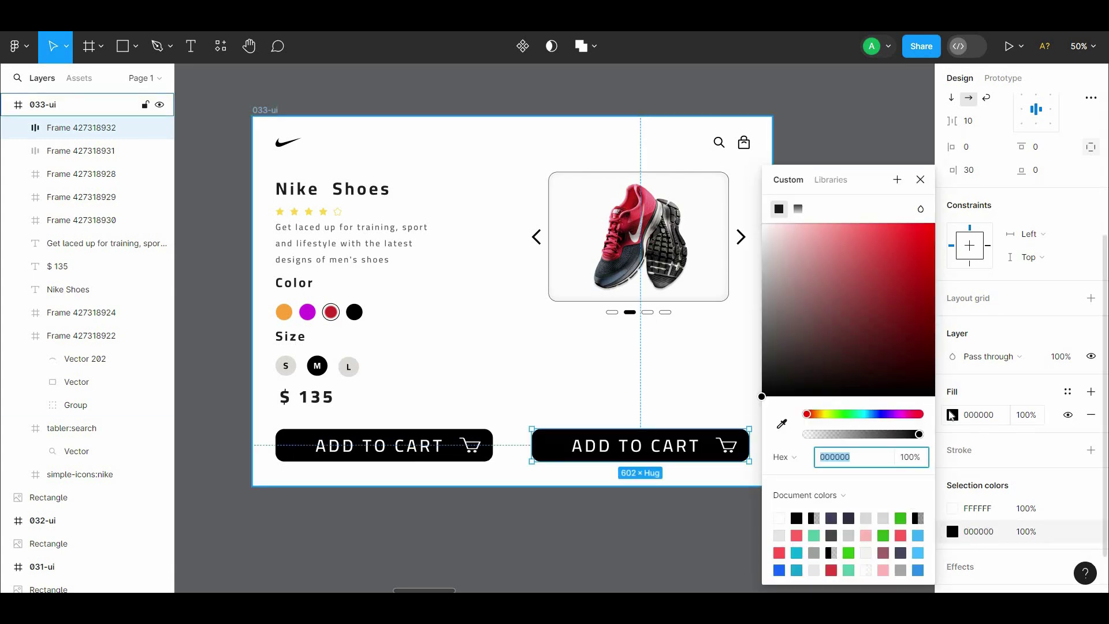
{"action": "left_click", "coordinate": [951, 413]}
{"action": "left_click_drag", "start_coordinate": [831, 312], "coordinate": [665, 179]}
- Recolor the ADD TO CART text and the cart vector inside the white button black (000000)
{"action": "double_click", "coordinate": [640, 447]}
{"action": "left_click", "coordinate": [729, 447], "text": "shift"}
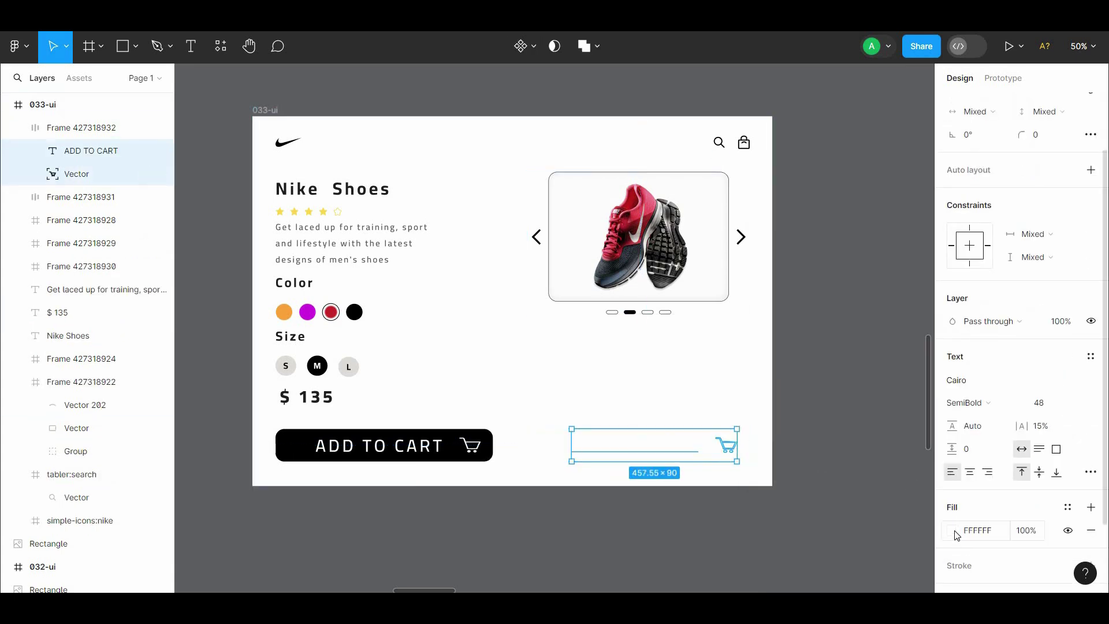
{"action": "left_click", "coordinate": [954, 531]}
{"action": "left_click_drag", "start_coordinate": [837, 358], "coordinate": [625, 557]}
{"action": "left_click", "coordinate": [628, 561]}
- Add a black stroke around the white ADD TO CART button
{"action": "left_click", "coordinate": [686, 448]}
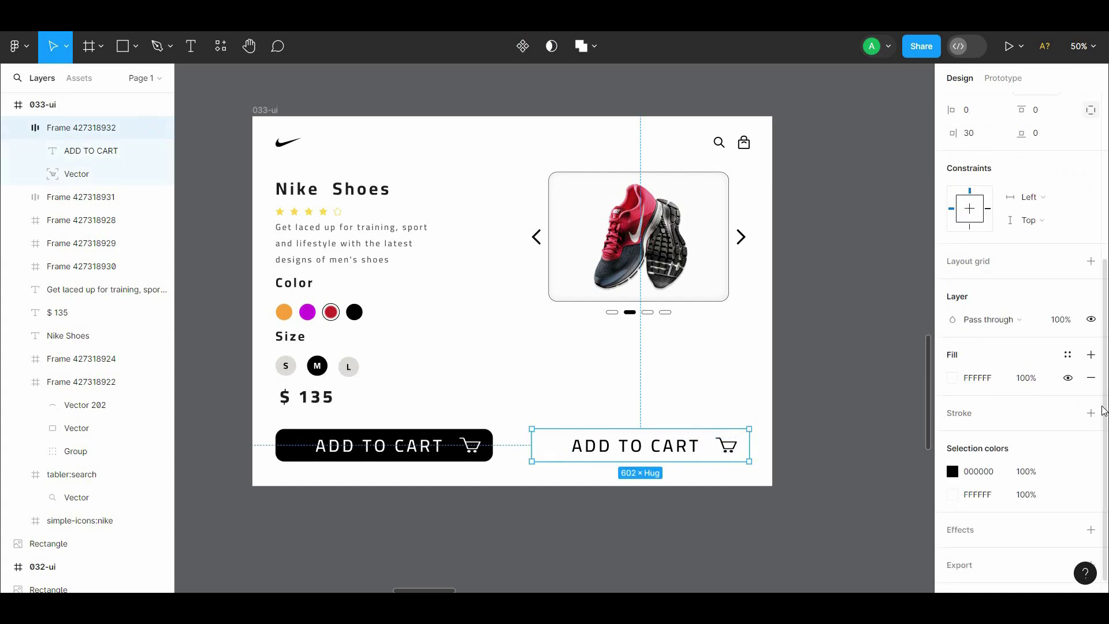
{"action": "left_click", "coordinate": [1090, 412]}
{"action": "left_click", "coordinate": [799, 532]}
{"action": "scroll", "coordinate": [799, 532], "scroll_direction": "up", "scroll_amount": 1}
{"action": "left_click", "coordinate": [640, 469]}
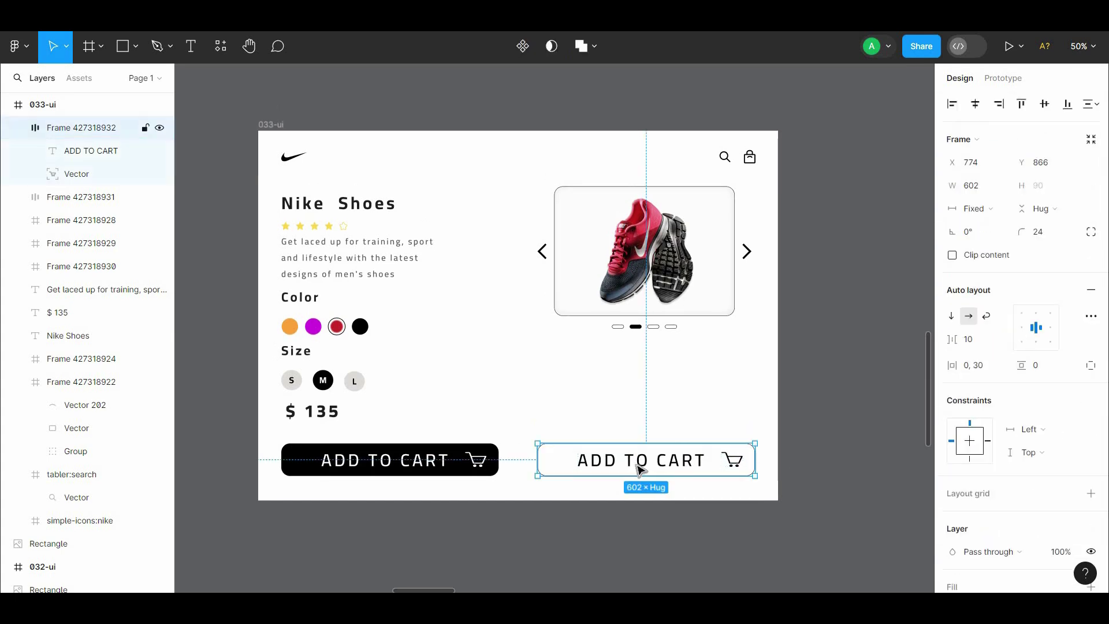
- Change the label of the outlined button to MY FAVORITE
{"action": "double_click", "coordinate": [639, 466]}
{"action": "type", "text": "MY FAVORITE"}
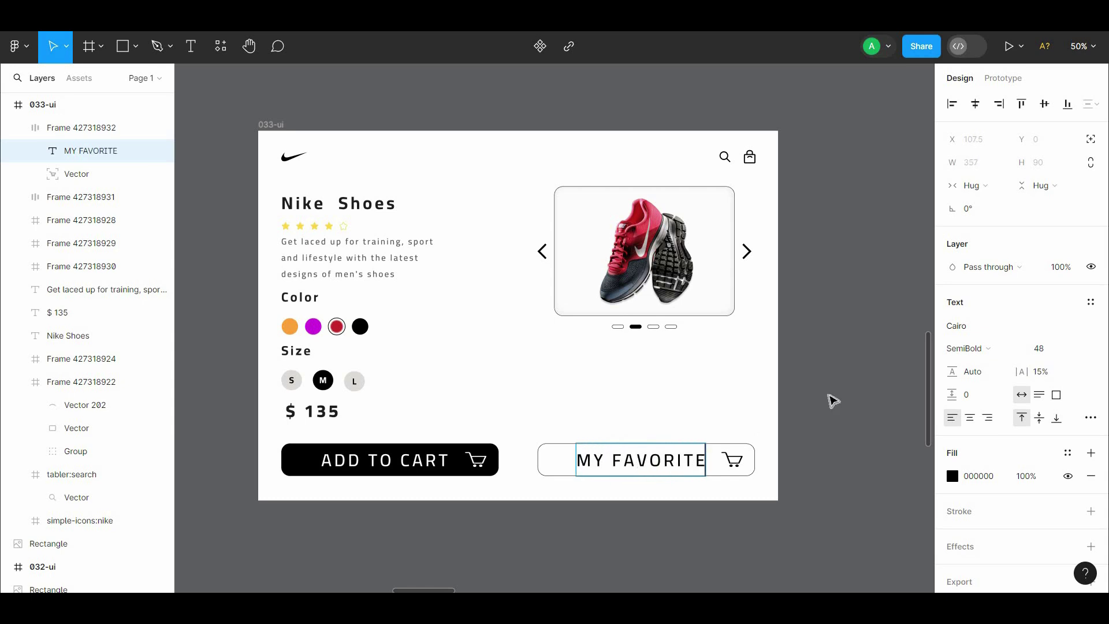
{"action": "left_click", "coordinate": [832, 400]}
- Import the ph:heart-fill and ant-design:heart-outlined icons into the 033-ui frame with the Iconify plugin
{"action": "right_click", "coordinate": [589, 374]}
{"action": "mouse_move", "coordinate": [664, 465]}
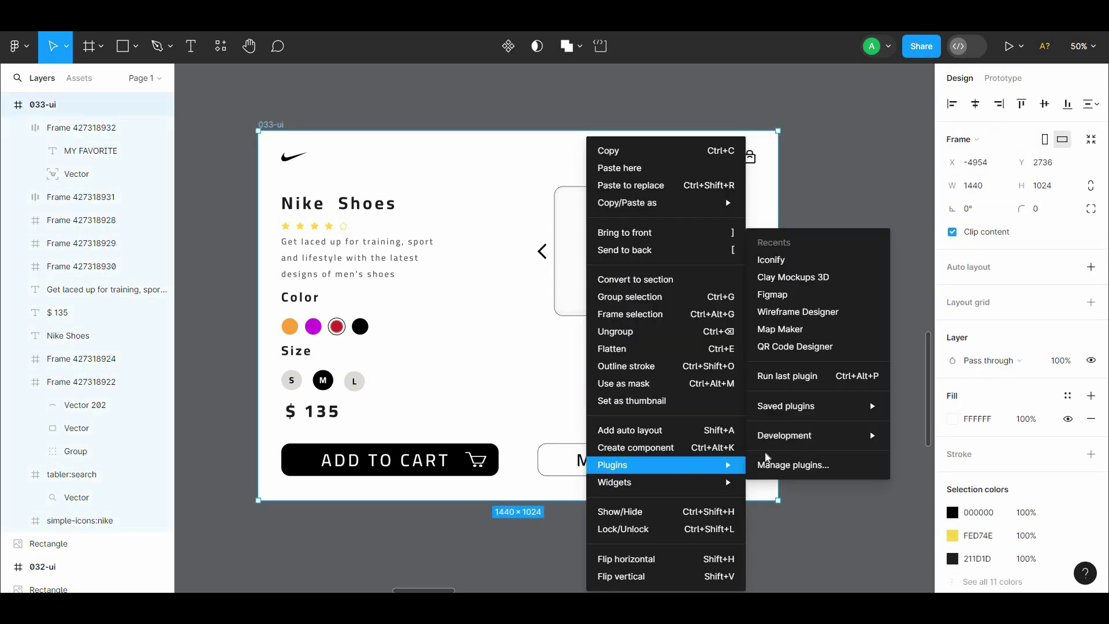
{"action": "left_click", "coordinate": [771, 259]}
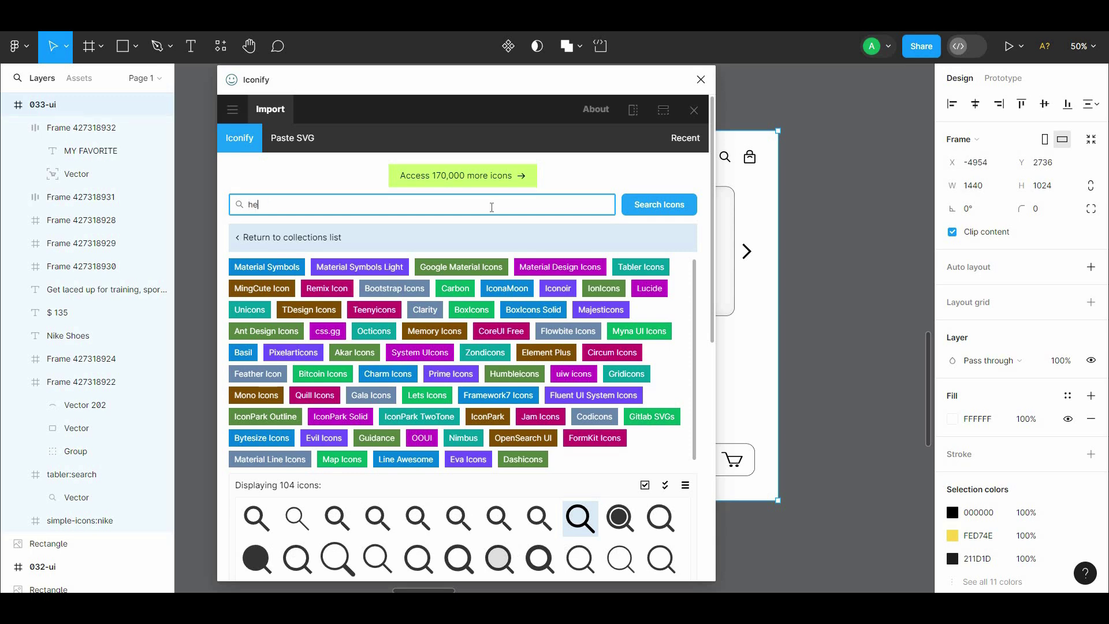
{"action": "key", "text": "Return"}
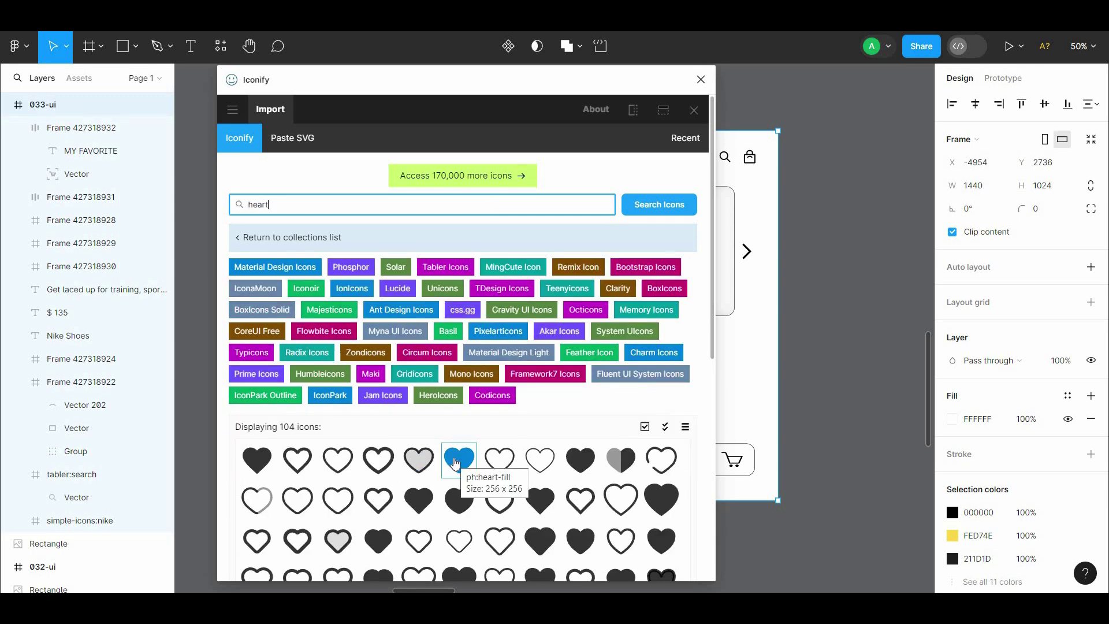
{"action": "left_click", "coordinate": [455, 461]}
{"action": "left_click", "coordinate": [479, 559]}
{"action": "left_click", "coordinate": [337, 217]}
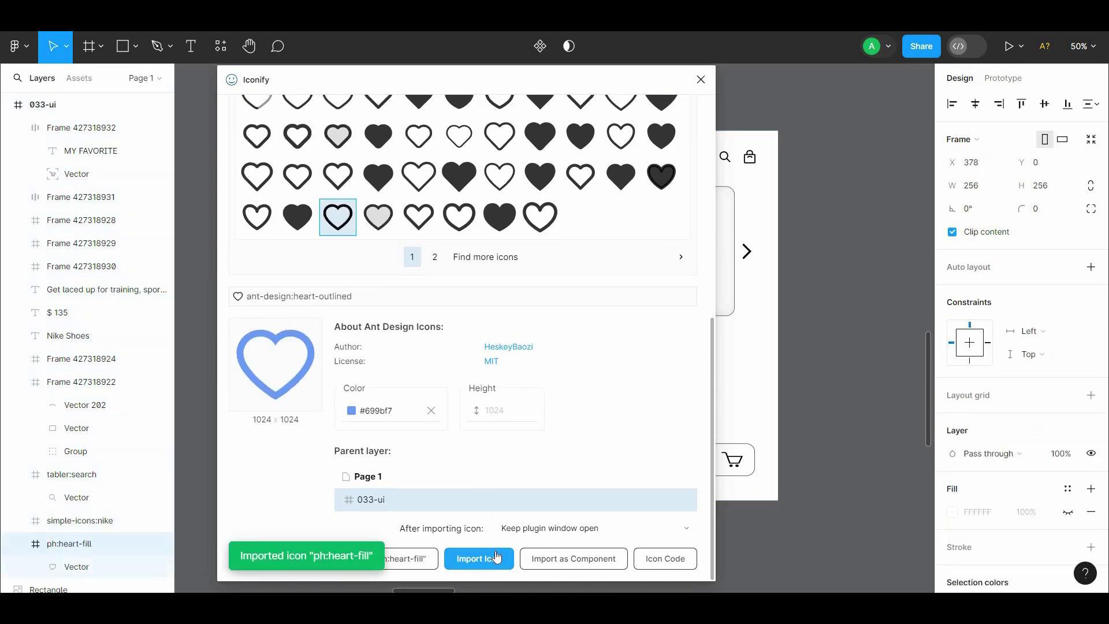
{"action": "left_click", "coordinate": [479, 559]}
{"action": "left_click", "coordinate": [701, 80]}
- Move the outlined heart beneath the shoe carousel and shrink it to about 74 × 74
{"action": "left_click_drag", "start_coordinate": [595, 394], "coordinate": [712, 387]}
{"action": "left_click_drag", "start_coordinate": [817, 492], "coordinate": [651, 380]}
{"action": "left_click", "coordinate": [645, 387]}
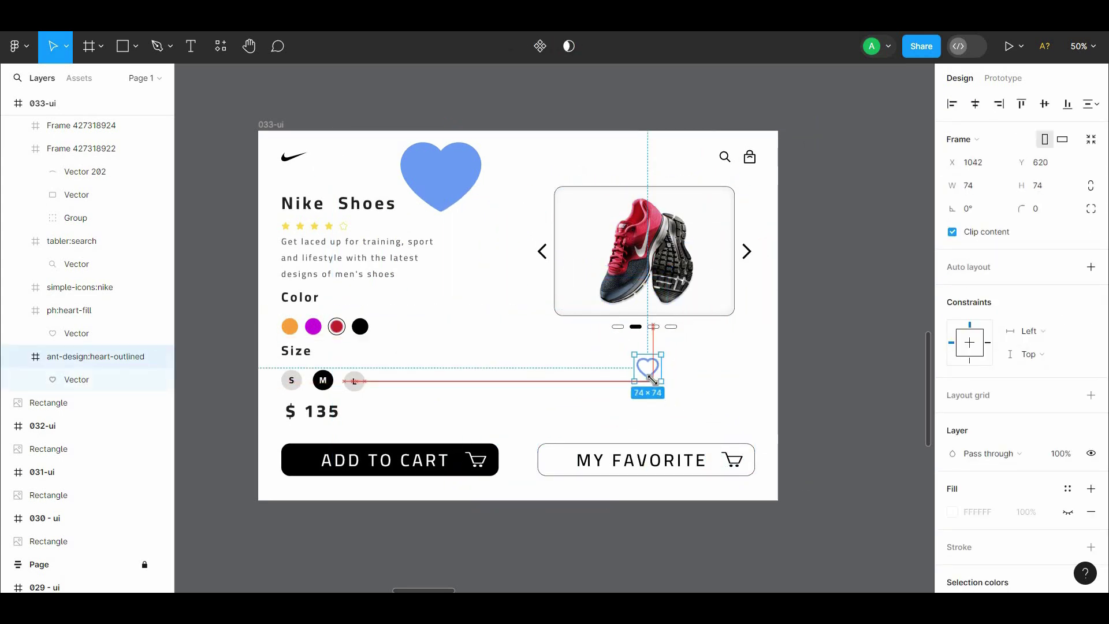
- Recolor the filled heart red (D81515) and move it into the empty area beside the carousel
{"action": "left_click", "coordinate": [456, 177]}
{"action": "scroll", "coordinate": [1085, 462], "scroll_direction": "down", "scroll_amount": 4}
{"action": "left_click", "coordinate": [952, 408]}
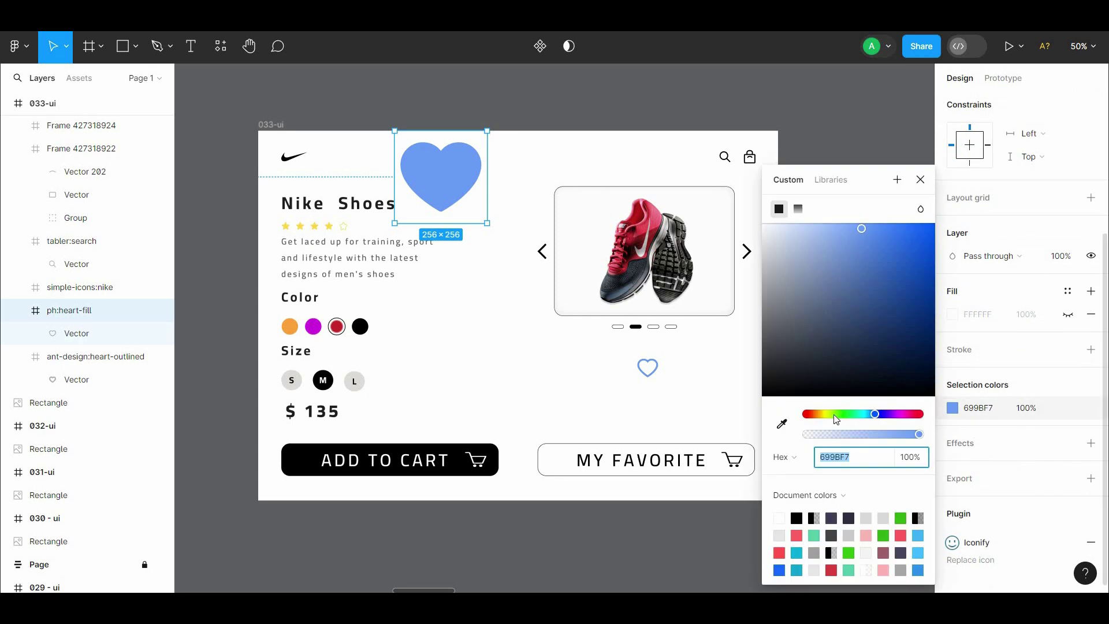
{"action": "left_click_drag", "start_coordinate": [834, 414], "coordinate": [805, 415]}
{"action": "left_click_drag", "start_coordinate": [913, 258], "coordinate": [918, 250]}
{"action": "left_click_drag", "start_coordinate": [447, 176], "coordinate": [498, 291]}
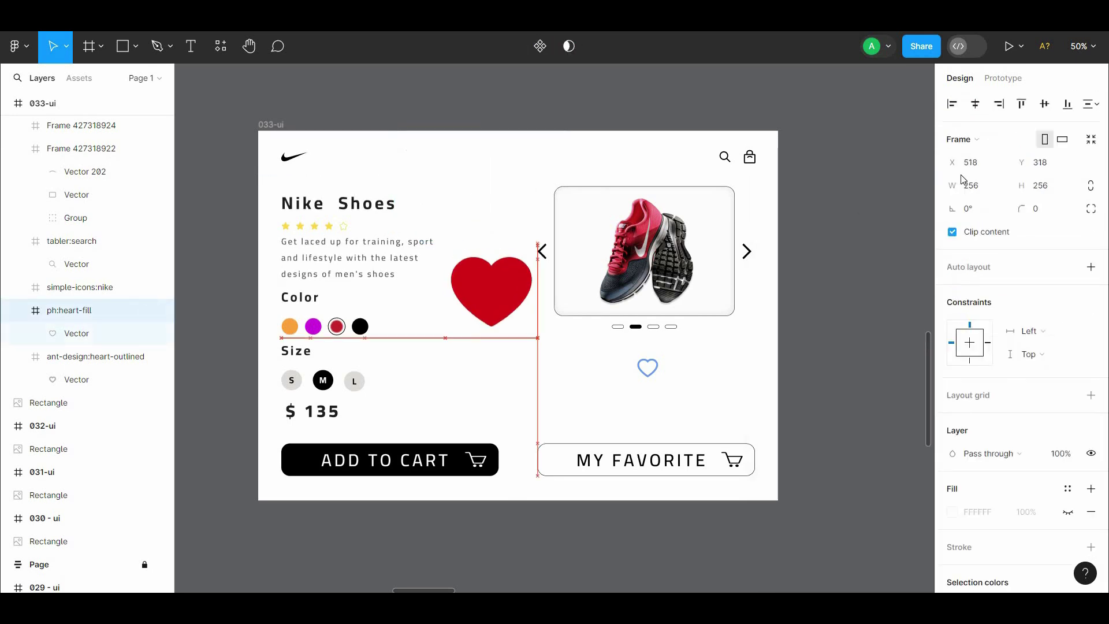
- Shrink the filled heart to 54 × 54 and place it in the MY FAVORITE button instead of the cart vector
{"action": "mouse_move", "coordinate": [538, 338]}
{"action": "left_mouse_down"}
{"action": "mouse_move", "coordinate": [501, 302]}
{"action": "mouse_move", "coordinate": [736, 463]}
{"action": "mouse_move", "coordinate": [708, 462]}
{"action": "left_mouse_up"}
{"action": "left_click", "coordinate": [705, 464]}
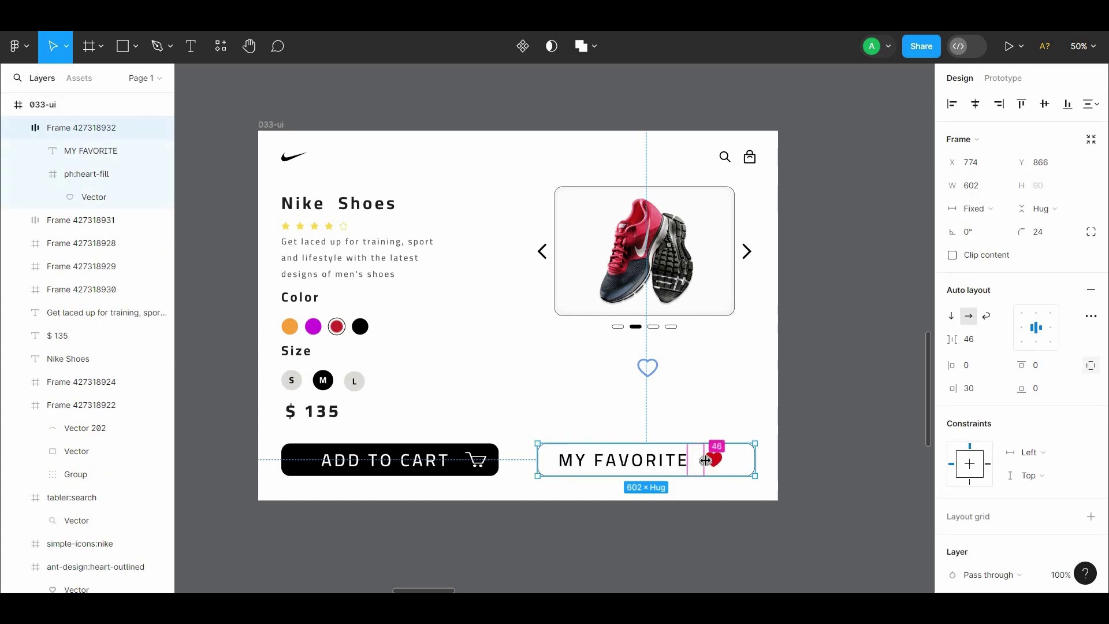
{"action": "key", "text": "ctrl+z"}
{"action": "key", "text": "ctrl+z"}
{"action": "key", "text": "ctrl+z"}
{"action": "key", "text": "Delete"}
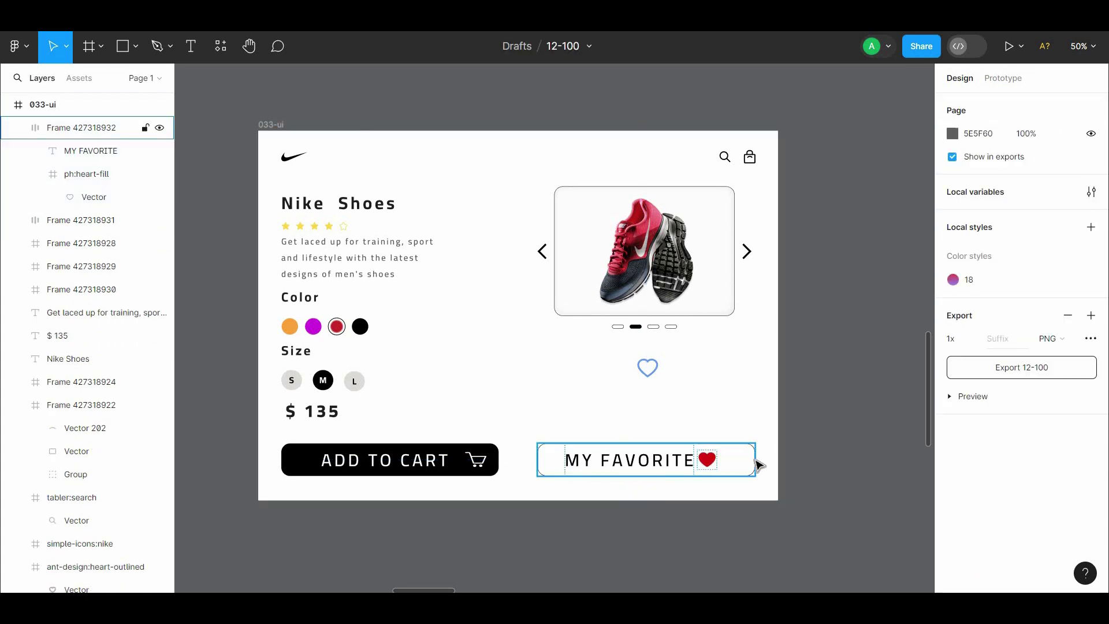
- Keep the MY FAVORITE button 602 wide and set its item spacing to 70 and its left padding to 112
{"action": "left_click", "coordinate": [748, 461]}
{"action": "left_click_drag", "start_coordinate": [753, 459], "coordinate": [705, 460]}
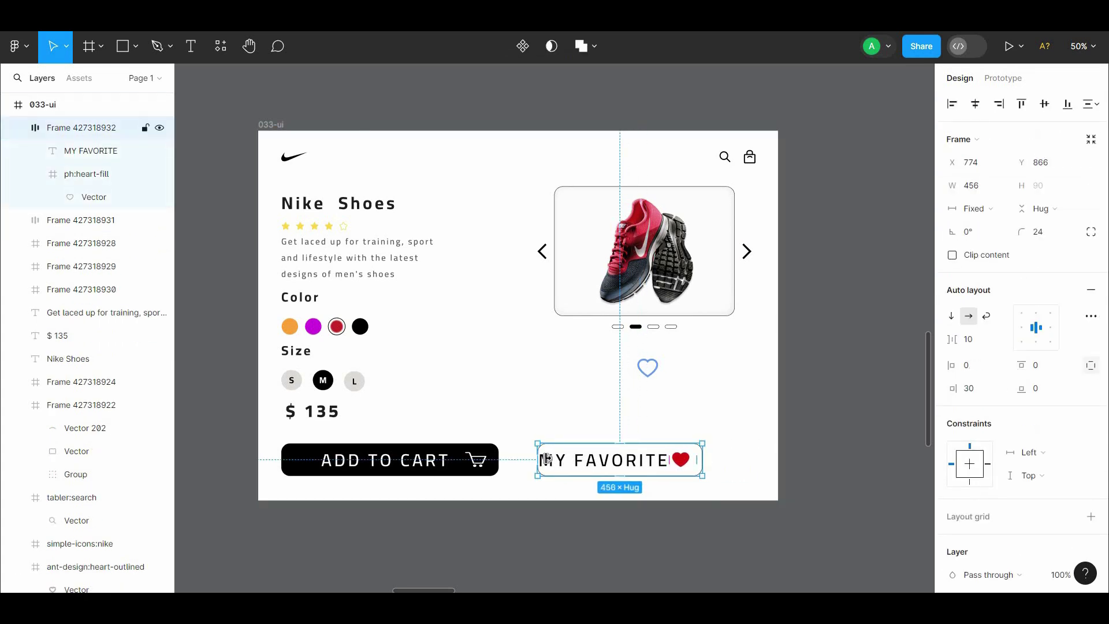
{"action": "key", "text": "ctrl+z"}
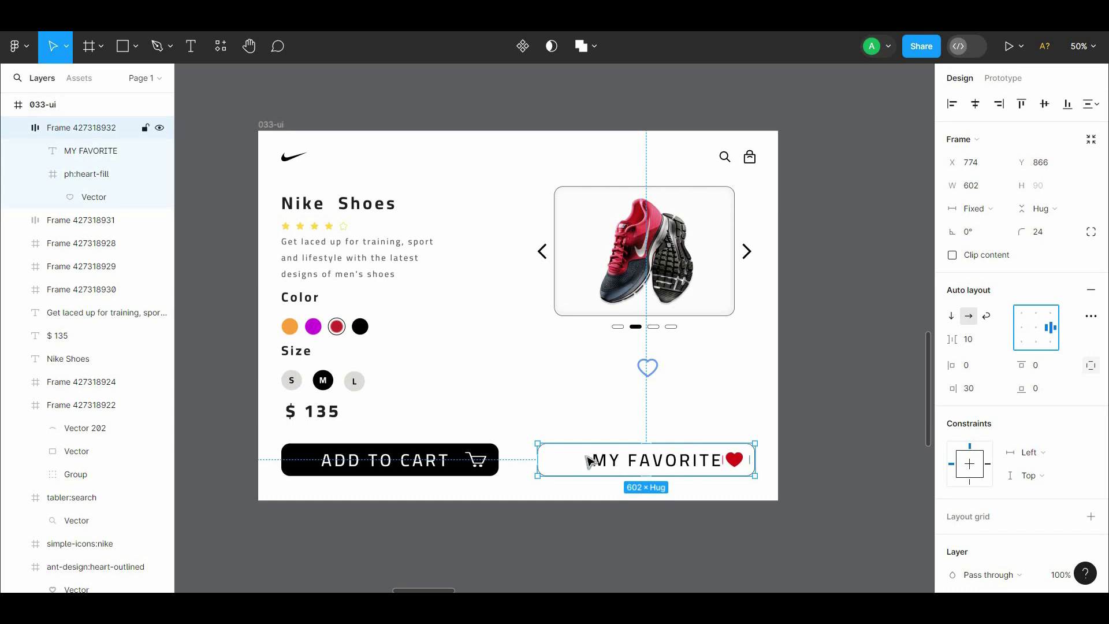
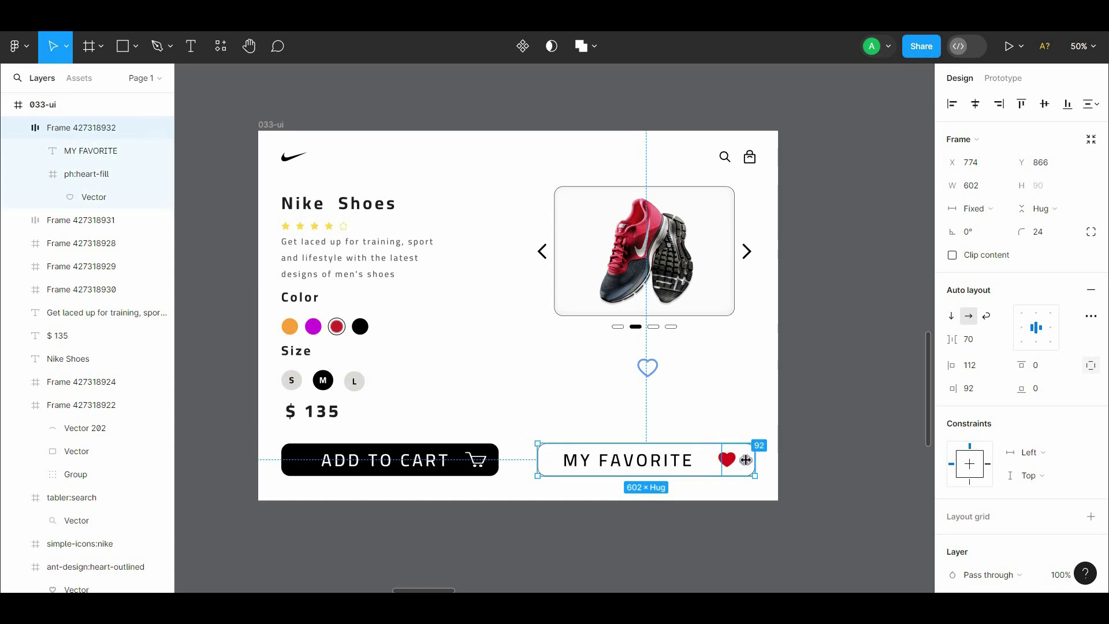
{"action": "left_click", "coordinate": [787, 443]}
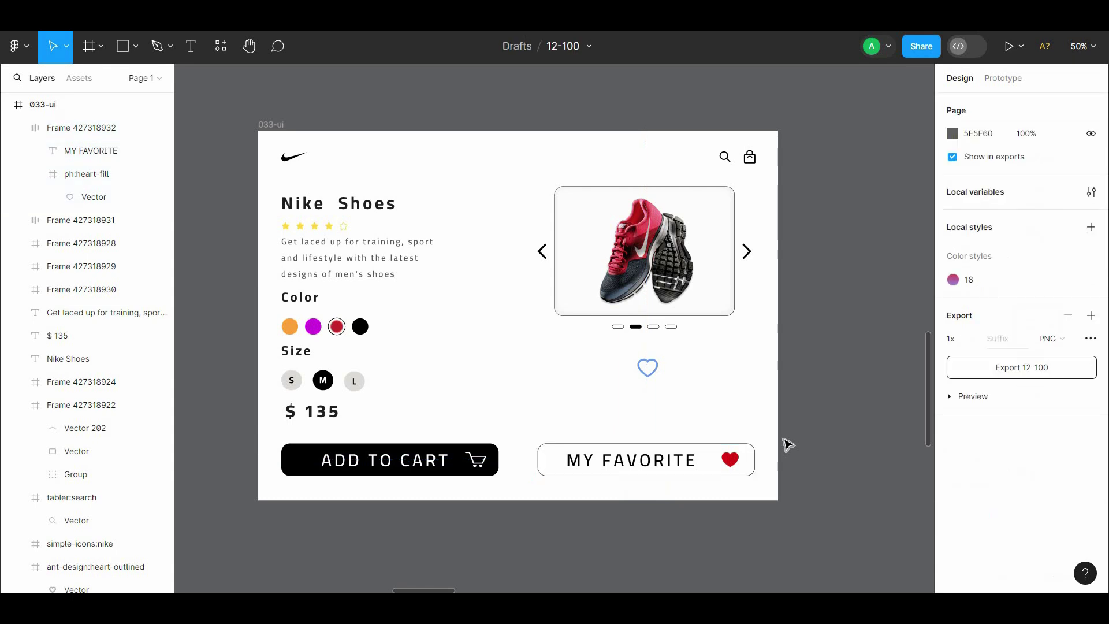
- Replace the filled heart in the MY FAVORITE button with the outlined heart
{"action": "left_click", "coordinate": [733, 458]}
{"action": "left_click_drag", "start_coordinate": [654, 370], "coordinate": [737, 462]}
{"action": "left_click", "coordinate": [707, 460]}
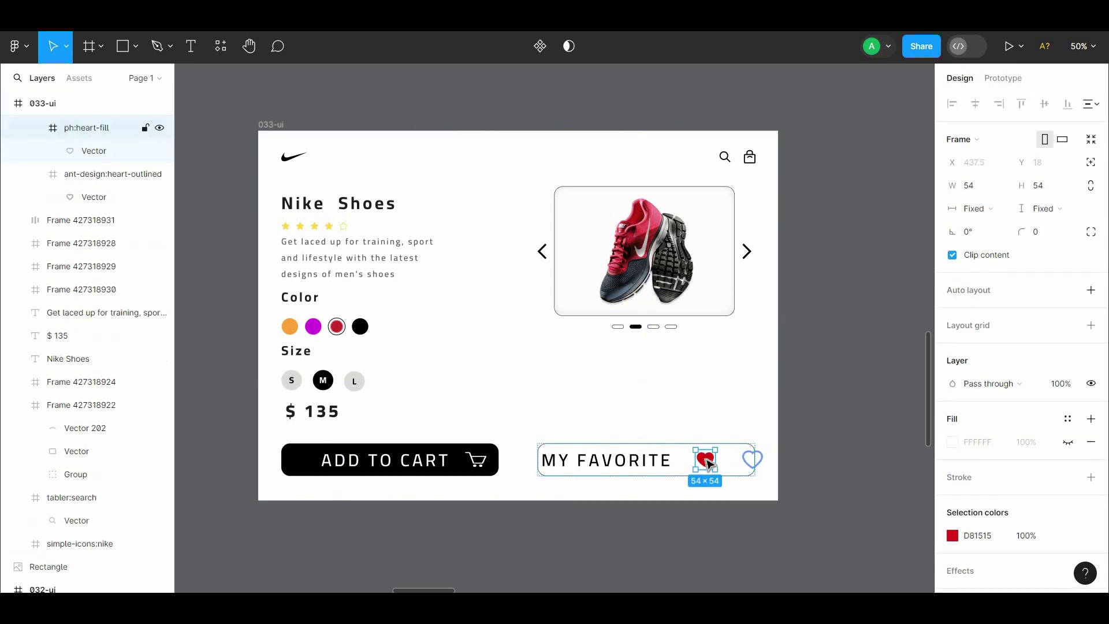
{"action": "key", "text": "Delete"}
- Recolor the outlined heart in the MY FAVORITE button black (000000)
{"action": "double_click", "coordinate": [731, 459]}
{"action": "left_click", "coordinate": [952, 535]}
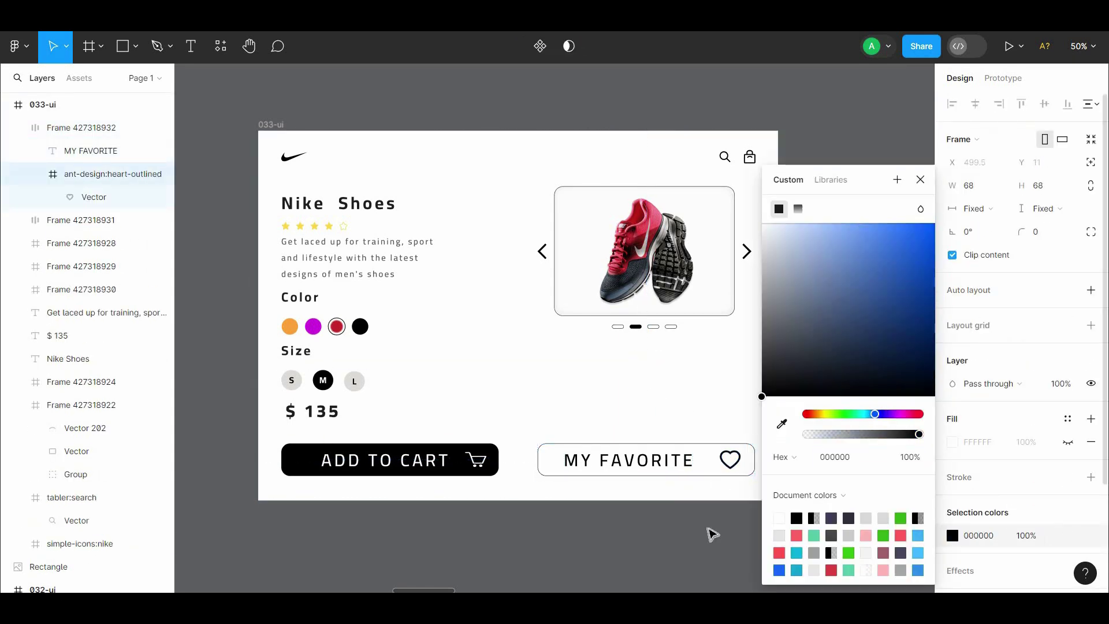
{"action": "left_click", "coordinate": [746, 527]}
{"action": "left_click", "coordinate": [728, 470]}
{"action": "scroll", "coordinate": [1005, 497], "scroll_direction": "down", "scroll_amount": 3}
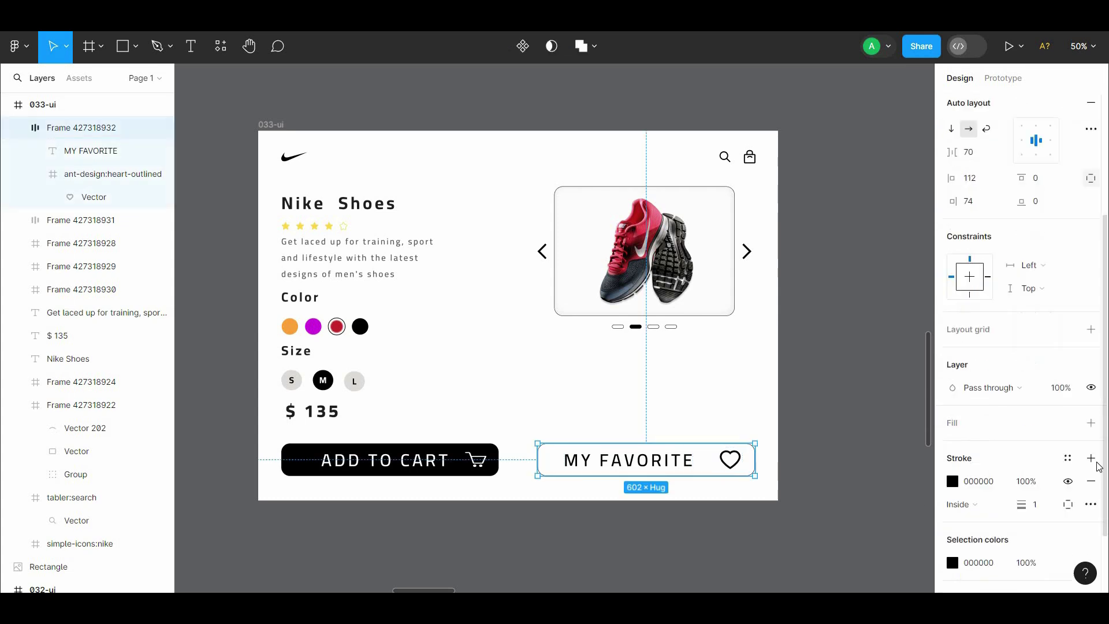
{"action": "left_click", "coordinate": [736, 465]}
{"action": "double_click", "coordinate": [729, 471]}
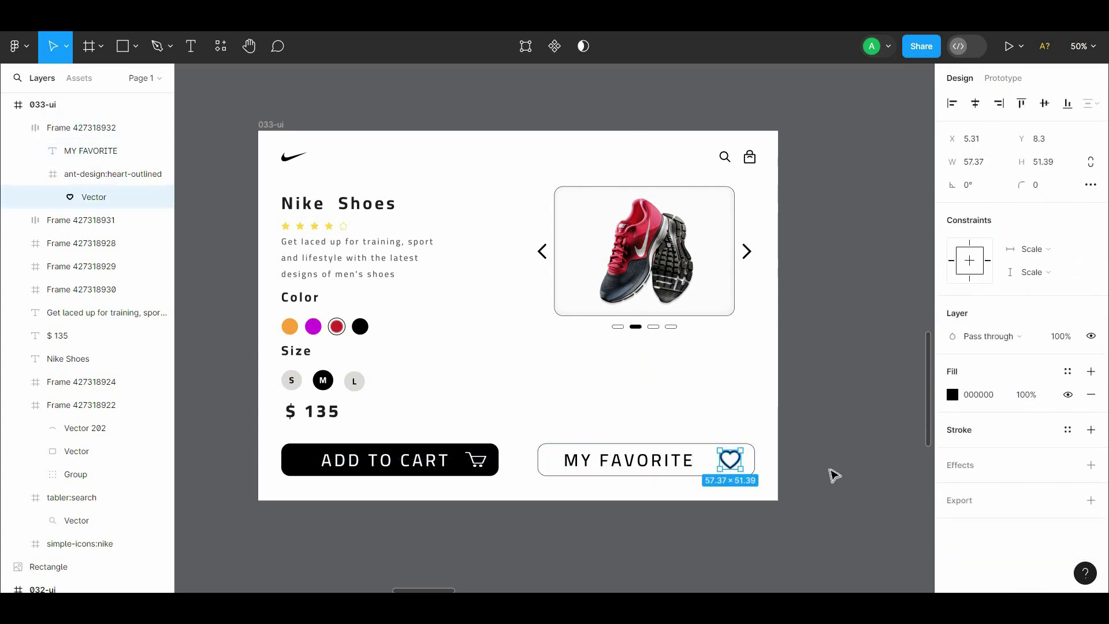
{"action": "double_click", "coordinate": [737, 466]}
{"action": "left_click", "coordinate": [779, 497]}
{"action": "left_click", "coordinate": [672, 472]}
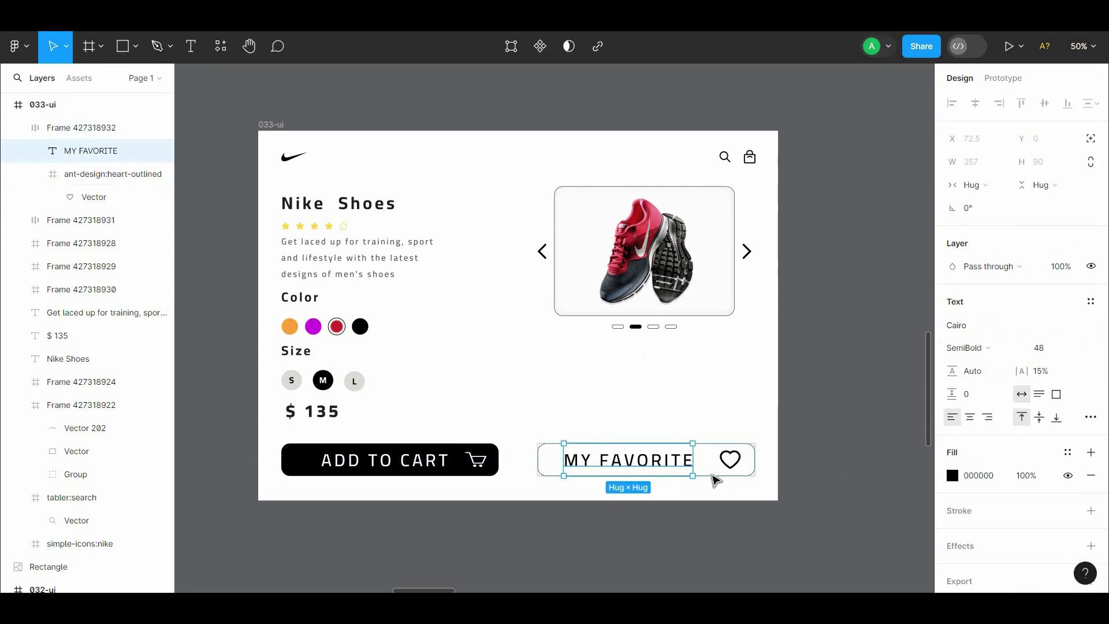
- Set the stroke weight of the MY FAVORITE button to 2
{"action": "left_click", "coordinate": [713, 474]}
{"action": "scroll", "coordinate": [1032, 499], "scroll_direction": "down", "scroll_amount": 4}
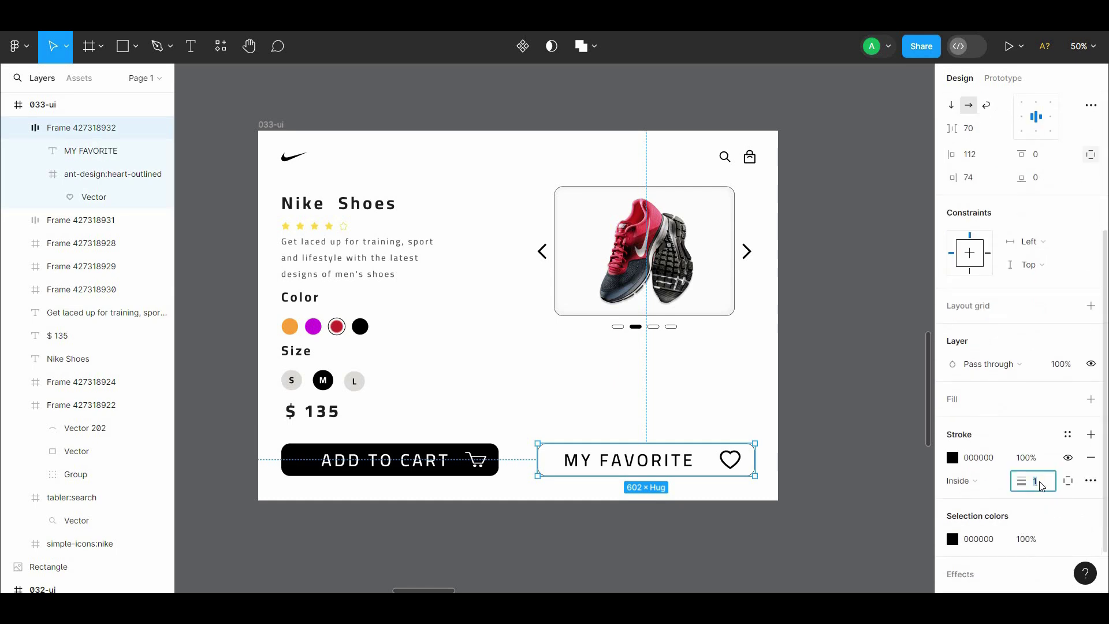
{"action": "type", "text": "2"}
{"action": "left_click", "coordinate": [881, 489]}
{"action": "left_click_drag", "start_coordinate": [802, 491], "coordinate": [828, 501]}
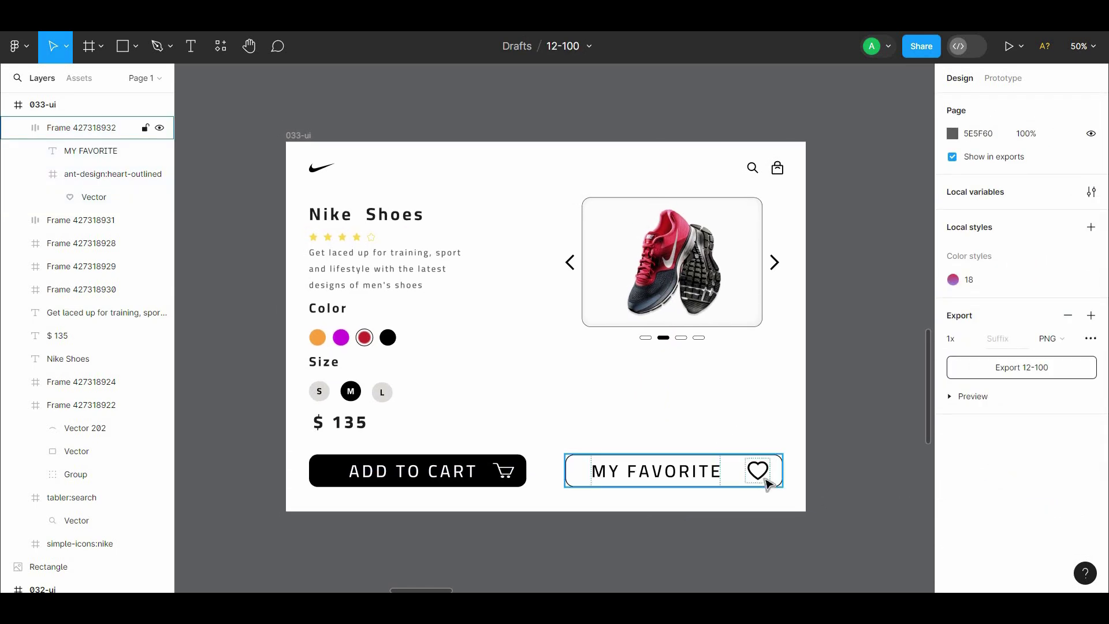
- Place a copy of the outlined heart in the upper right corner of the shoe card and scale it to 36 × 36
{"action": "left_click_drag", "start_coordinate": [768, 484], "coordinate": [740, 223]}
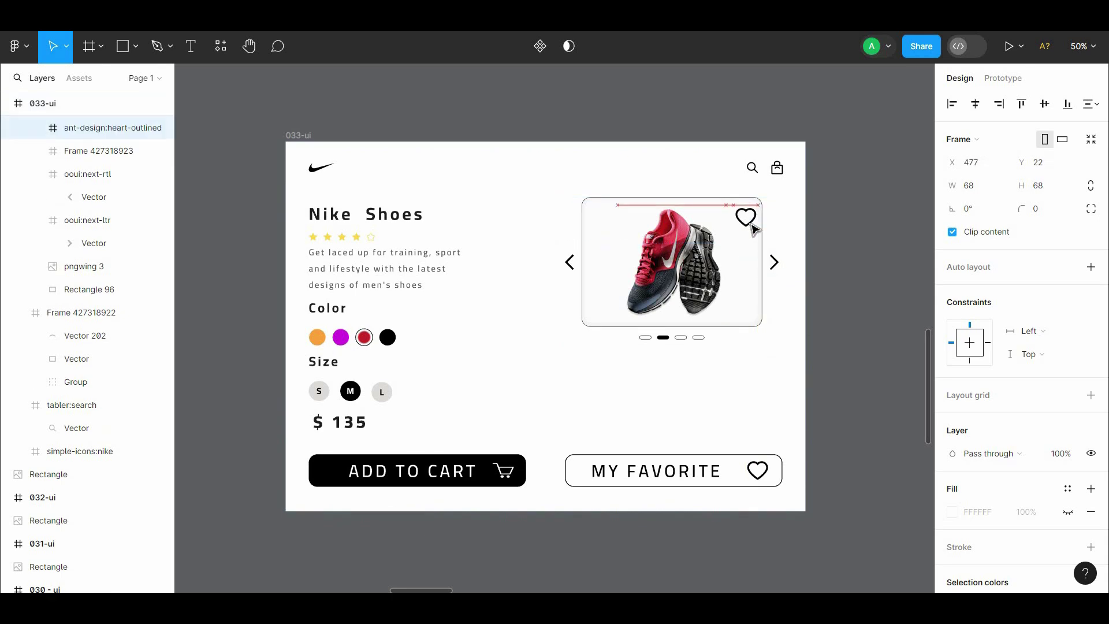
{"action": "scroll", "coordinate": [716, 190], "scroll_direction": "up", "scroll_amount": 2}
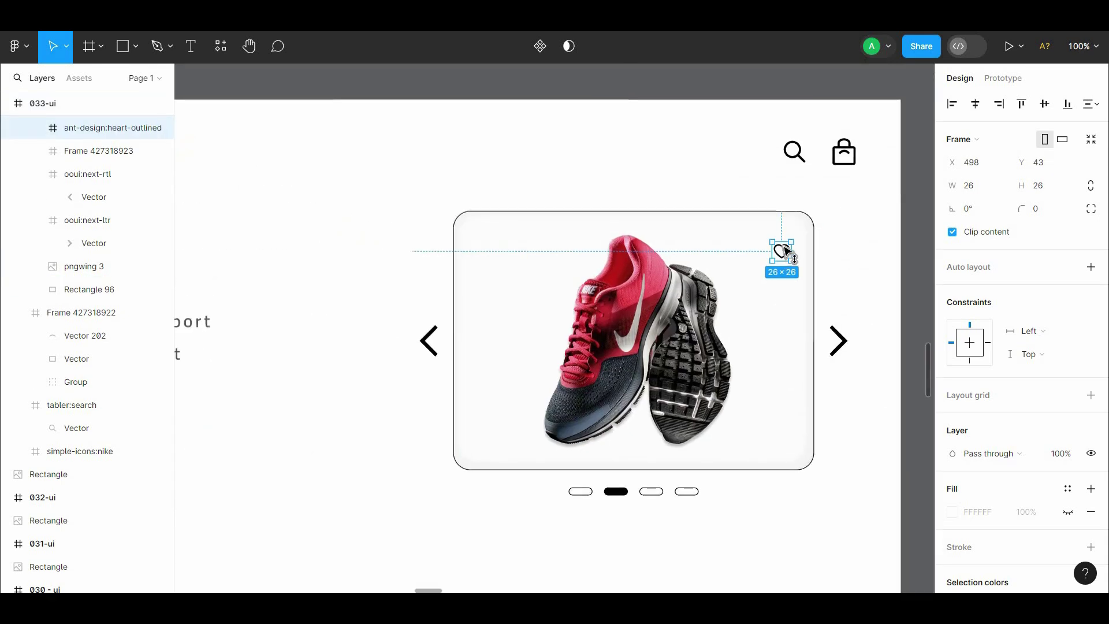
{"action": "mouse_move", "coordinate": [784, 250]}
{"action": "left_mouse_down"}
{"action": "mouse_move", "coordinate": [785, 239]}
{"action": "mouse_move", "coordinate": [793, 256]}
{"action": "left_mouse_up"}
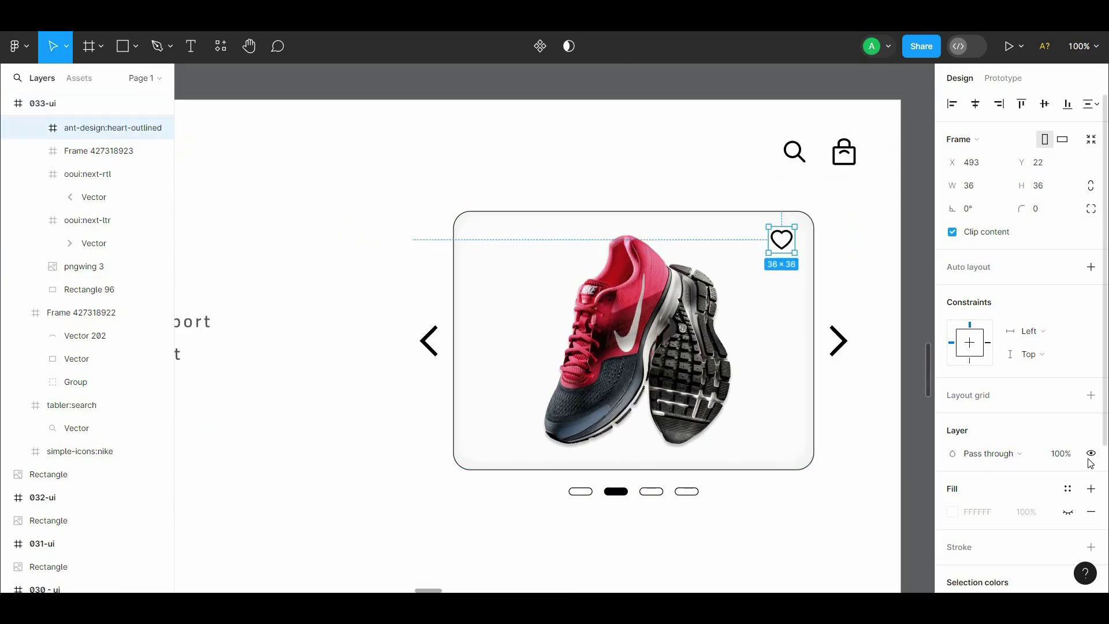
{"action": "scroll", "coordinate": [1016, 323], "scroll_direction": "down", "scroll_amount": 3}
{"action": "left_click", "coordinate": [905, 322]}
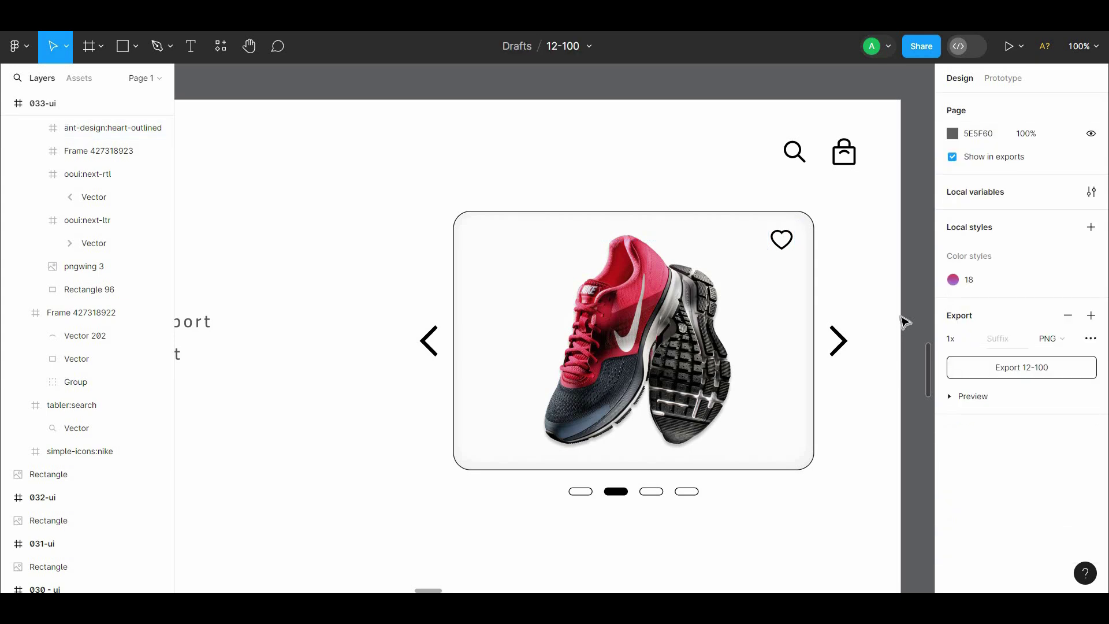
- Delete the small heart from the shoe card
{"action": "left_click", "coordinate": [782, 240]}
{"action": "key", "text": "Delete"}
{"action": "key", "text": "ctrl+minus"}
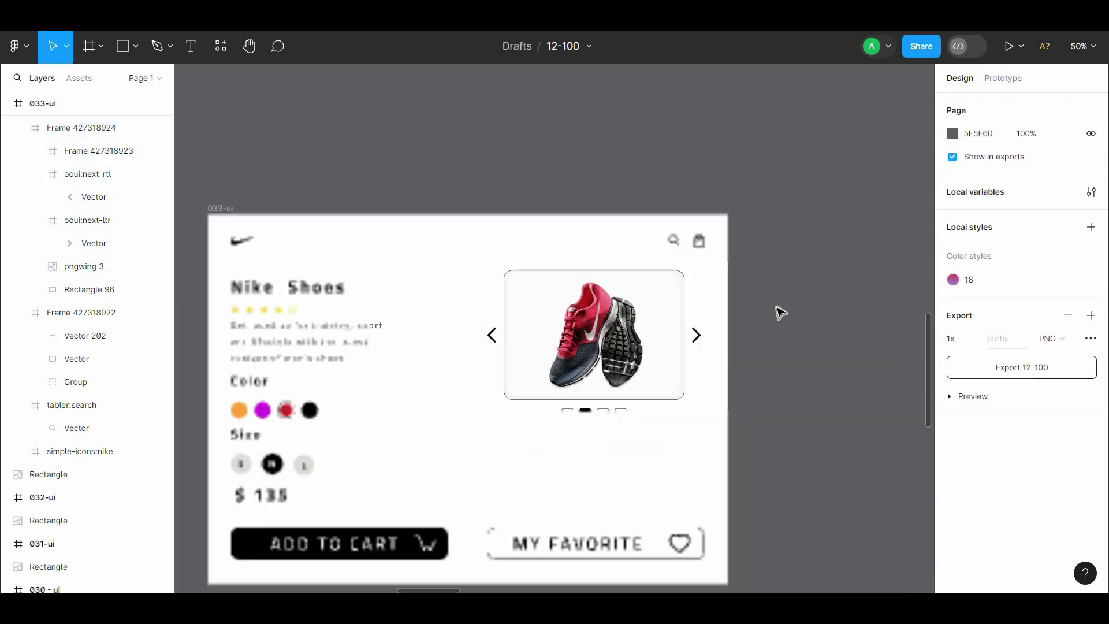
- Scale the shoe carousel up to about 783 px wide, lining its right edge up with the MY FAVORITE button
{"action": "left_click_drag", "start_coordinate": [728, 364], "coordinate": [847, 293]}
{"action": "left_click_drag", "start_coordinate": [841, 341], "coordinate": [576, 210]}
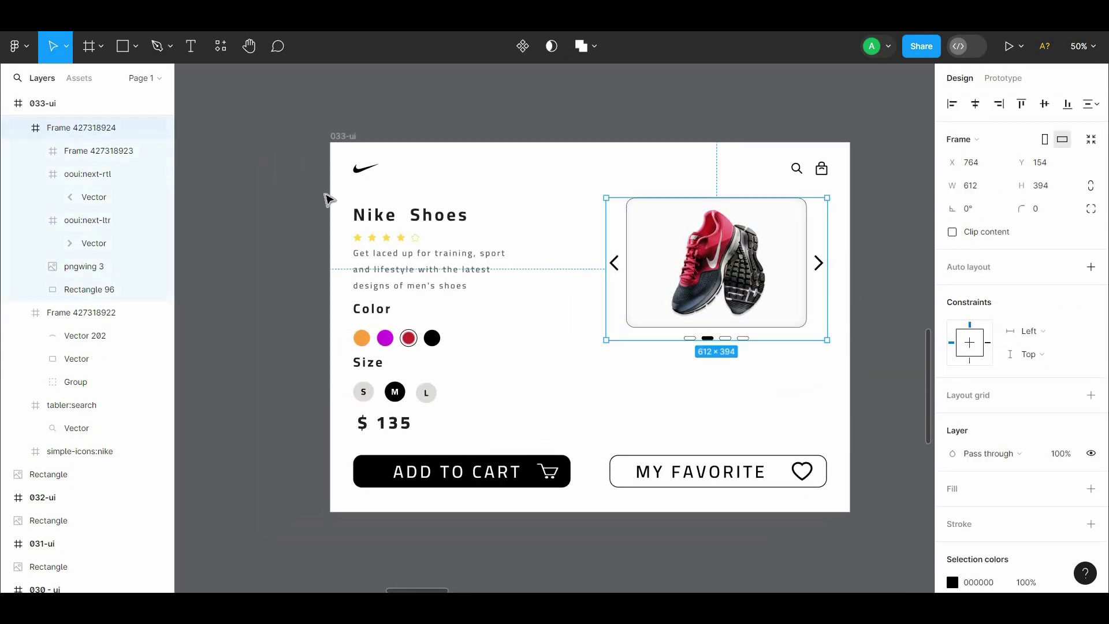
{"action": "left_click", "coordinate": [65, 54]}
{"action": "left_click", "coordinate": [72, 111]}
{"action": "left_click_drag", "start_coordinate": [826, 340], "coordinate": [765, 353]}
{"action": "left_click", "coordinate": [853, 361]}
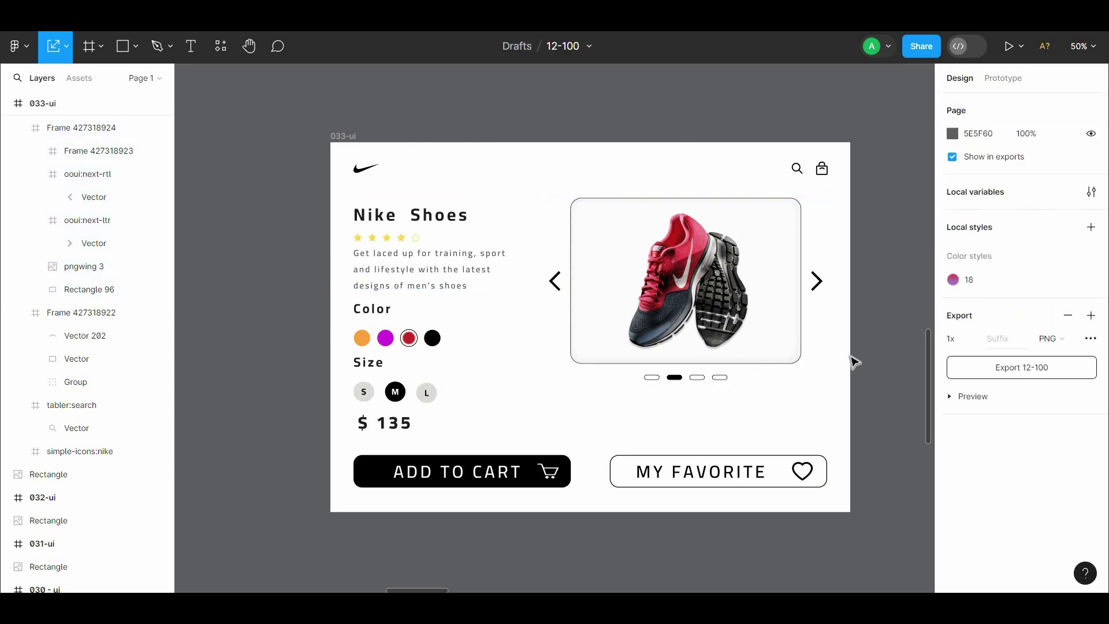
{"action": "left_click", "coordinate": [811, 279]}
{"action": "left_click", "coordinate": [803, 469], "text": "shift"}
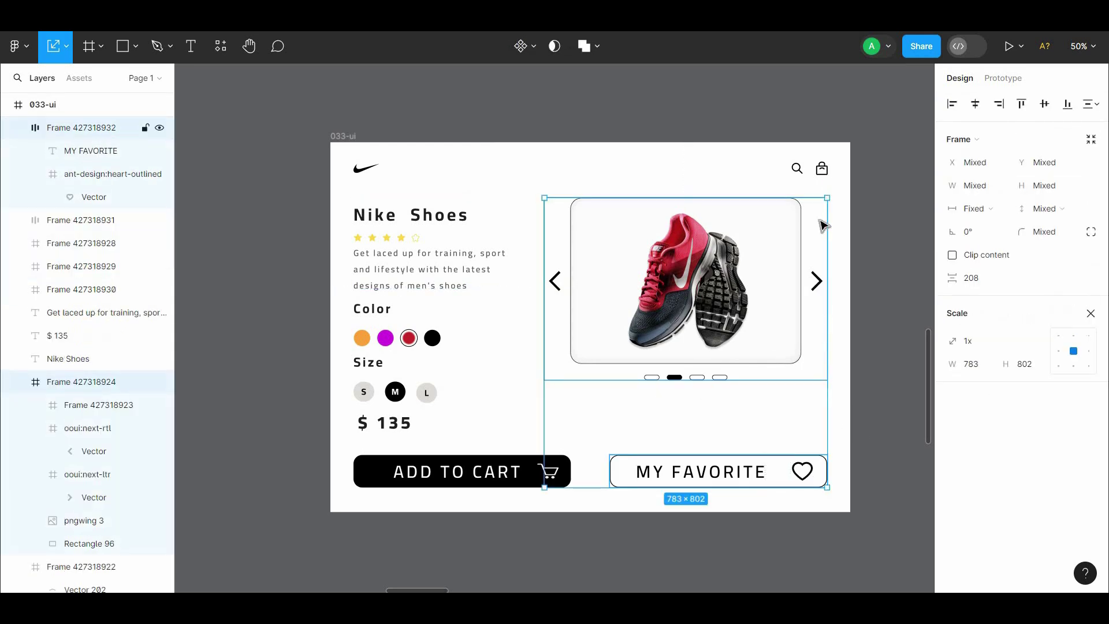
{"action": "left_click", "coordinate": [824, 178], "text": "shift"}
{"action": "left_click", "coordinate": [881, 191]}
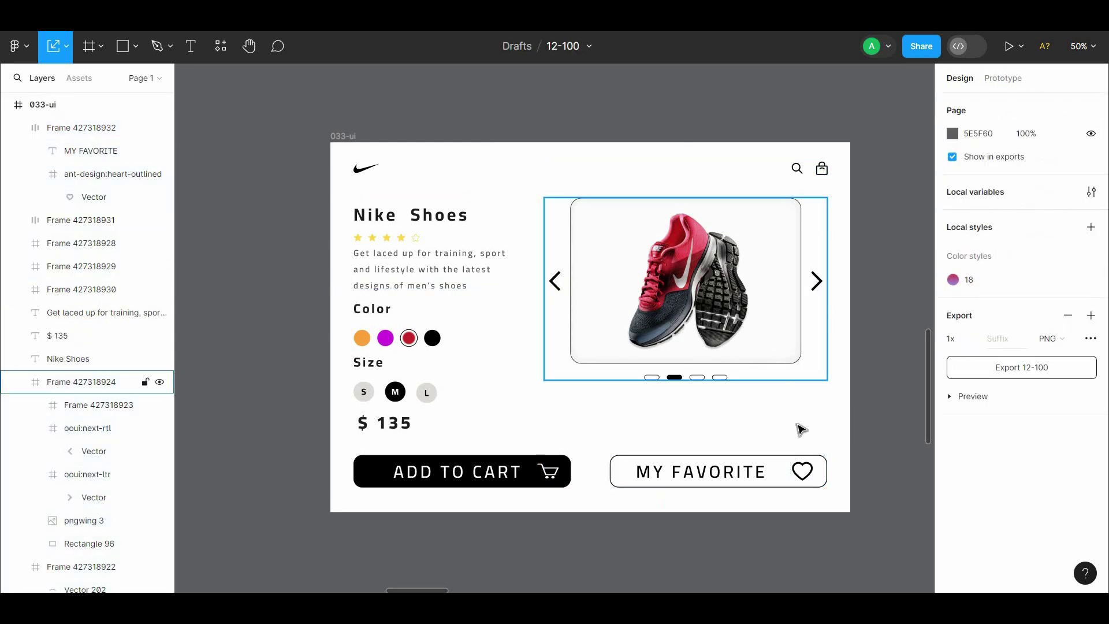
- Nudge the ADD TO CART and MY FAVORITE buttons down together to Y 868
{"action": "left_click", "coordinate": [751, 479]}
{"action": "left_click", "coordinate": [563, 479], "text": "shift"}
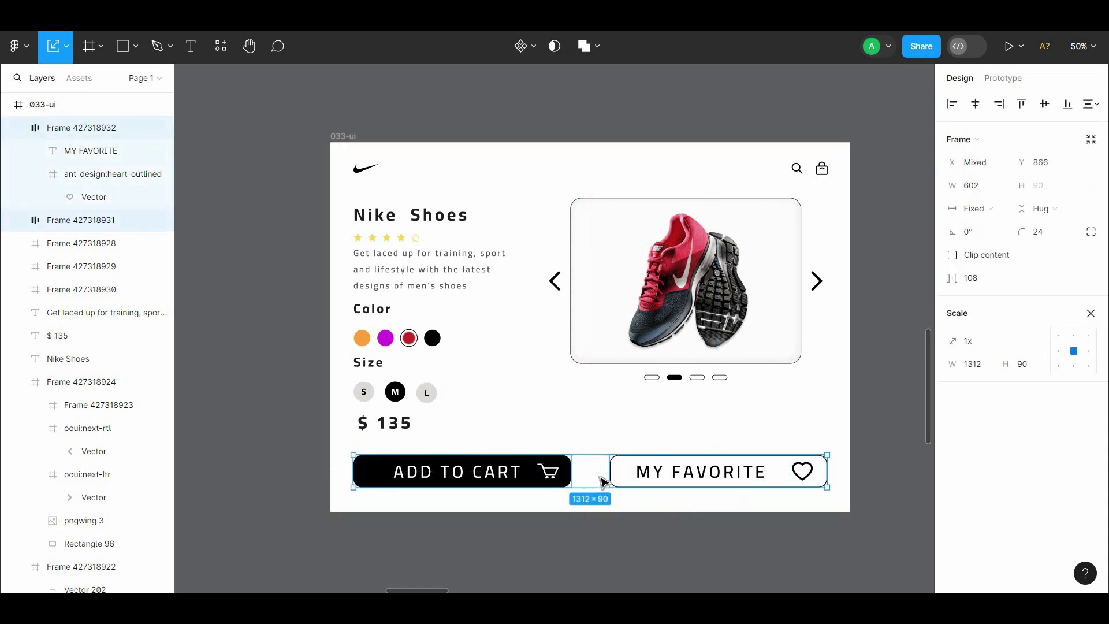
{"action": "left_click", "coordinate": [802, 508]}
{"action": "left_click_drag", "start_coordinate": [774, 524], "coordinate": [392, 444]}
{"action": "key", "text": "alt"}
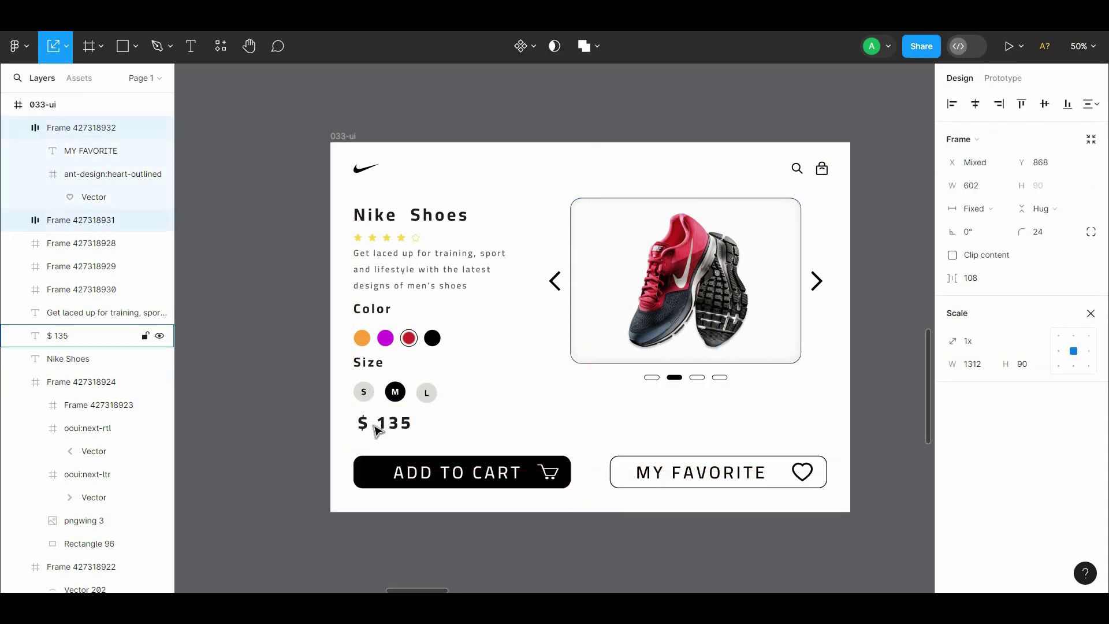
{"action": "key", "text": "Escape"}
- Nudge the $ 135 price text down to Y 733.87, between the size options and the ADD TO CART button
{"action": "left_click", "coordinate": [368, 424]}
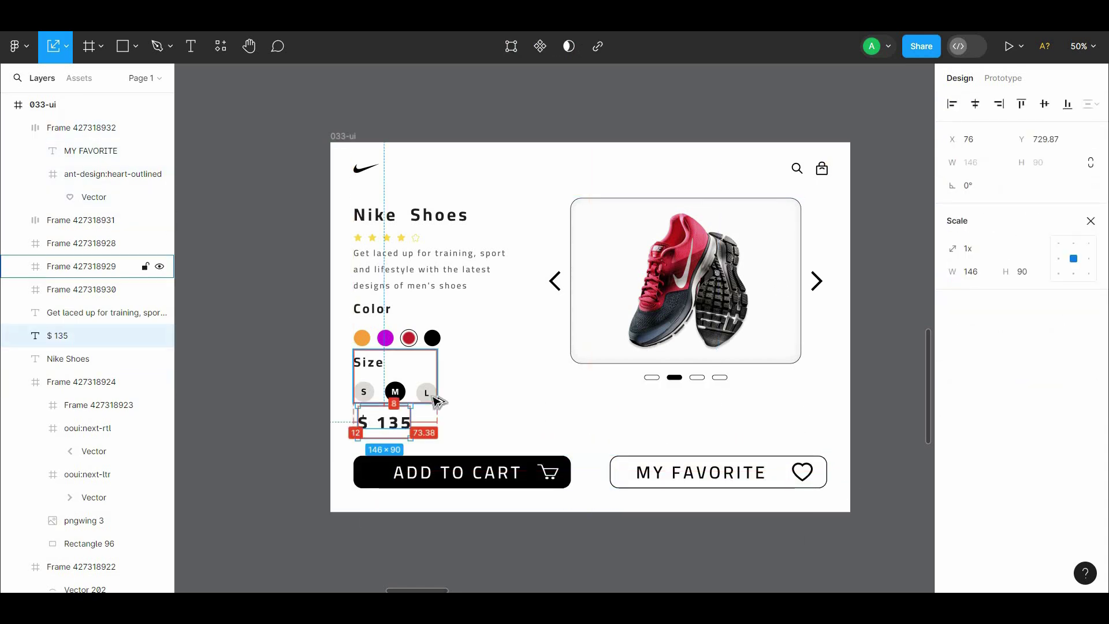
{"action": "left_click", "coordinate": [493, 392]}
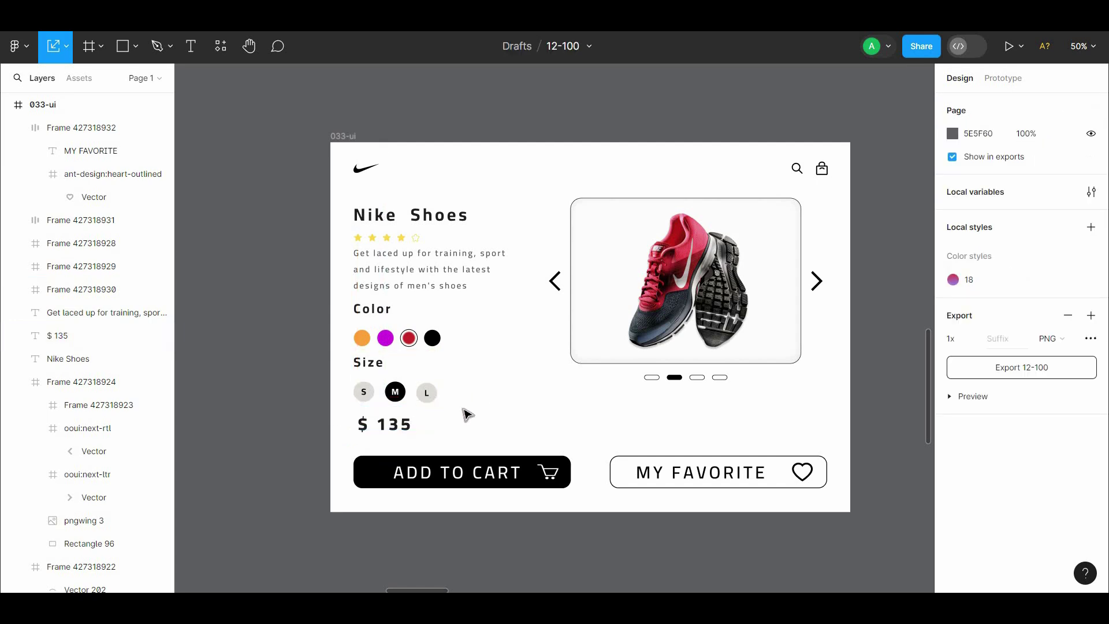
{"action": "left_click", "coordinate": [397, 433]}
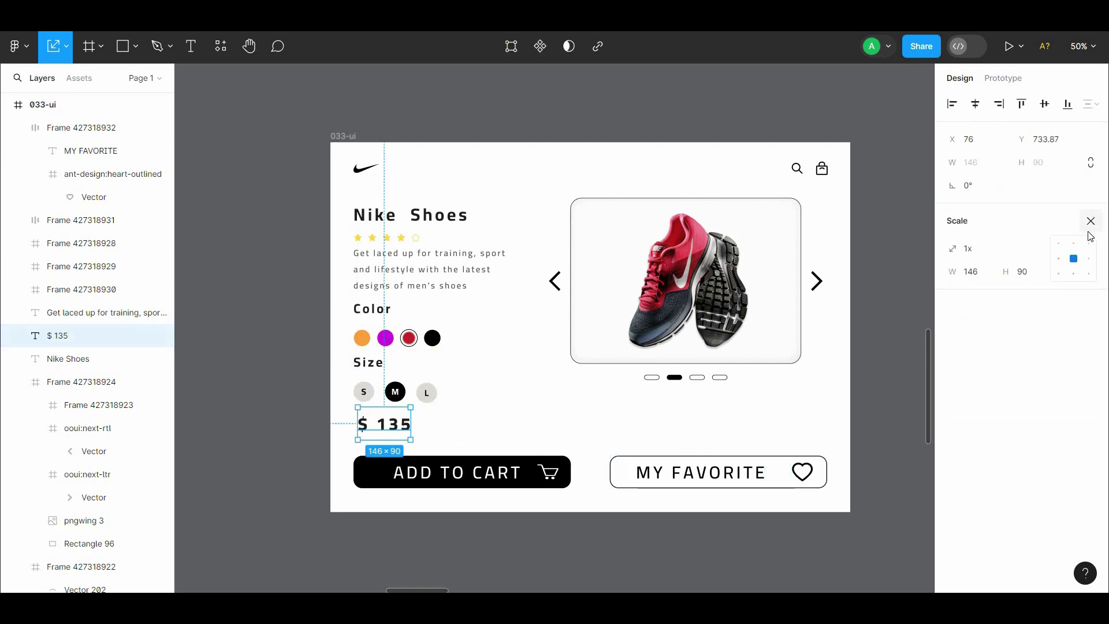
{"action": "key", "text": "v"}
{"action": "left_click", "coordinate": [911, 527]}
- Select all the color swatch ellipses and nudge them up slightly, closer to the Color heading
{"action": "scroll", "coordinate": [88, 128], "scroll_direction": "down", "scroll_amount": 6}
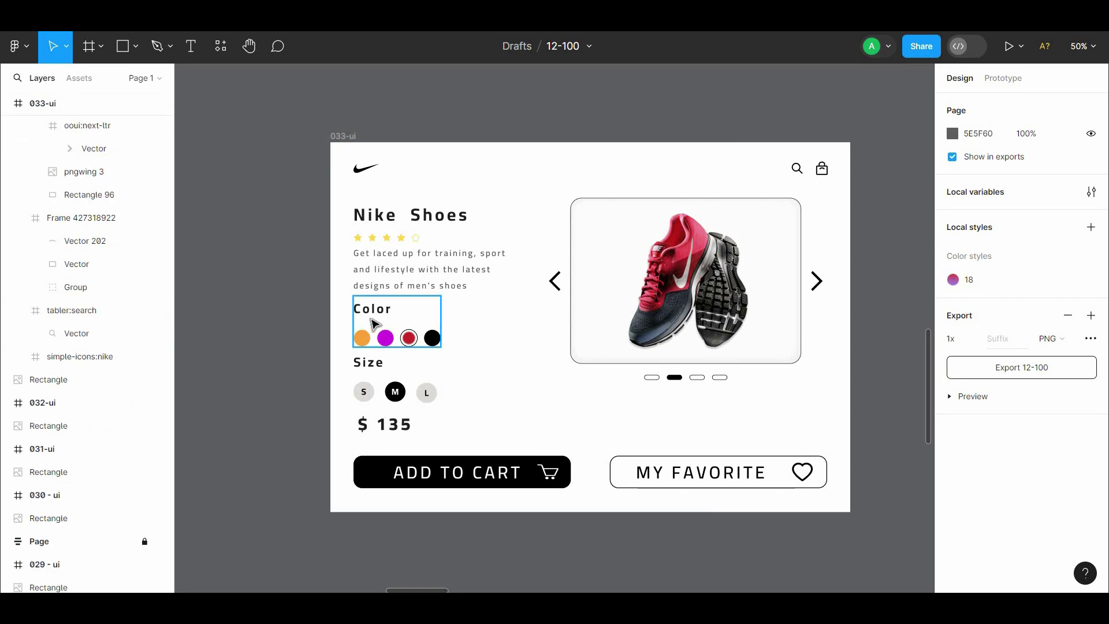
{"action": "double_click", "coordinate": [371, 316]}
{"action": "left_click_drag", "start_coordinate": [473, 348], "coordinate": [343, 339]}
{"action": "double_click", "coordinate": [383, 339]}
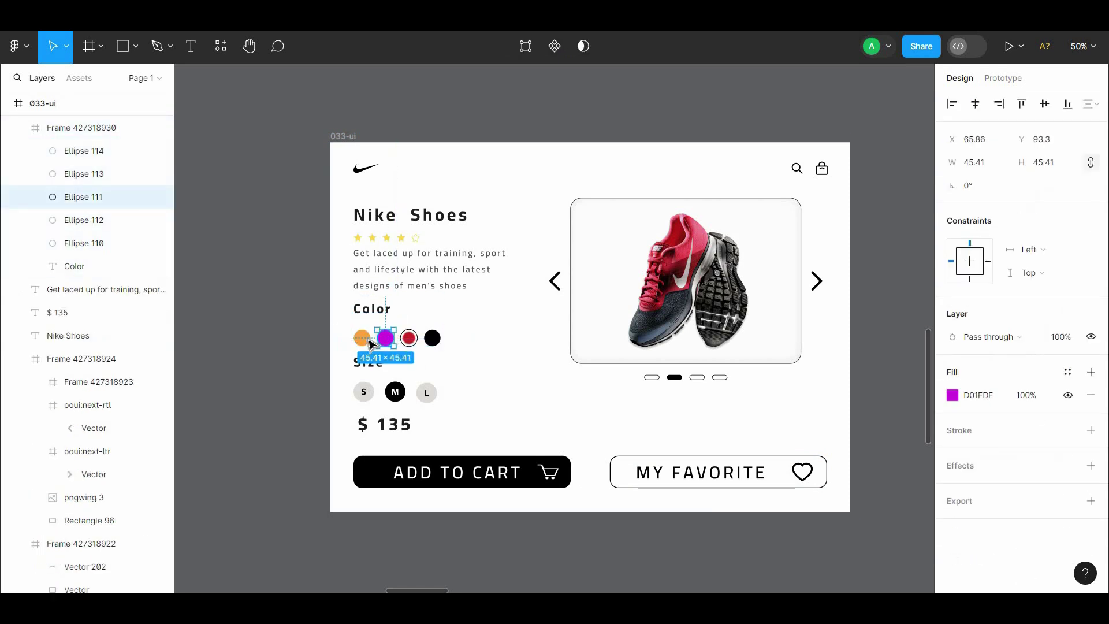
{"action": "left_click", "coordinate": [365, 340], "text": "shift"}
{"action": "left_click", "coordinate": [408, 340], "text": "shift"}
{"action": "left_click", "coordinate": [430, 341], "text": "shift"}
{"action": "left_click", "coordinate": [381, 327], "text": "shift"}
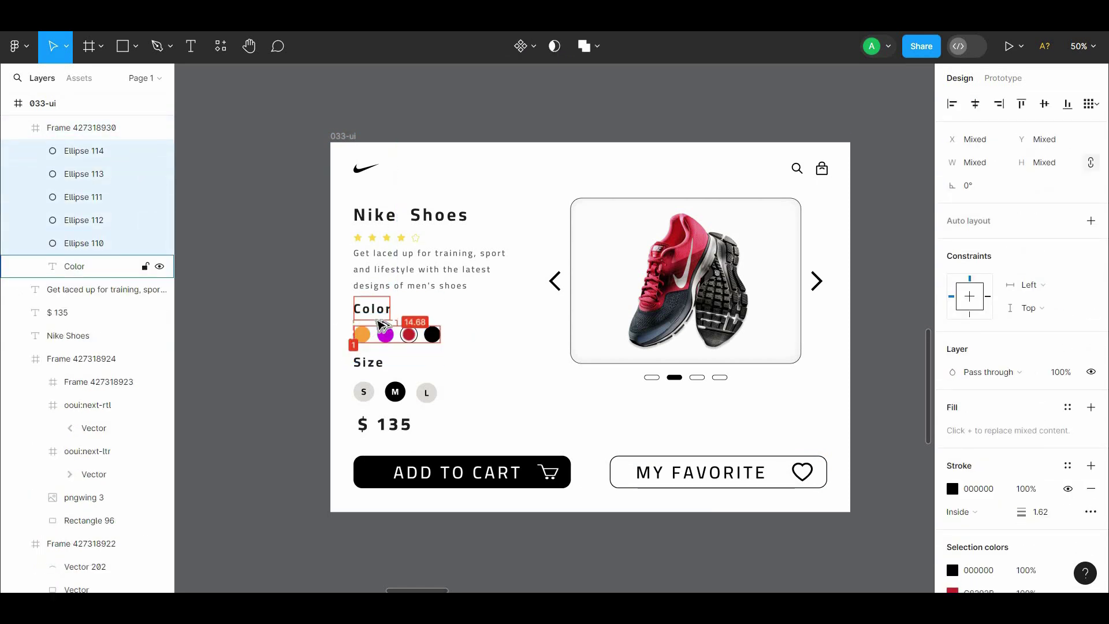
{"action": "left_click", "coordinate": [441, 327]}
{"action": "left_click_drag", "start_coordinate": [441, 327], "coordinate": [395, 329]}
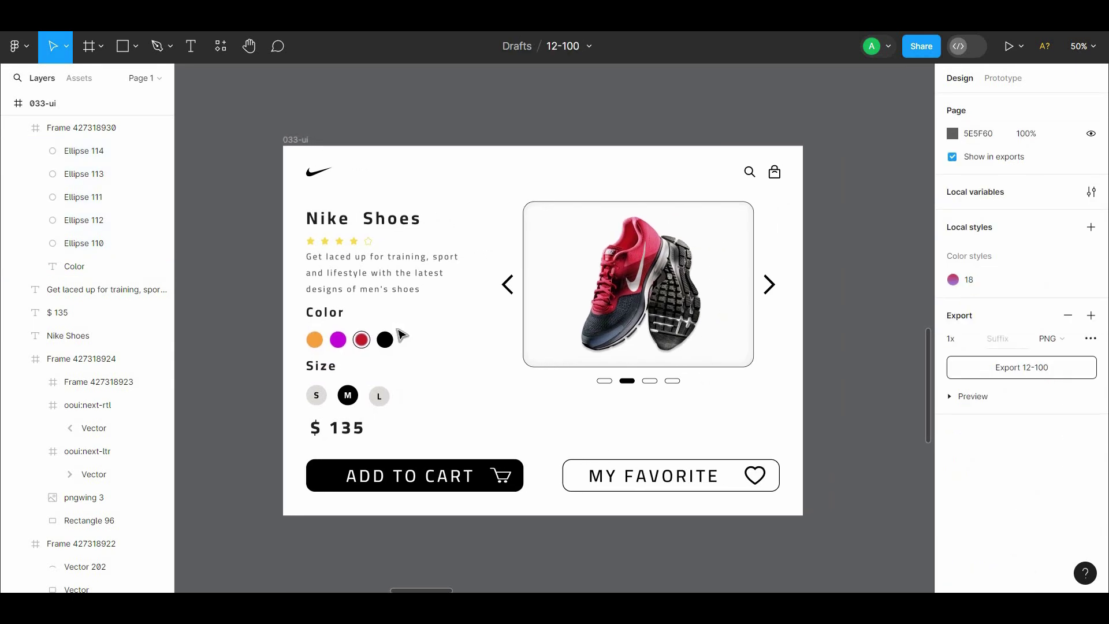
- Add an inner shadow to the ADD TO CART button with color A1A1A1 at 25% opacity
{"action": "left_click", "coordinate": [497, 482]}
{"action": "scroll", "coordinate": [963, 531], "scroll_direction": "down", "scroll_amount": 5}
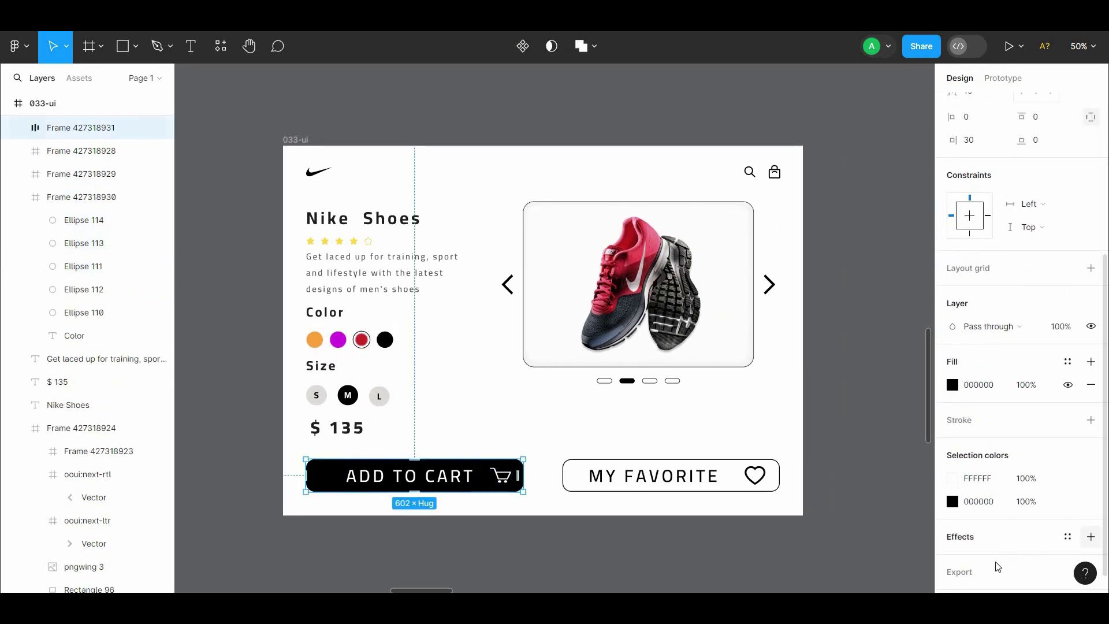
{"action": "left_click", "coordinate": [1090, 537]}
{"action": "left_click", "coordinate": [993, 559]}
{"action": "left_click", "coordinate": [1005, 522]}
{"action": "left_click", "coordinate": [952, 559]}
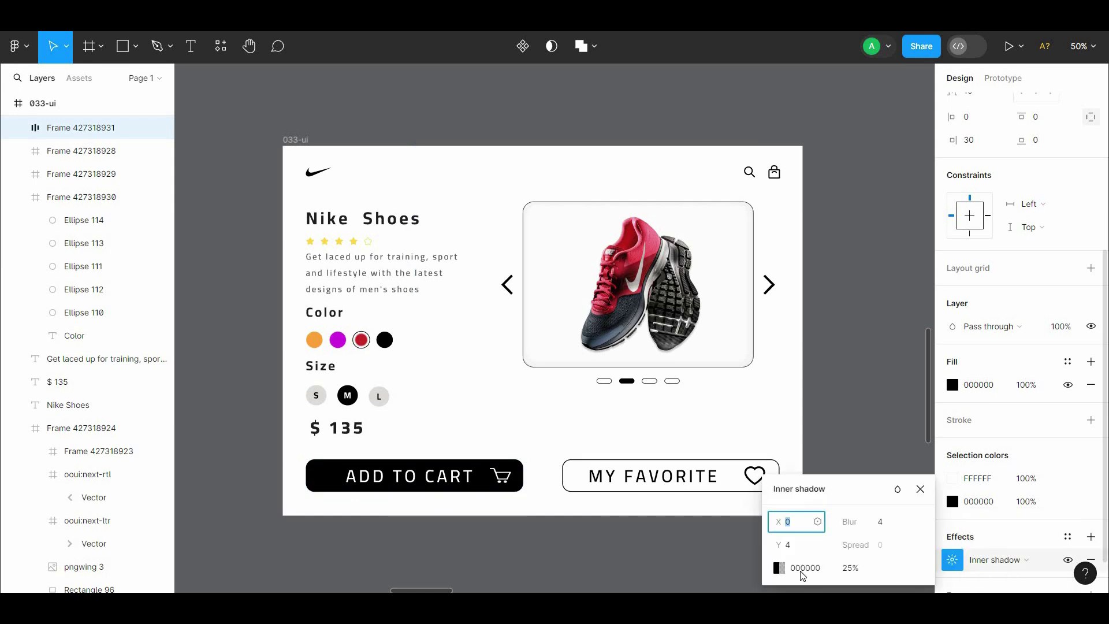
{"action": "left_click", "coordinate": [779, 568]}
{"action": "type", "text": "A1A1A1"}
{"action": "key", "text": "Return"}
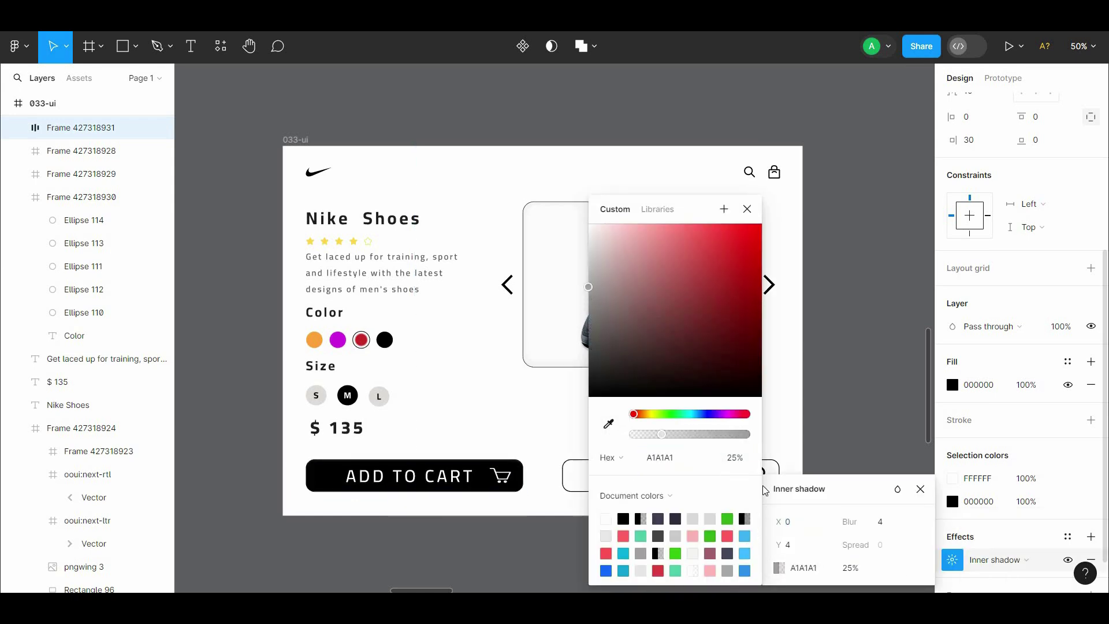
- Set the inner shadow's X offset to -2 and give it a negative Y offset
{"action": "left_click", "coordinate": [801, 523]}
{"action": "type", "text": "-2"}
{"action": "left_click", "coordinate": [792, 548]}
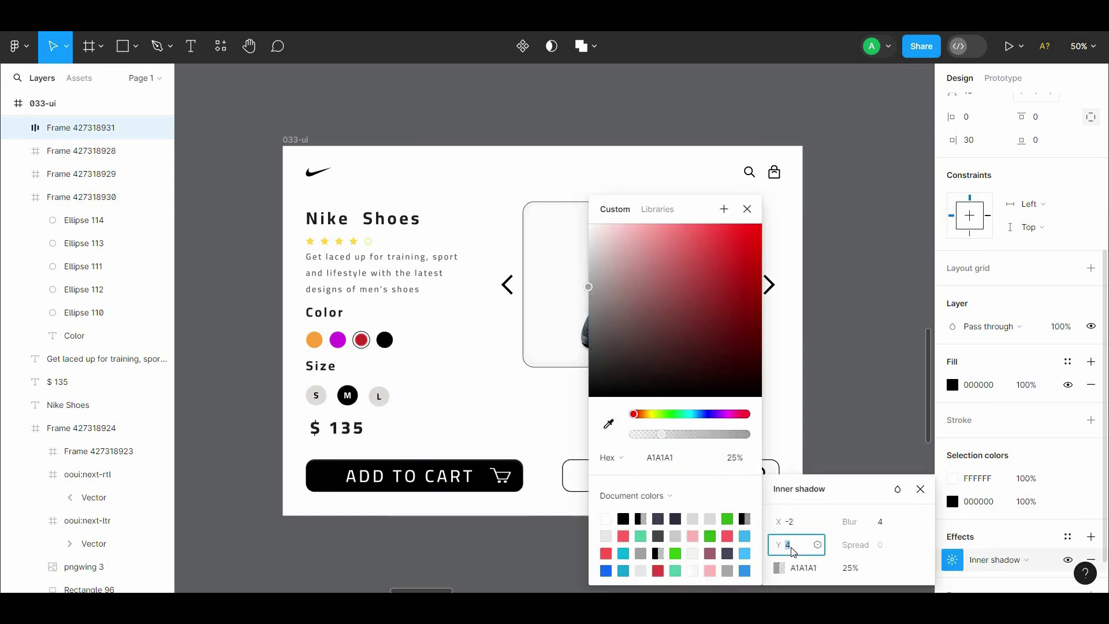
{"action": "type", "text": "-"}
{"action": "left_click", "coordinate": [862, 413]}
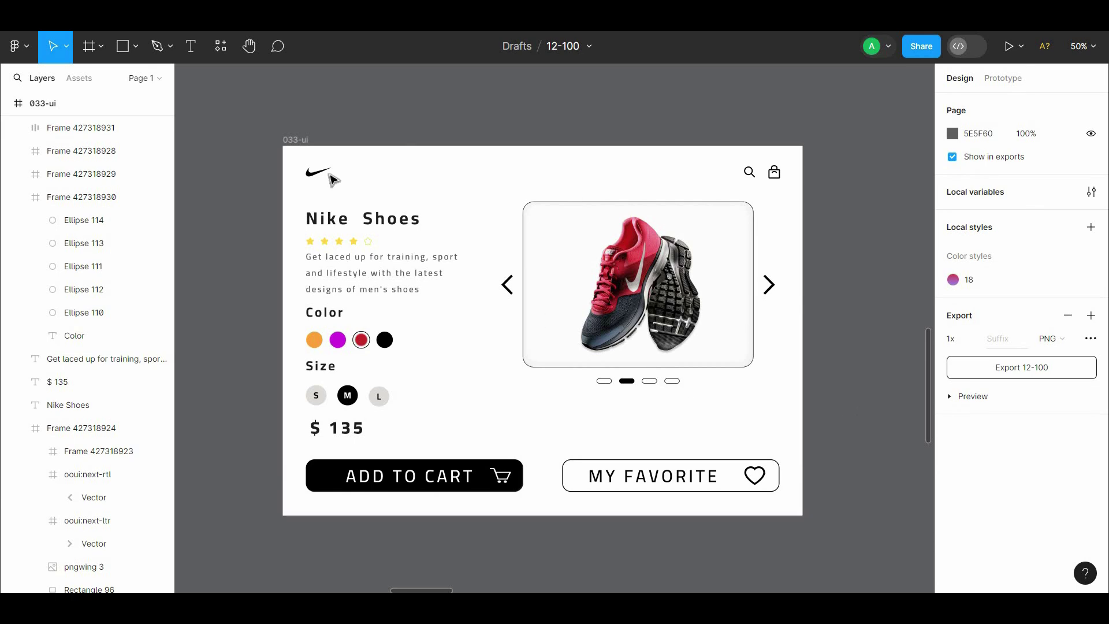
- Set the corner radius of the 033-ui frame to 2
{"action": "left_click", "coordinate": [288, 141]}
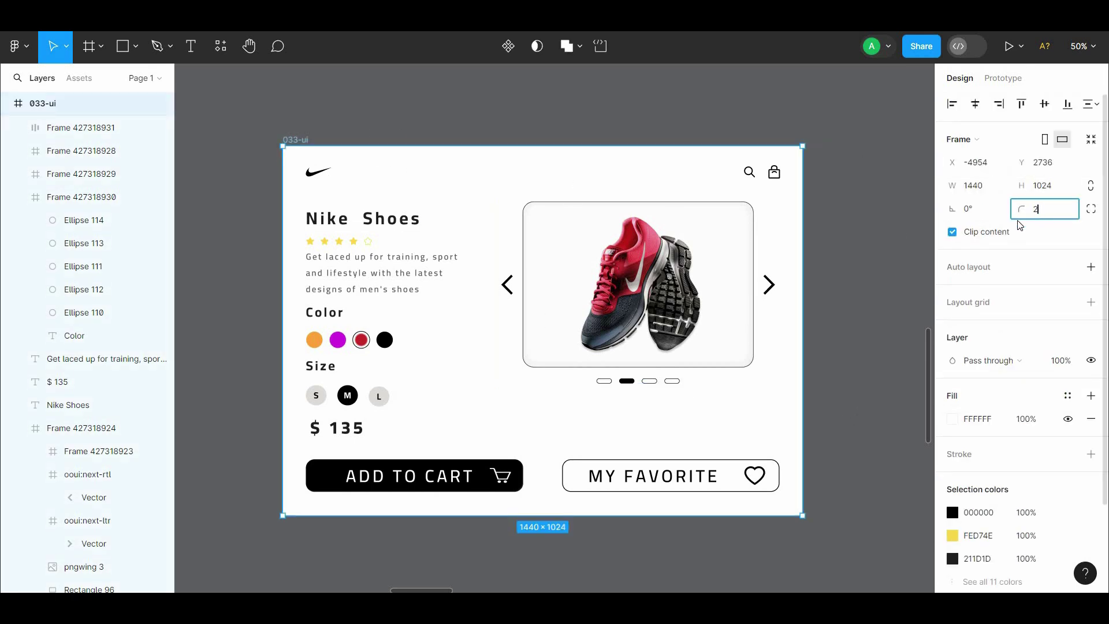
{"action": "type", "text": "2"}
{"action": "left_click", "coordinate": [895, 234]}
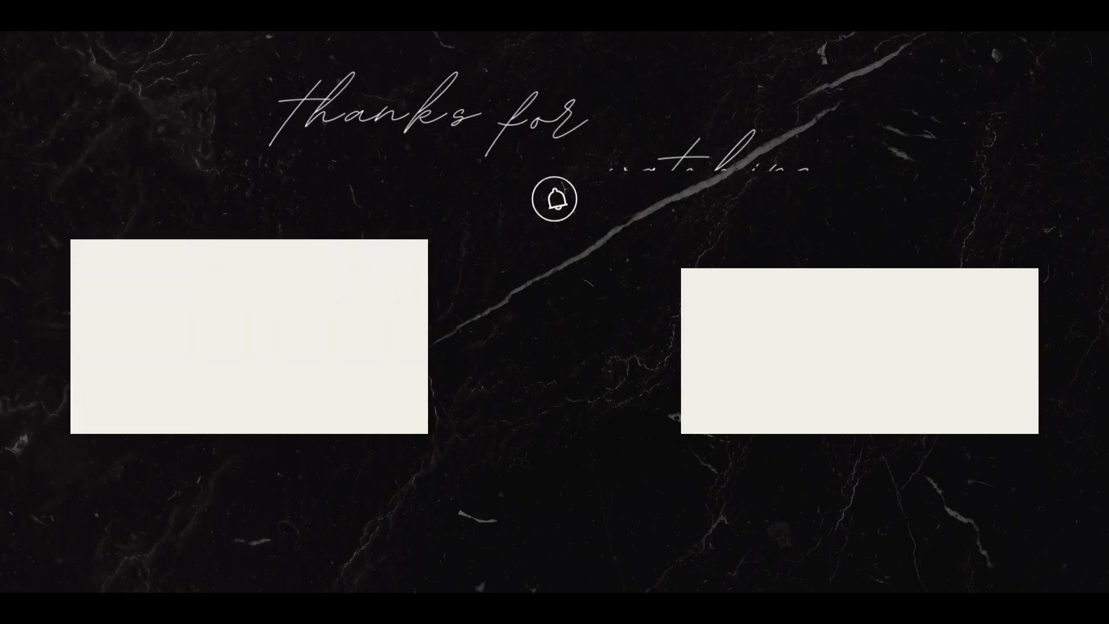